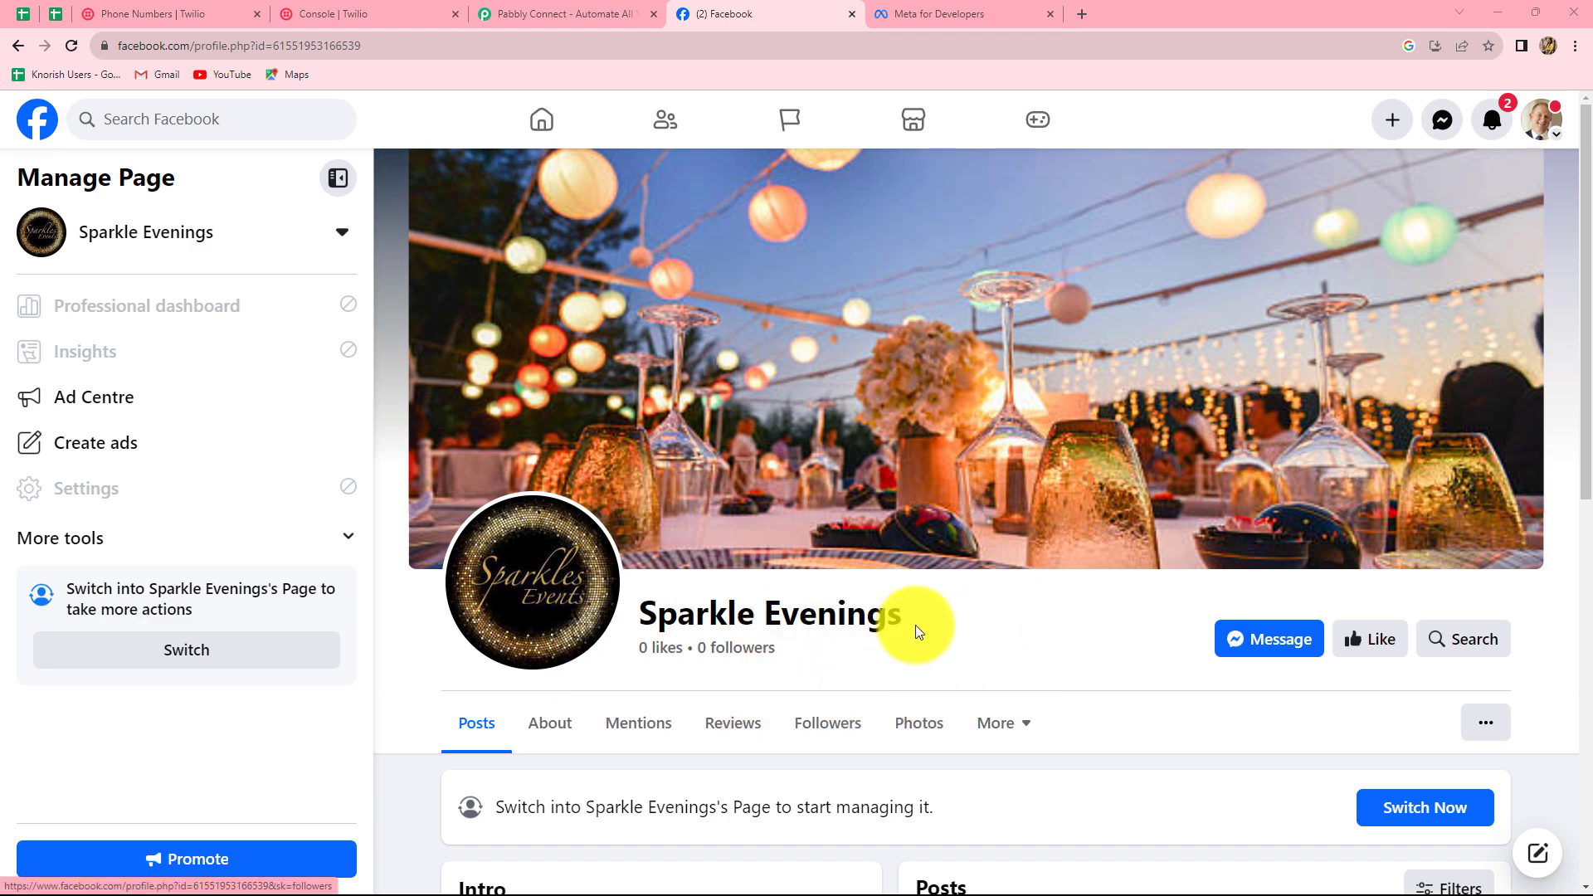
# - Switch to the Pabbly Connect tab and close the Limited Time lifetime-offer popup
pyautogui.scroll(-3, 916, 630)
pyautogui.scroll(2, 636, 597)
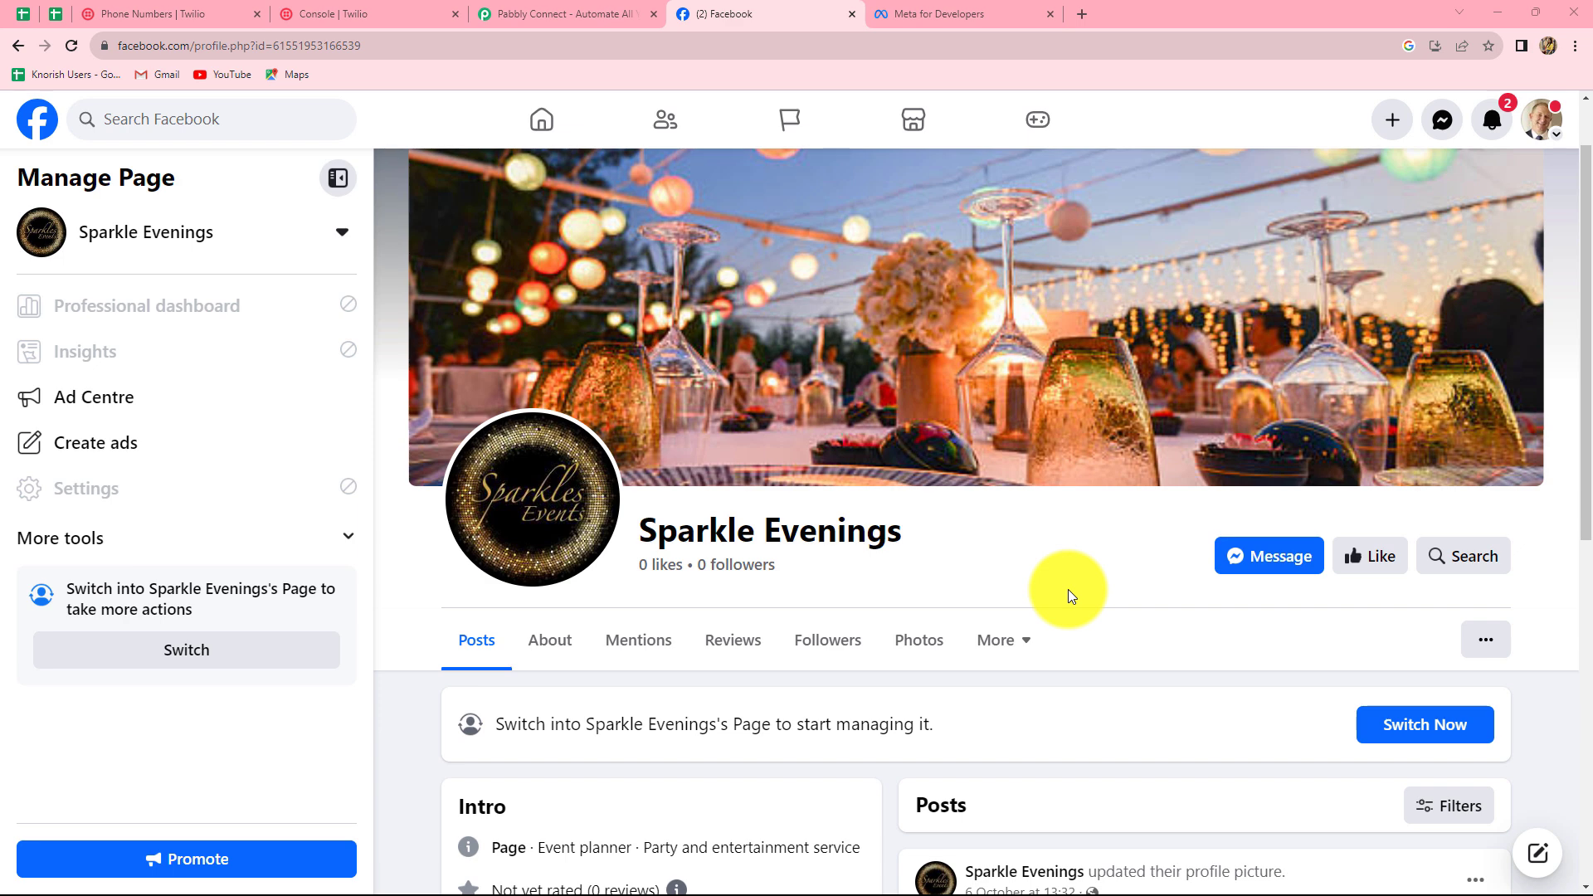
pyautogui.click(554, 13)
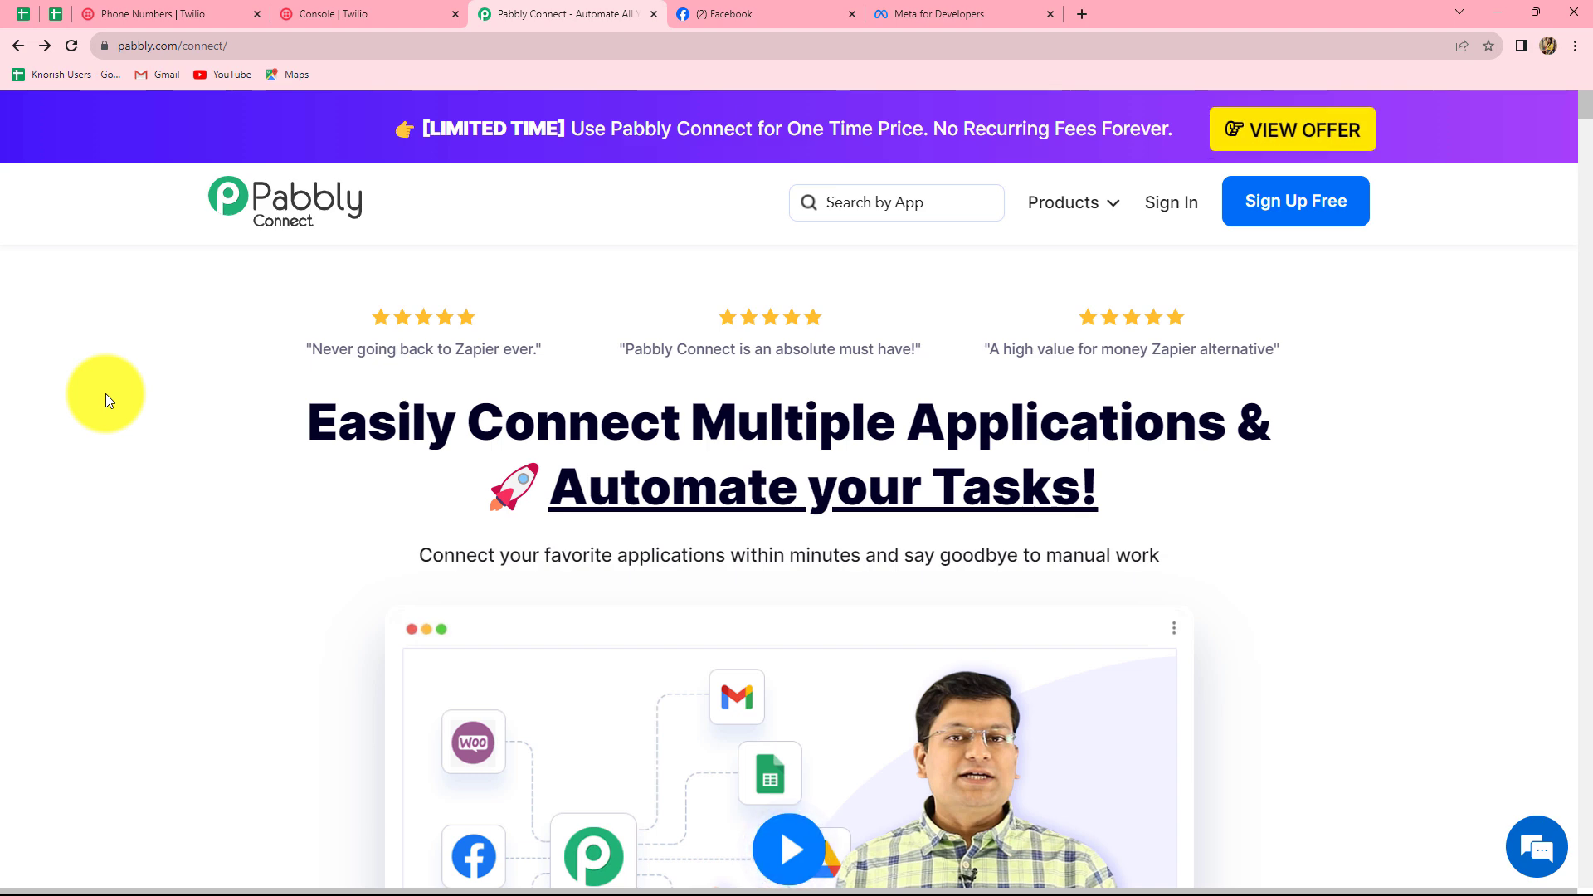
pyautogui.moveTo(114, 58)
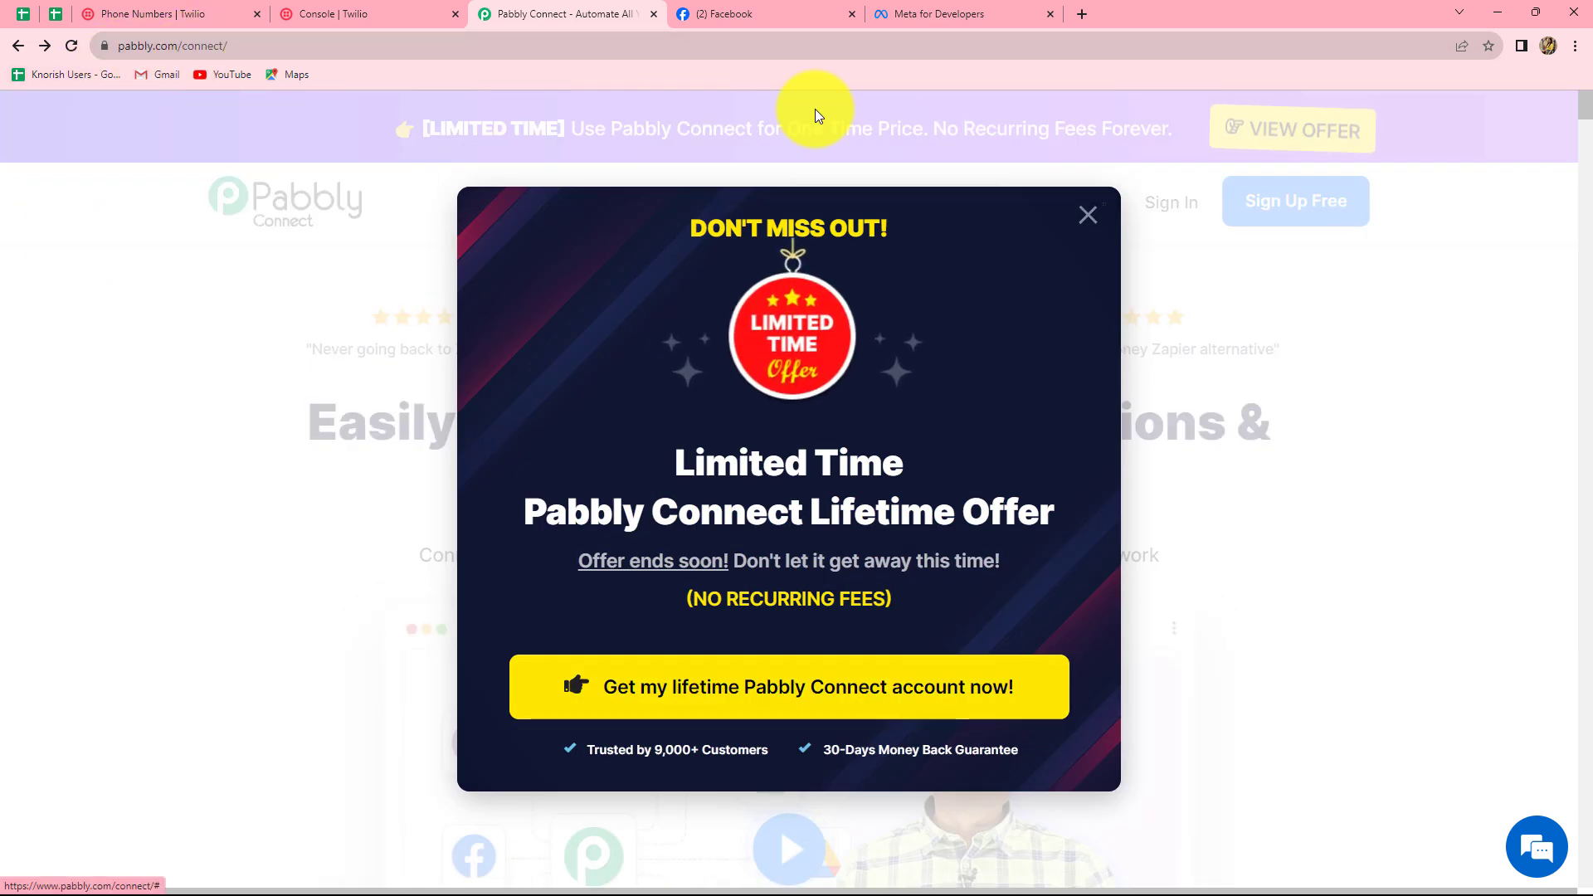
pyautogui.click(1088, 215)
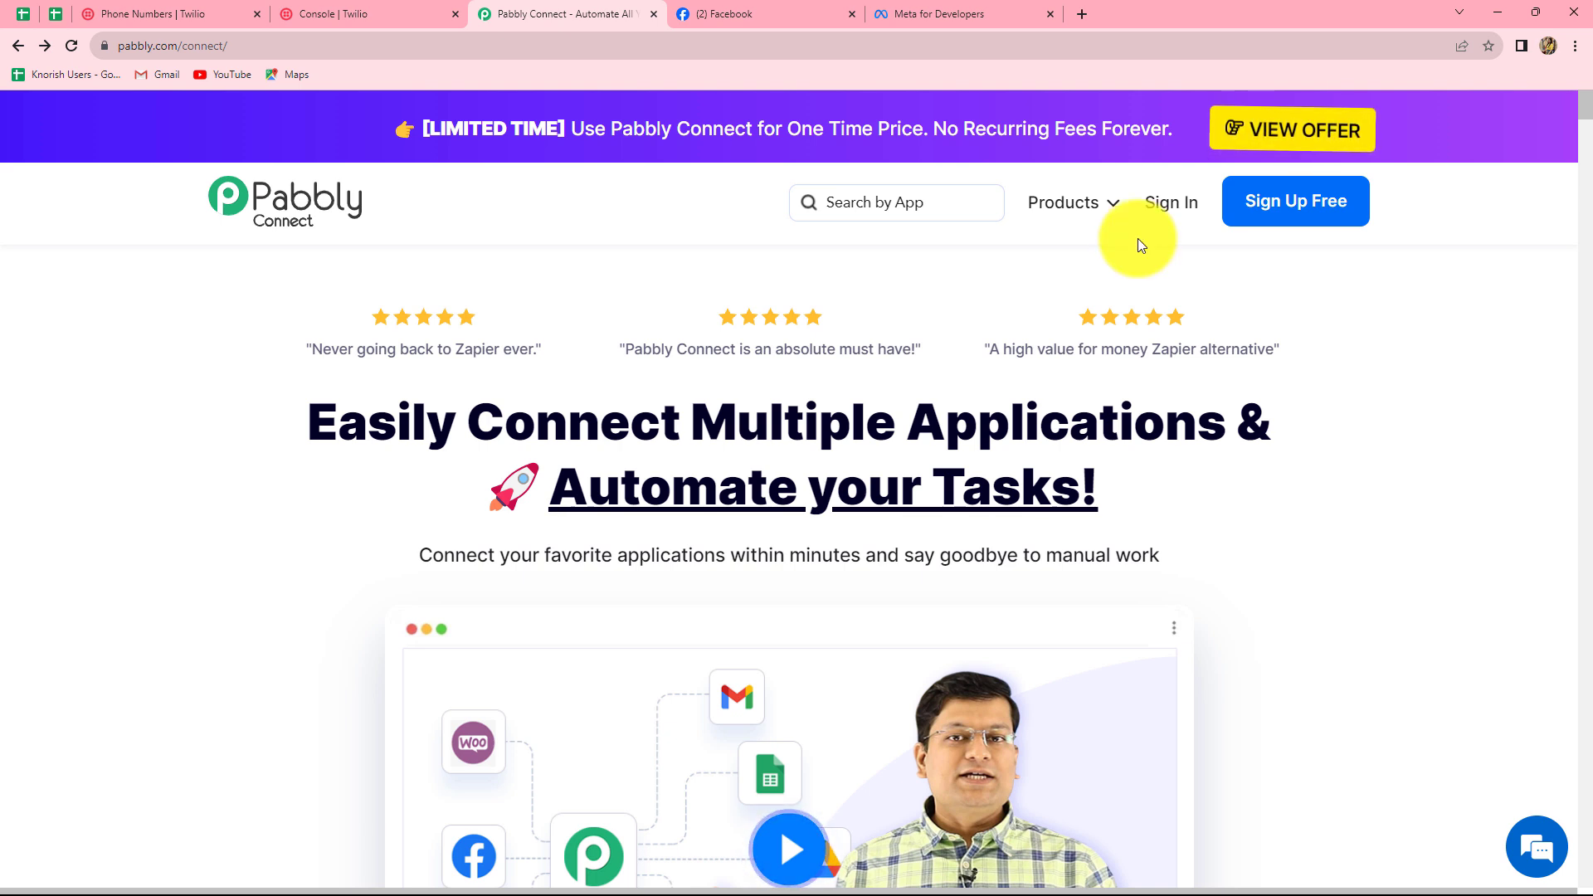
# - Sign in to Pabbly and launch Pabbly Connect via Access Now on the All Apps page
pyautogui.click(1162, 202)
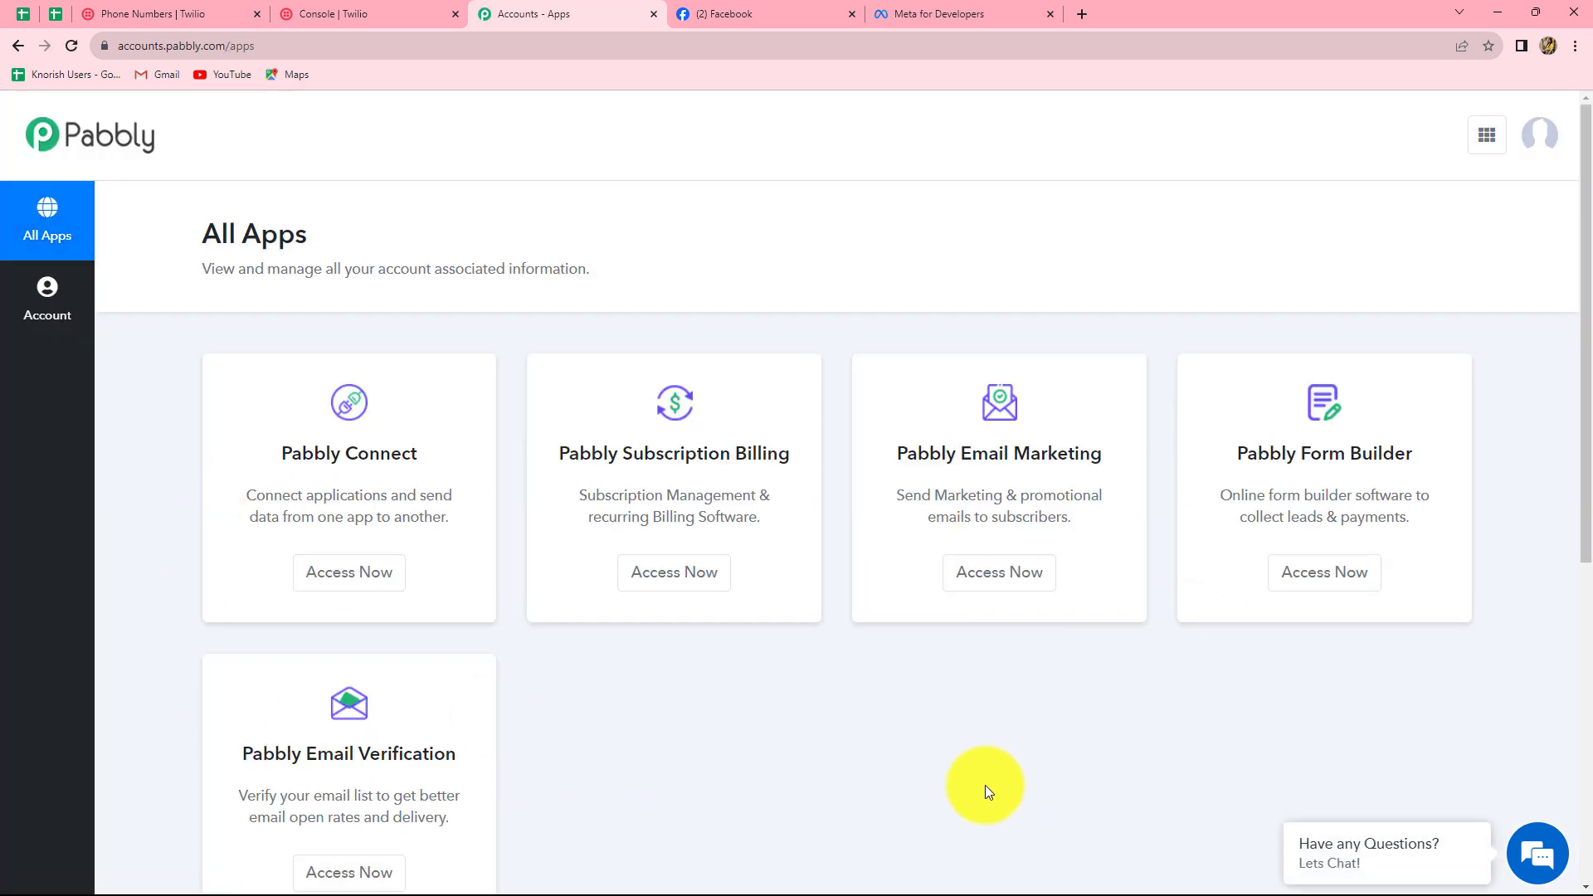
pyautogui.scroll(-1, 984, 785)
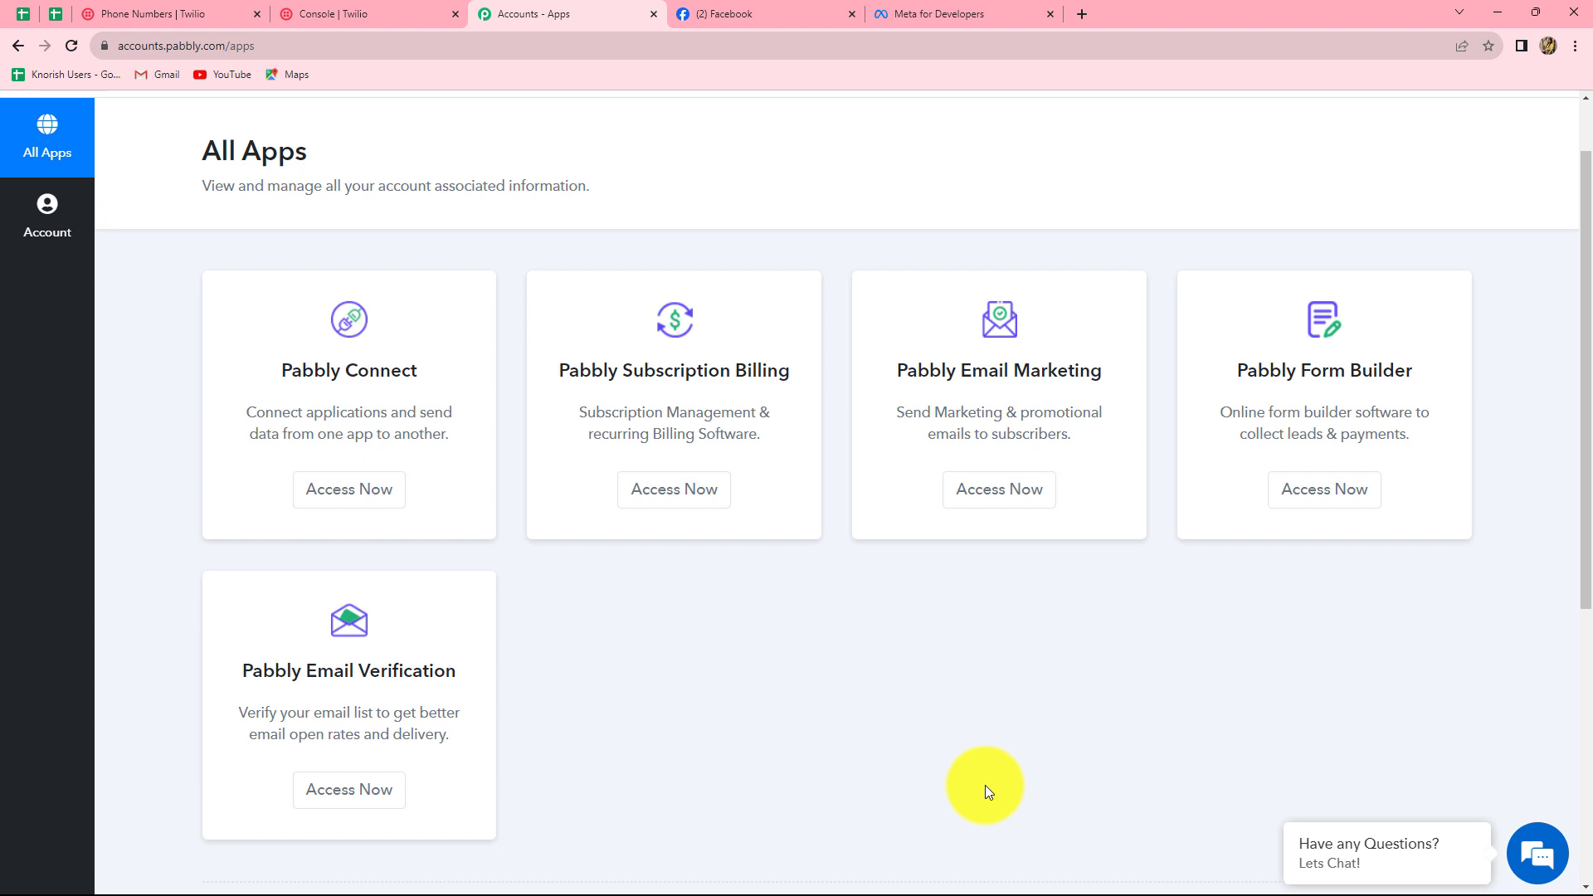
pyautogui.click(322, 490)
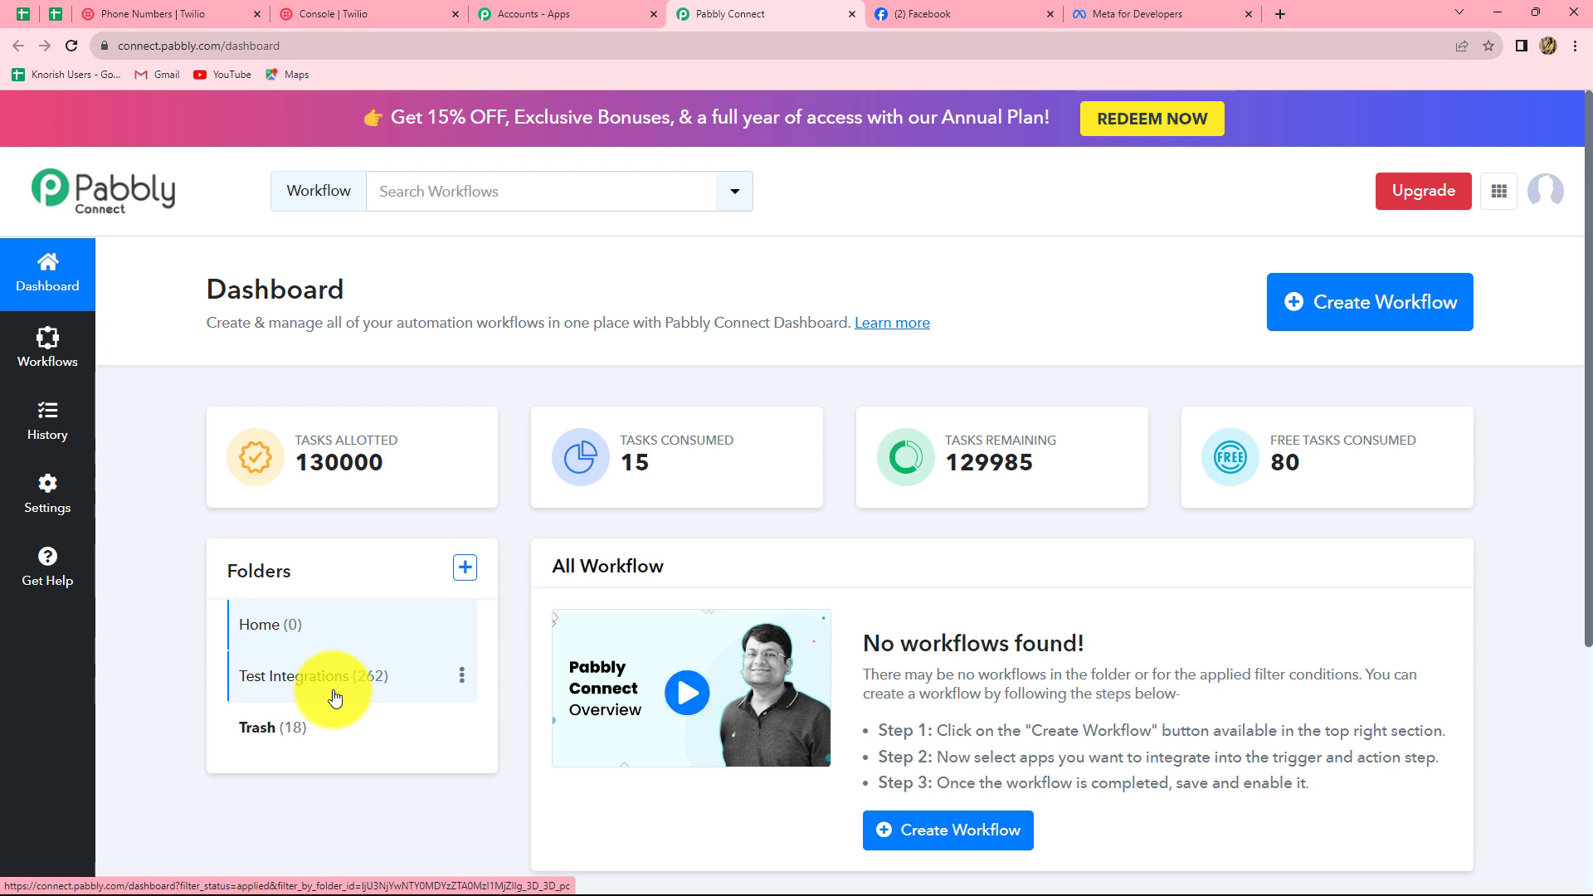
# - Create a workflow named 'Send Email & SMS to Facebook Leads Automatically' in Test Integrations
pyautogui.click(1345, 330)
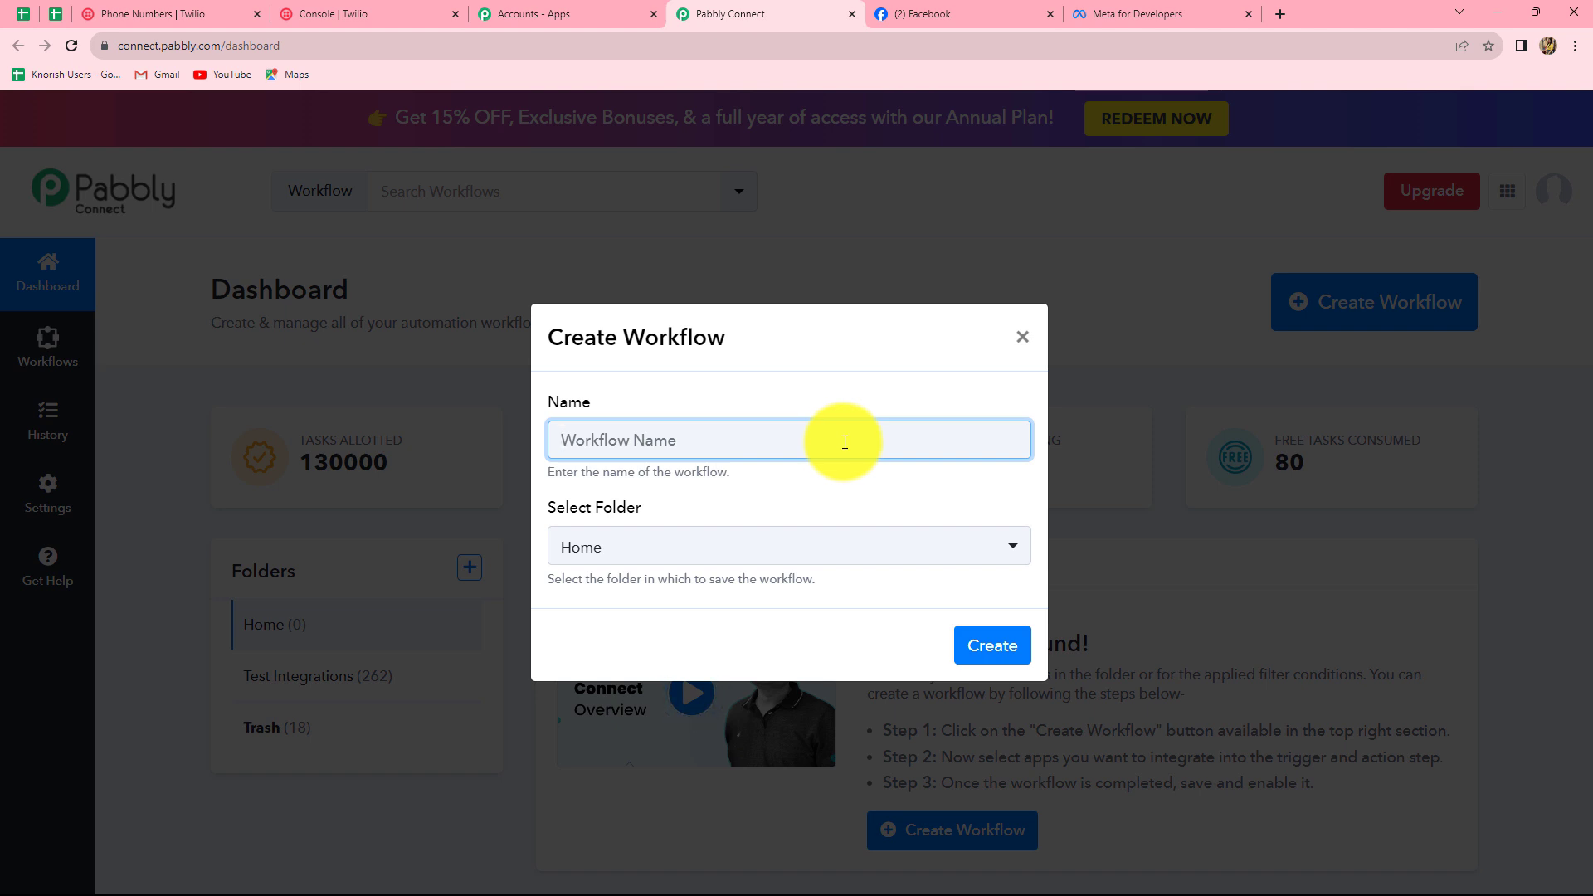
pyautogui.write('Send Email & SMS to Facebook Leads Automatically')
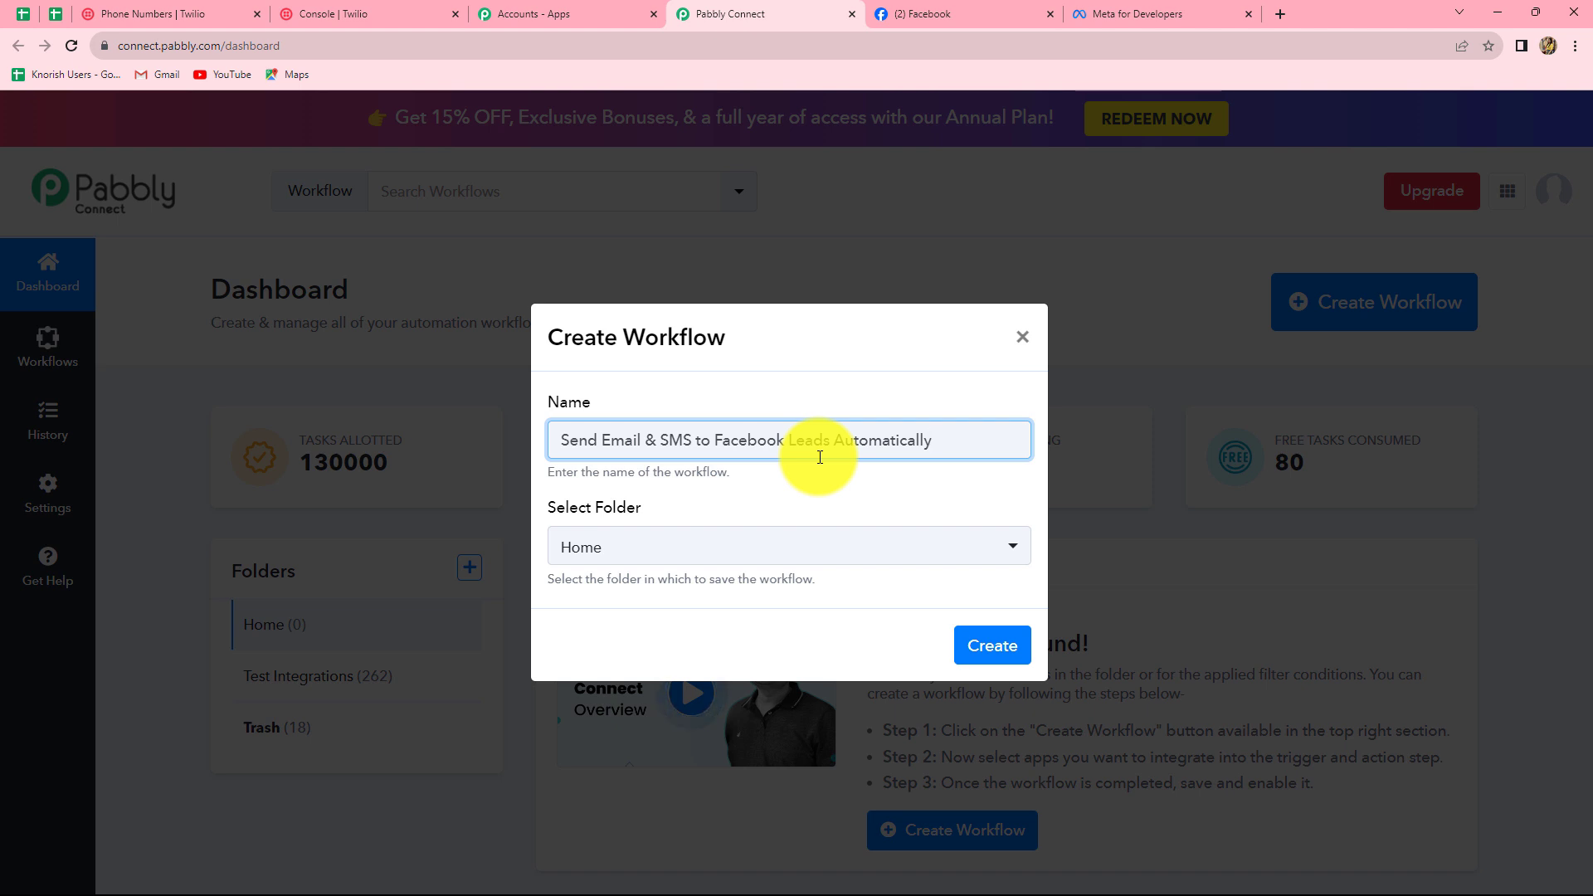
pyautogui.click(662, 561)
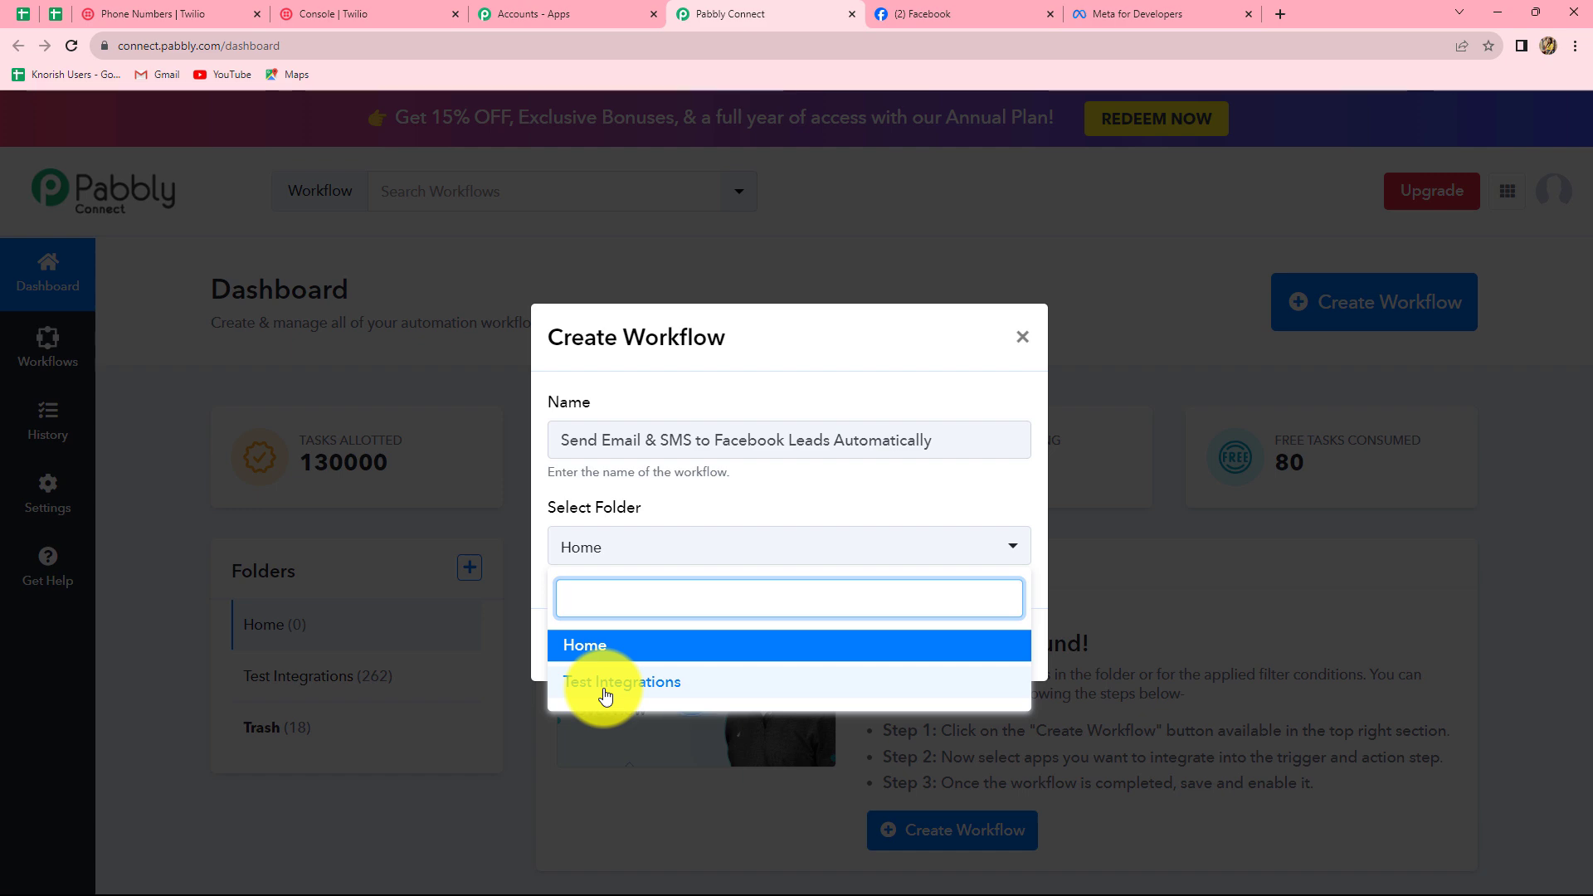
pyautogui.click(606, 695)
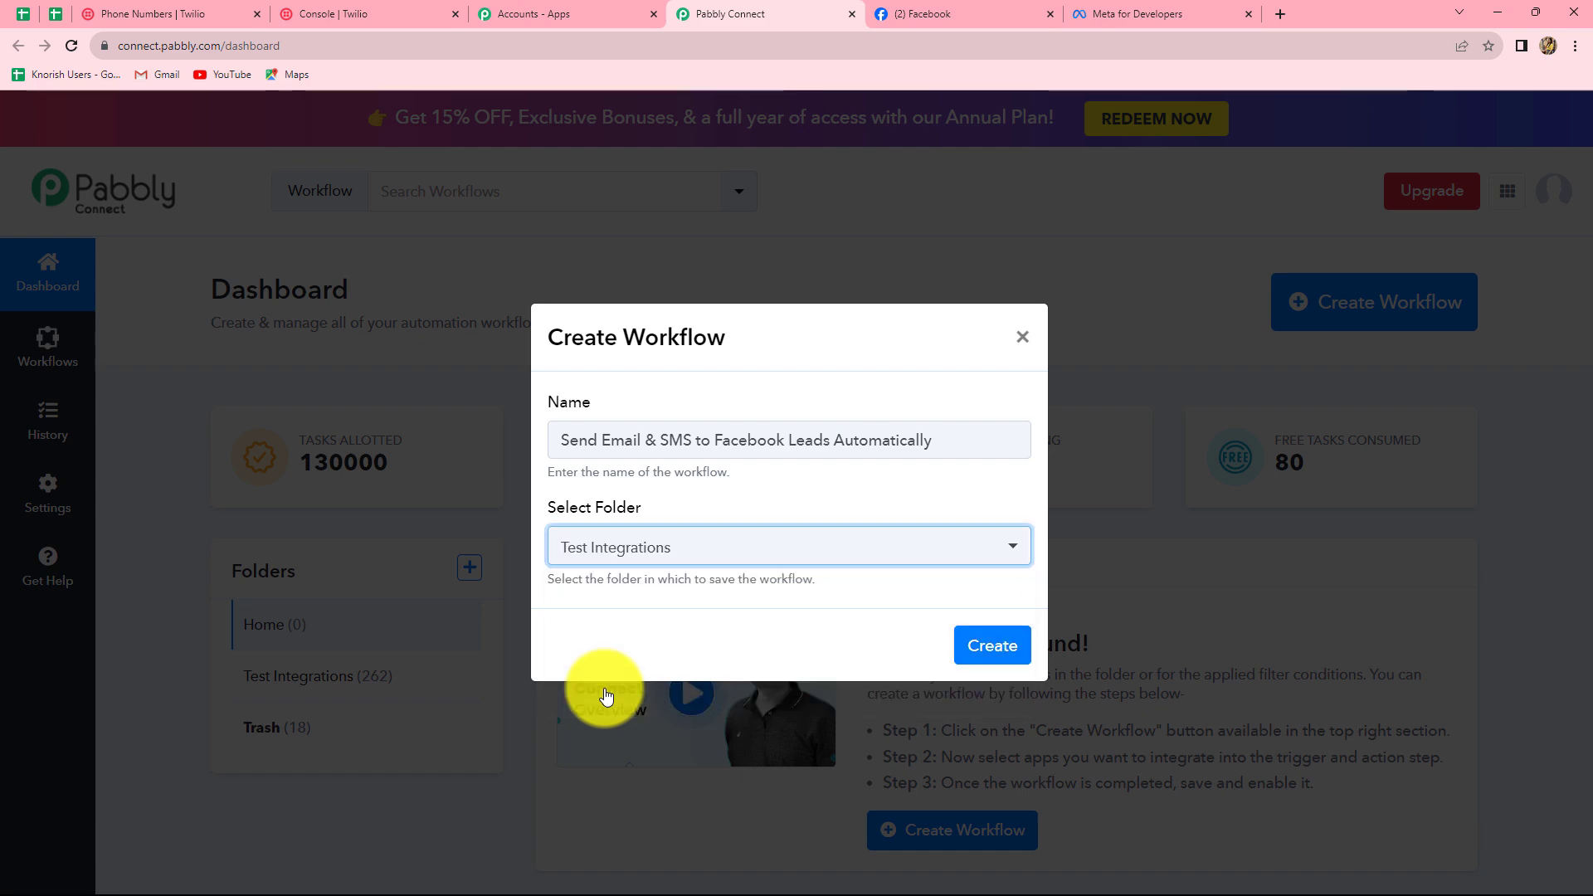
pyautogui.click(987, 647)
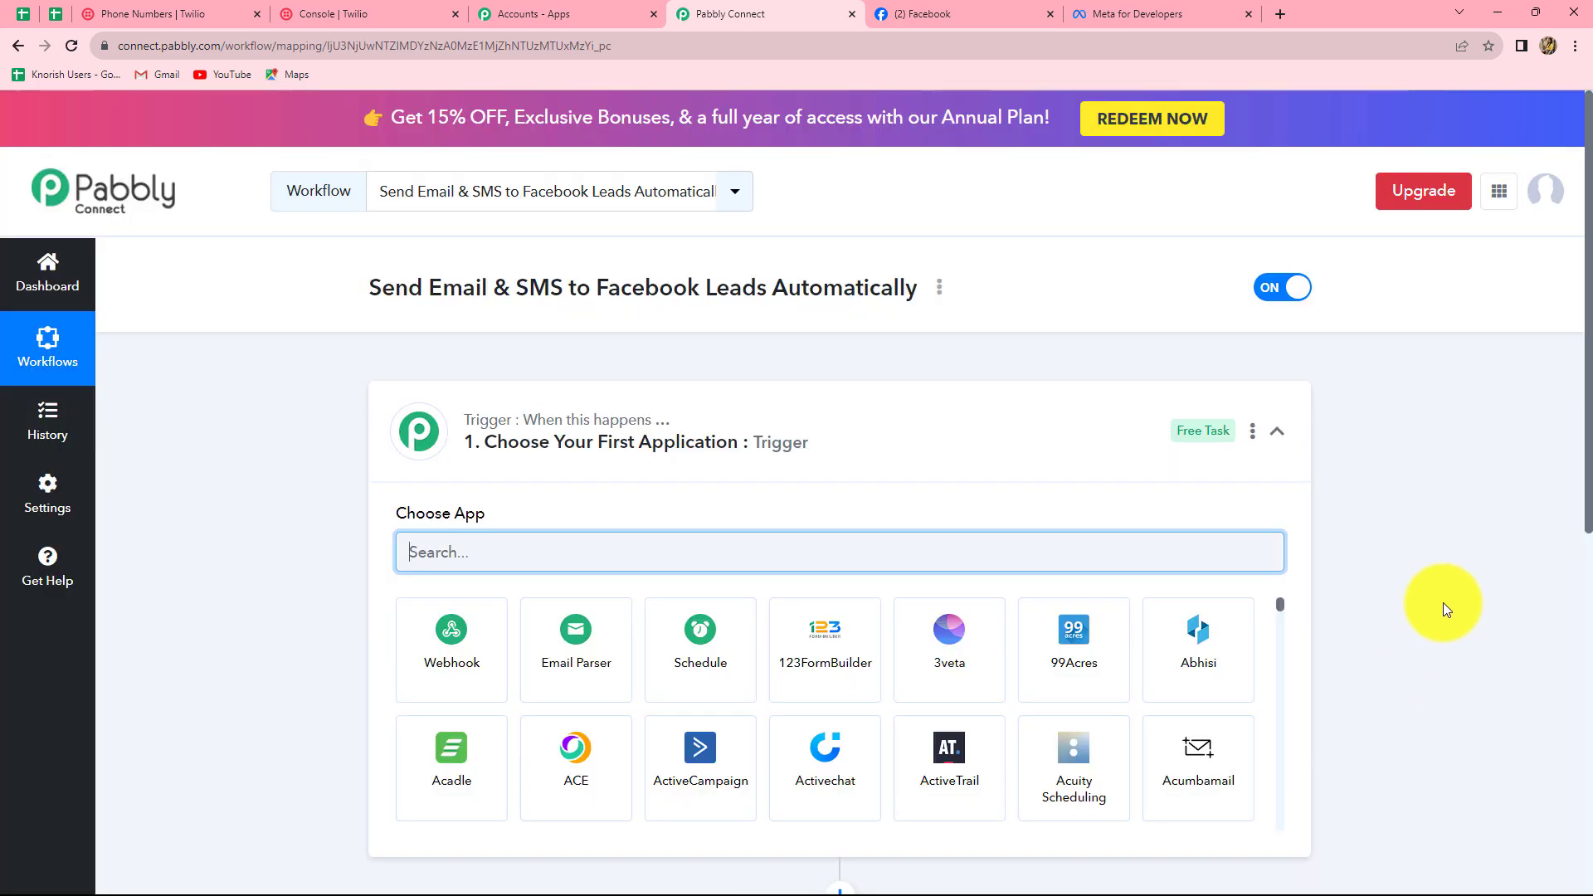
# - Search 'Face' in the trigger's app list and pick Facebook Lead Ads
pyautogui.scroll(-3, 1442, 602)
pyautogui.scroll(1, 1442, 602)
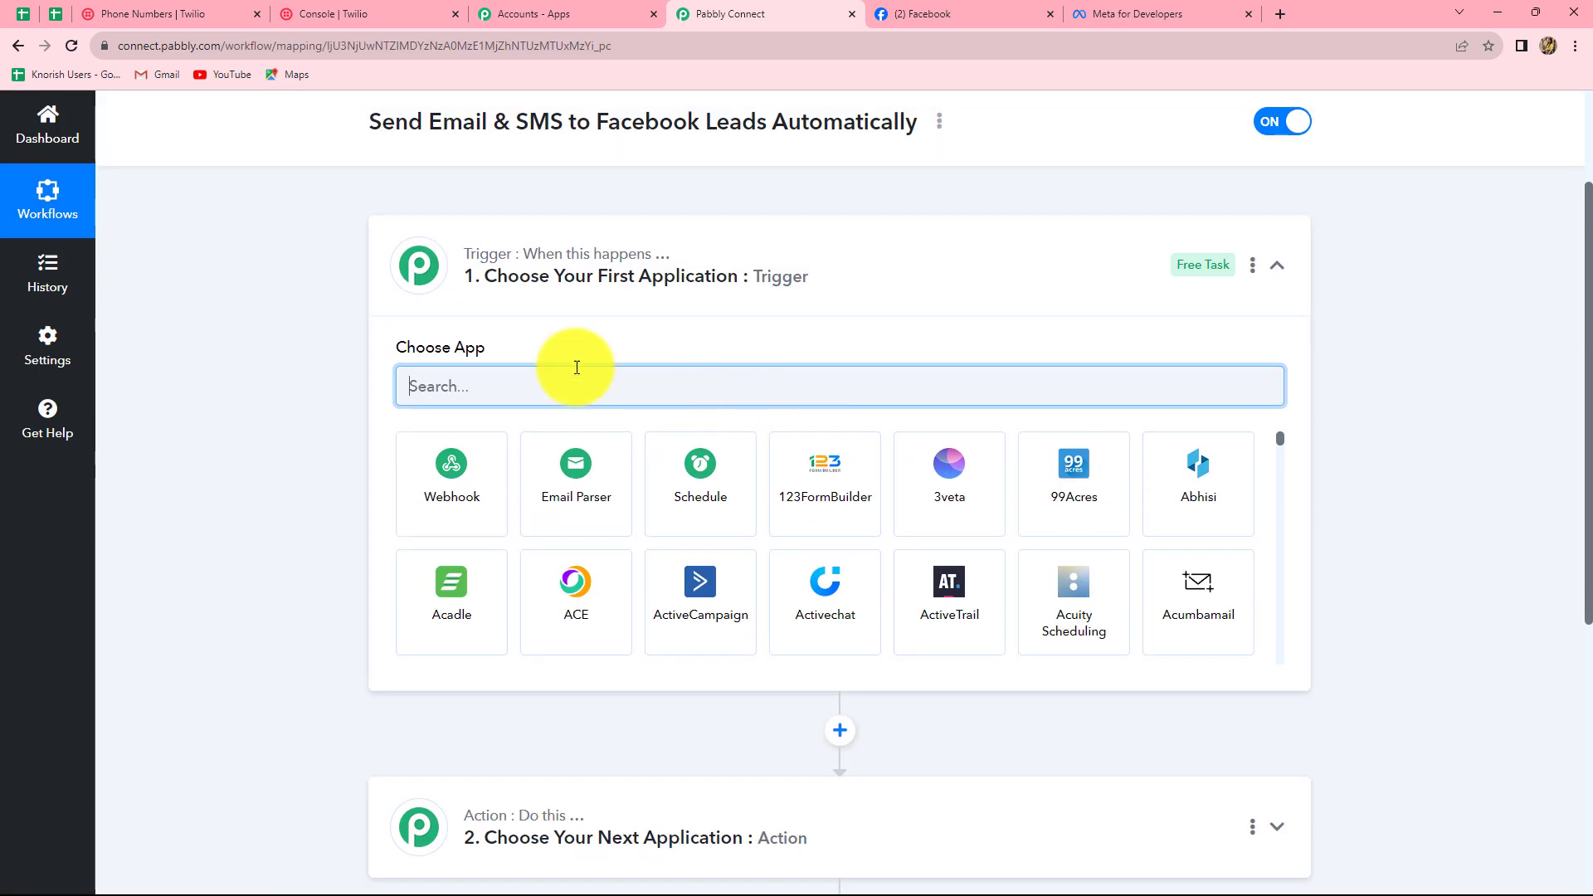
pyautogui.scroll(-2, 1560, 594)
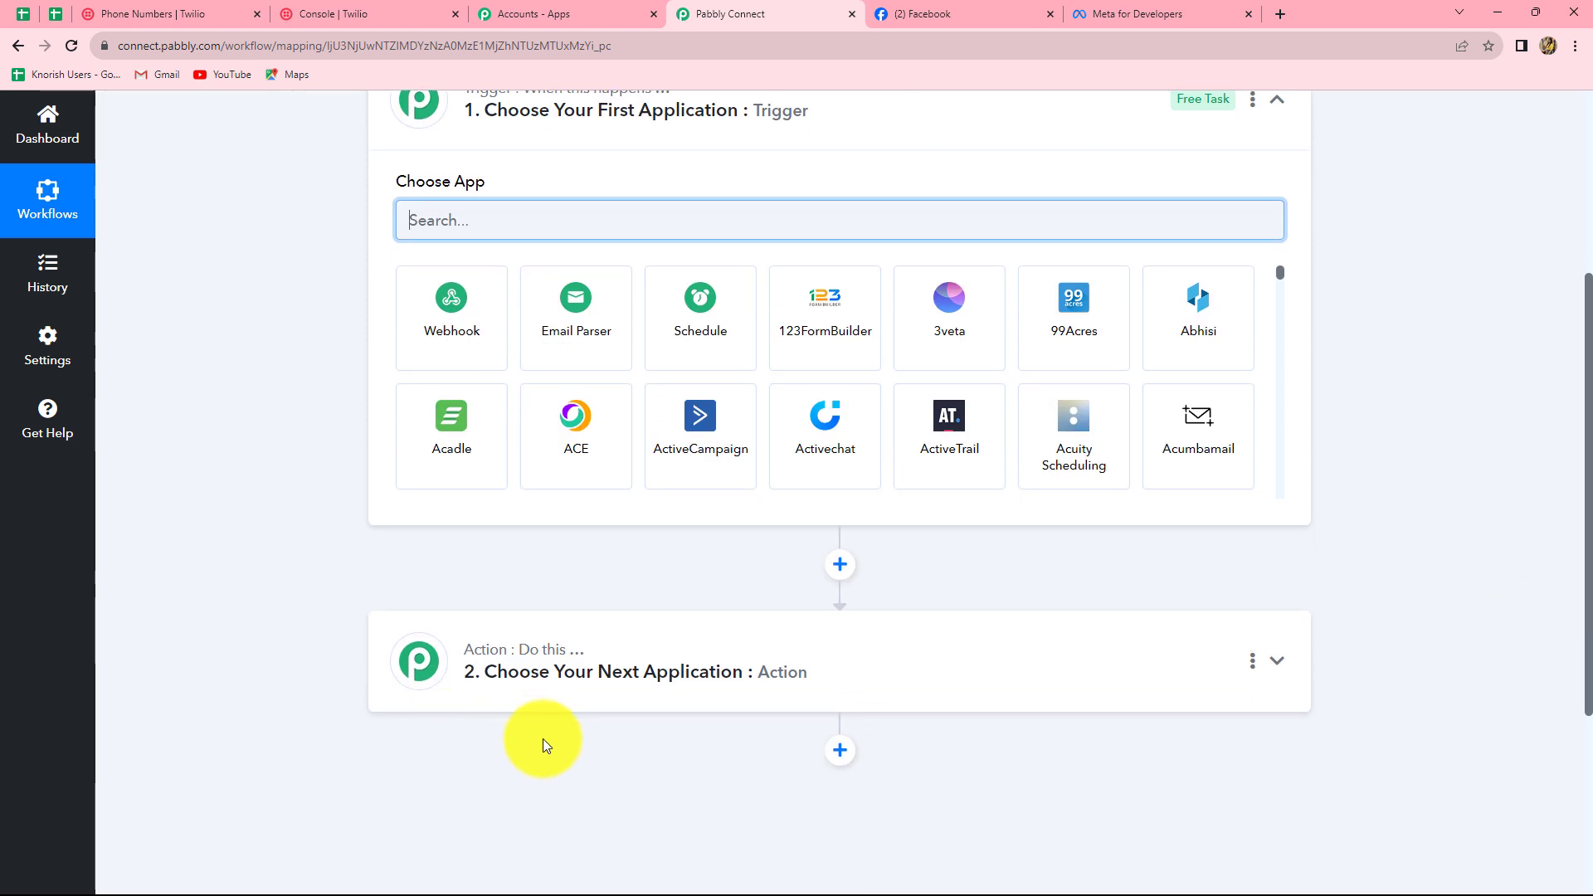
pyautogui.scroll(2, 543, 740)
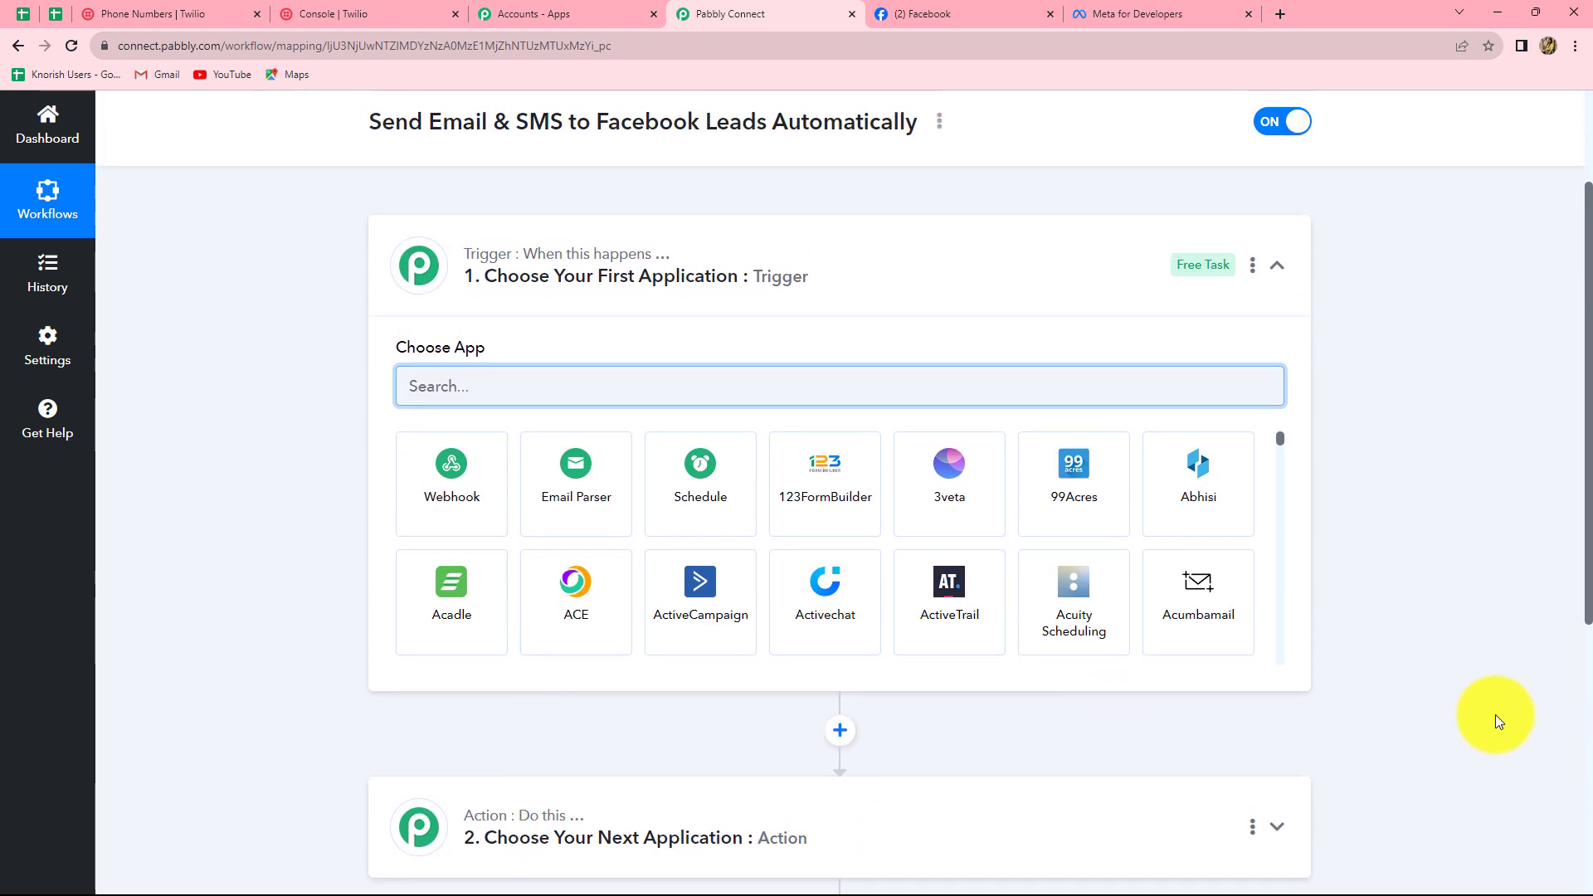
pyautogui.scroll(-1, 1469, 729)
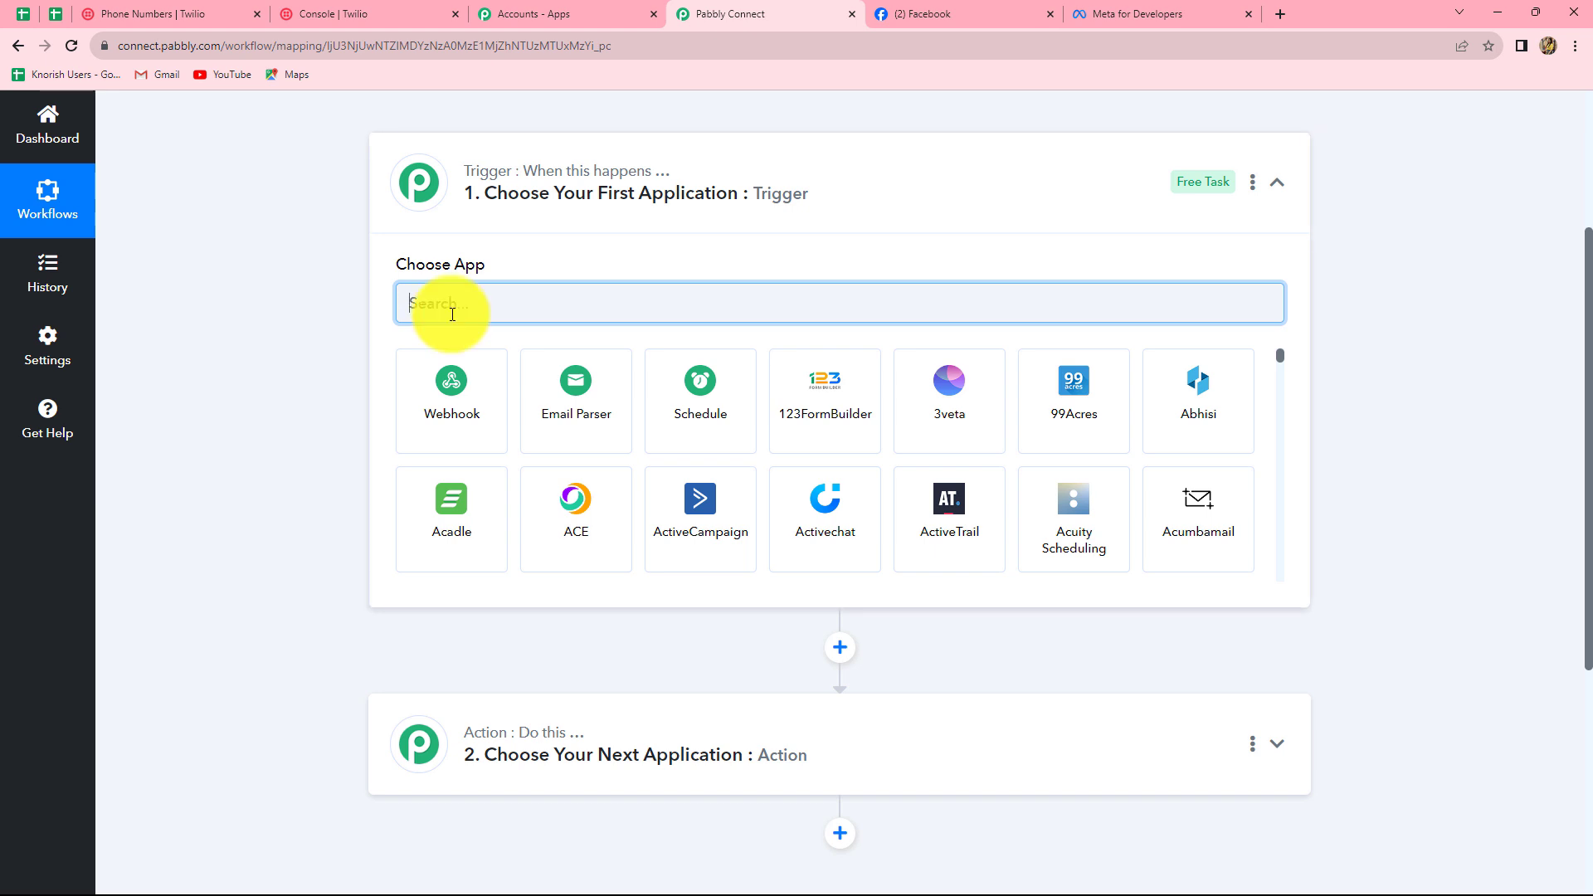
pyautogui.write('Face')
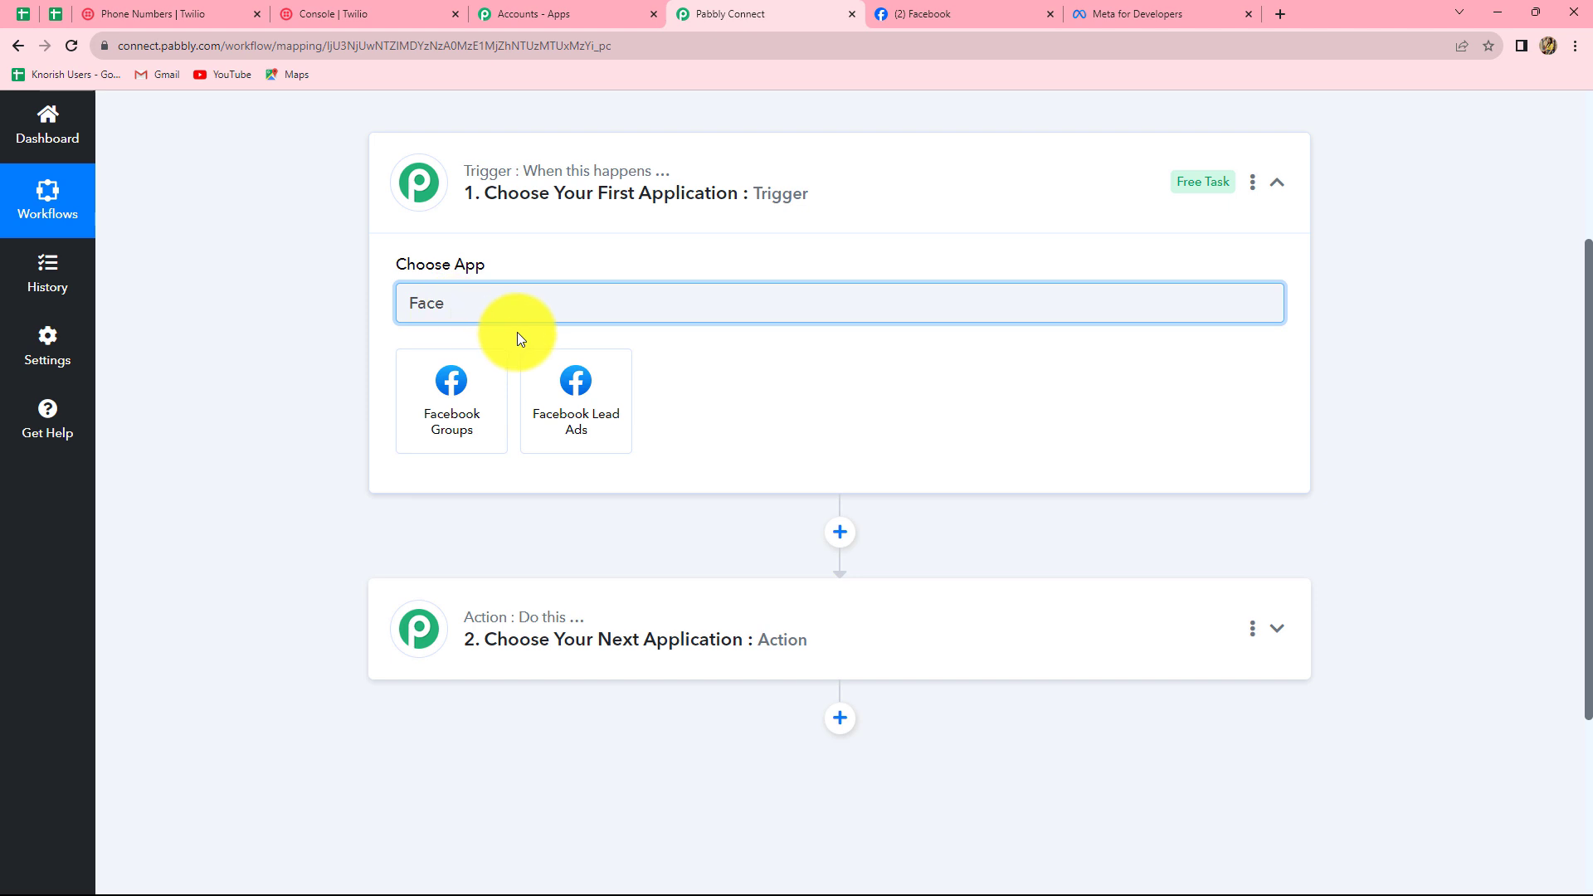
pyautogui.click(540, 365)
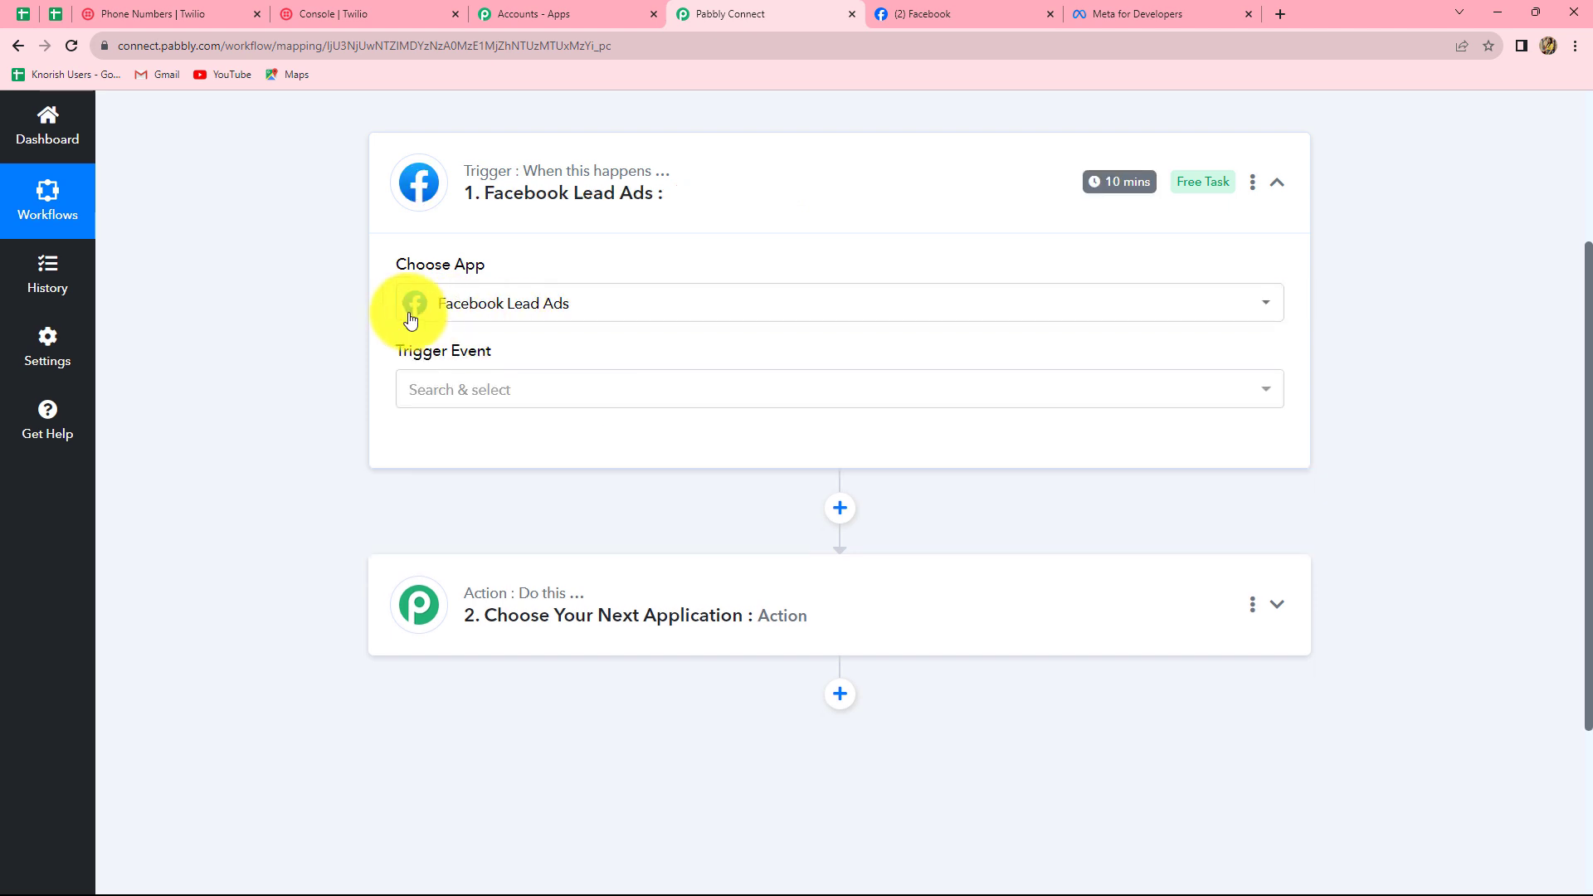
# - Choose New Lead (Instant) as the trigger event and authorize a new Facebook Lead Ads connection
pyautogui.click(440, 396)
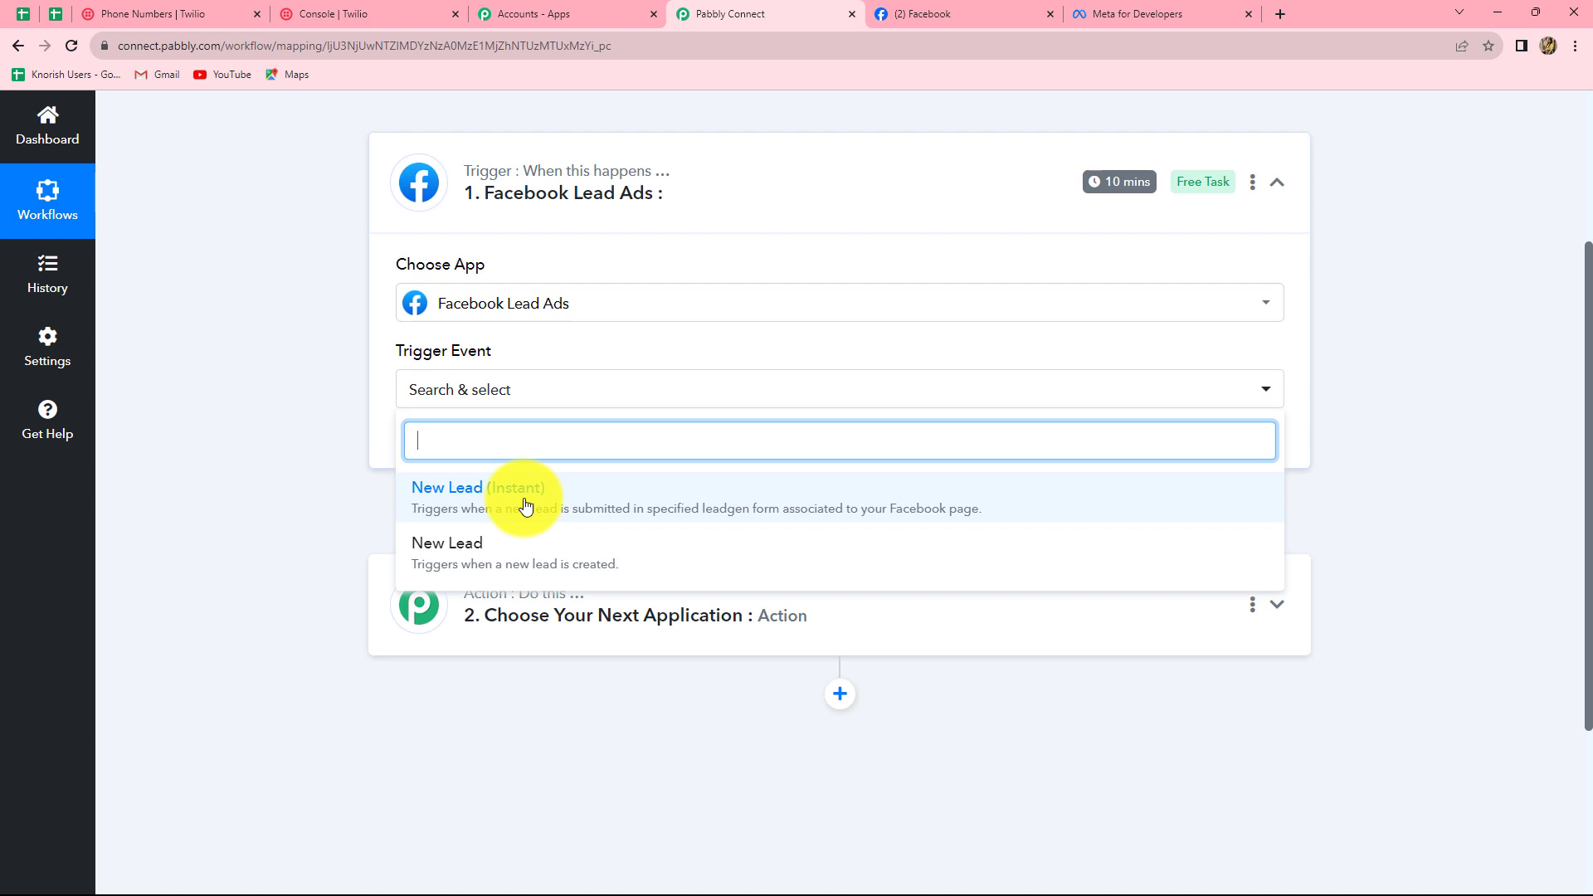
pyautogui.click(525, 505)
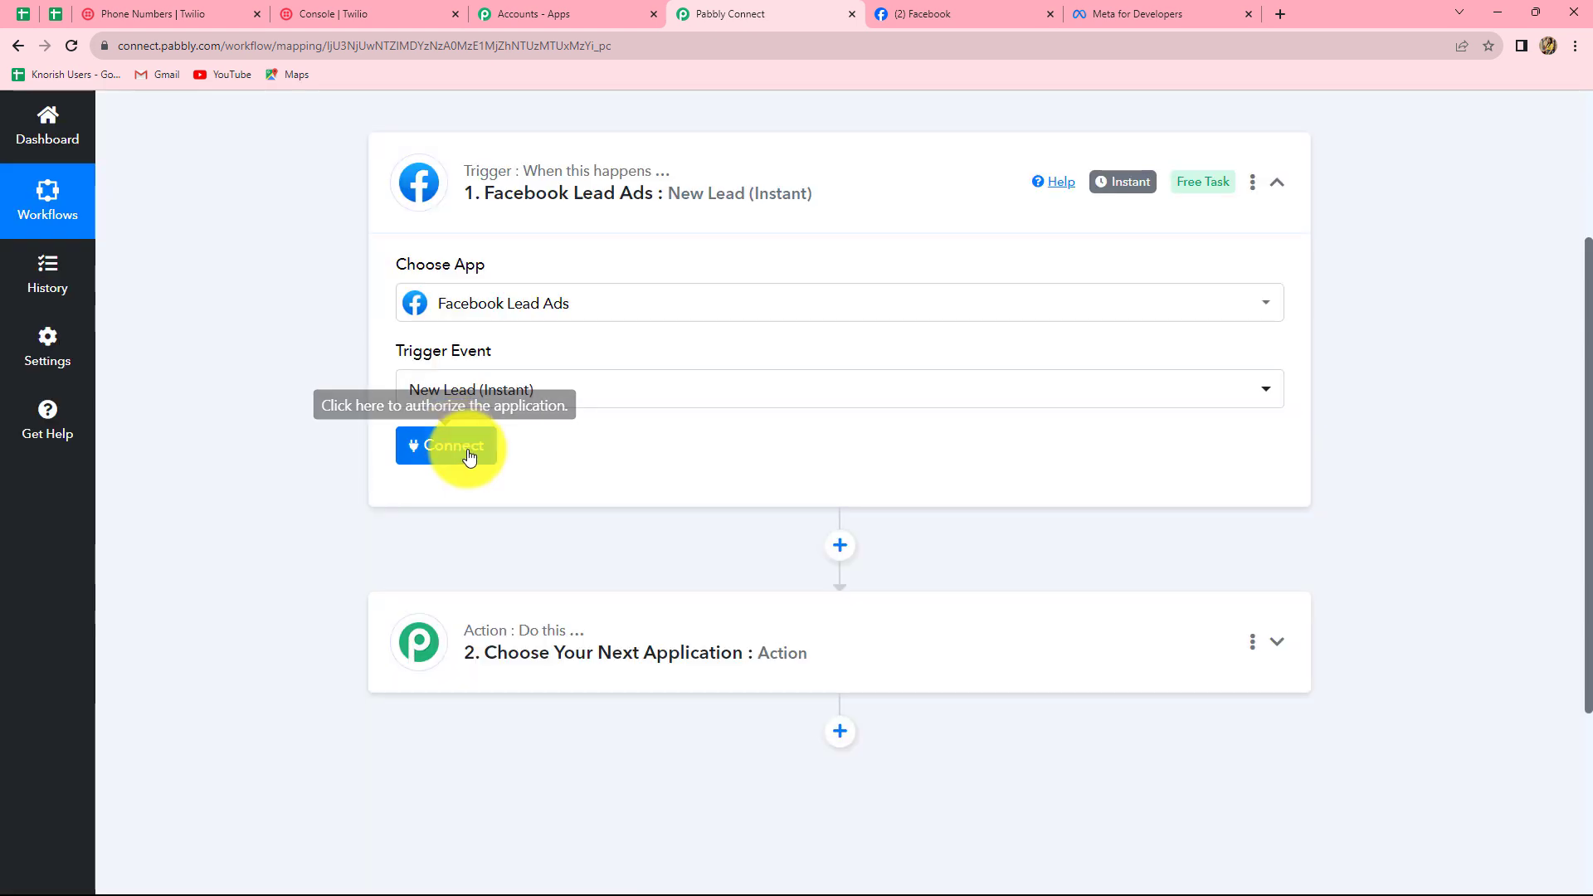
pyautogui.click(469, 457)
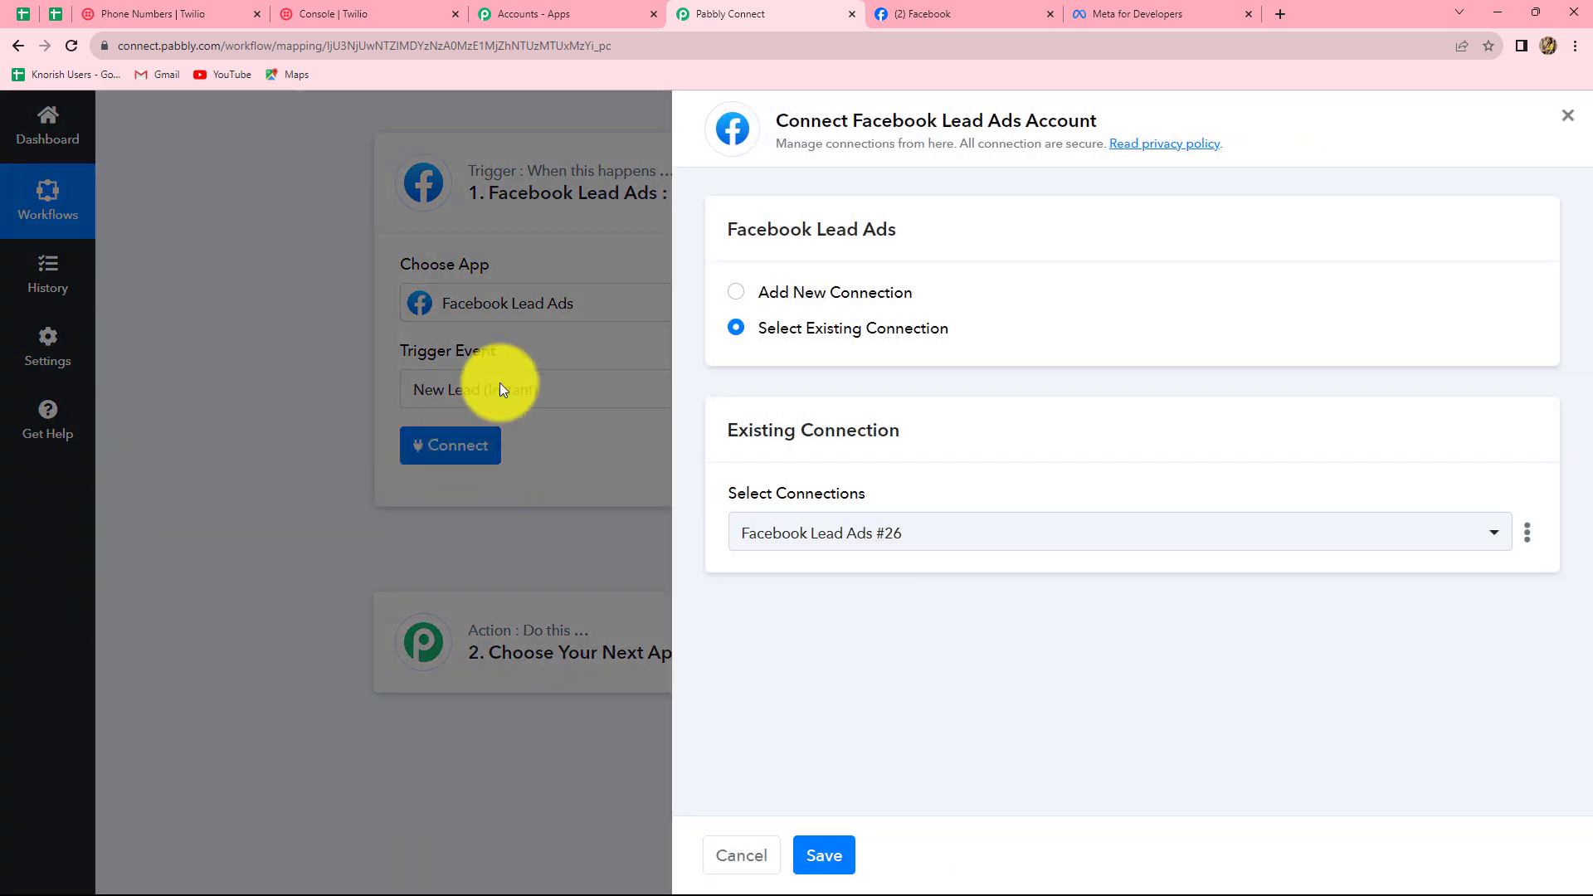
pyautogui.click(737, 297)
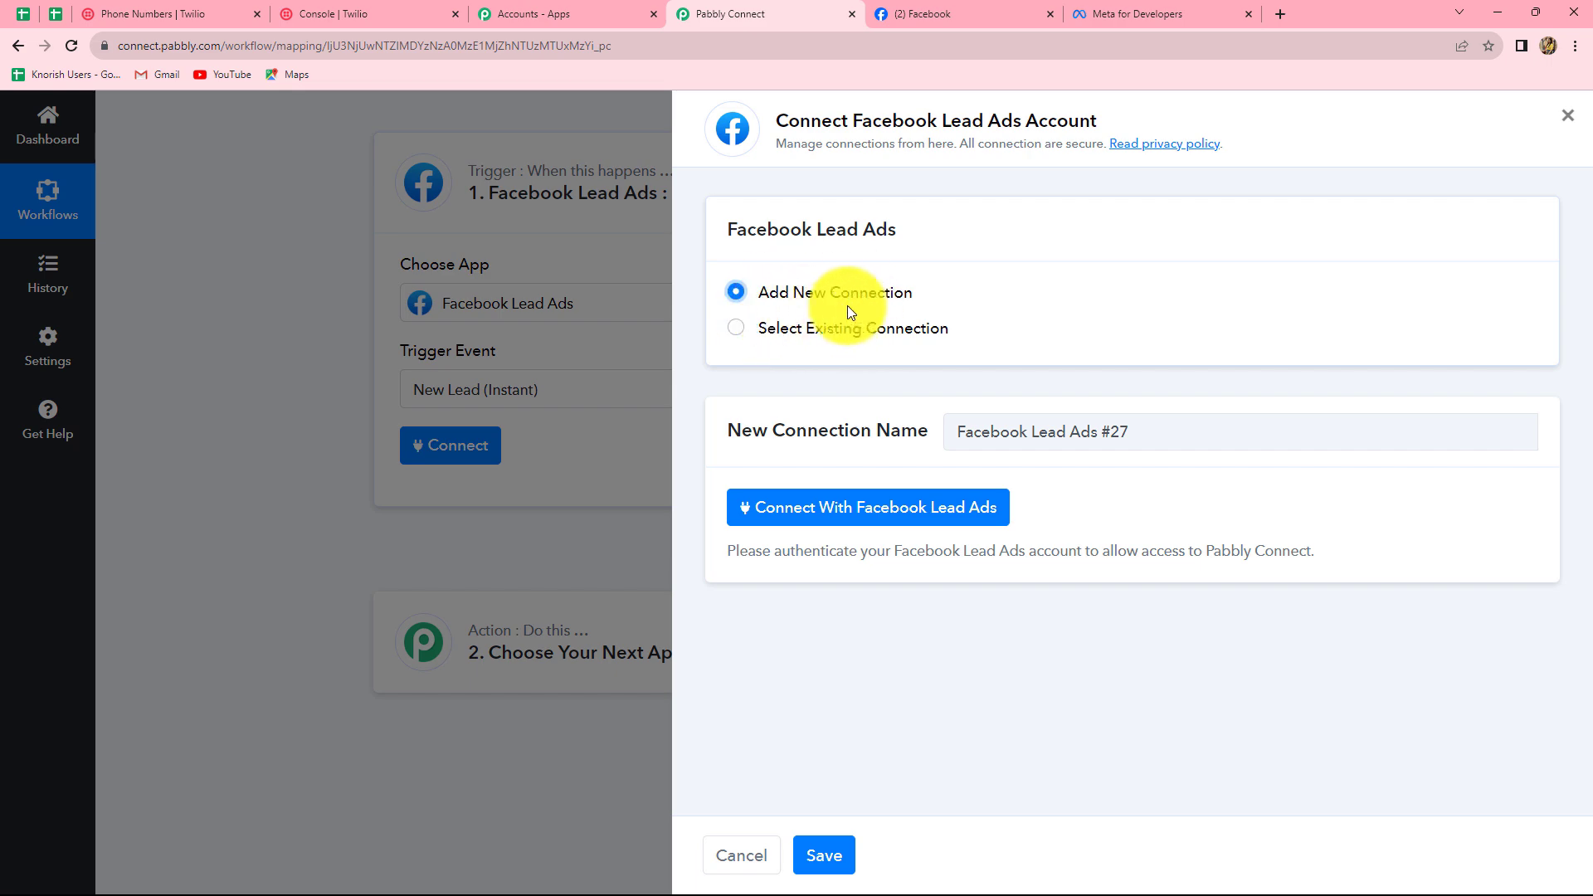
pyautogui.click(972, 524)
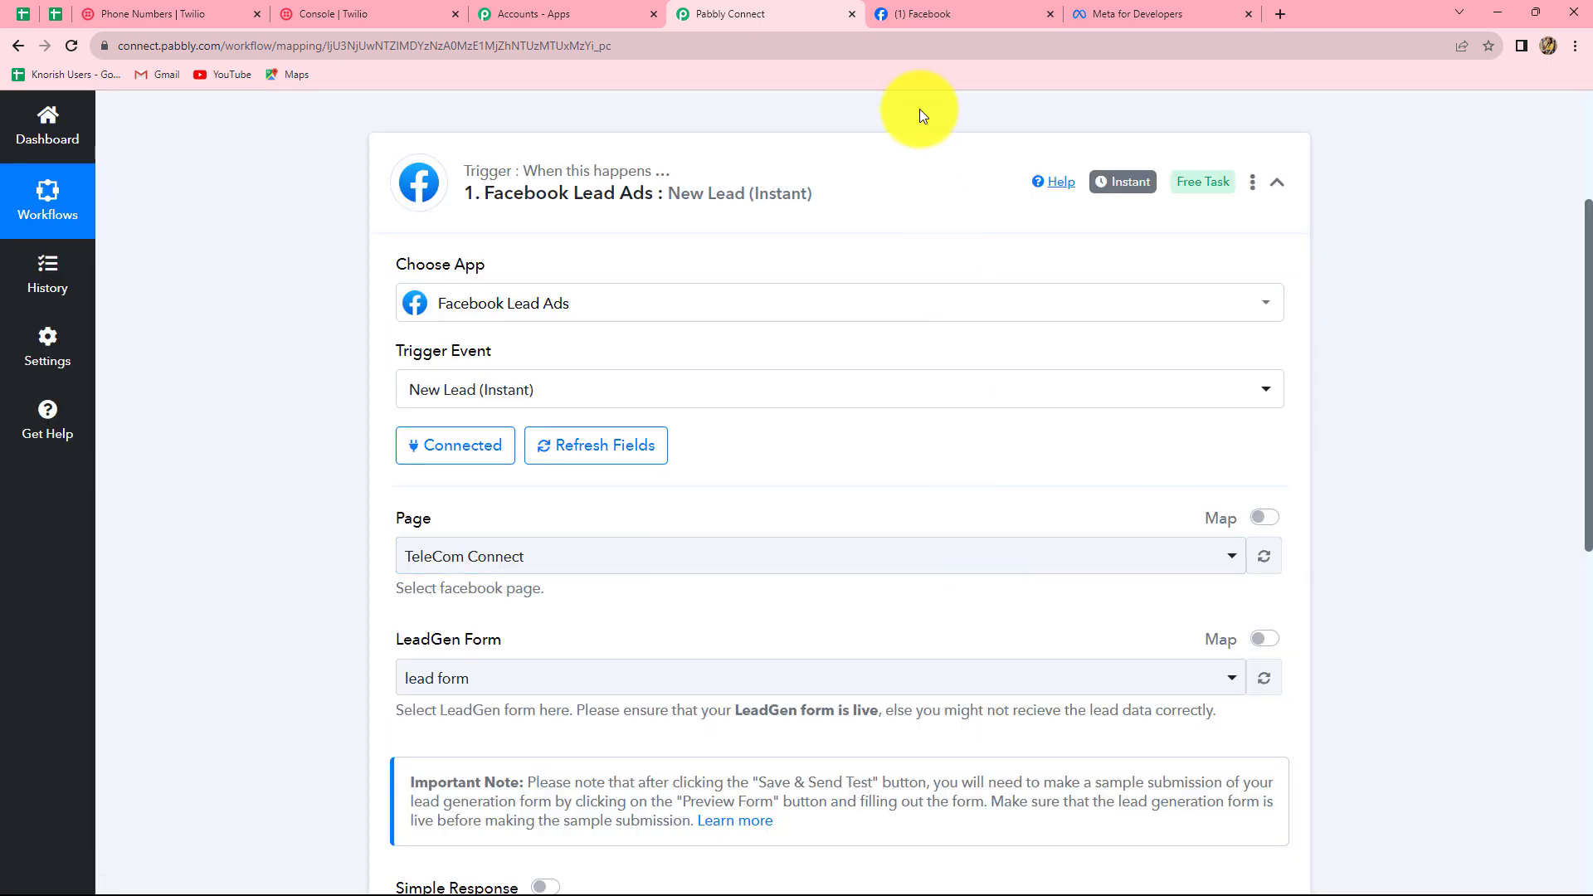
# - Check the Facebook tab, scroll through the trigger's page and lead form settings, then return to Facebook
pyautogui.click(914, 12)
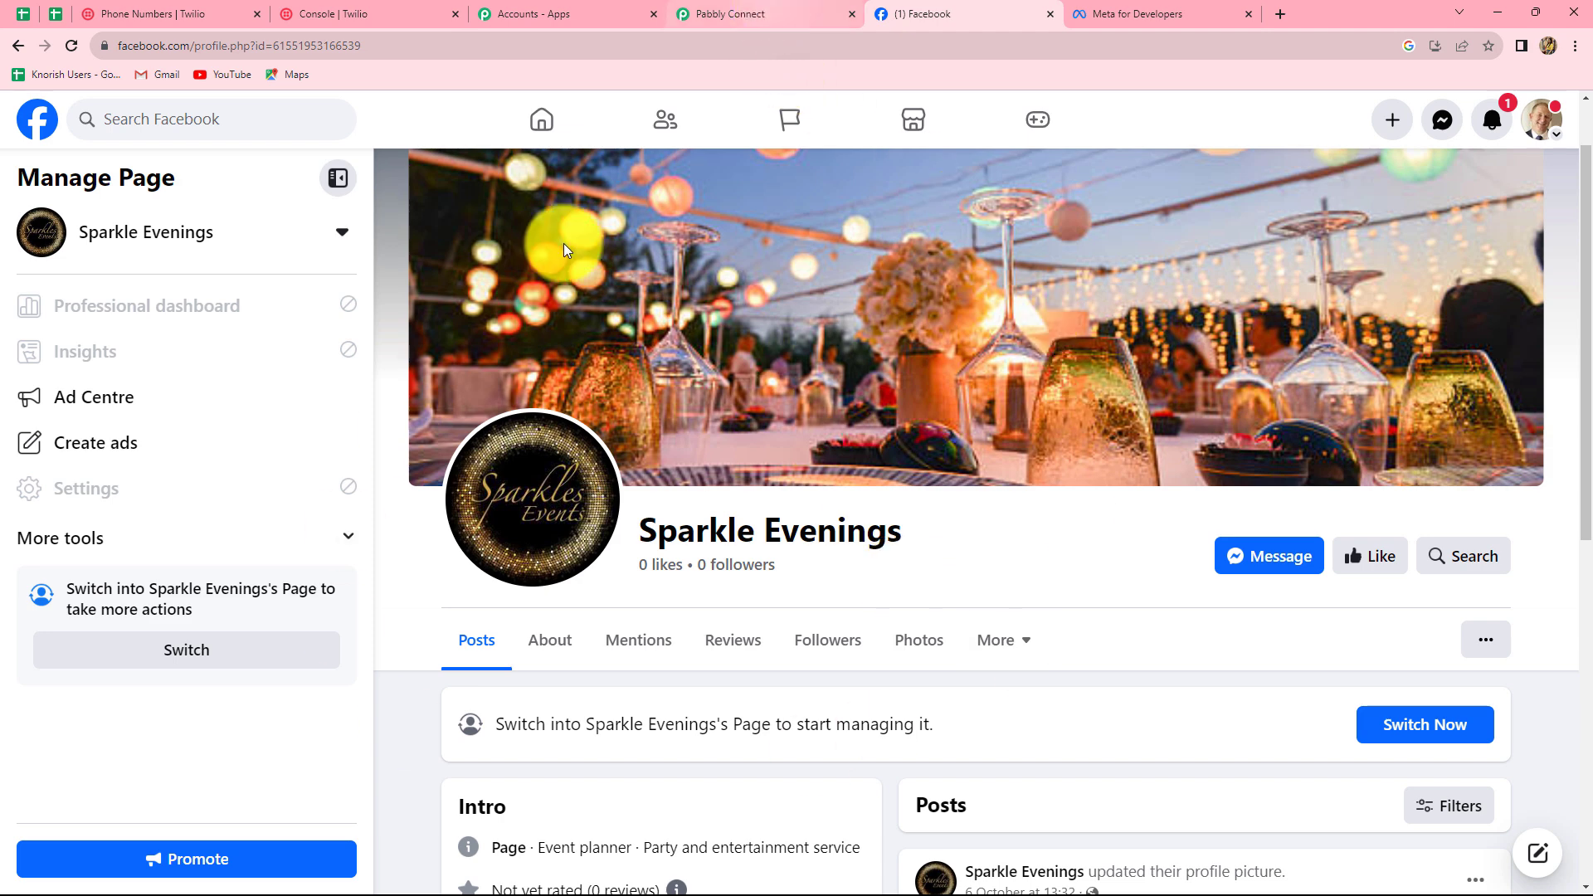
pyautogui.hotkey('ctrl', 'shift', 'Tab')
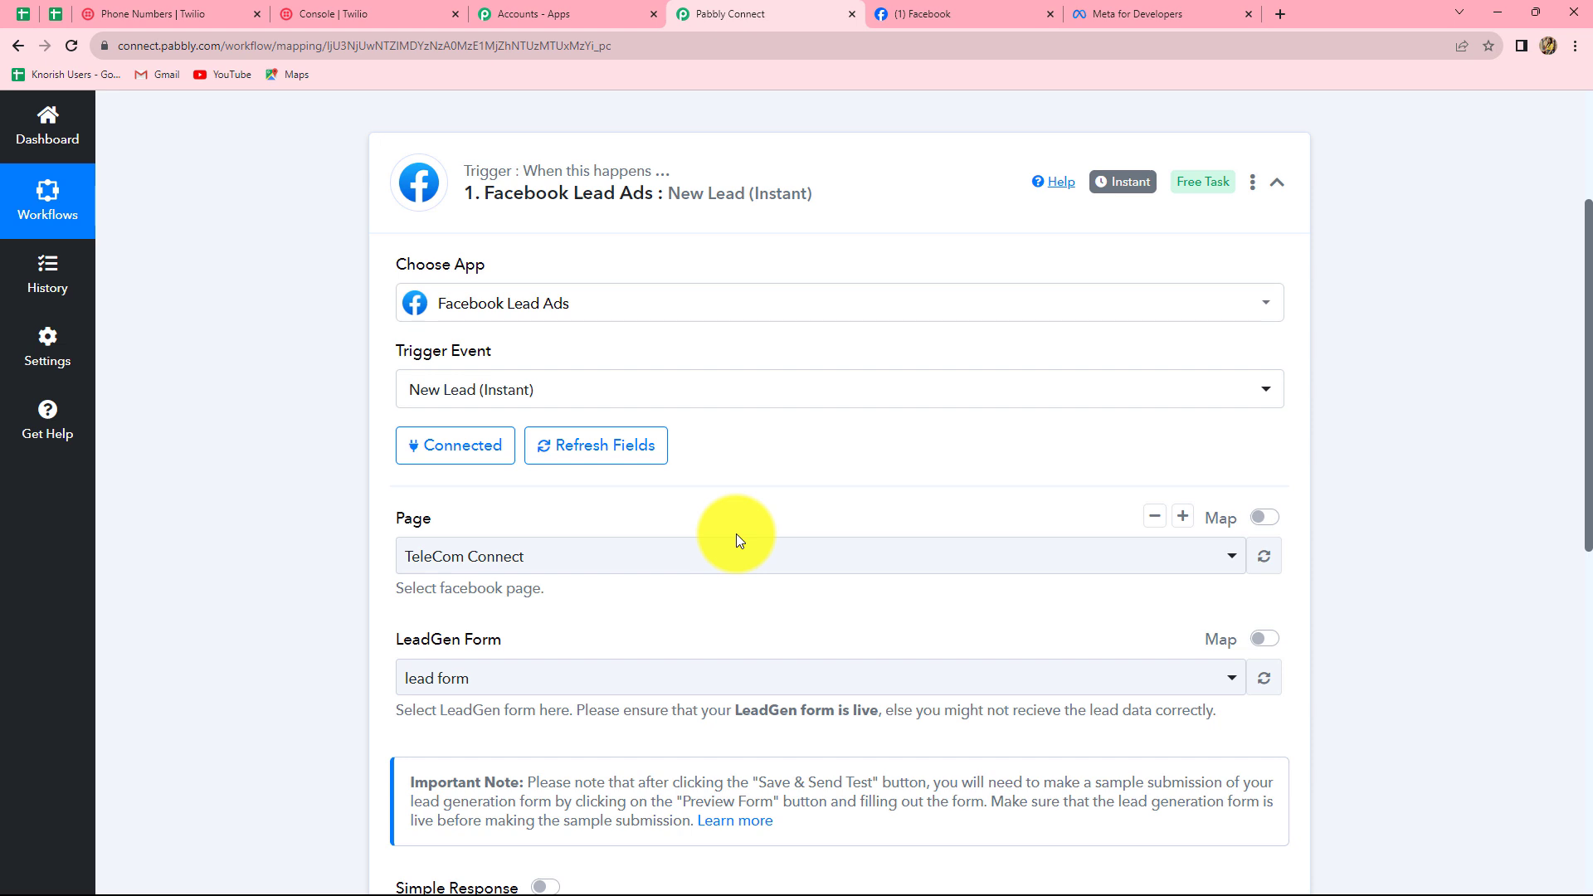
pyautogui.scroll(-2, 735, 534)
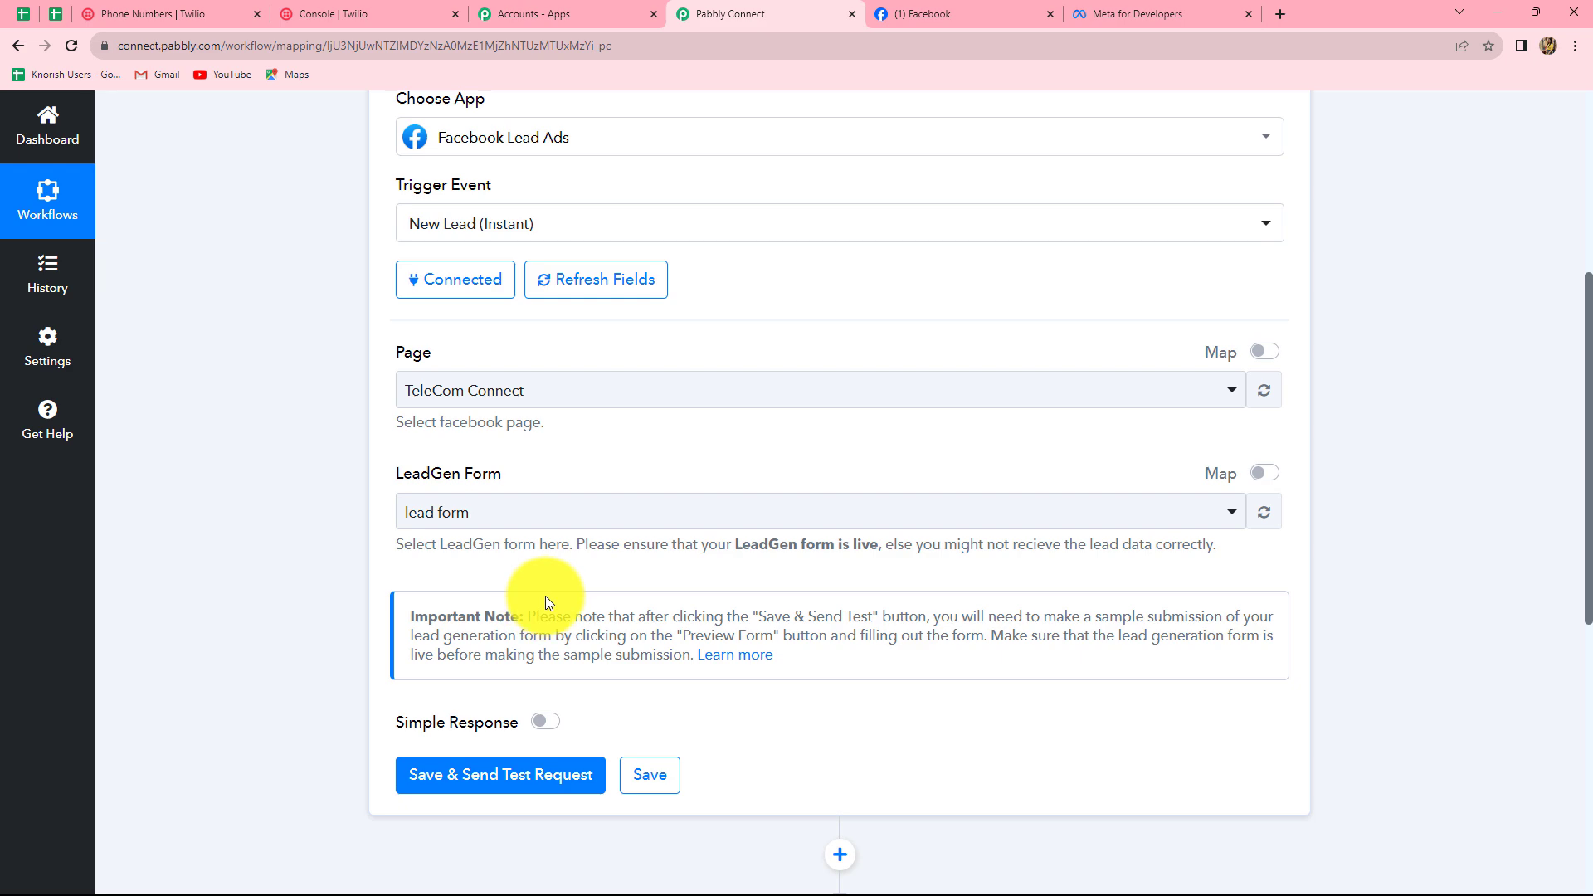
pyautogui.click(916, 14)
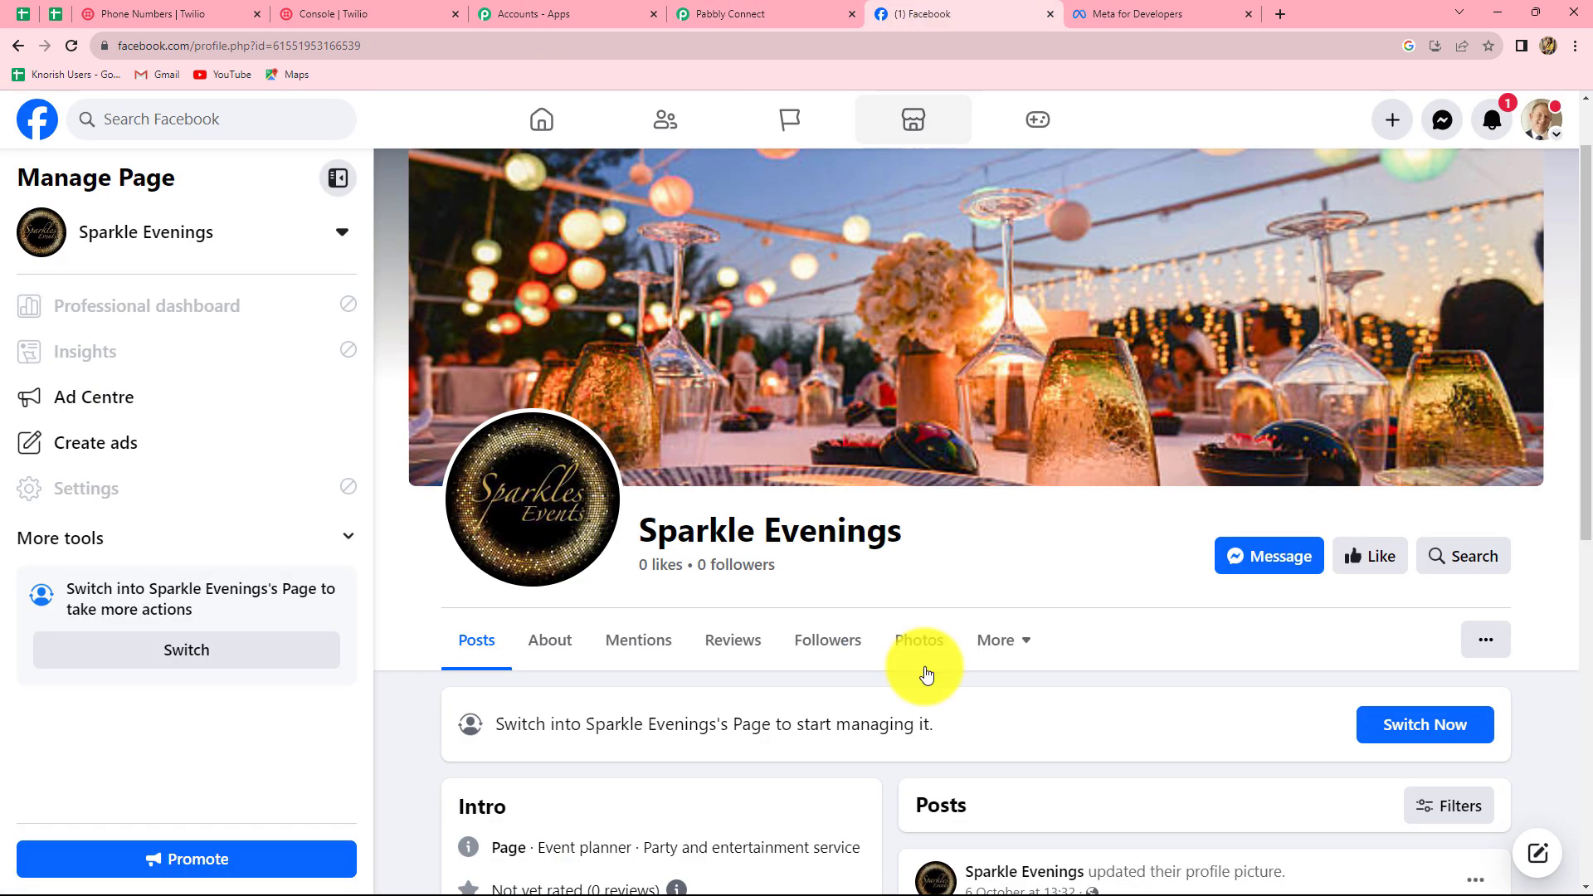
pyautogui.click(342, 232)
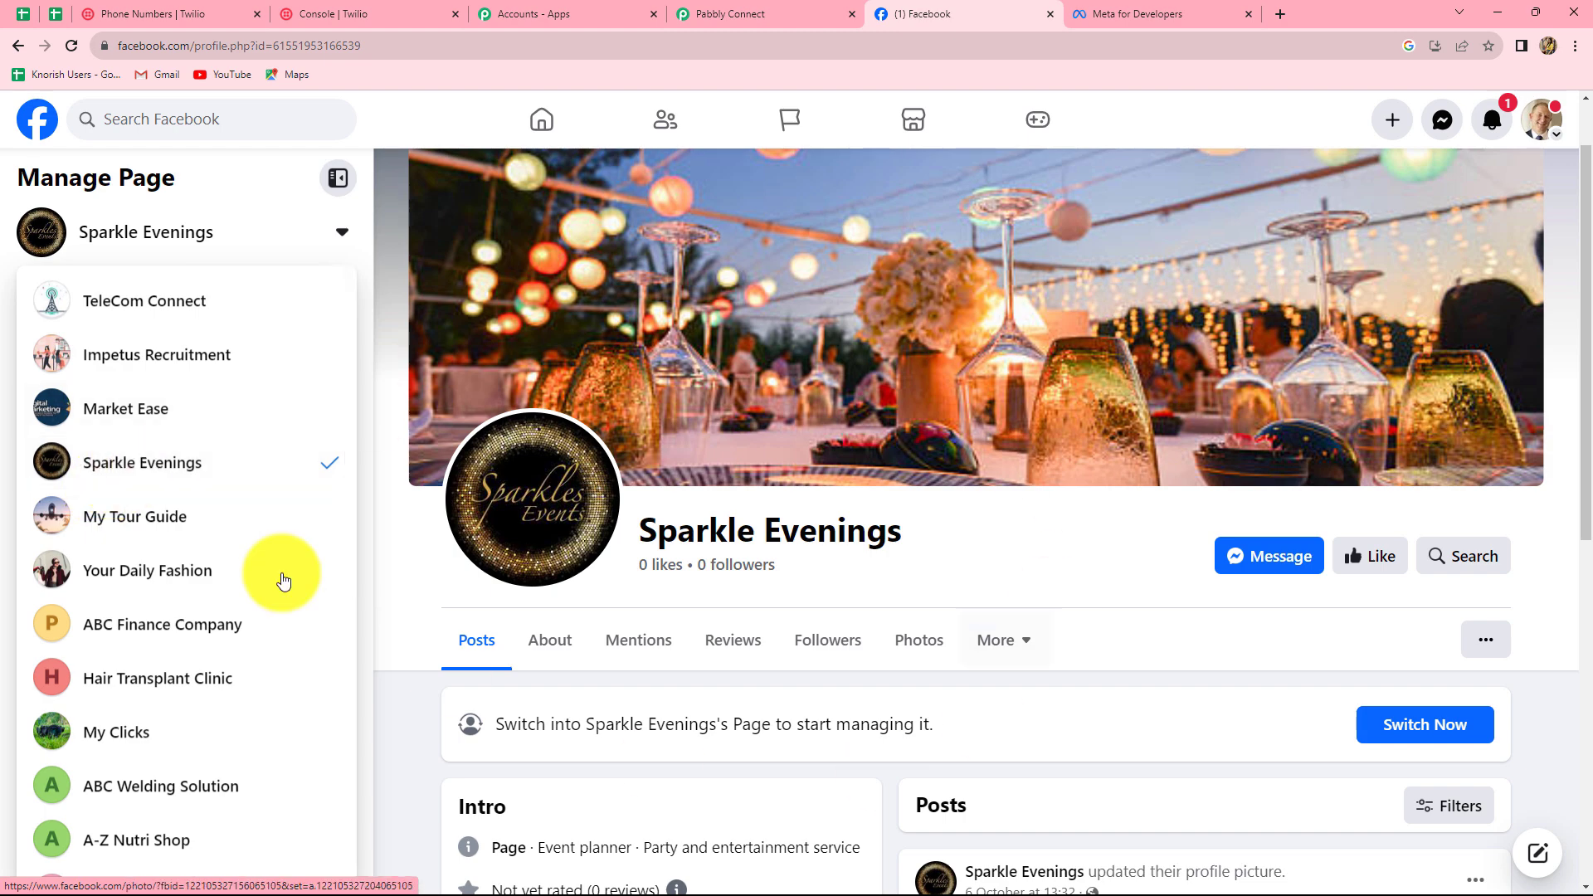
pyautogui.scroll(-3, 1048, 539)
pyautogui.scroll(3, 1045, 539)
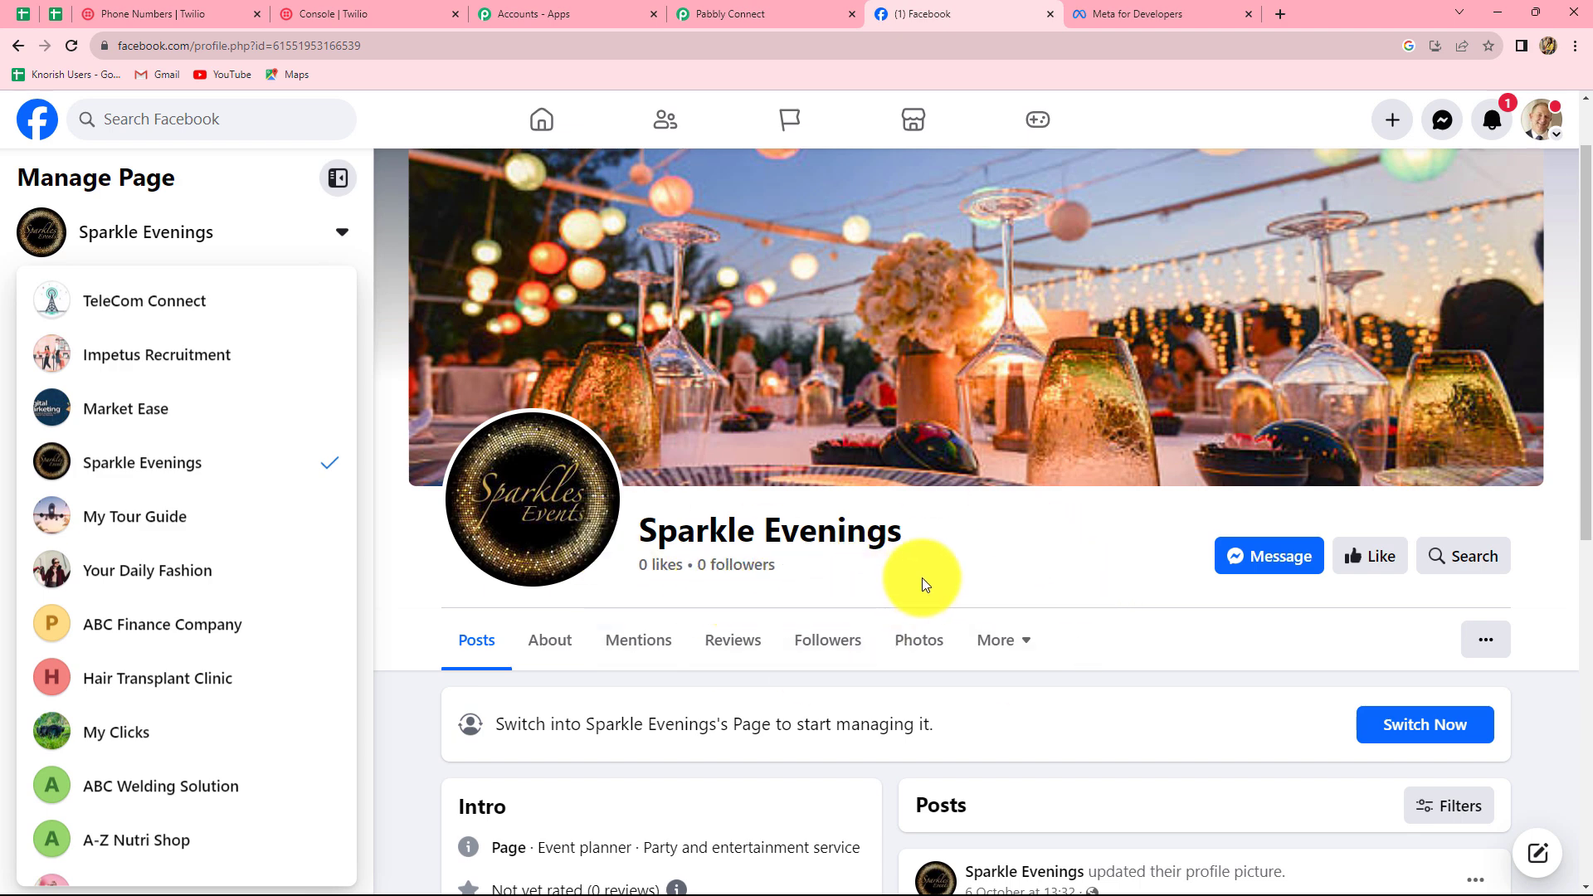
pyautogui.click(803, 600)
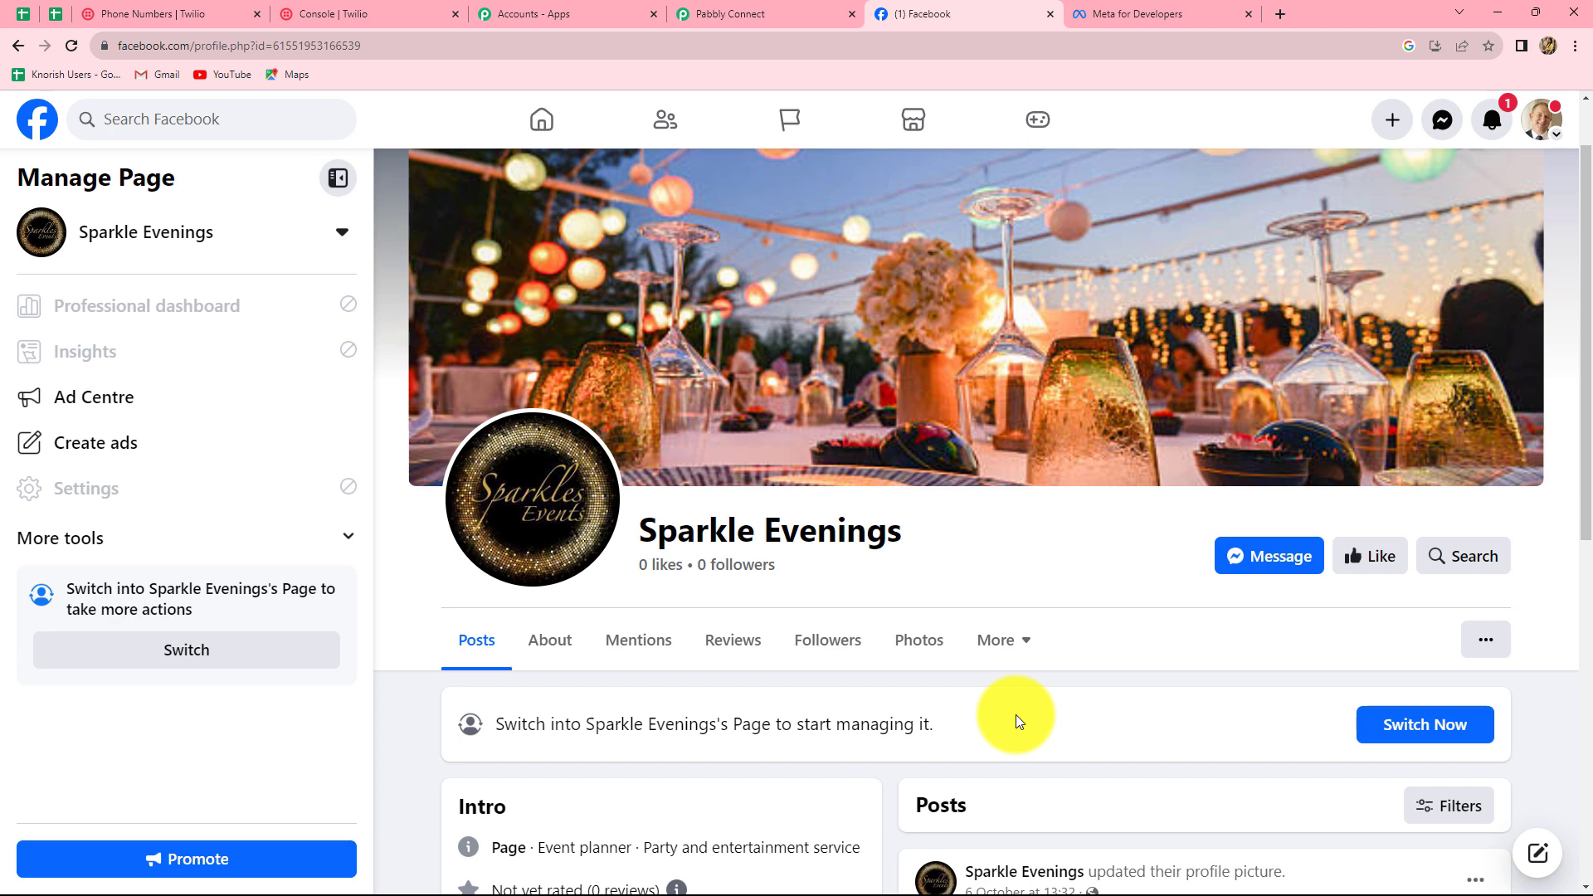
pyautogui.click(729, 13)
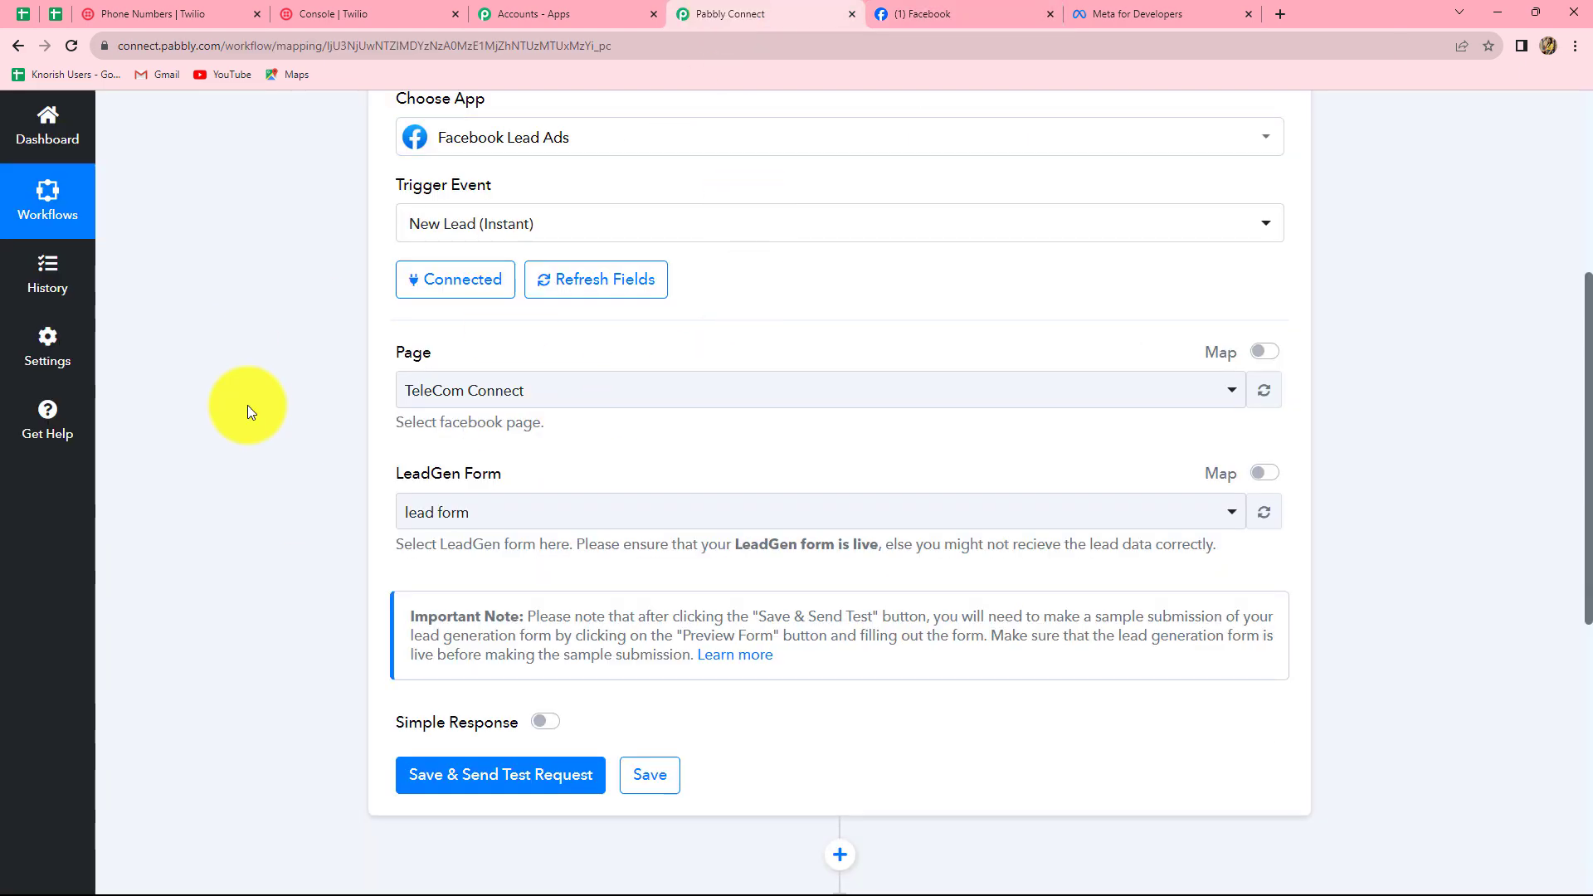
# - Set the trigger page to Sparkle Evenings, keeping the New Contact Lead Form
pyautogui.click(552, 392)
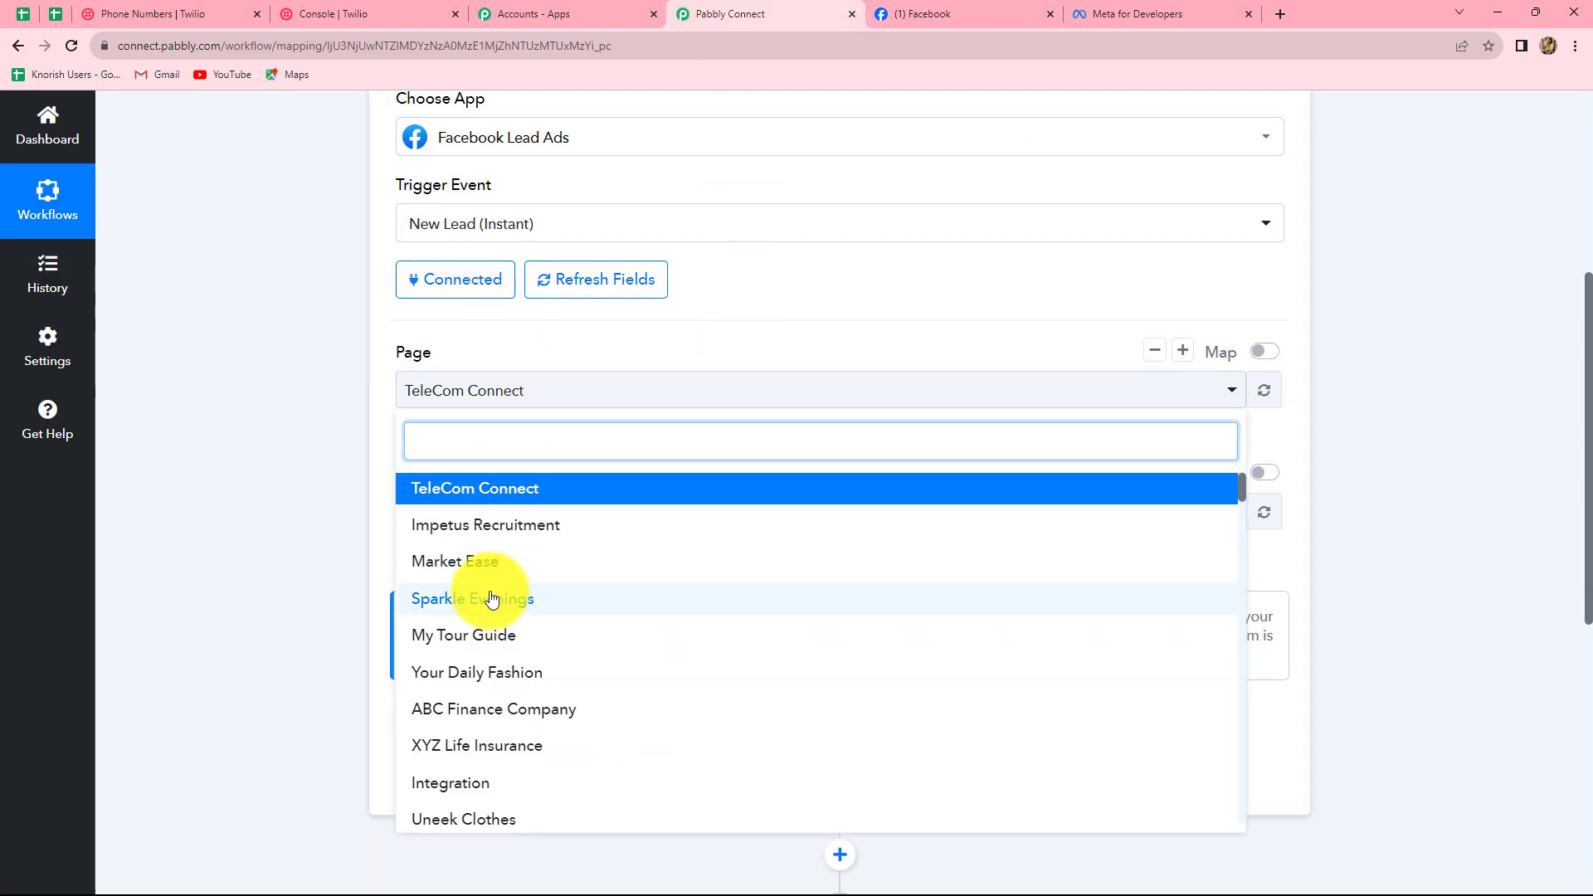
pyautogui.click(489, 598)
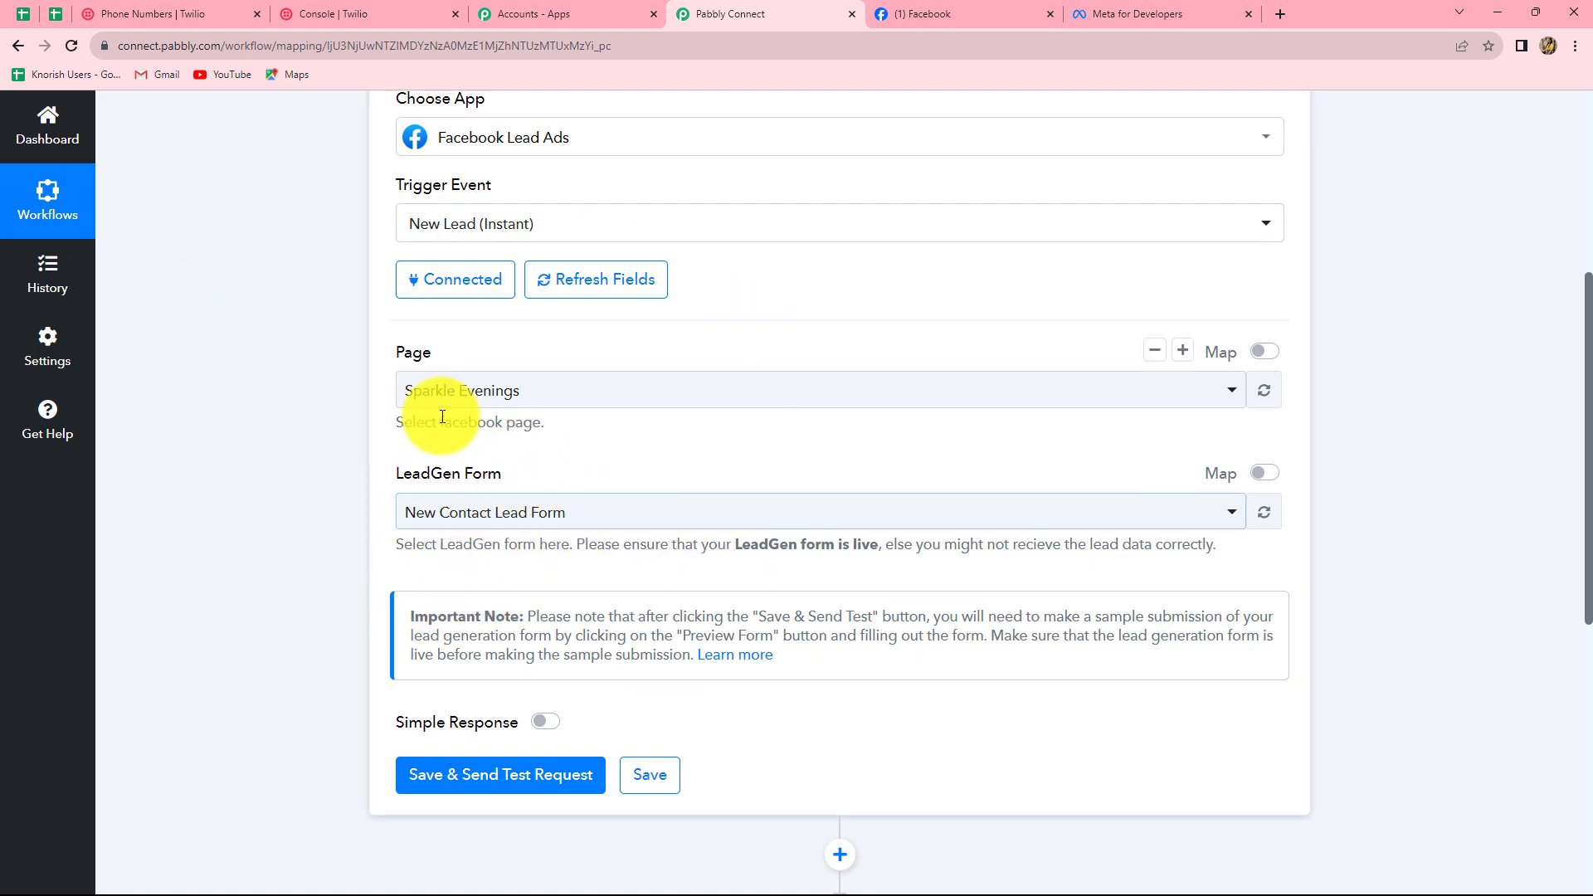
pyautogui.click(583, 518)
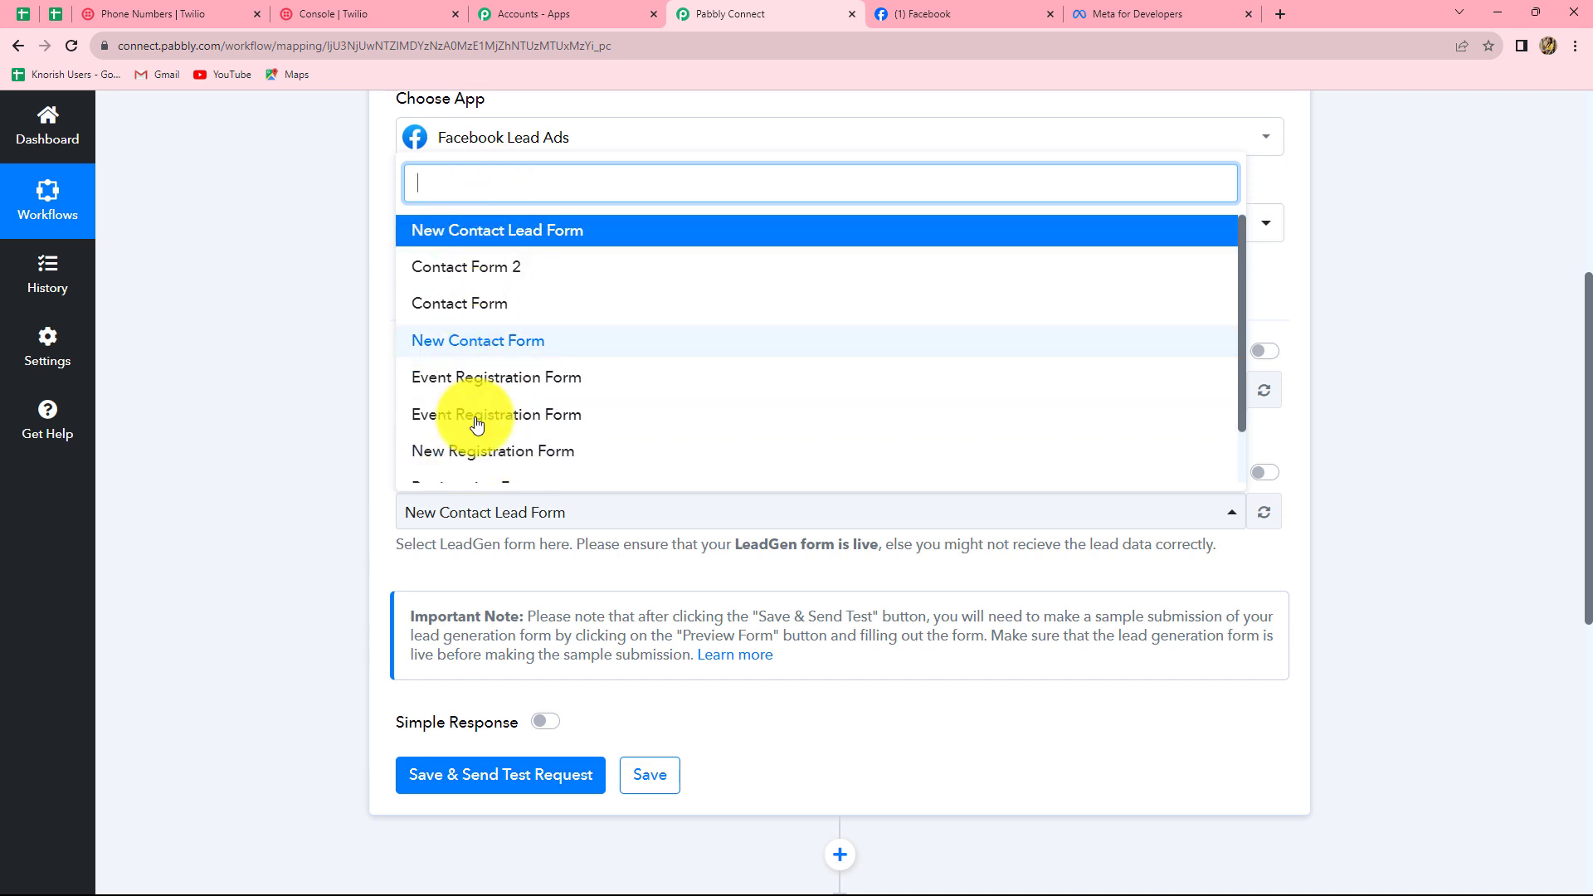
pyautogui.click(374, 285)
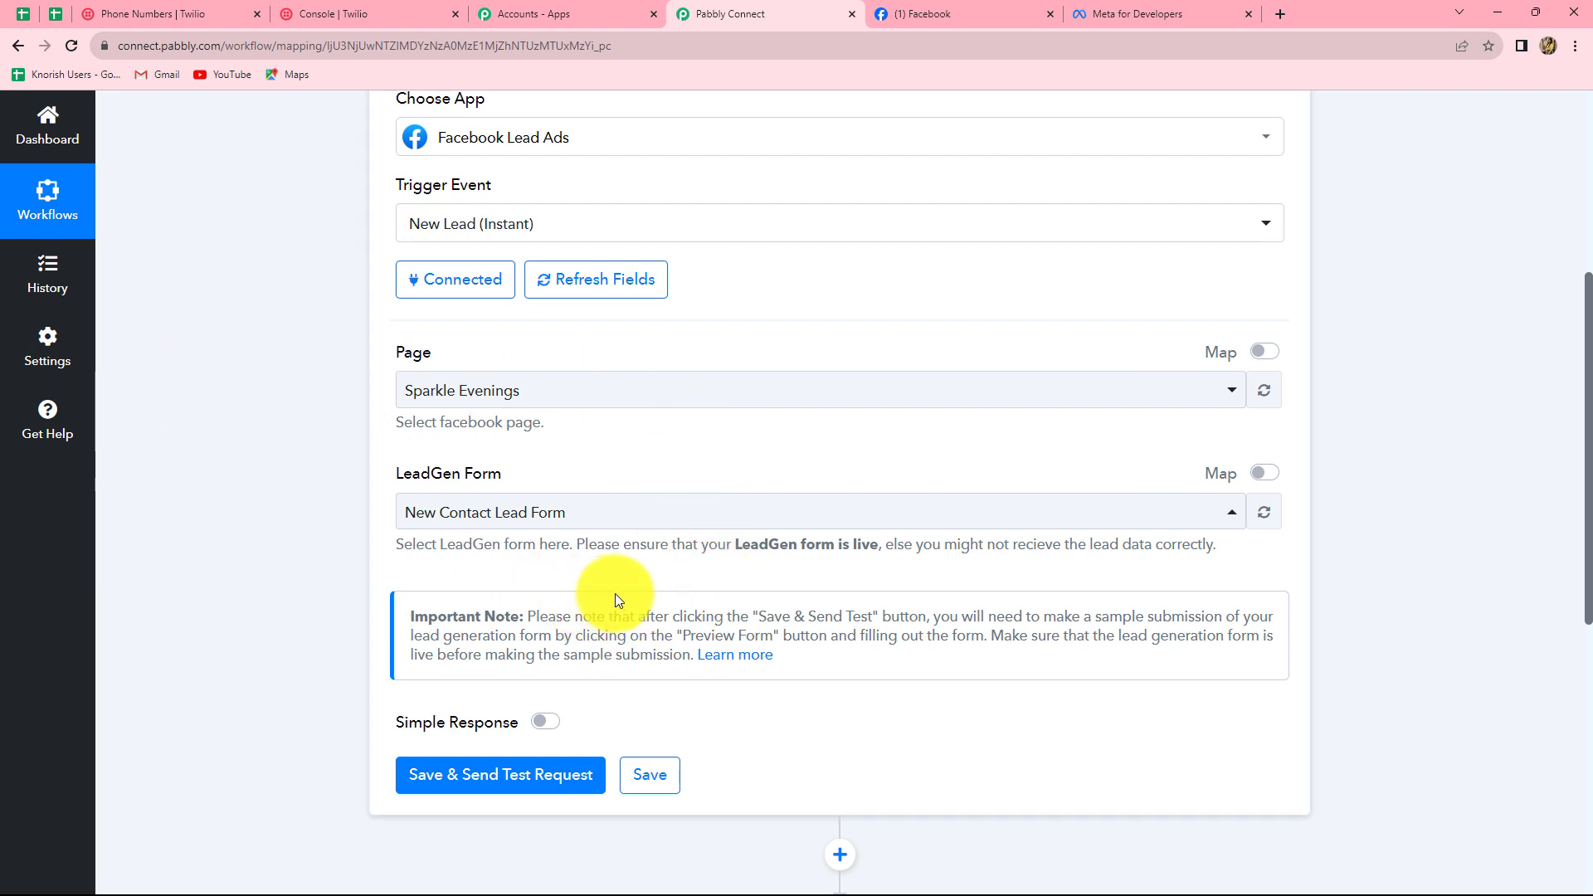
# - Save the trigger and confirm sending a test request so it awaits a webhook response
pyautogui.scroll(-2, 659, 588)
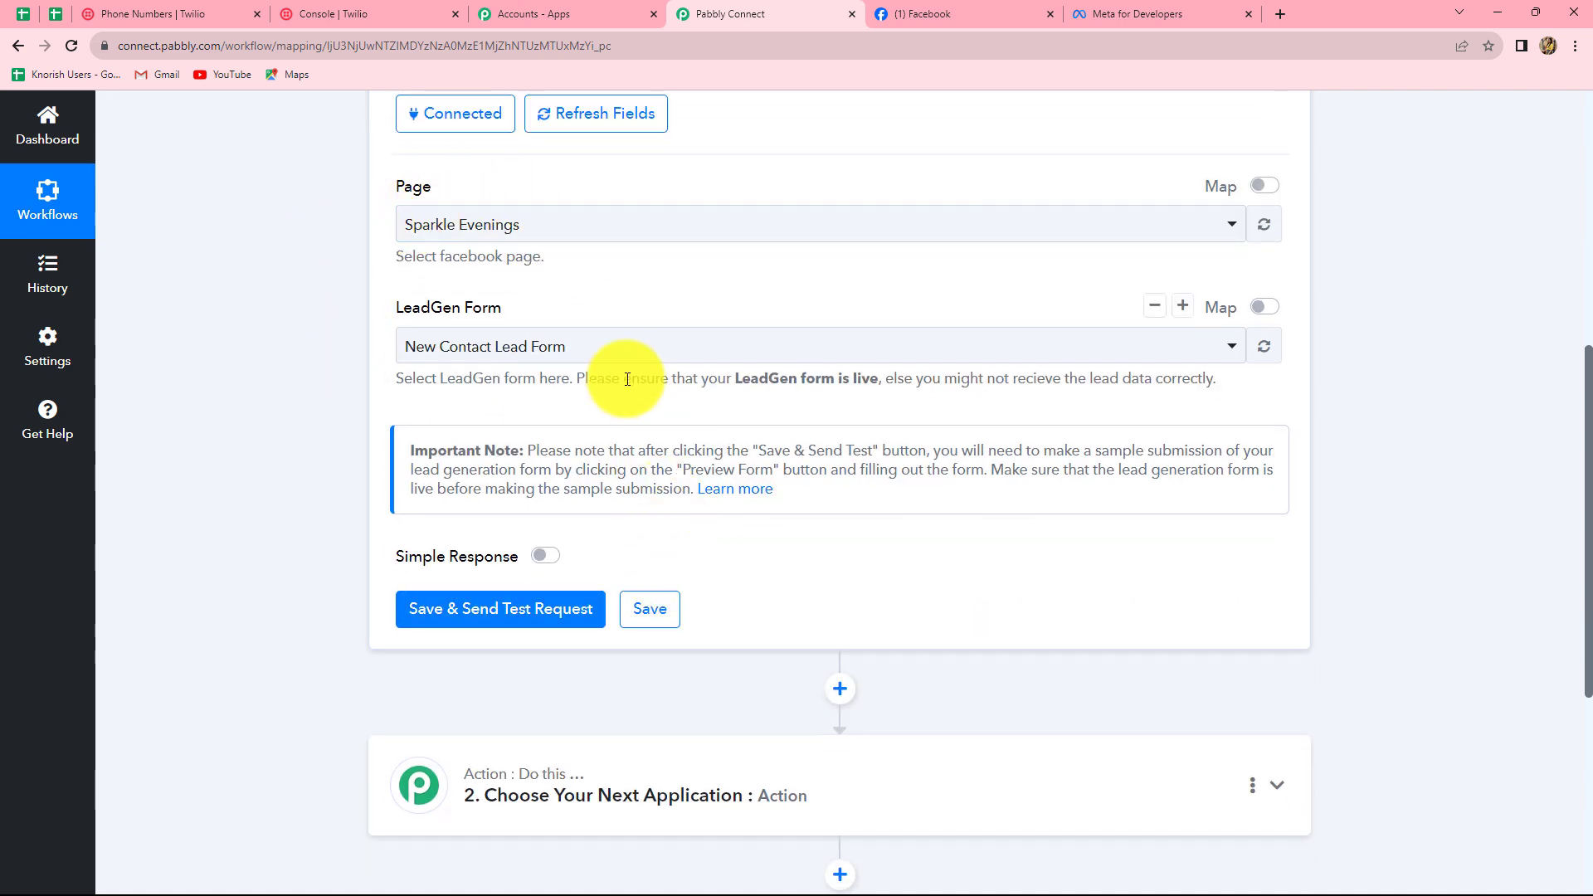
pyautogui.click(524, 590)
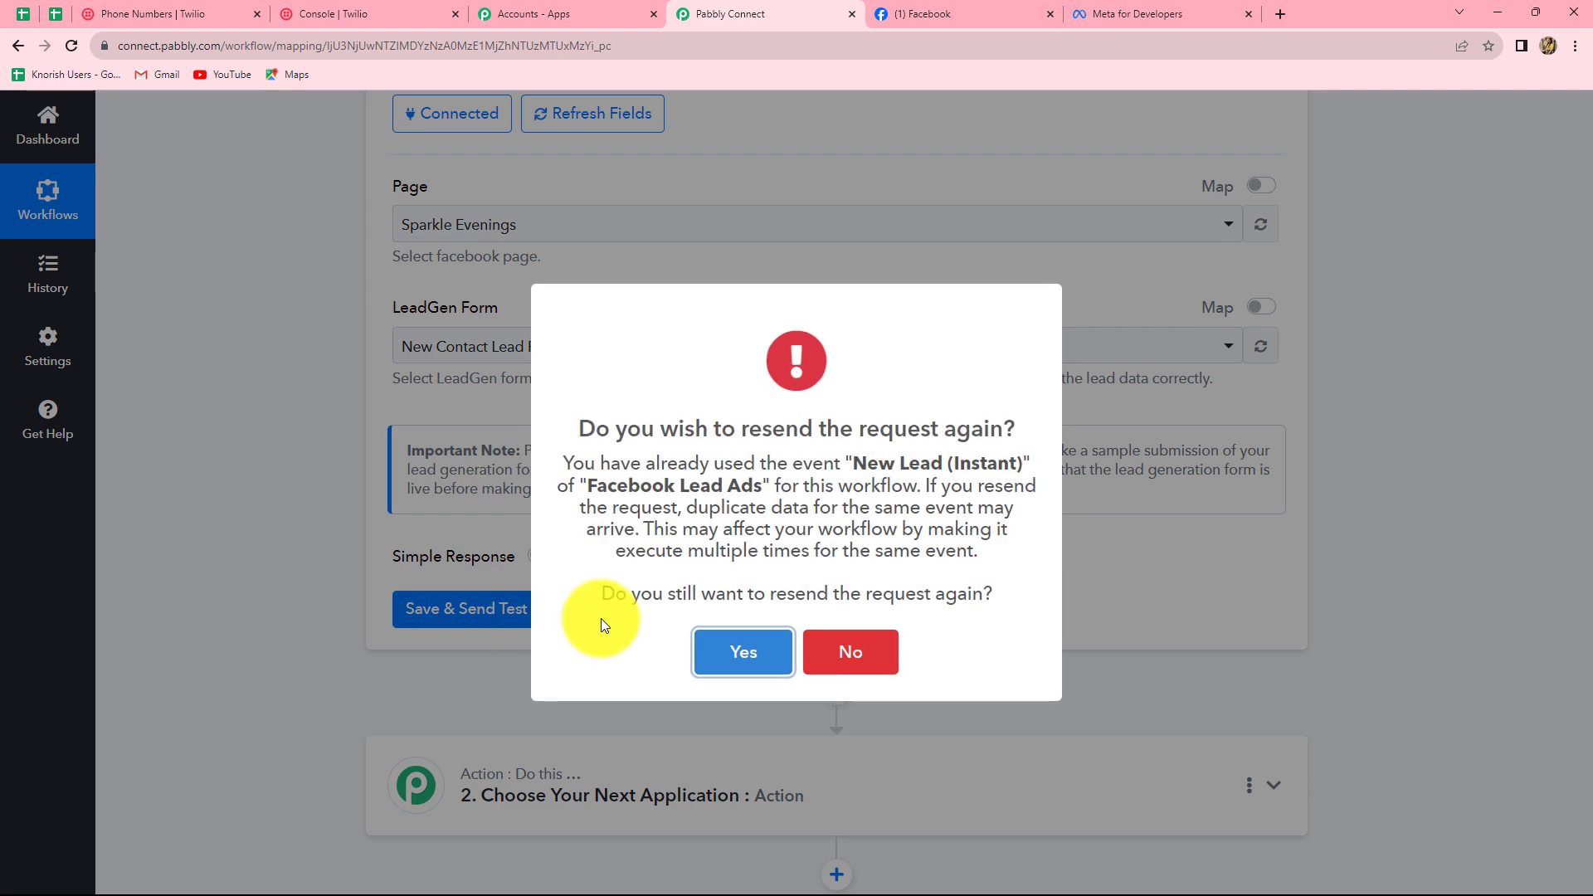
pyautogui.click(715, 654)
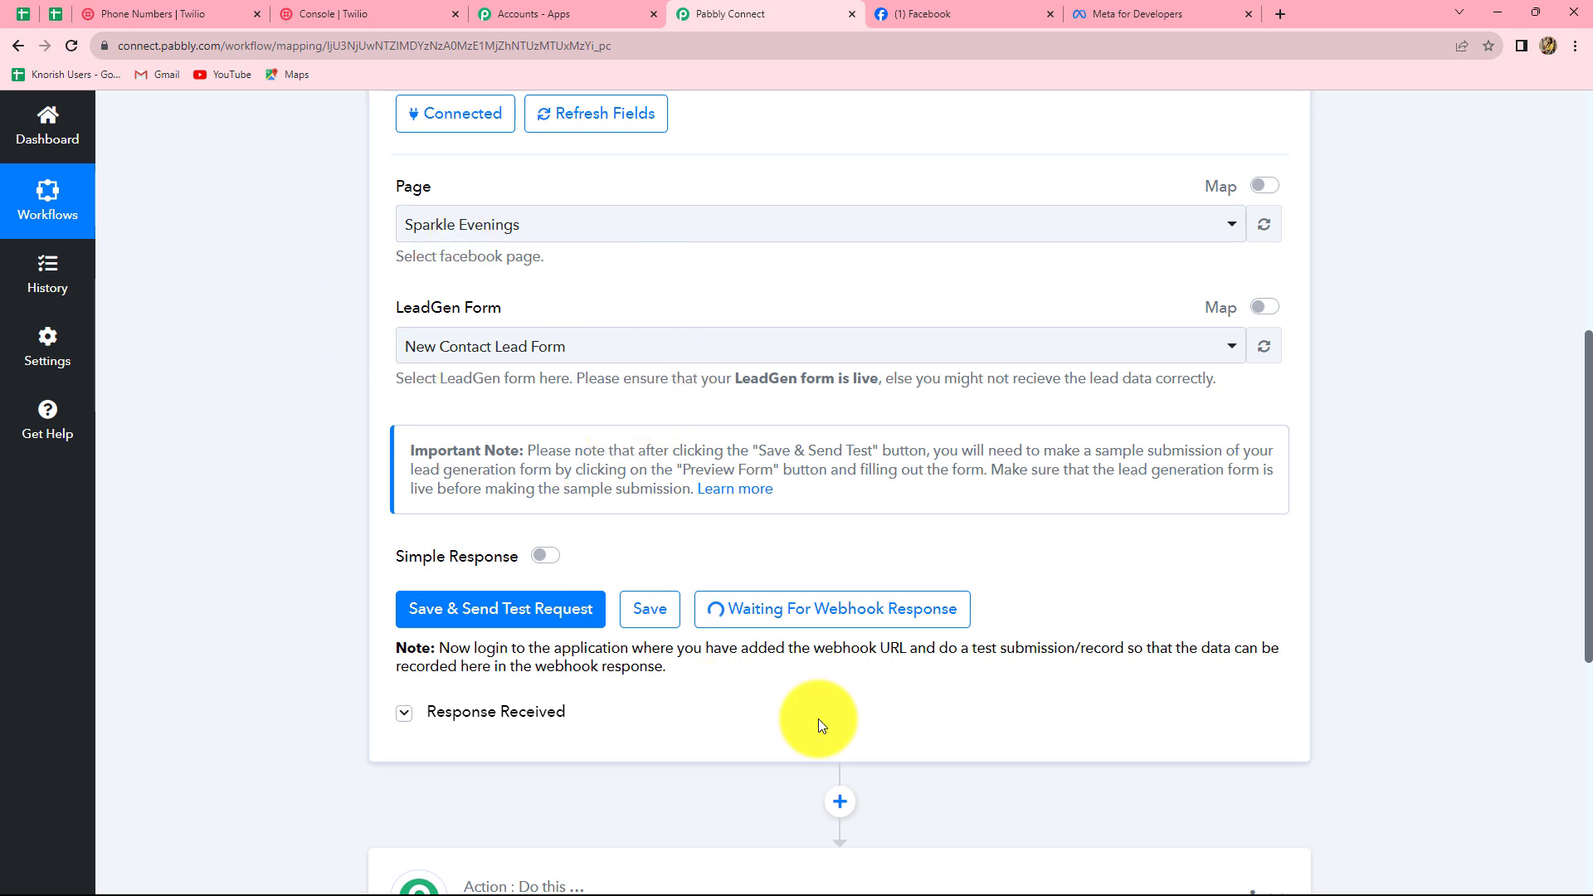
pyautogui.click(1097, 16)
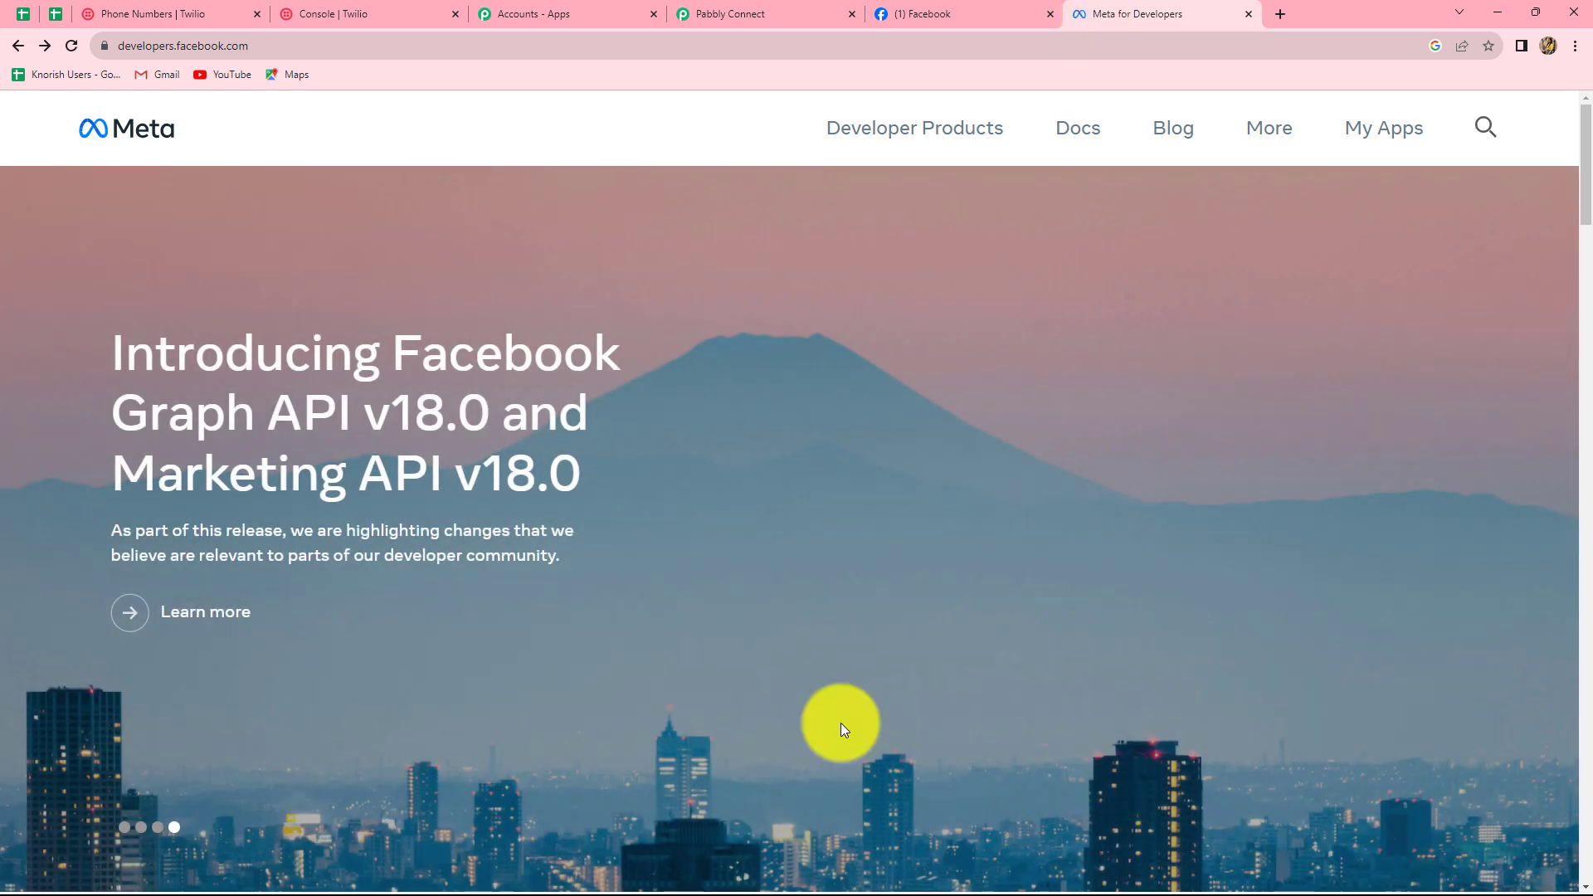
# - Go through My Apps and Tools to the Lead Ads RTU Debug Tool
pyautogui.click(1395, 135)
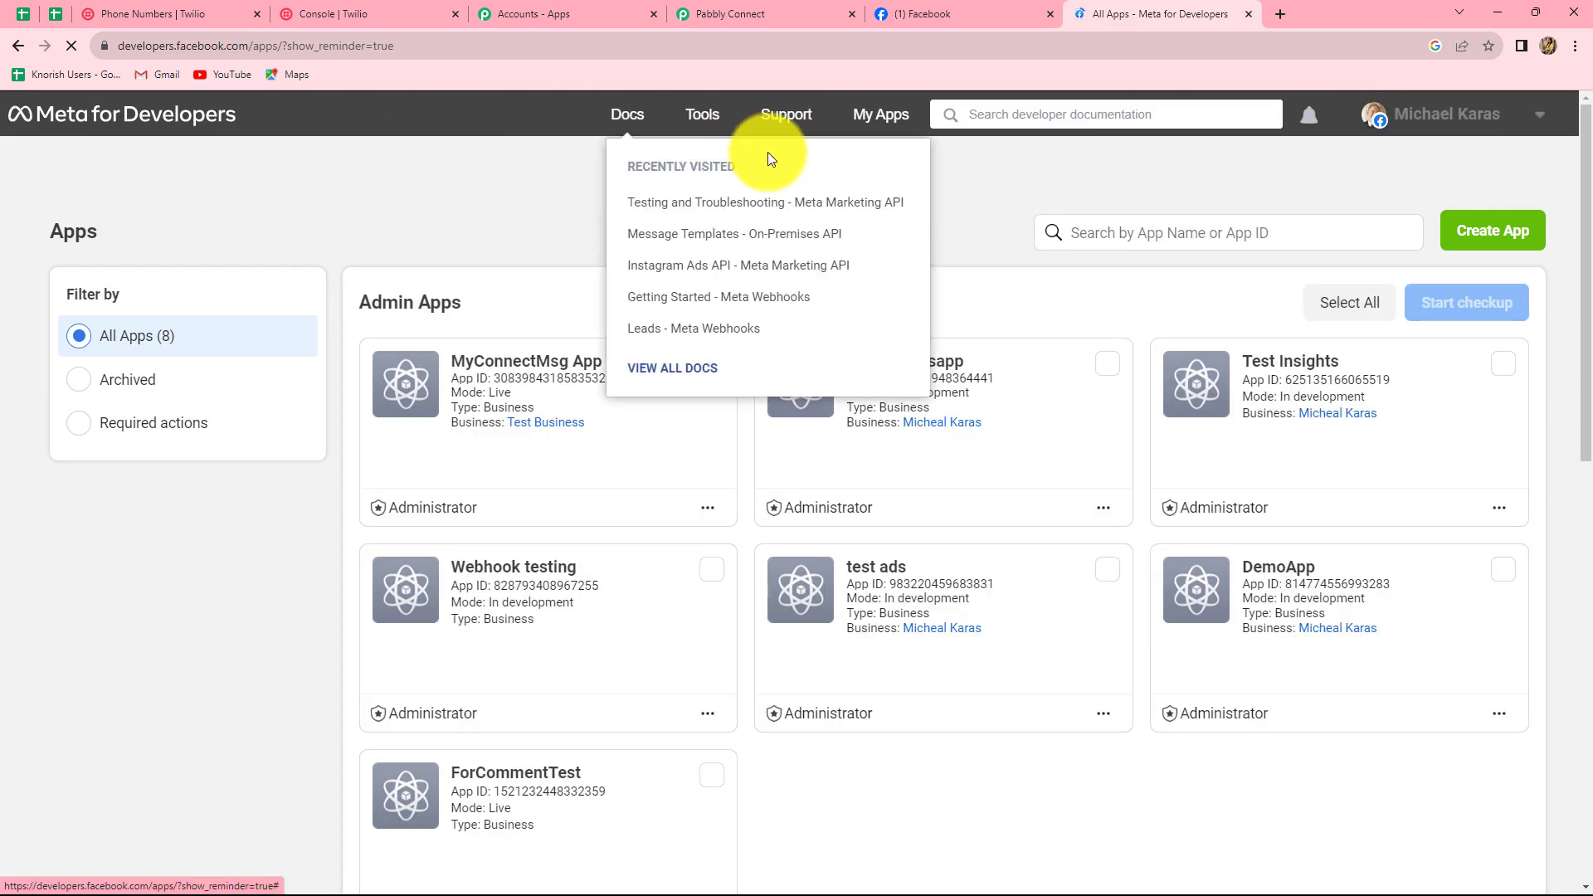
pyautogui.click(712, 116)
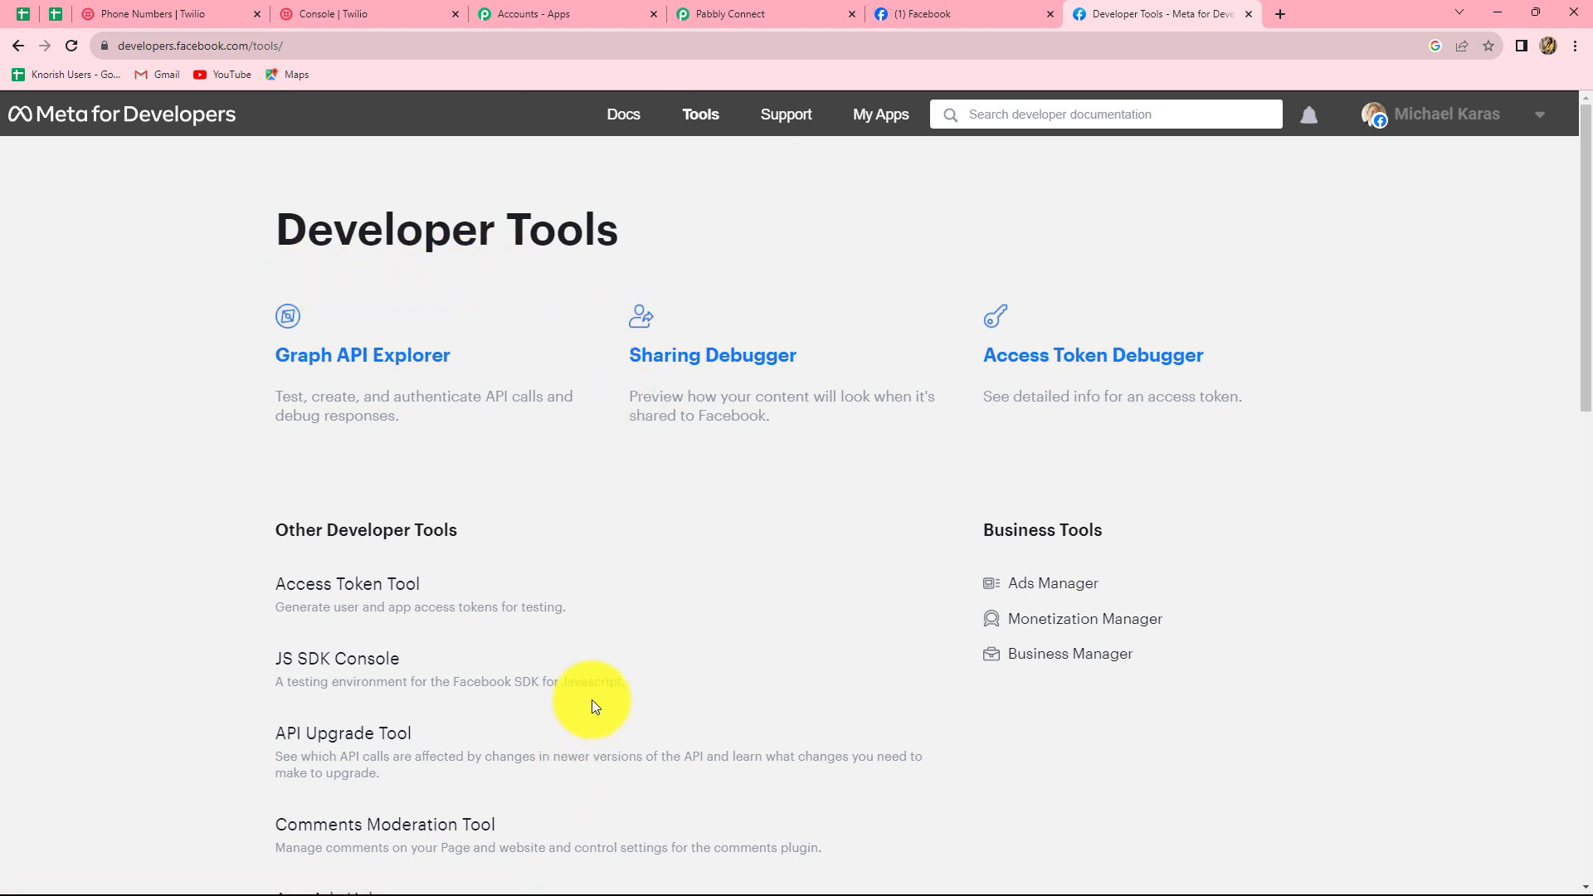
pyautogui.scroll(-6, 594, 701)
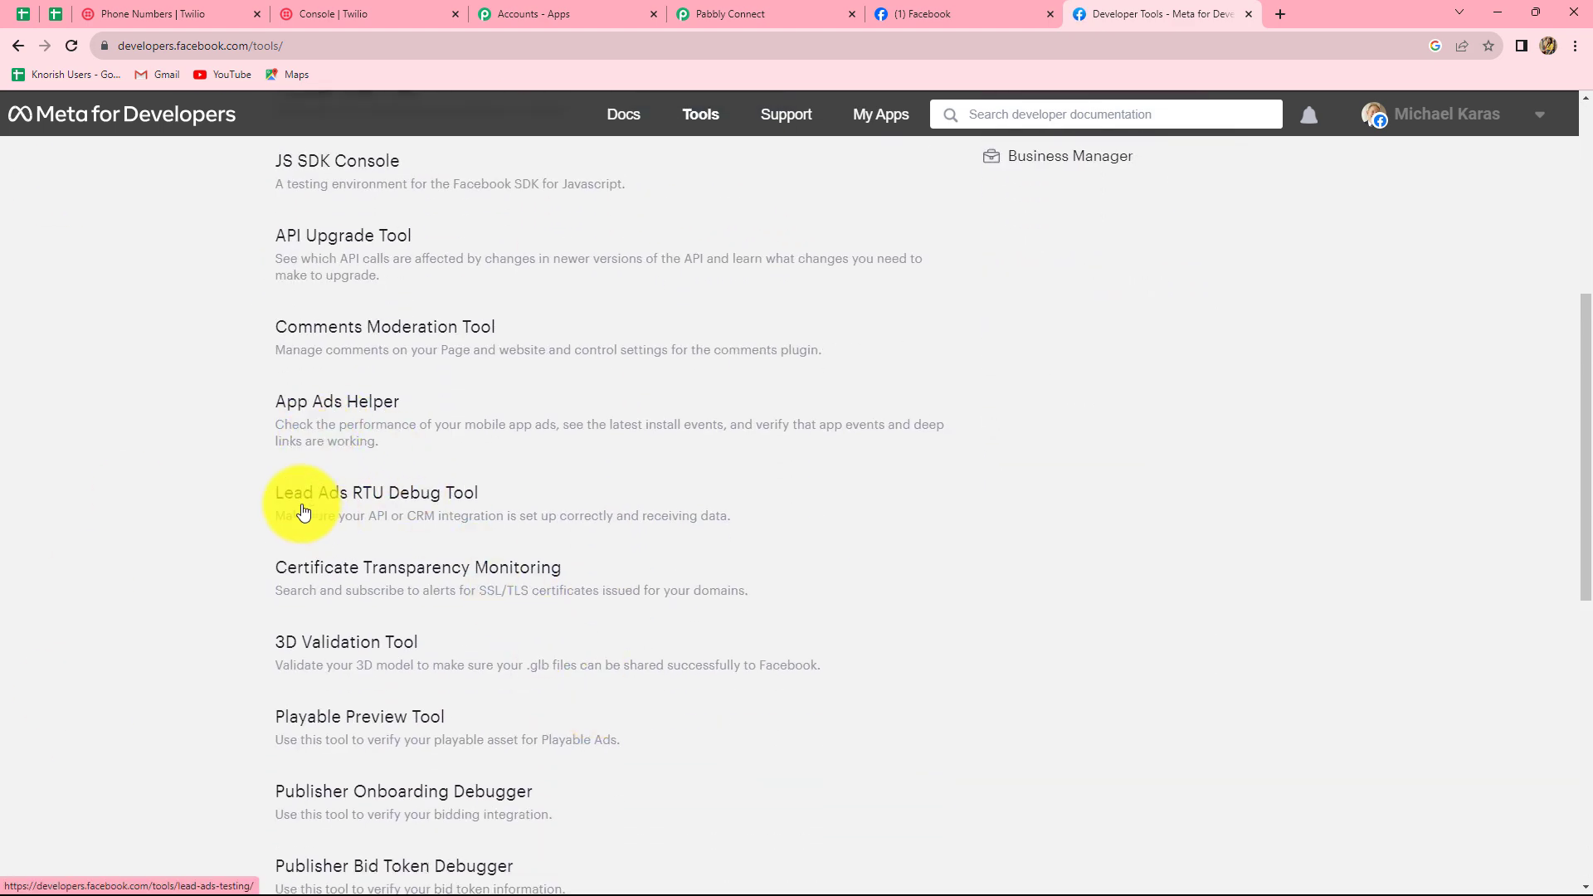
pyautogui.click(469, 504)
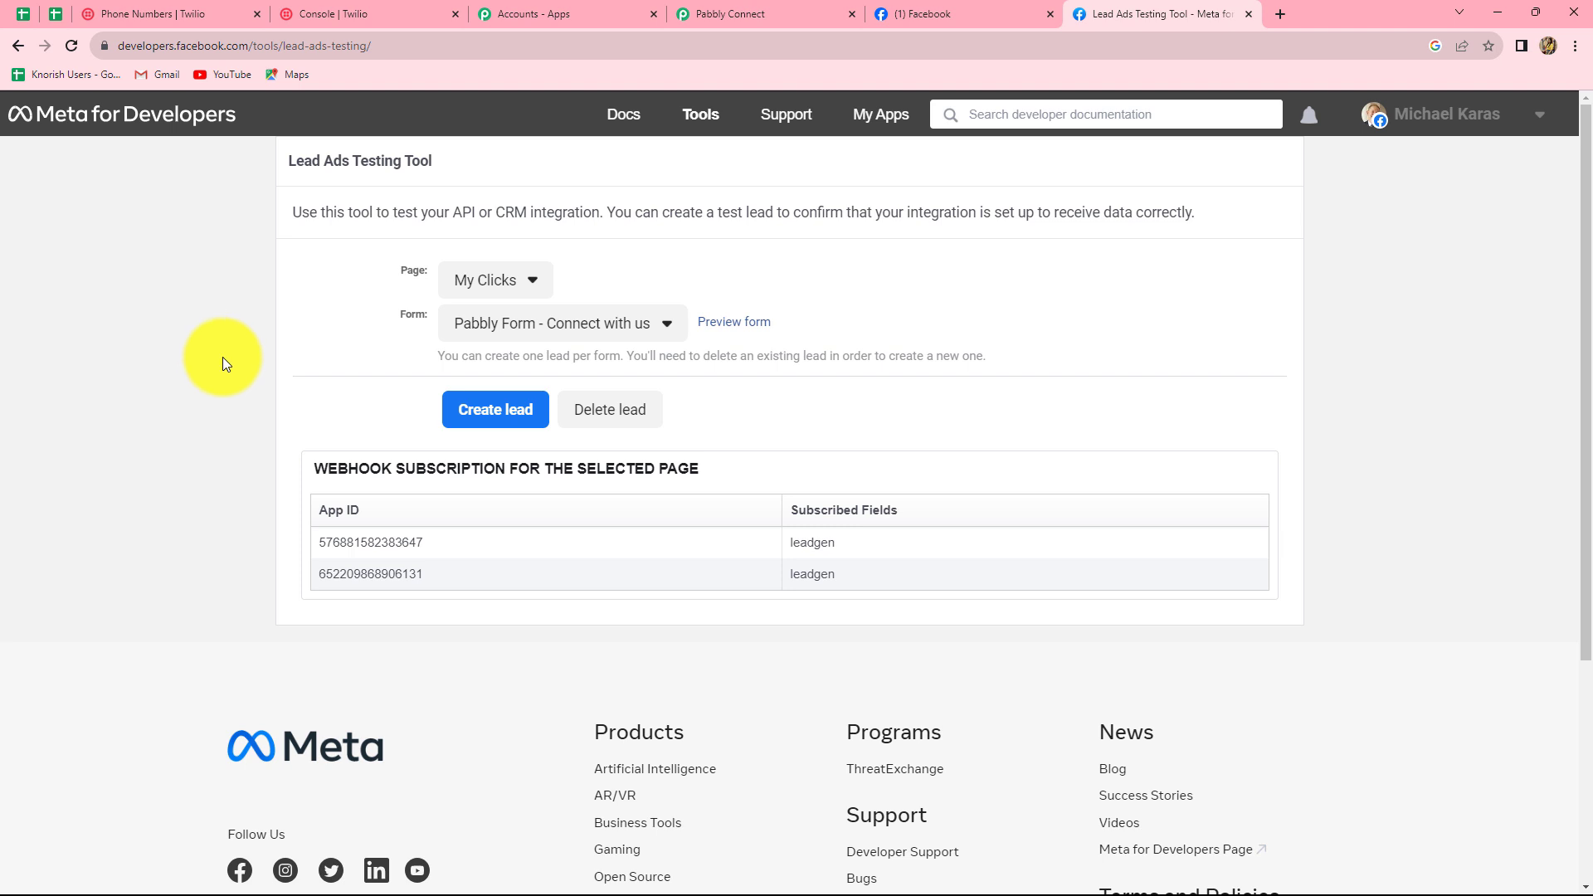
# - Delete the existing Sparkle Evenings test lead, reload the tool, and reselect Sparkle Evenings
pyautogui.click(525, 279)
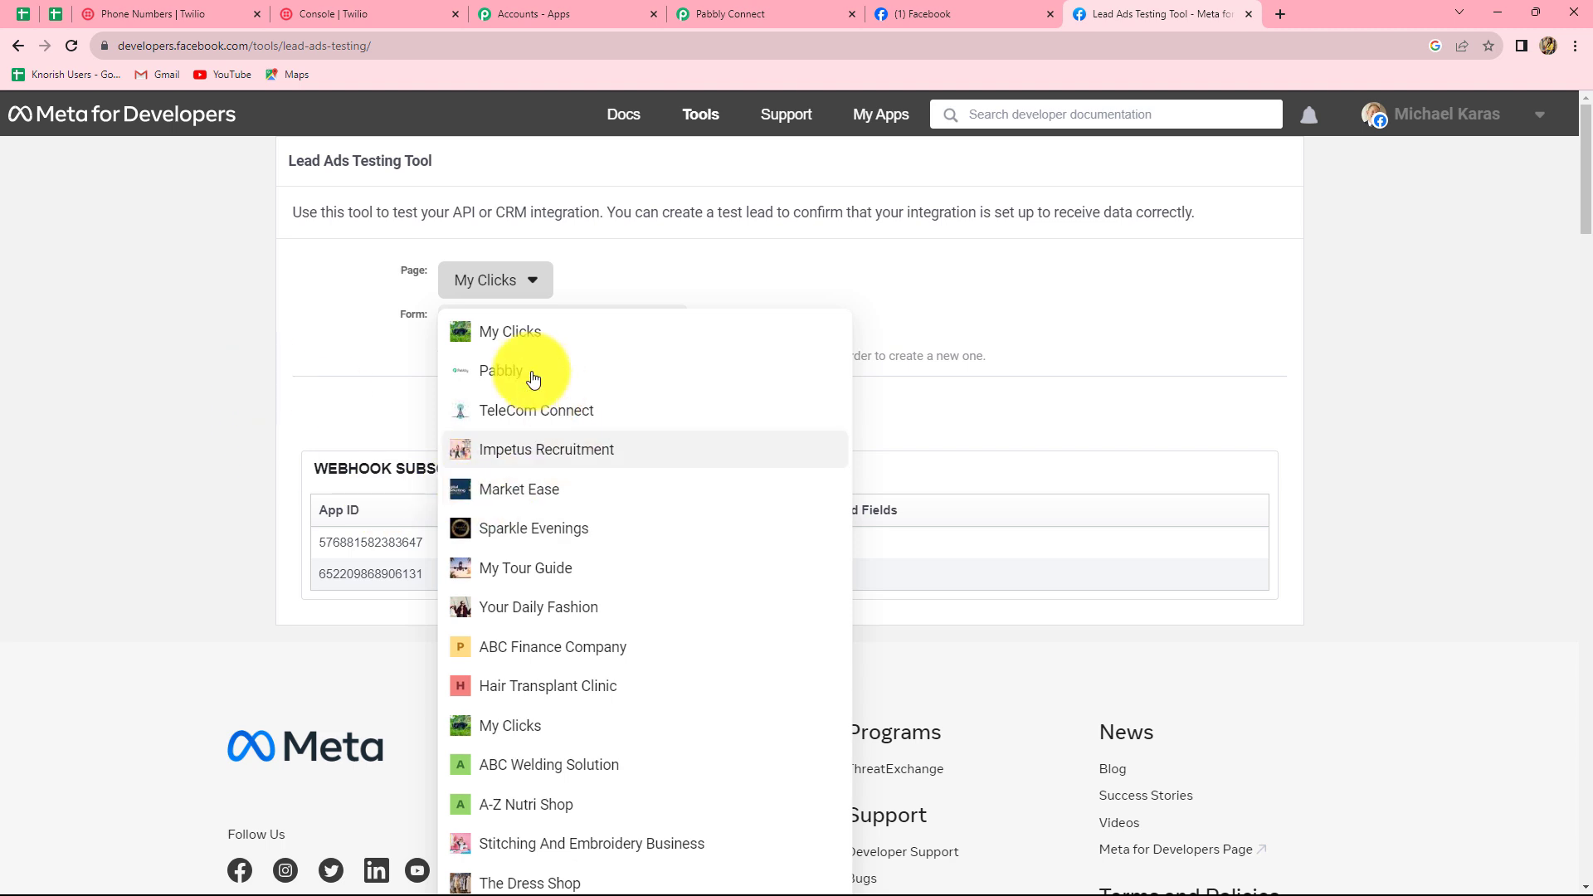
pyautogui.click(498, 540)
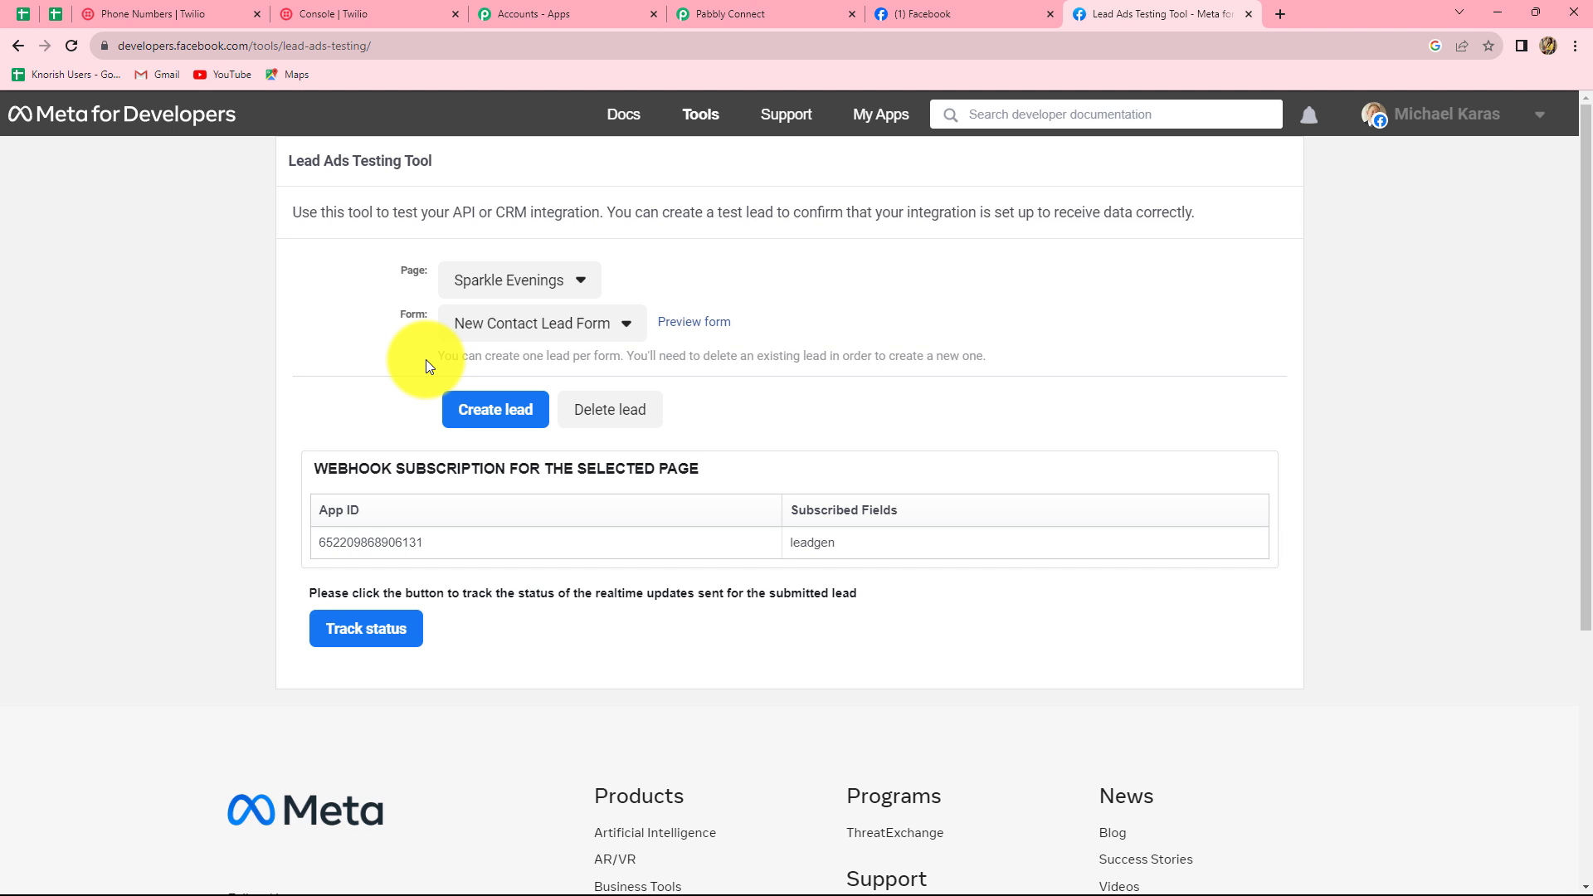
pyautogui.click(596, 410)
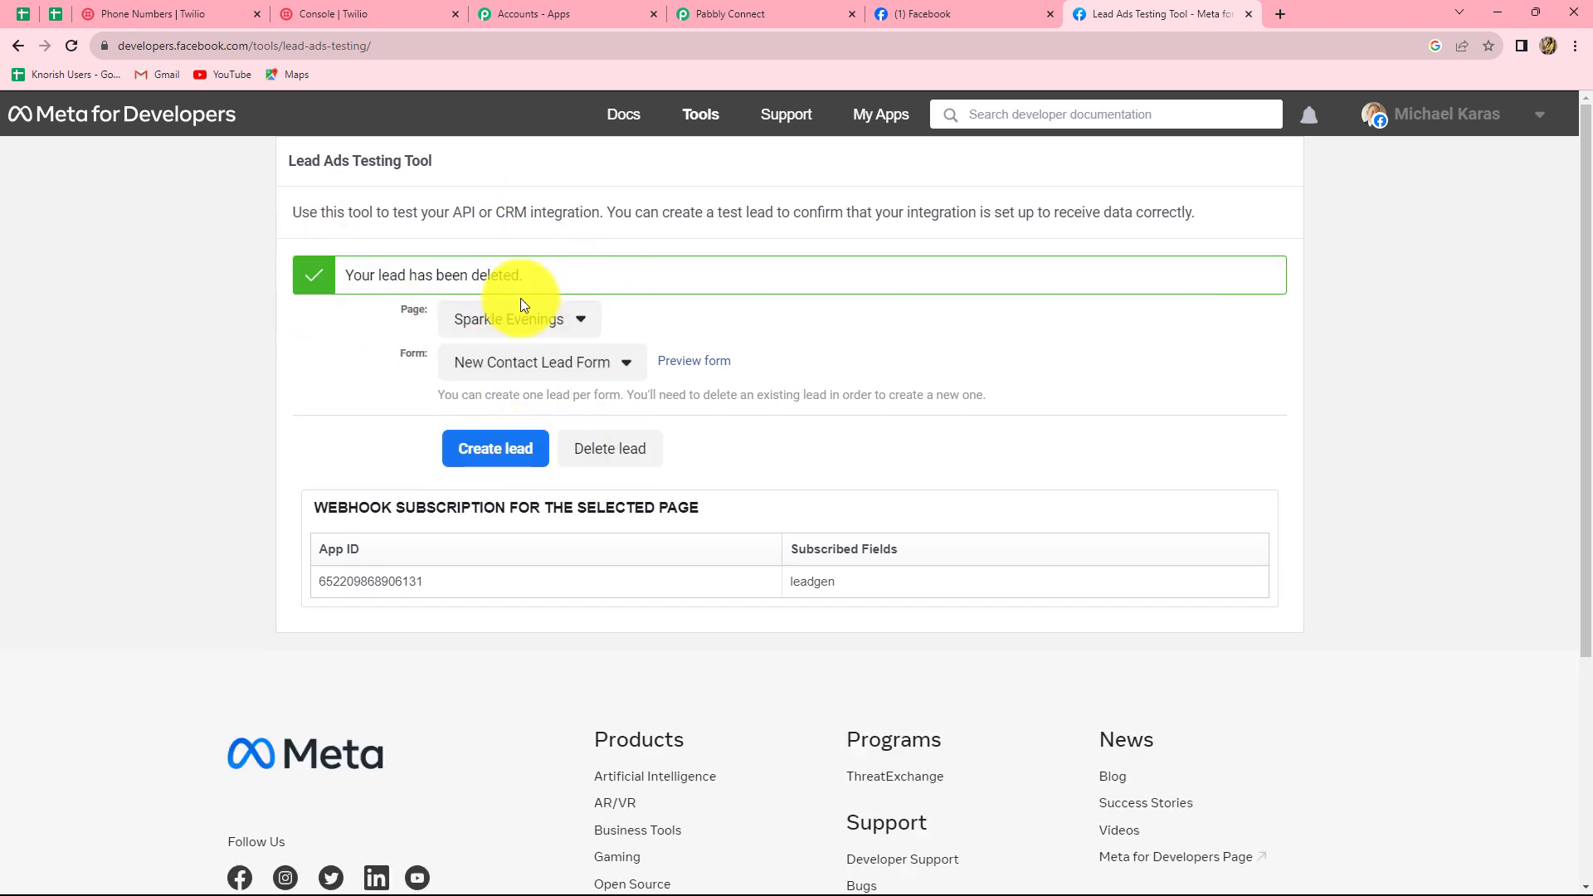
pyautogui.click(71, 46)
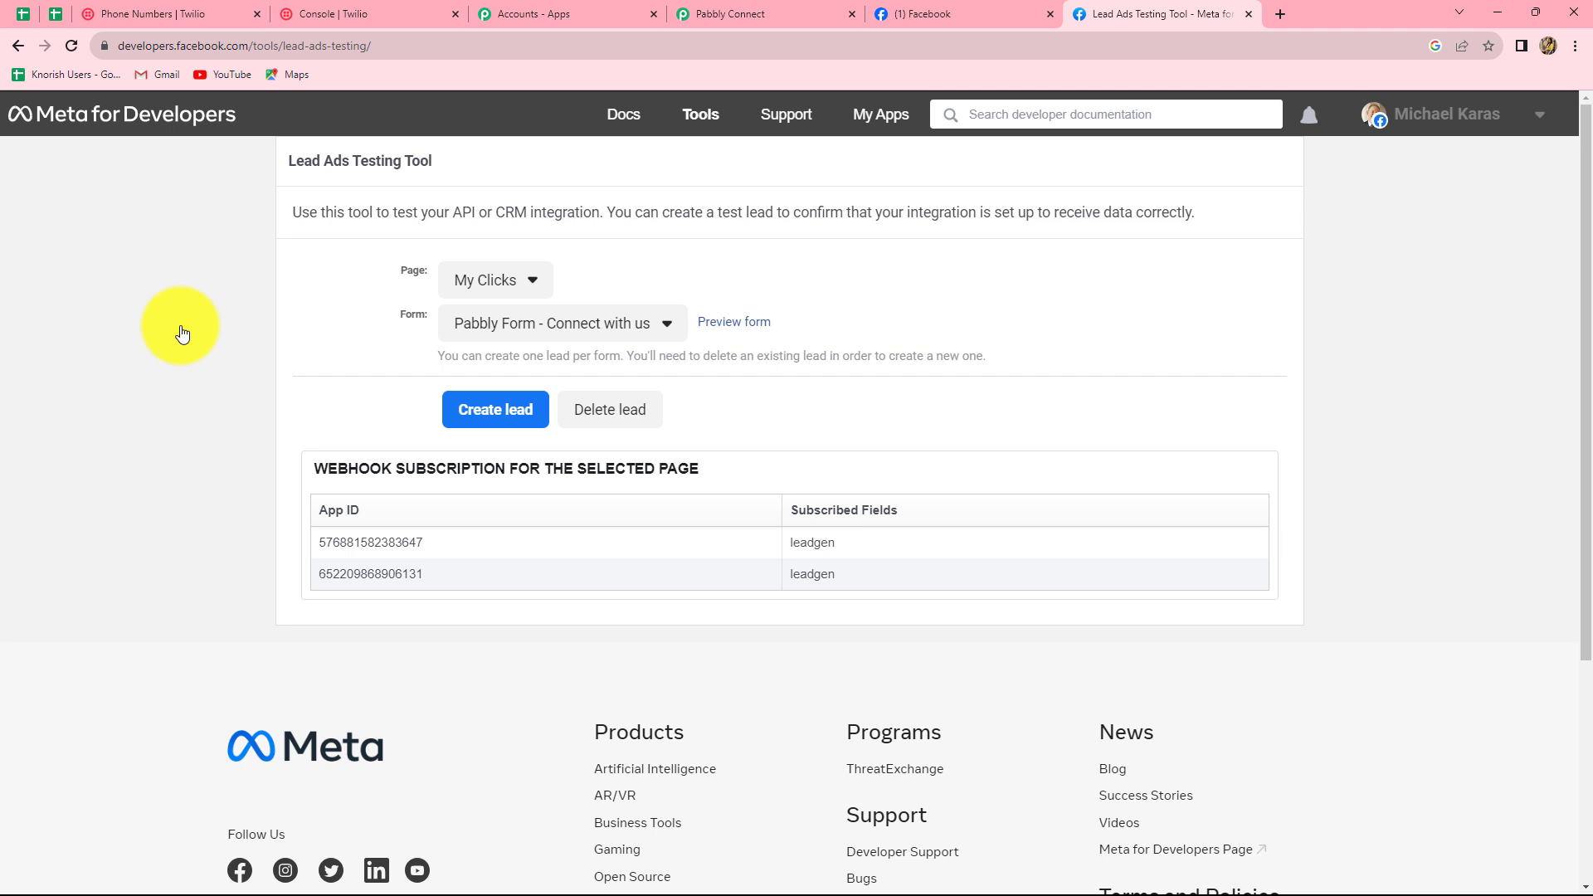
pyautogui.click(516, 282)
pyautogui.click(508, 531)
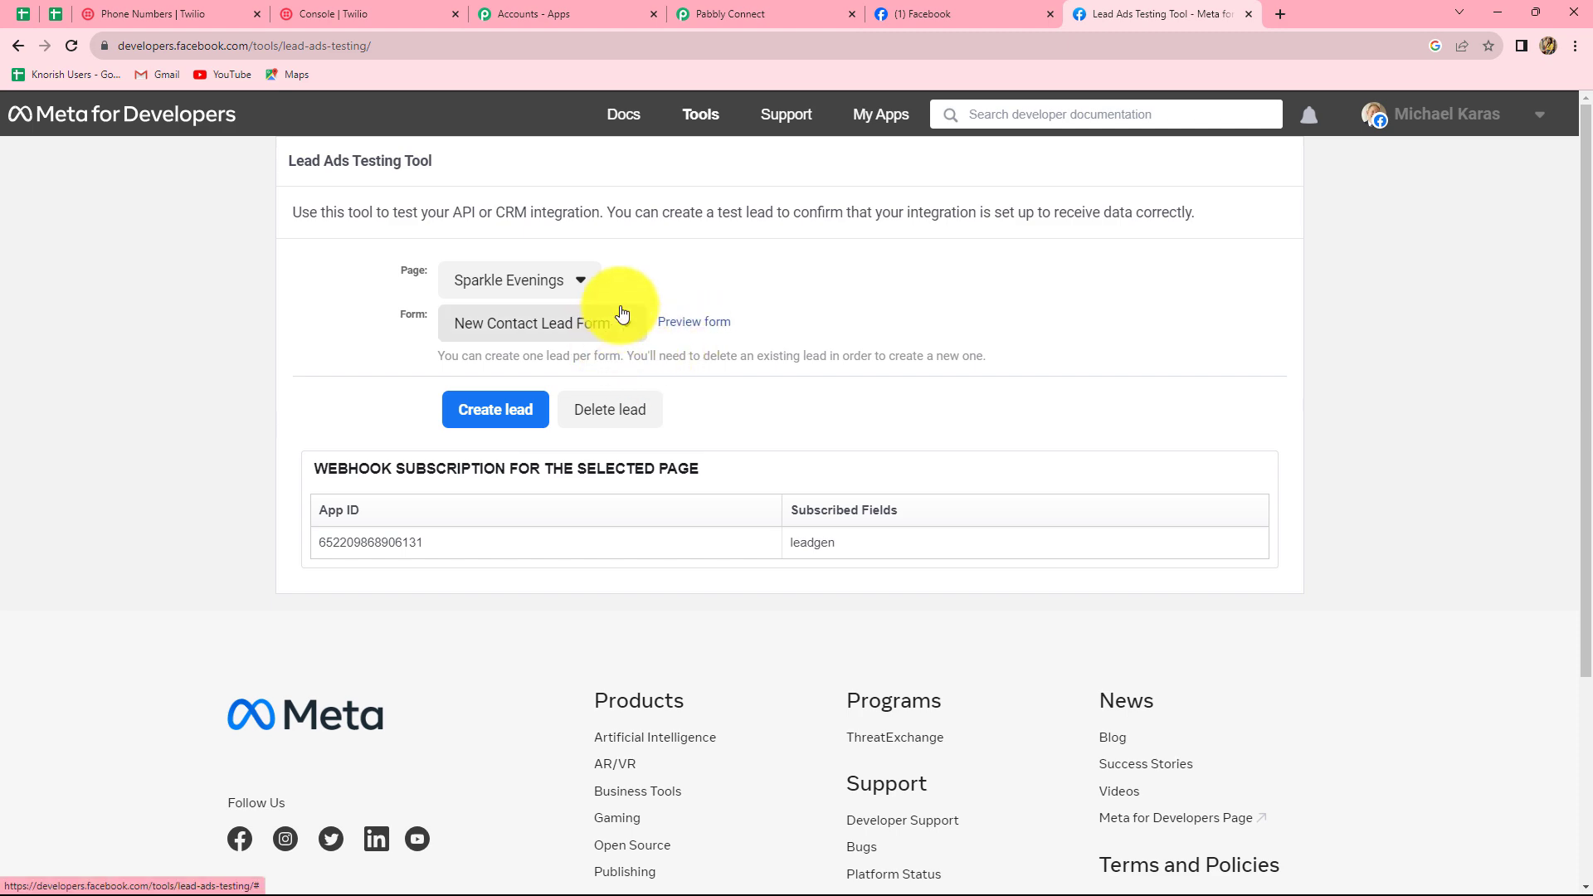
# - Preview the New Contact Lead Form and fill in the test lead's contact number, email, first and last name
pyautogui.click(701, 325)
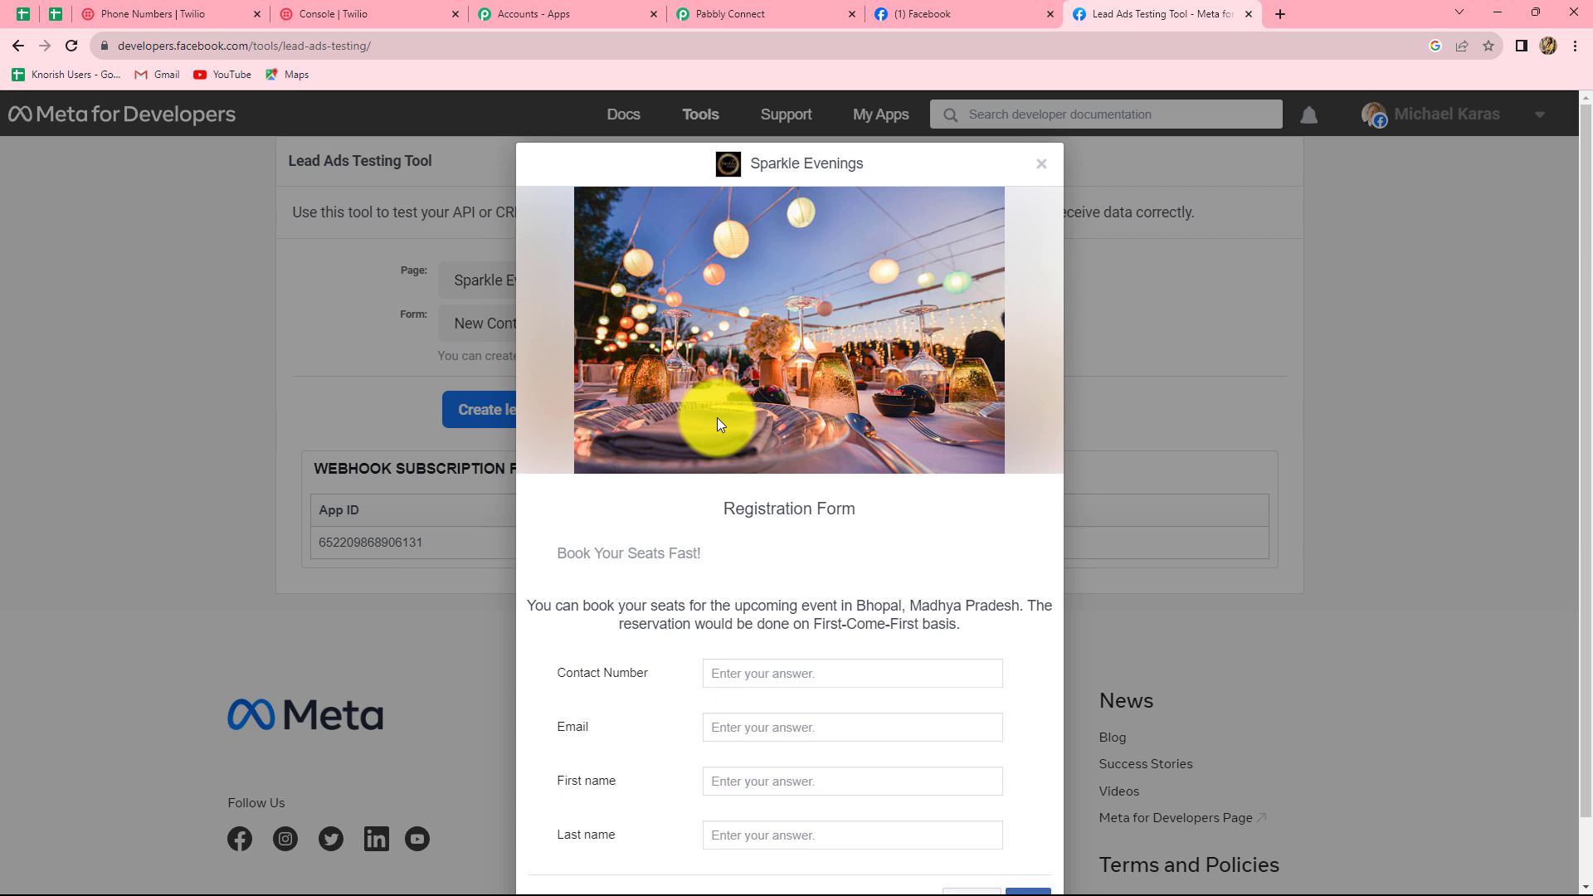
pyautogui.scroll(-1, 921, 524)
pyautogui.click(742, 600)
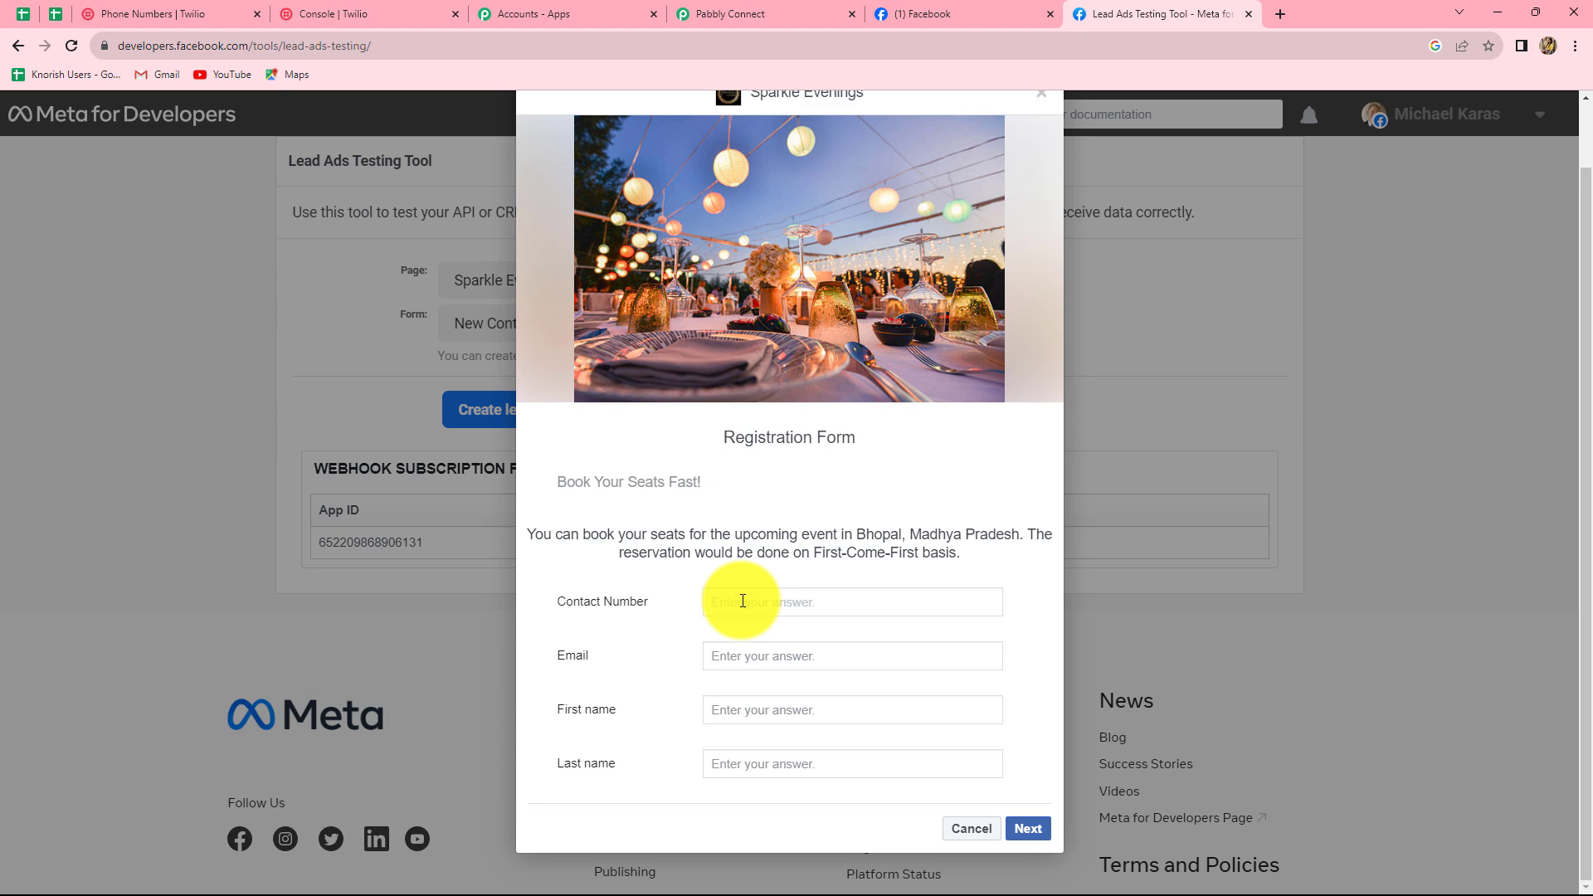
pyautogui.write('+91898989898')
pyautogui.click(744, 650)
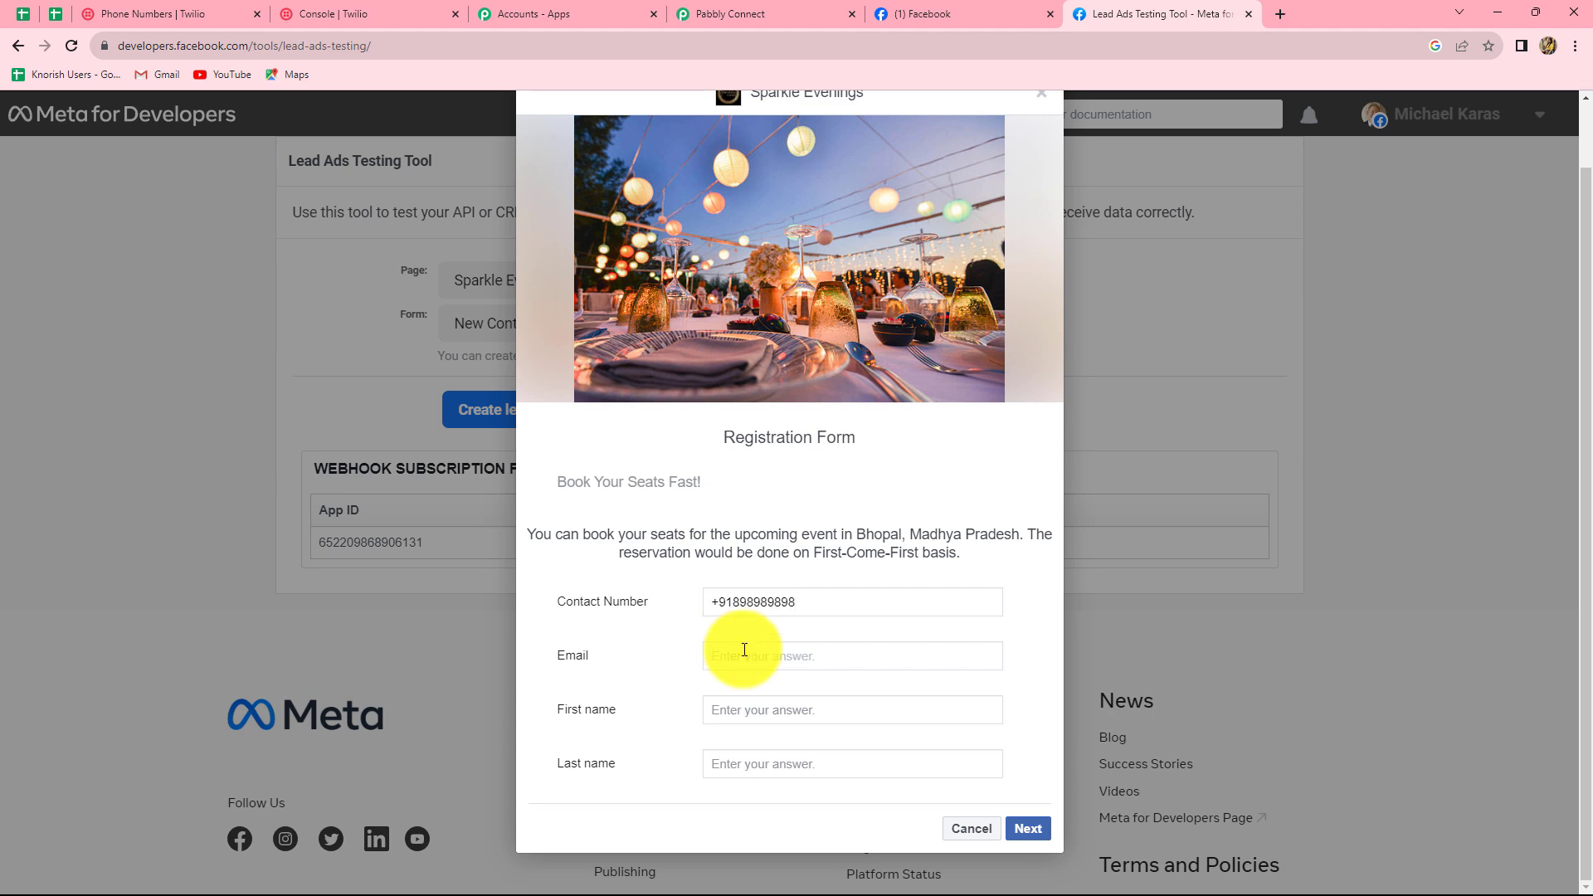
pyautogui.press('Down')
pyautogui.press('Return')
pyautogui.click(731, 712)
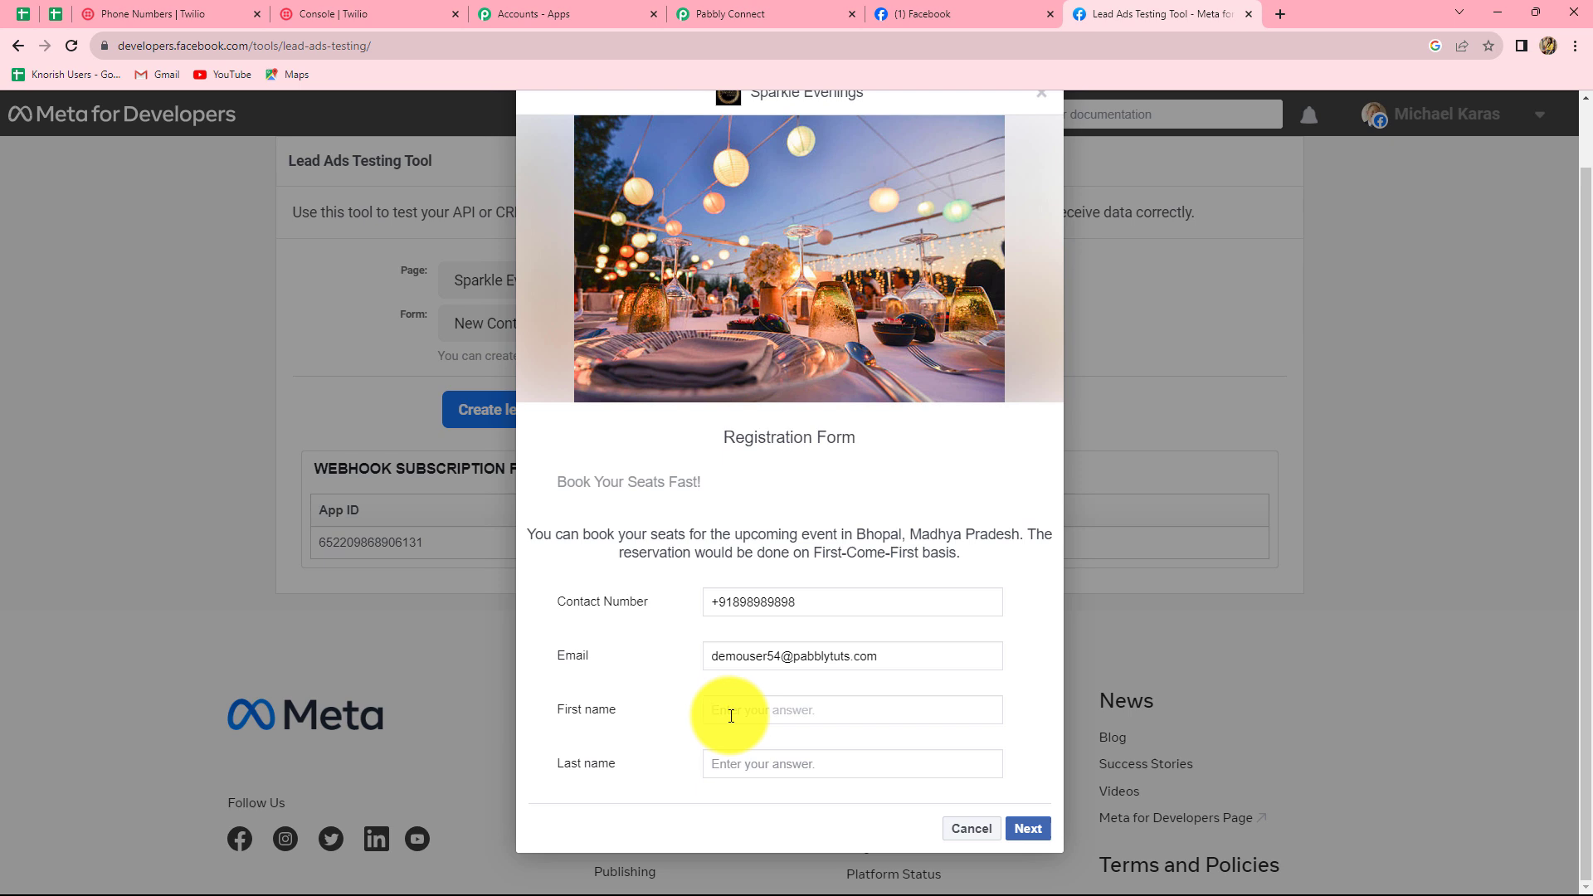
pyautogui.write('Demo')
pyautogui.click(747, 773)
pyautogui.write('User')
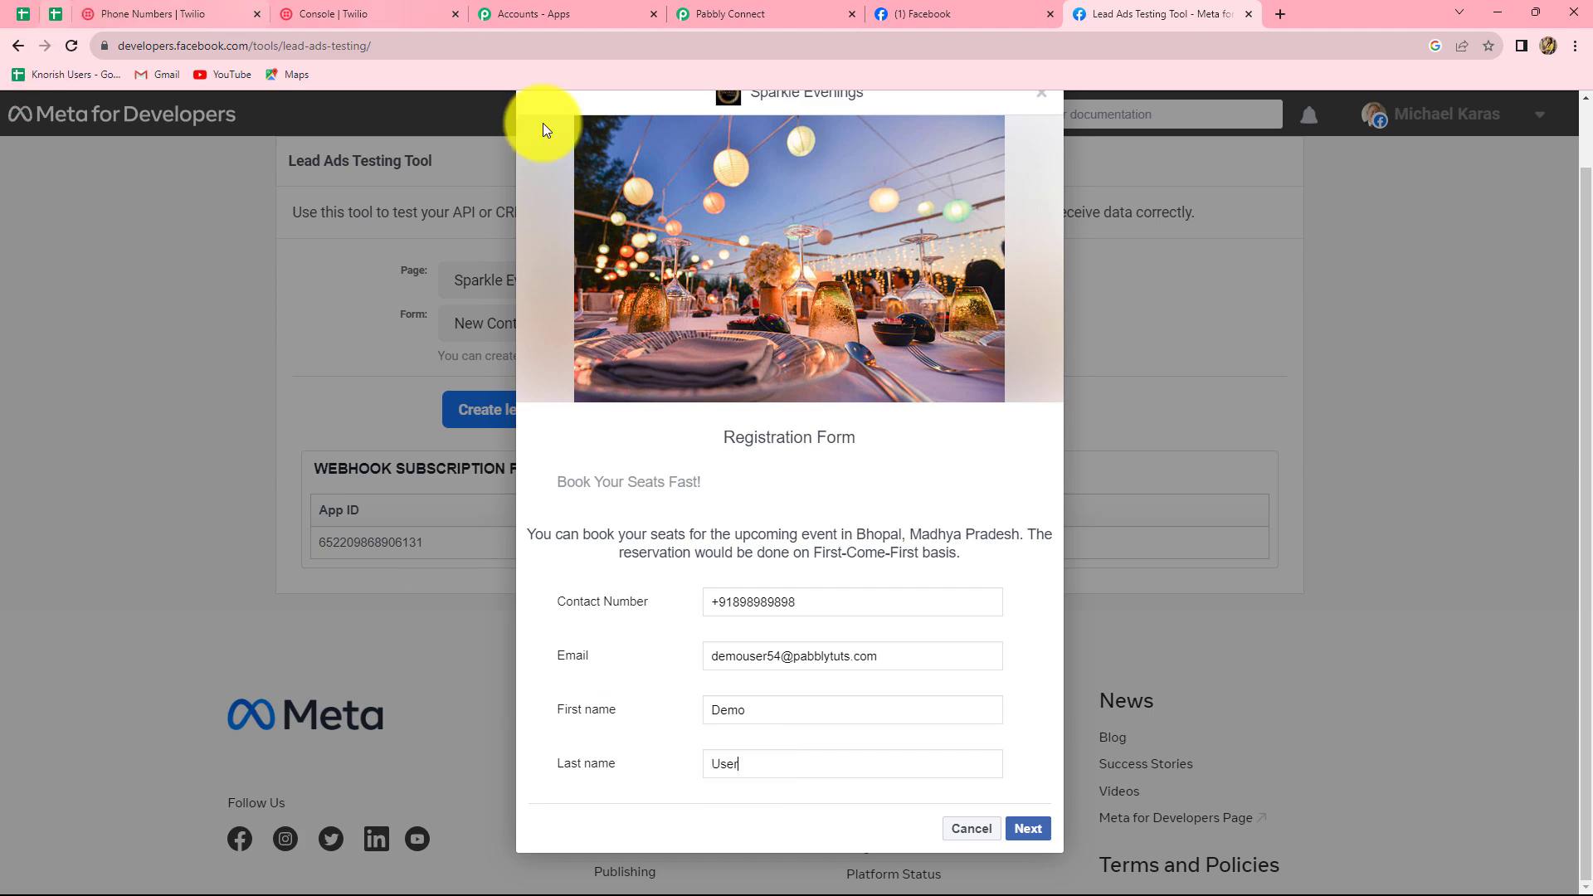
# - Submit the test lead and dismiss the thank-you message
pyautogui.click(1029, 826)
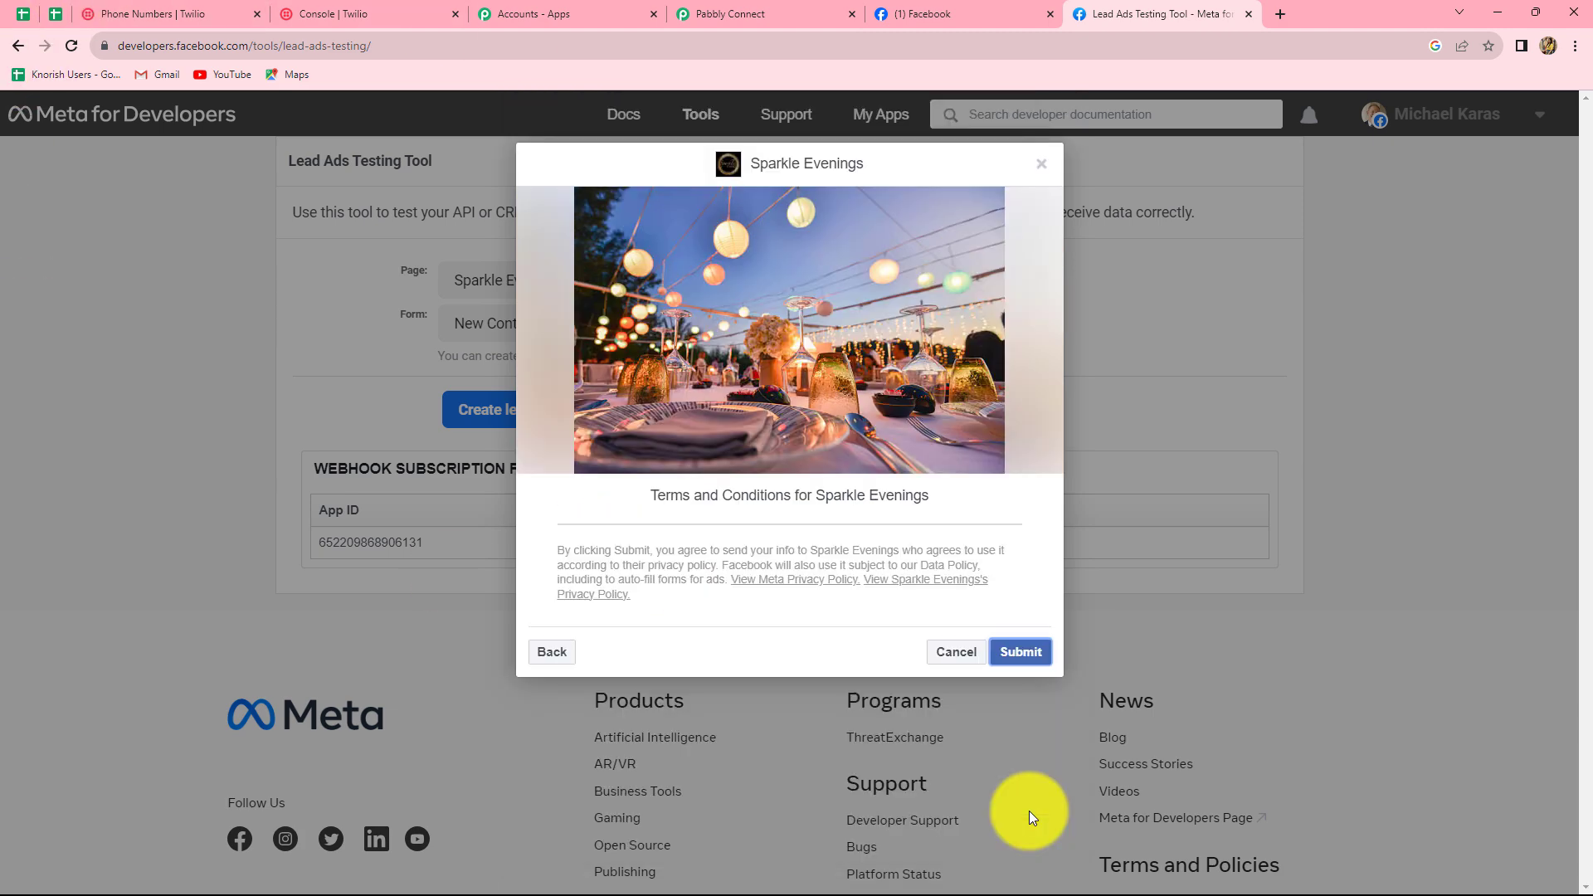
pyautogui.click(1020, 651)
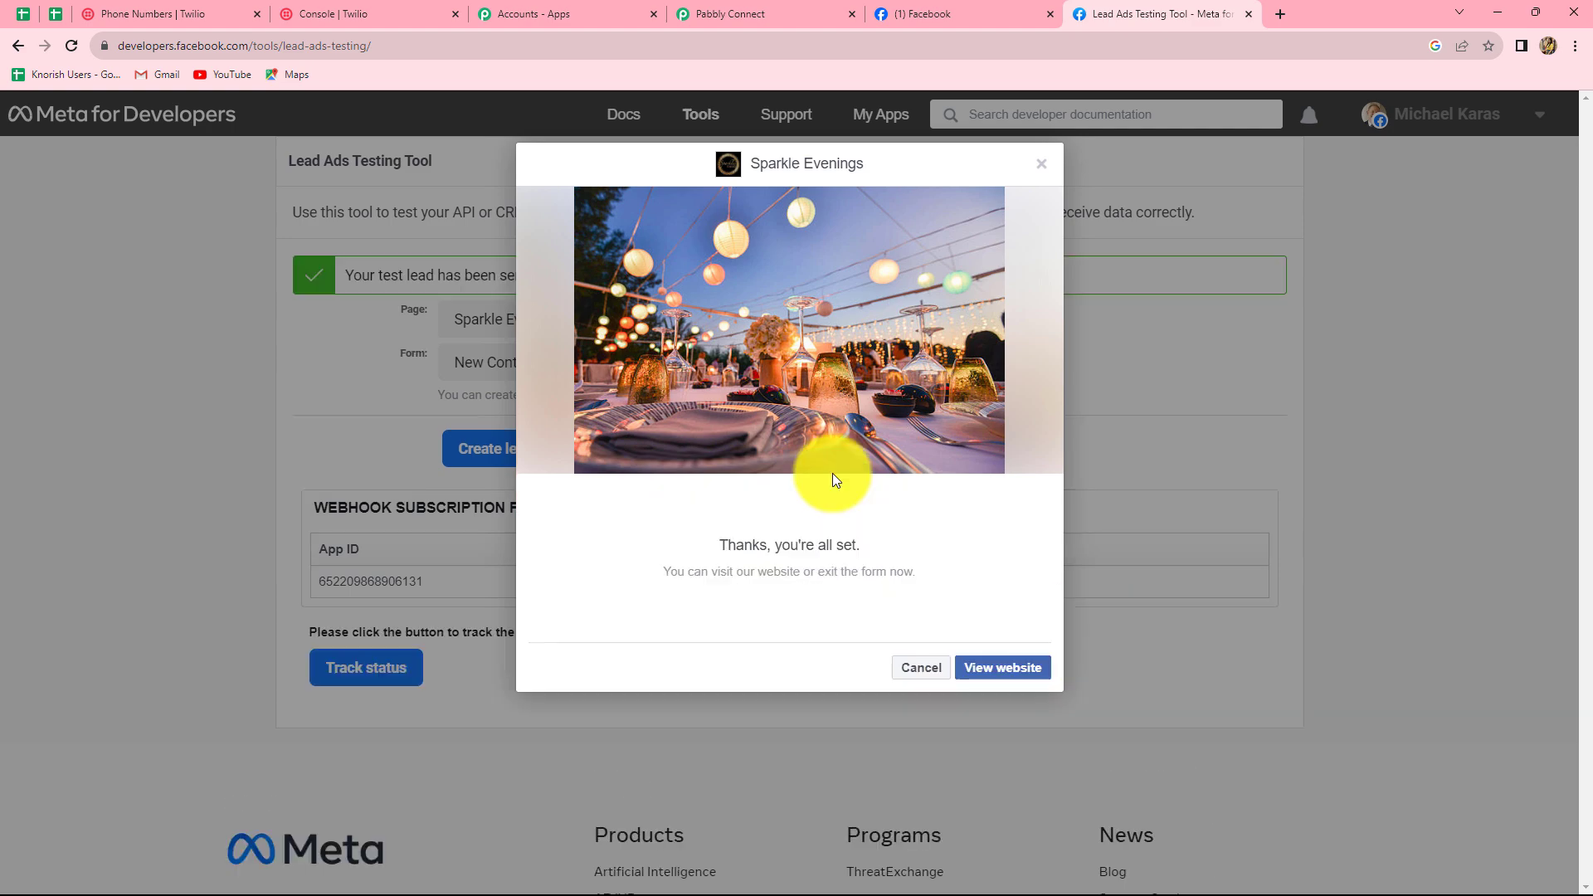
pyautogui.click(1038, 171)
# - Review the test lead's contact number, email, name, created time and form ID in the trigger response
pyautogui.click(730, 14)
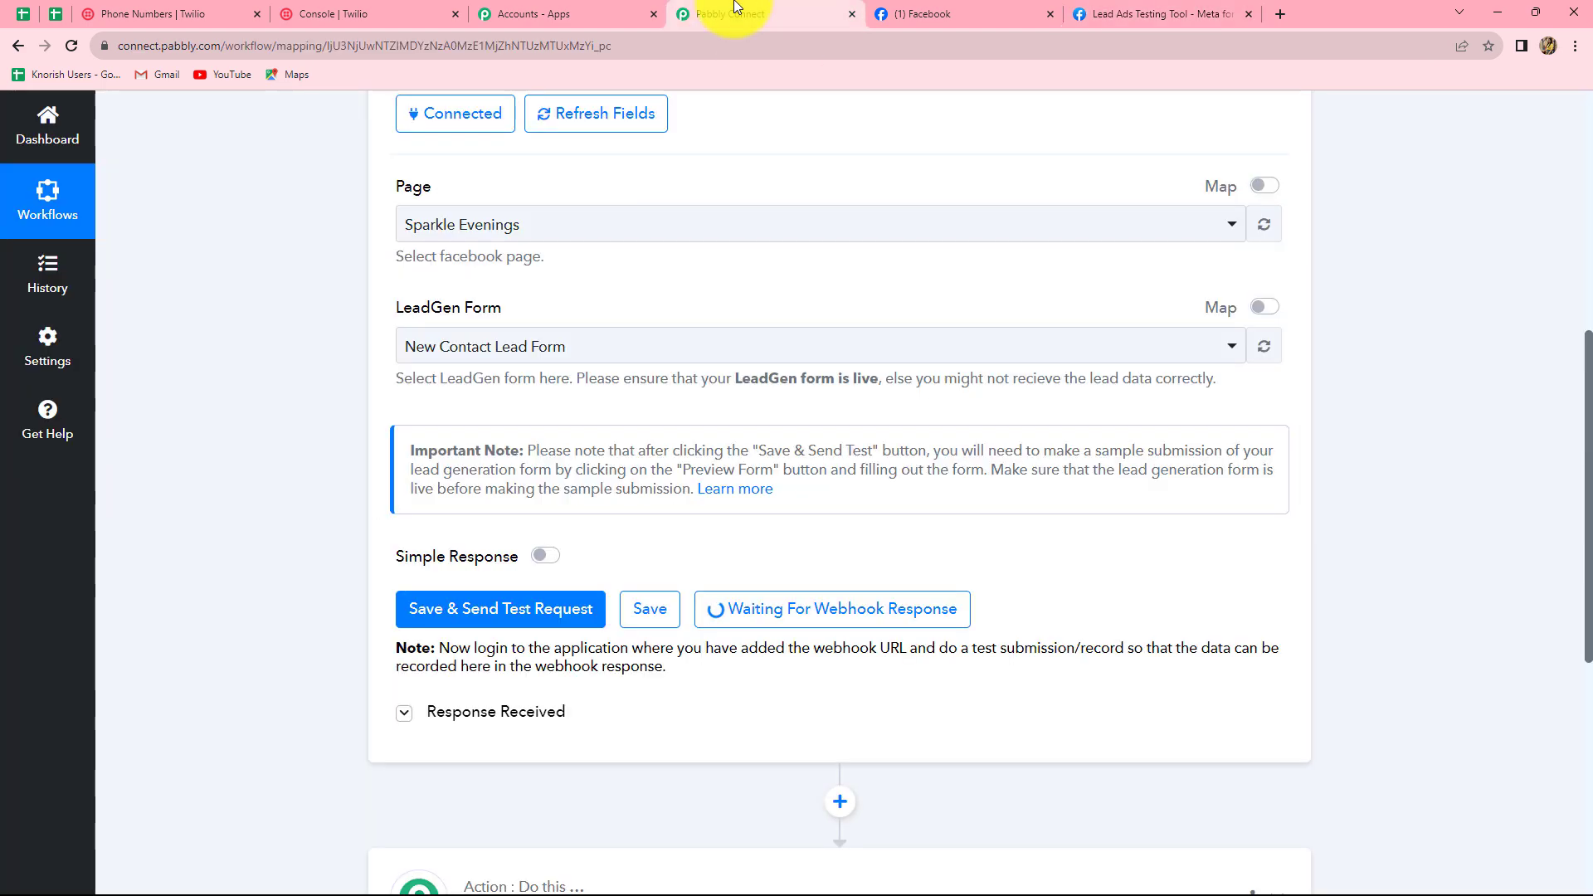
pyautogui.scroll(-9, 1440, 506)
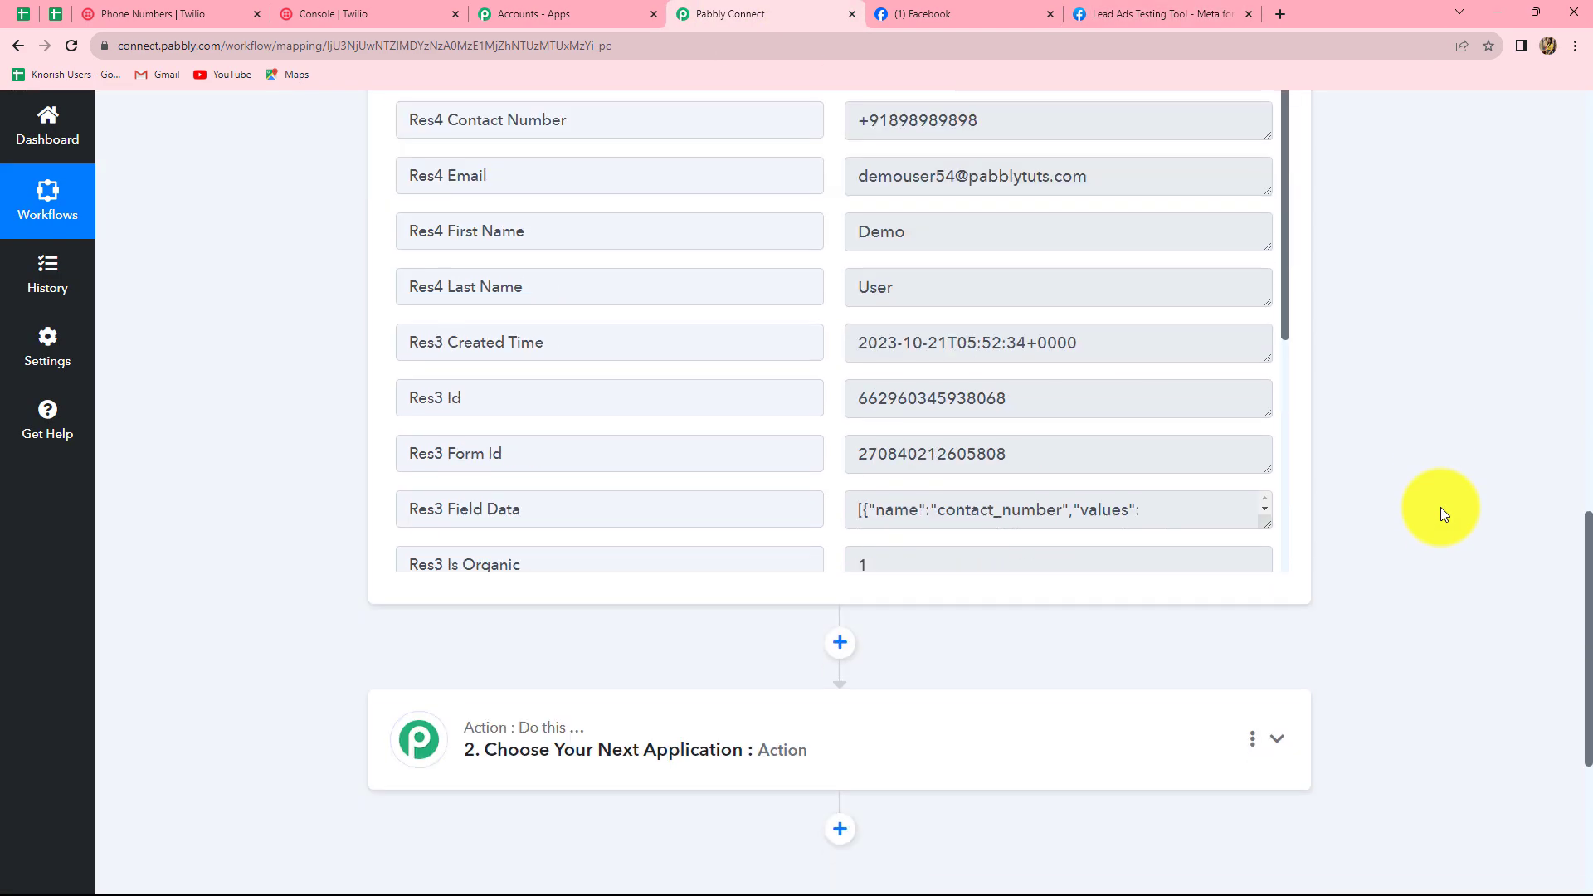
pyautogui.scroll(1, 918, 503)
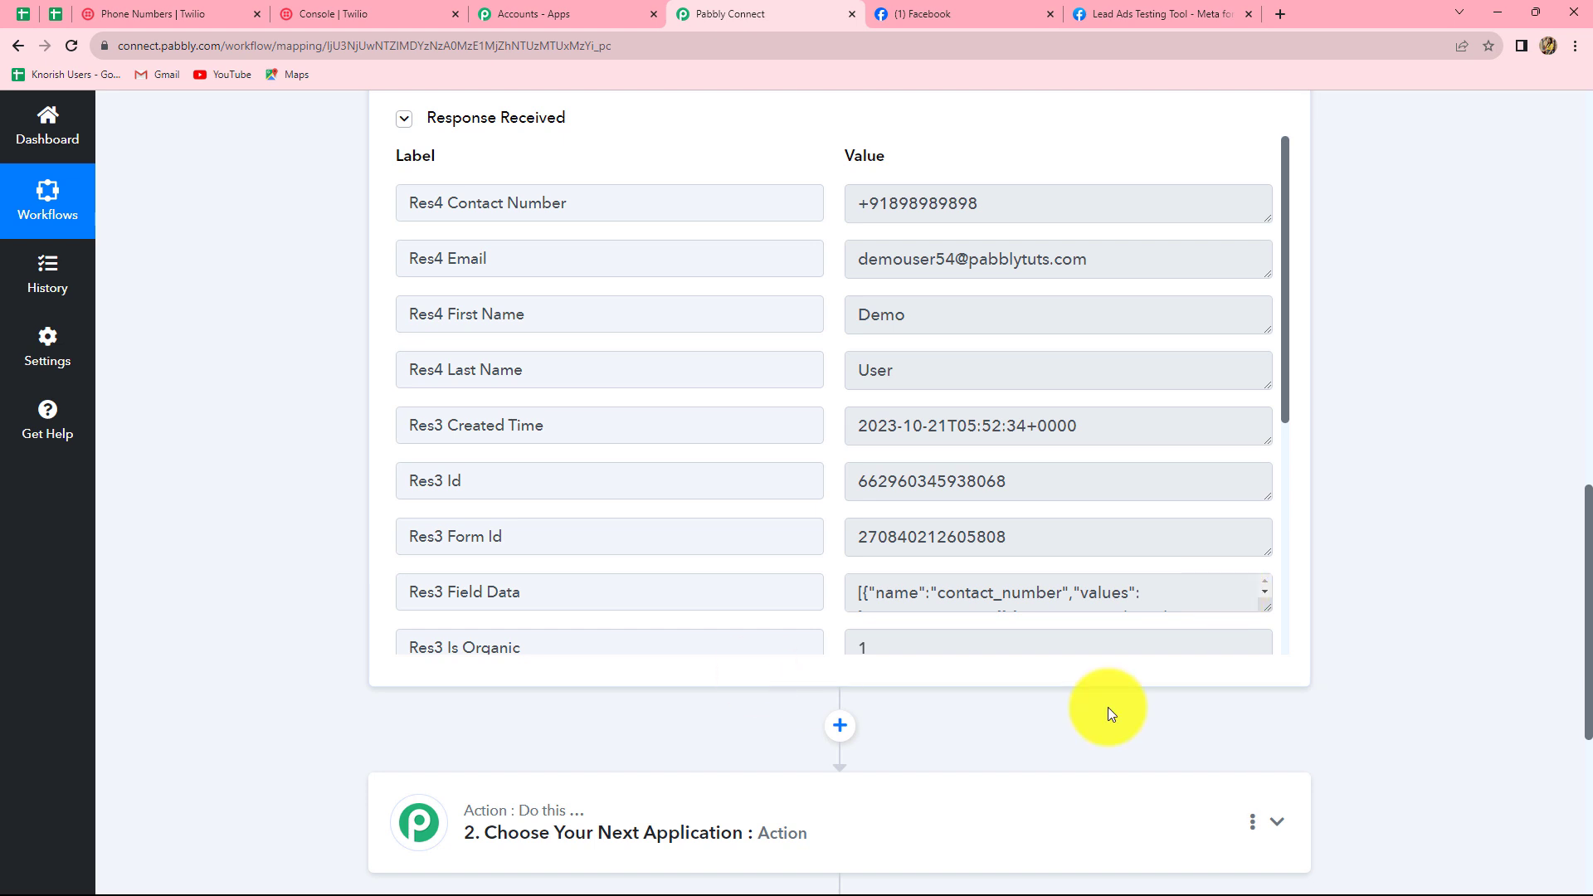
pyautogui.scroll(-4, 1432, 601)
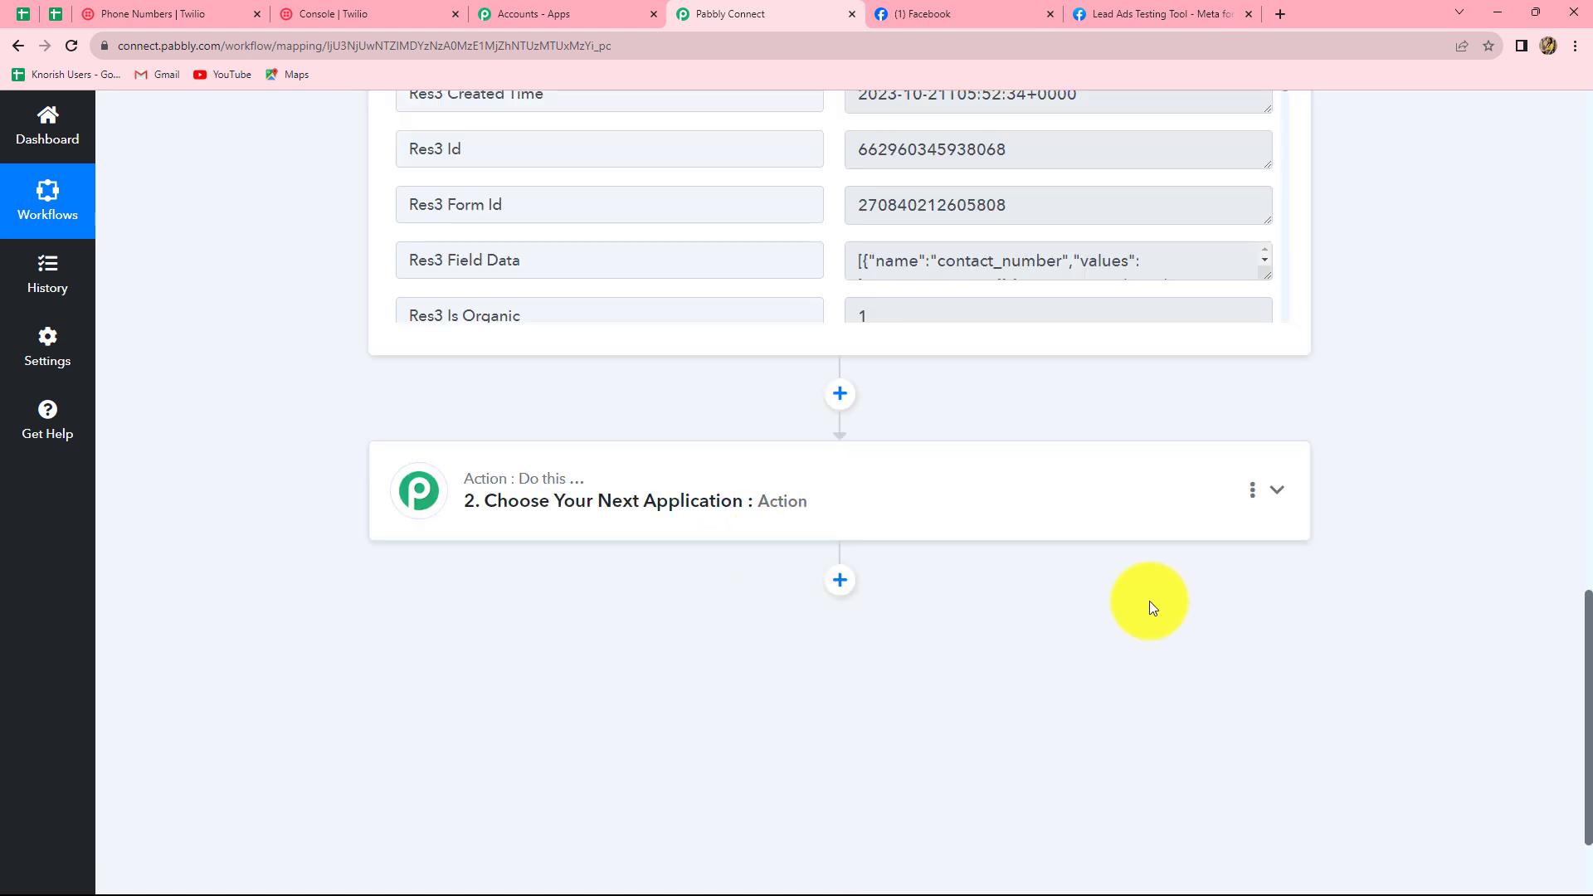
pyautogui.scroll(3, 1272, 612)
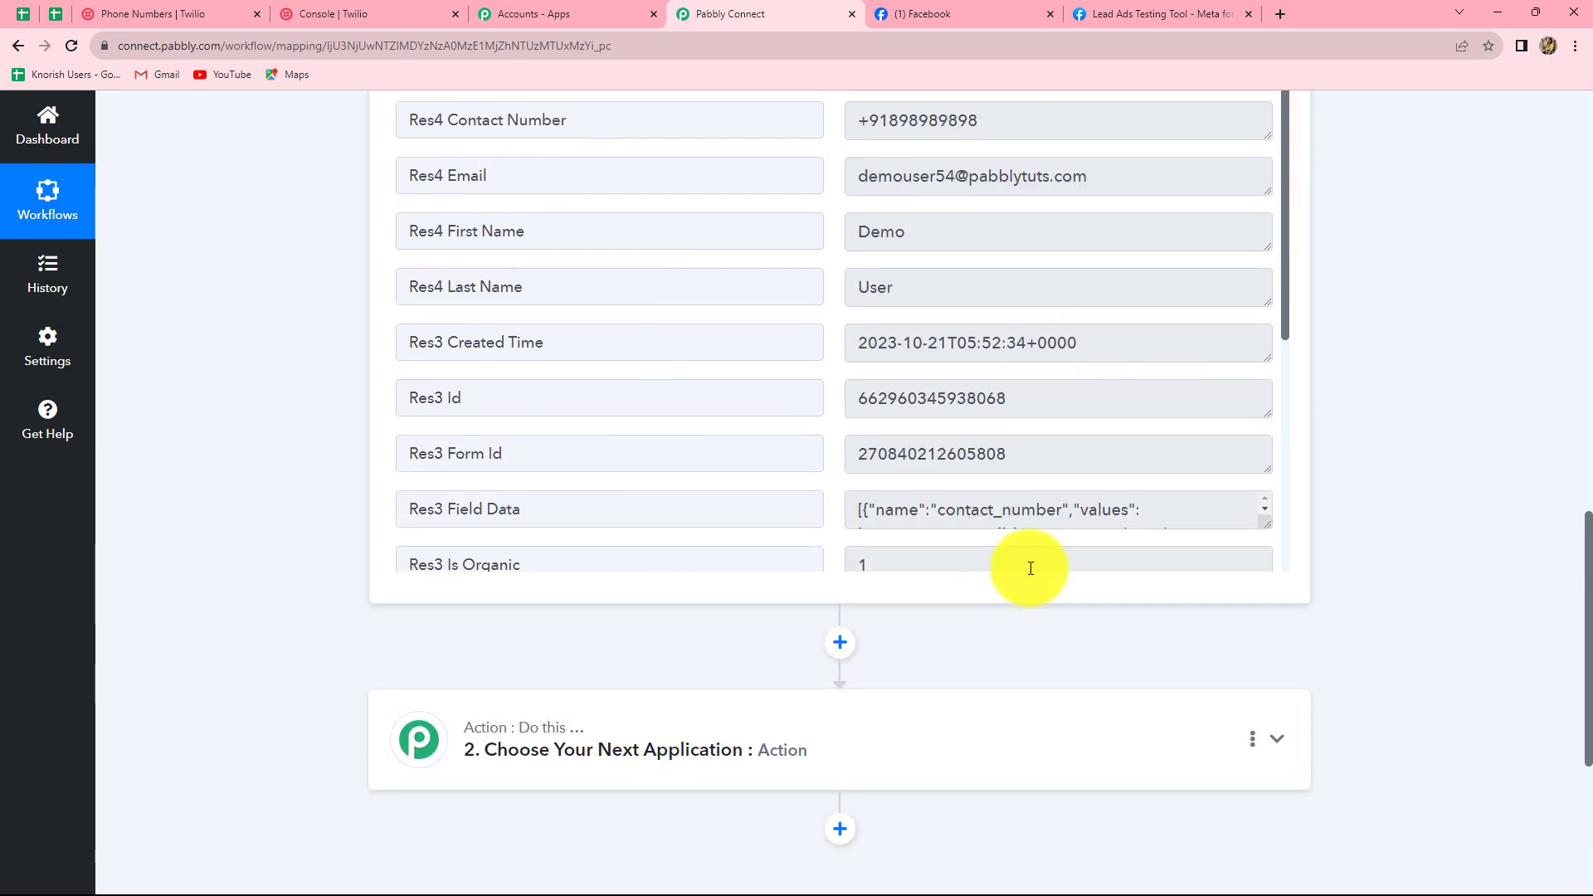
pyautogui.scroll(3, 801, 360)
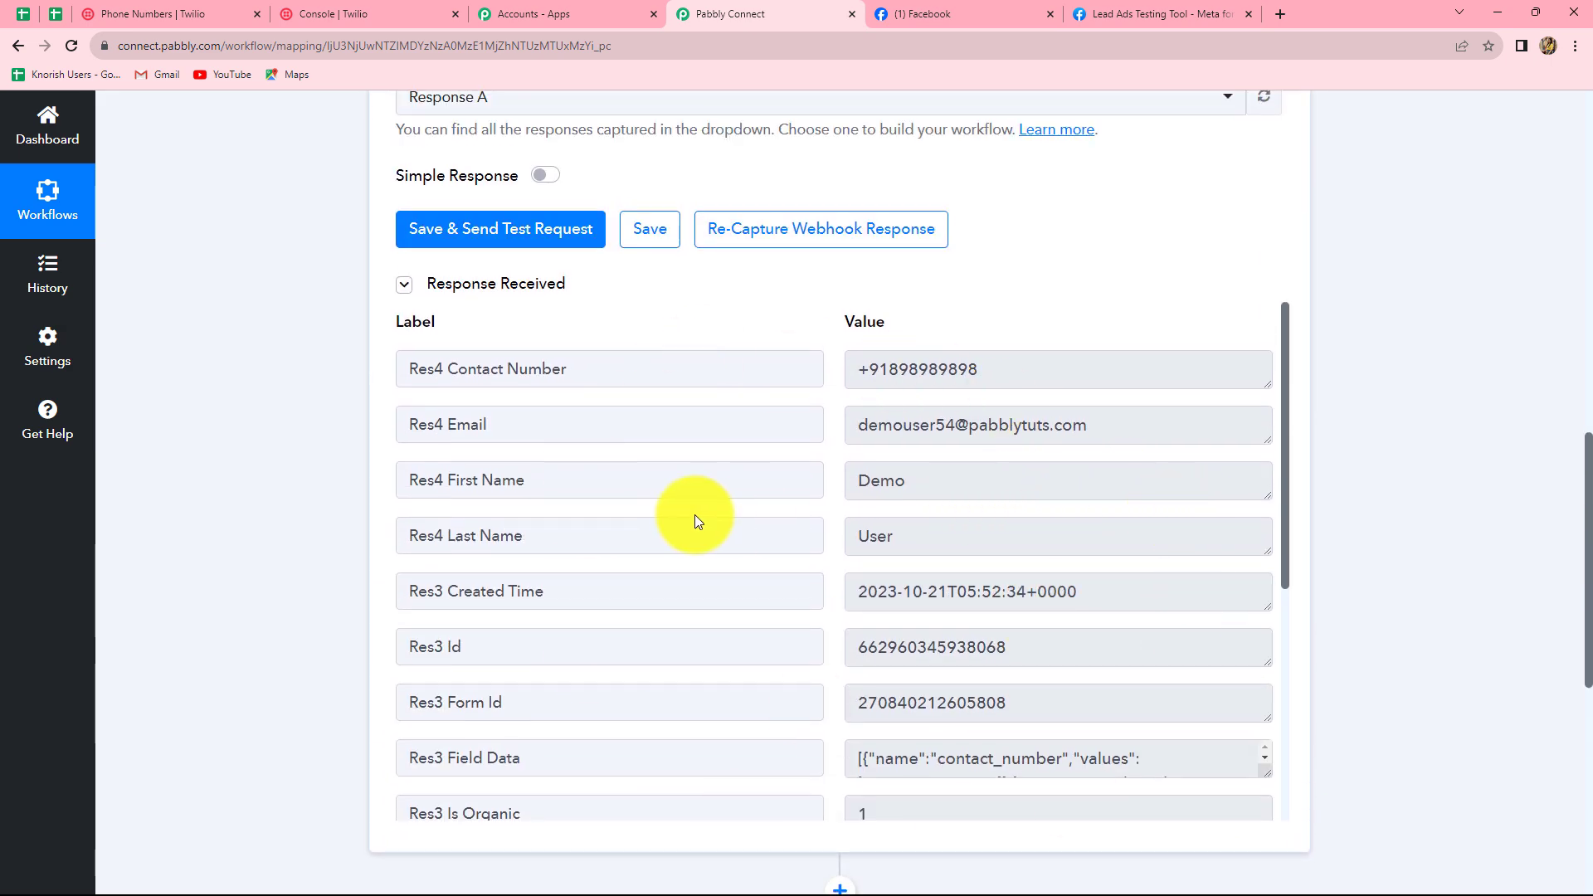
pyautogui.scroll(-7, 1457, 576)
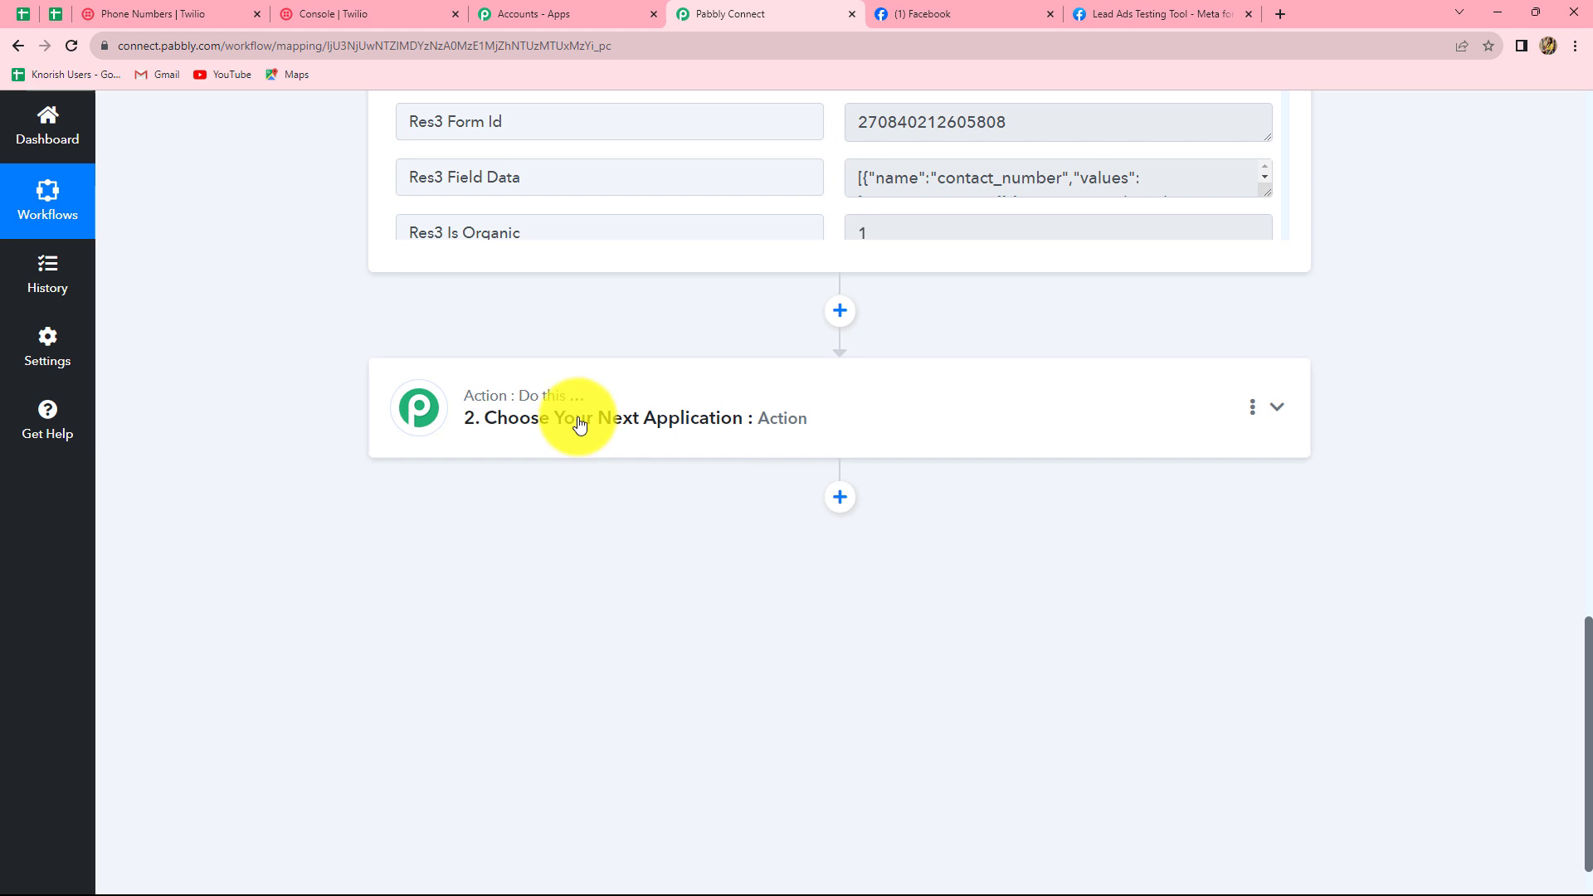
# - Set the next action to Gmail, found by searching 'Gmail', with the Send Email event, and begin connecting an account
pyautogui.click(579, 420)
pyautogui.click(459, 526)
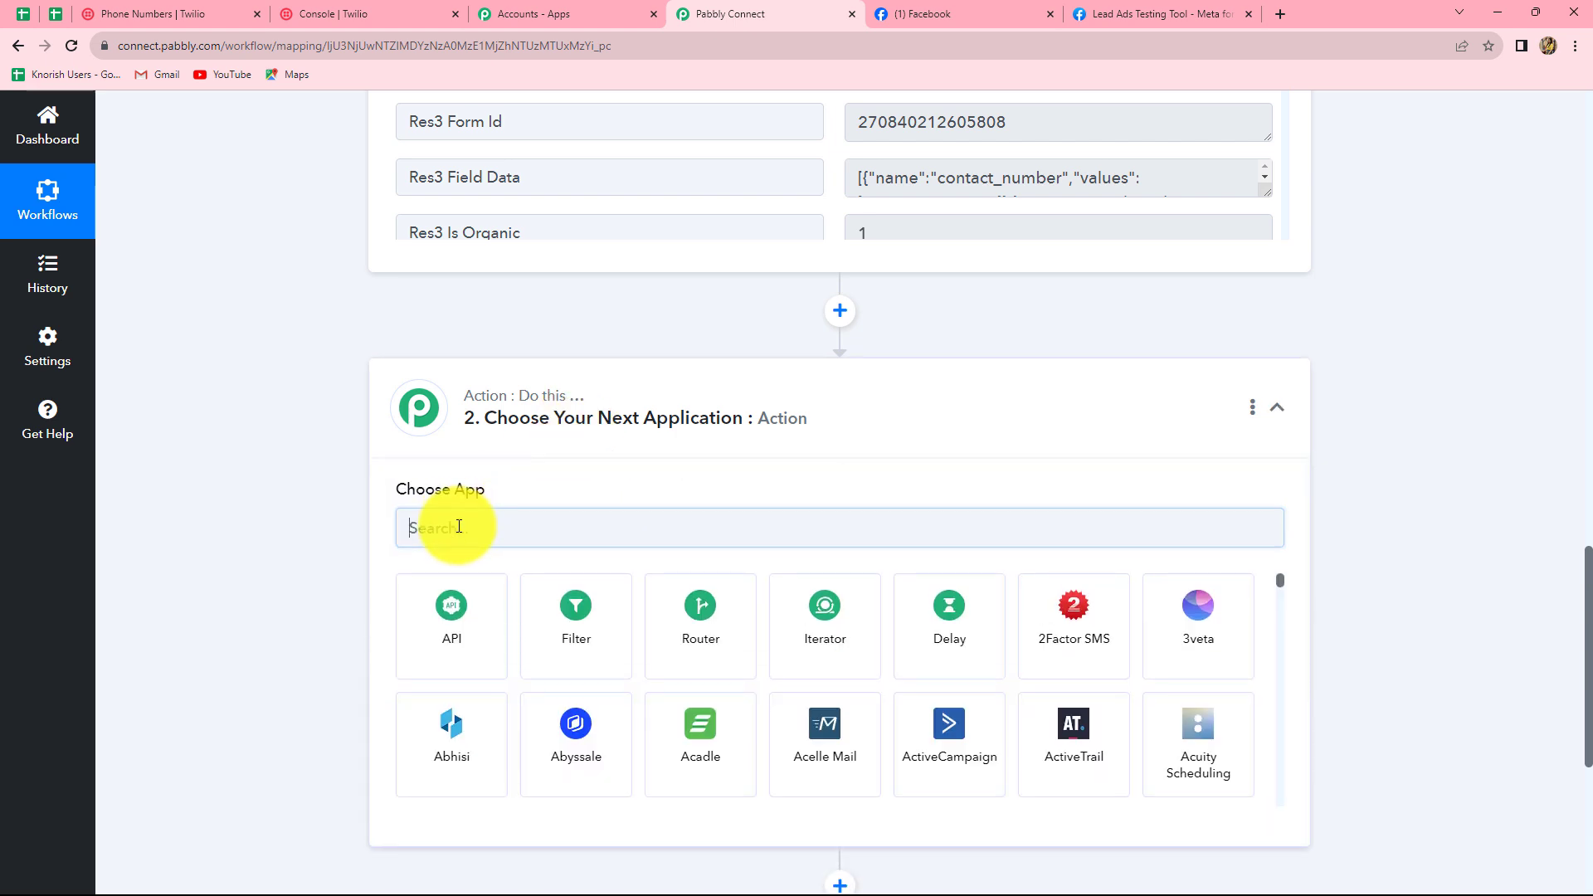
pyautogui.write('Gmail')
pyautogui.click(572, 612)
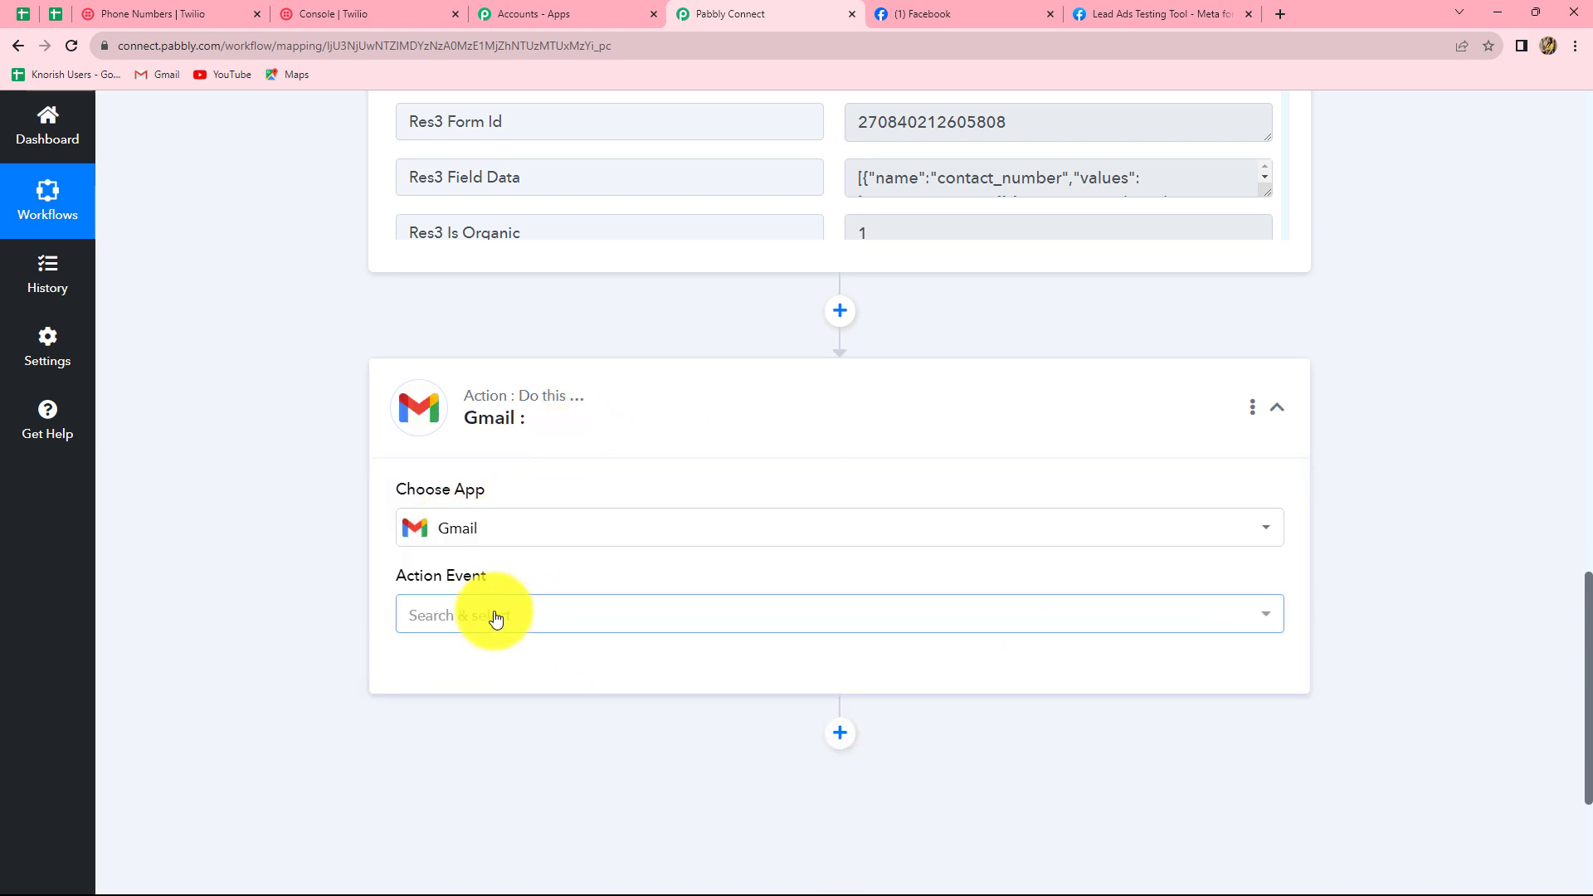
pyautogui.click(495, 618)
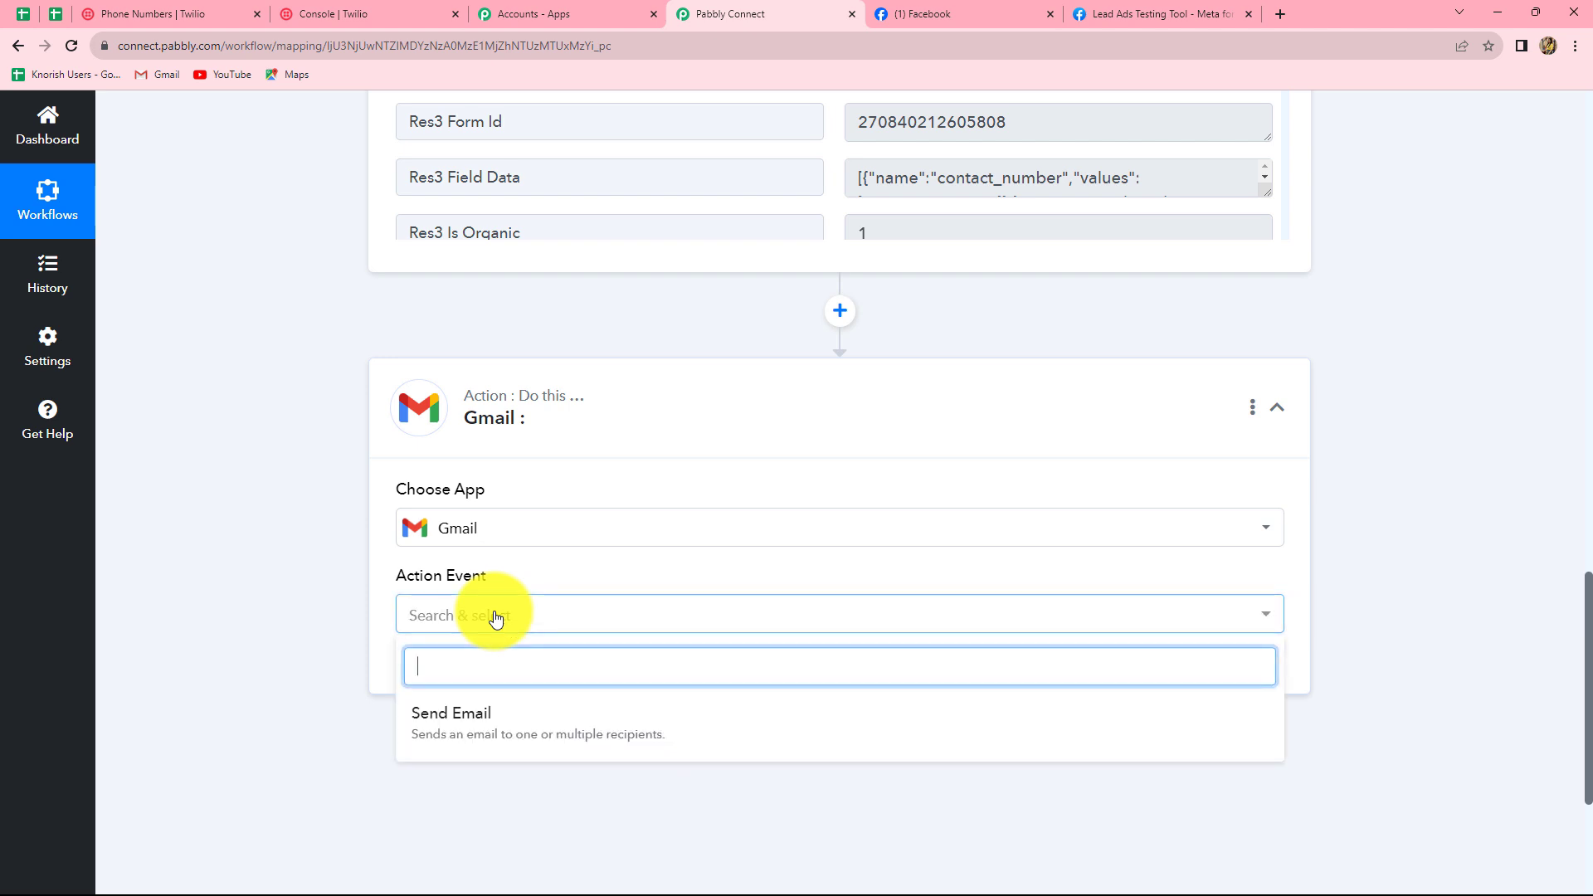
pyautogui.click(414, 721)
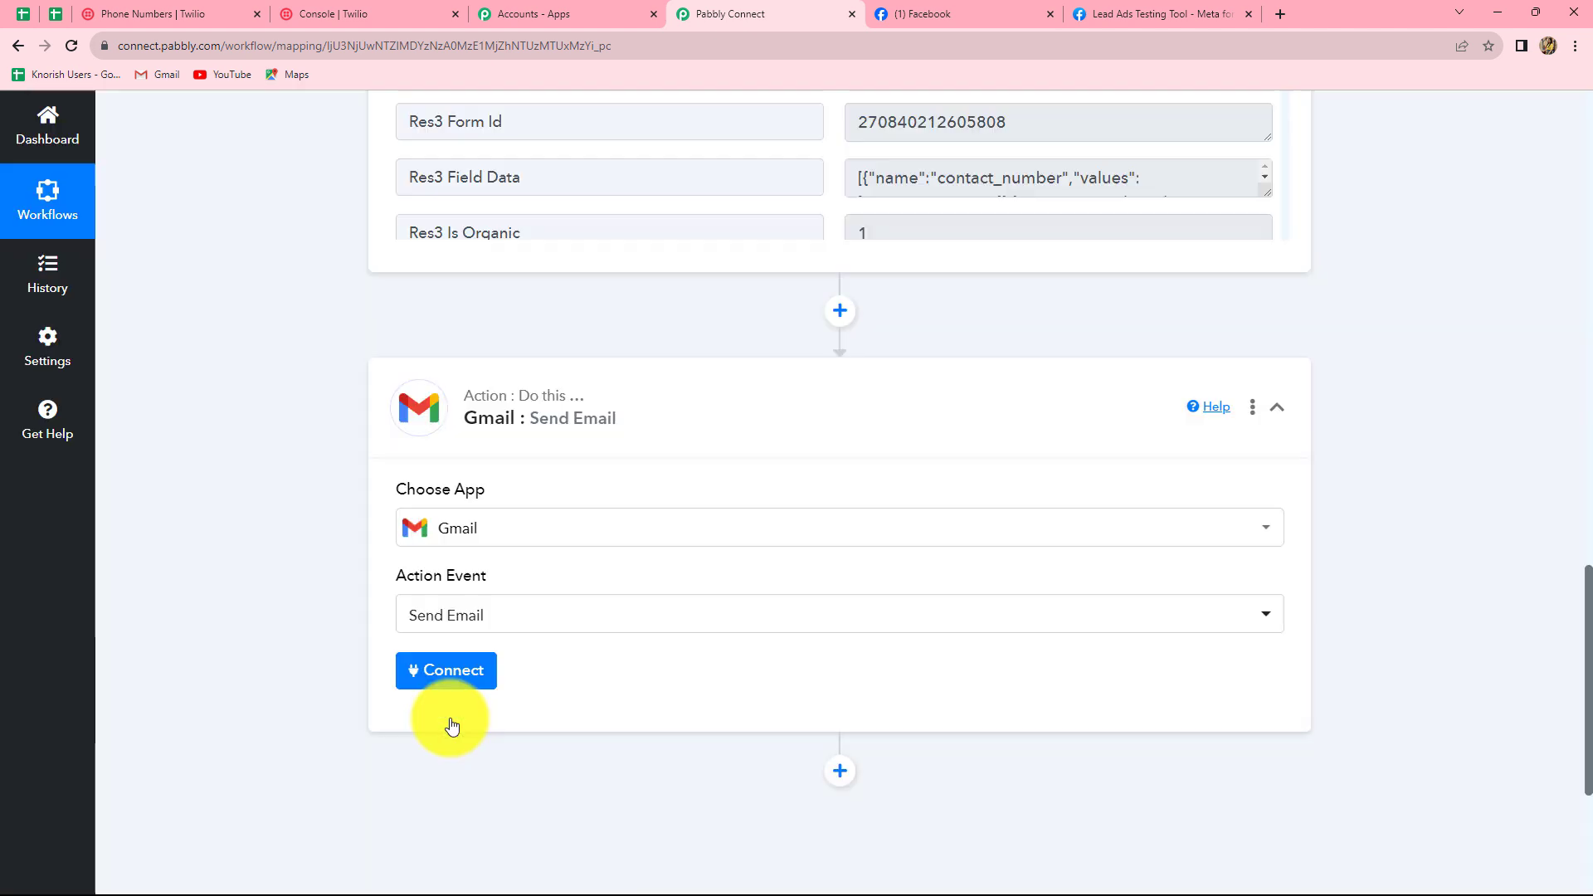
pyautogui.click(446, 671)
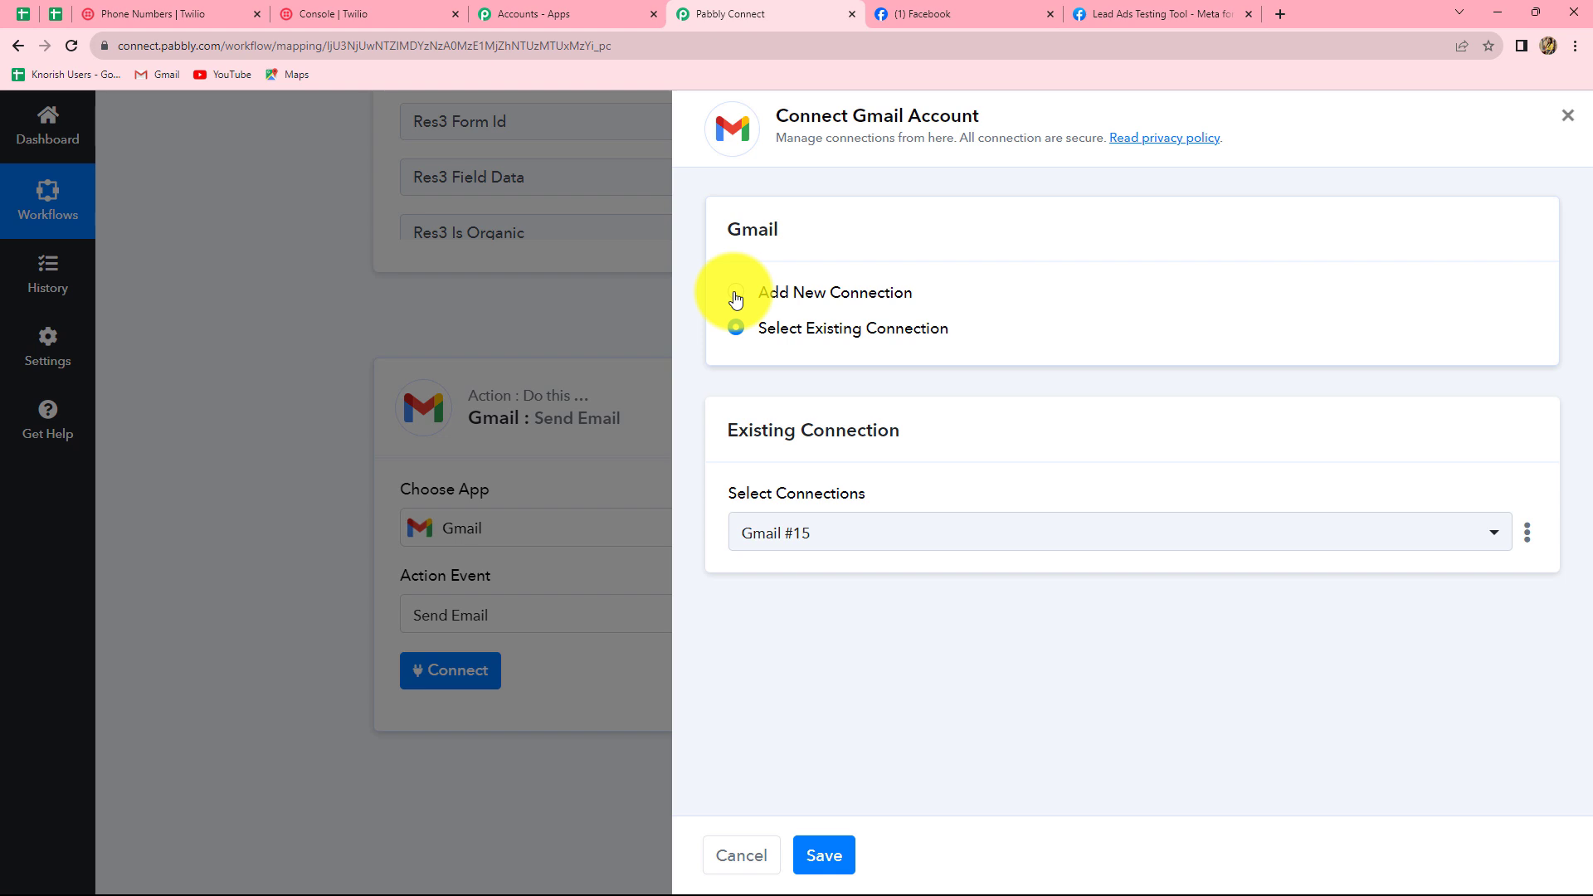
# - Add a new Gmail connection by signing in with Google and allowing Pabbly Connect access
pyautogui.click(736, 294)
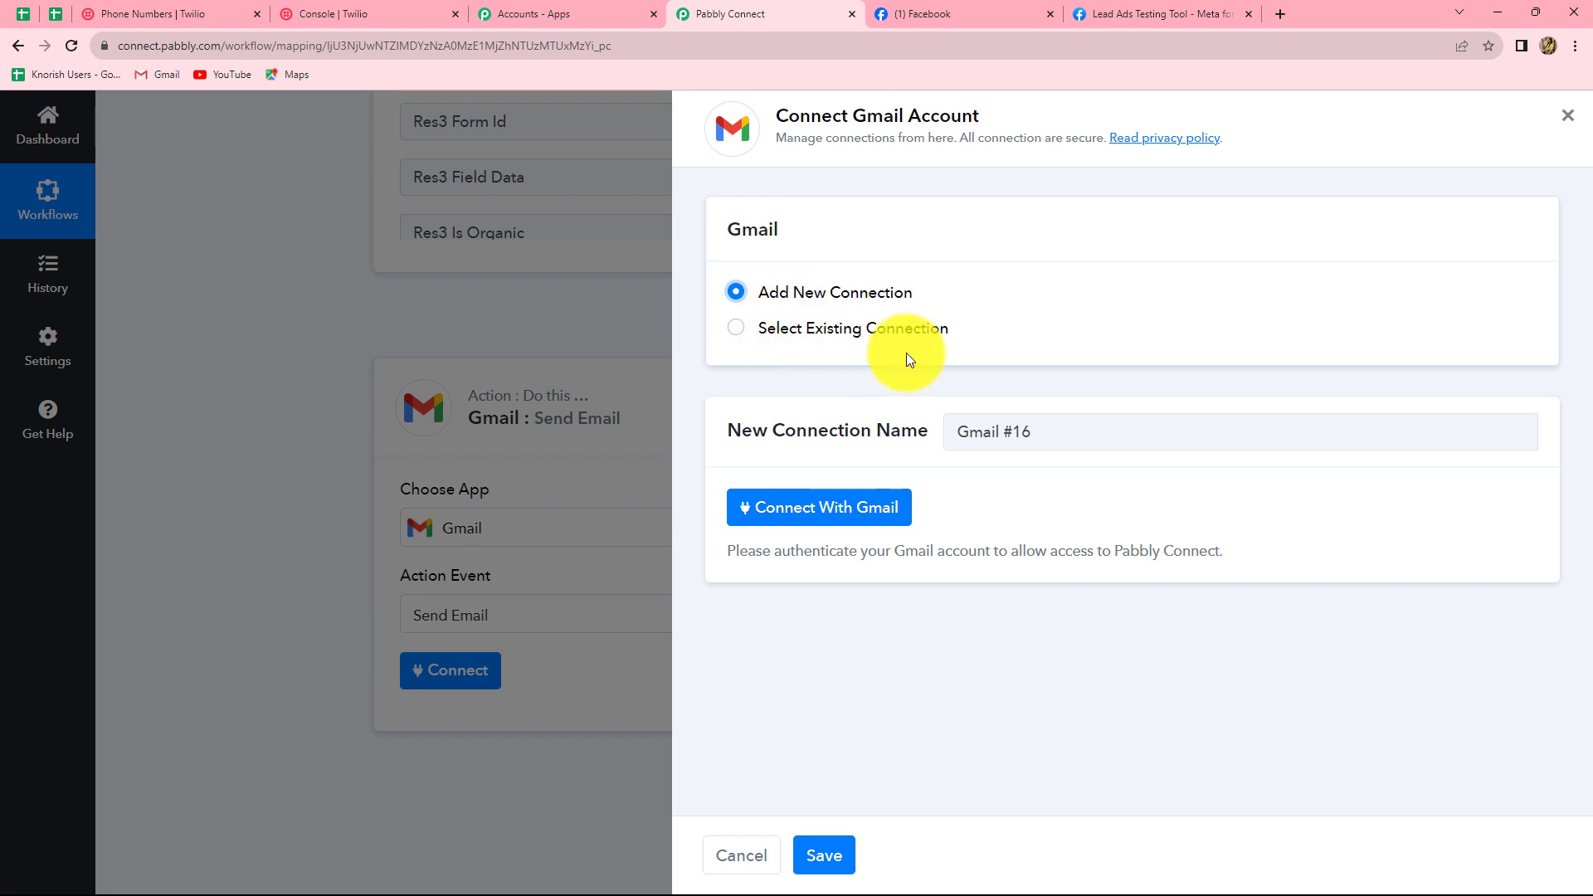
pyautogui.click(786, 523)
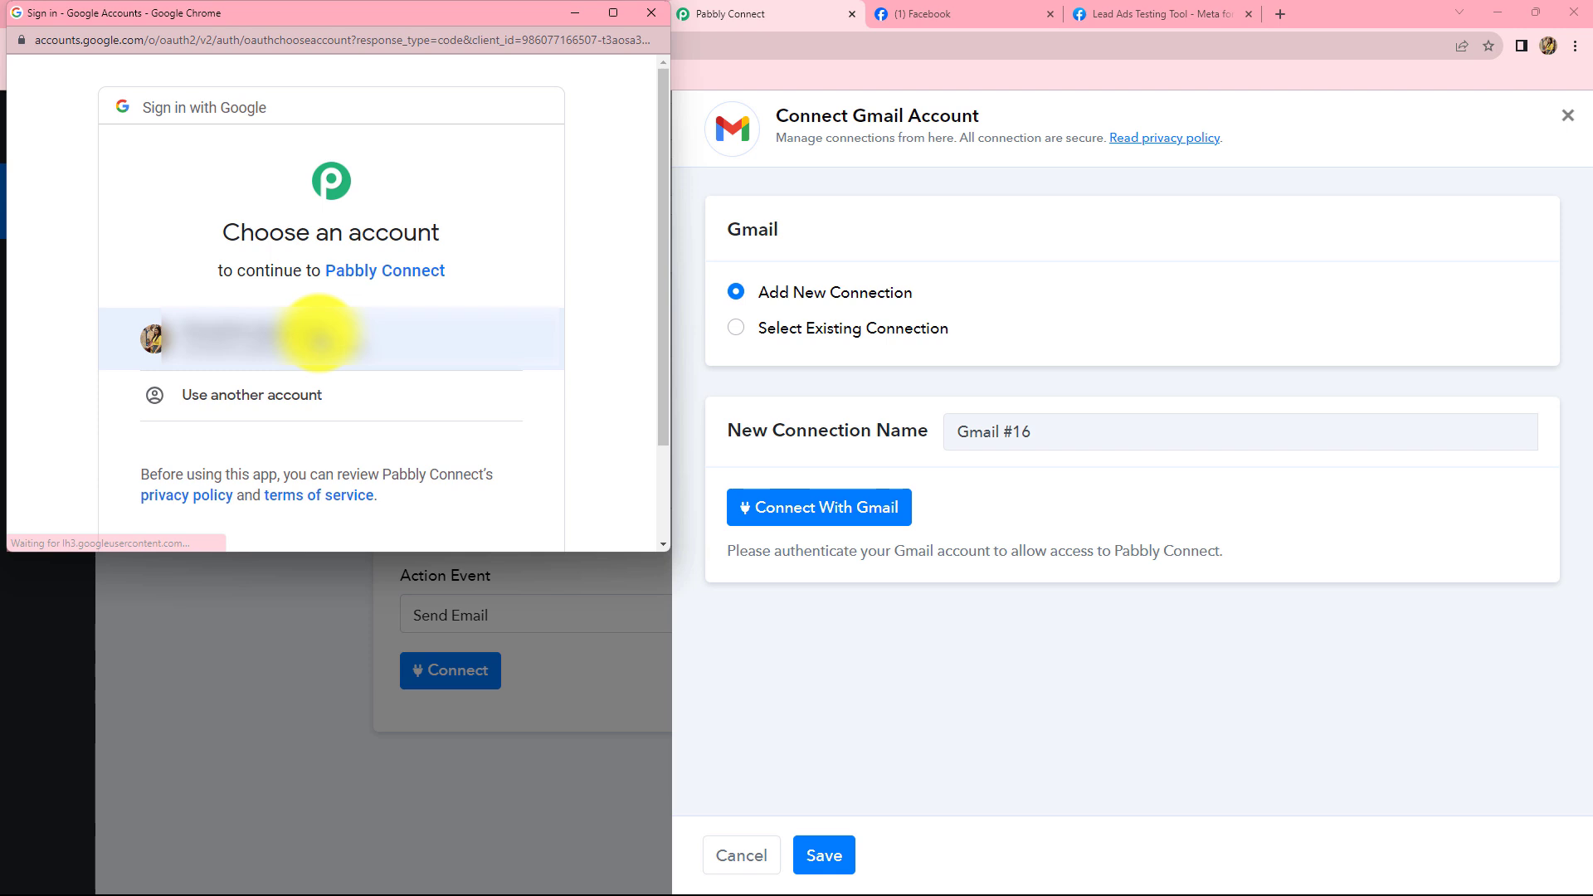
pyautogui.scroll(-1, 320, 330)
pyautogui.scroll(-5, 578, 264)
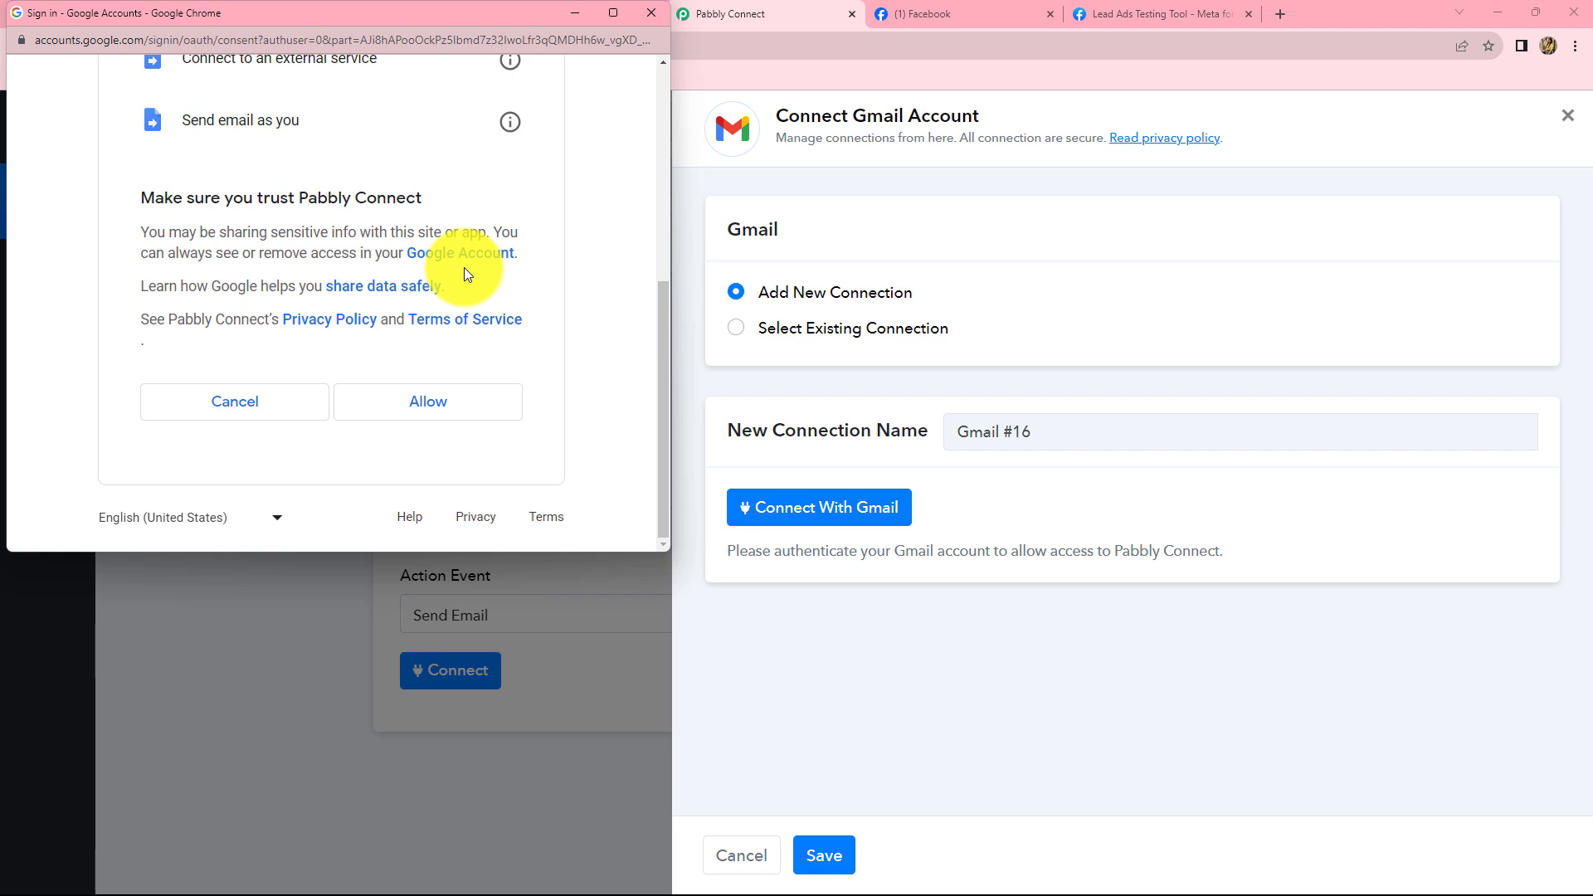
pyautogui.click(428, 417)
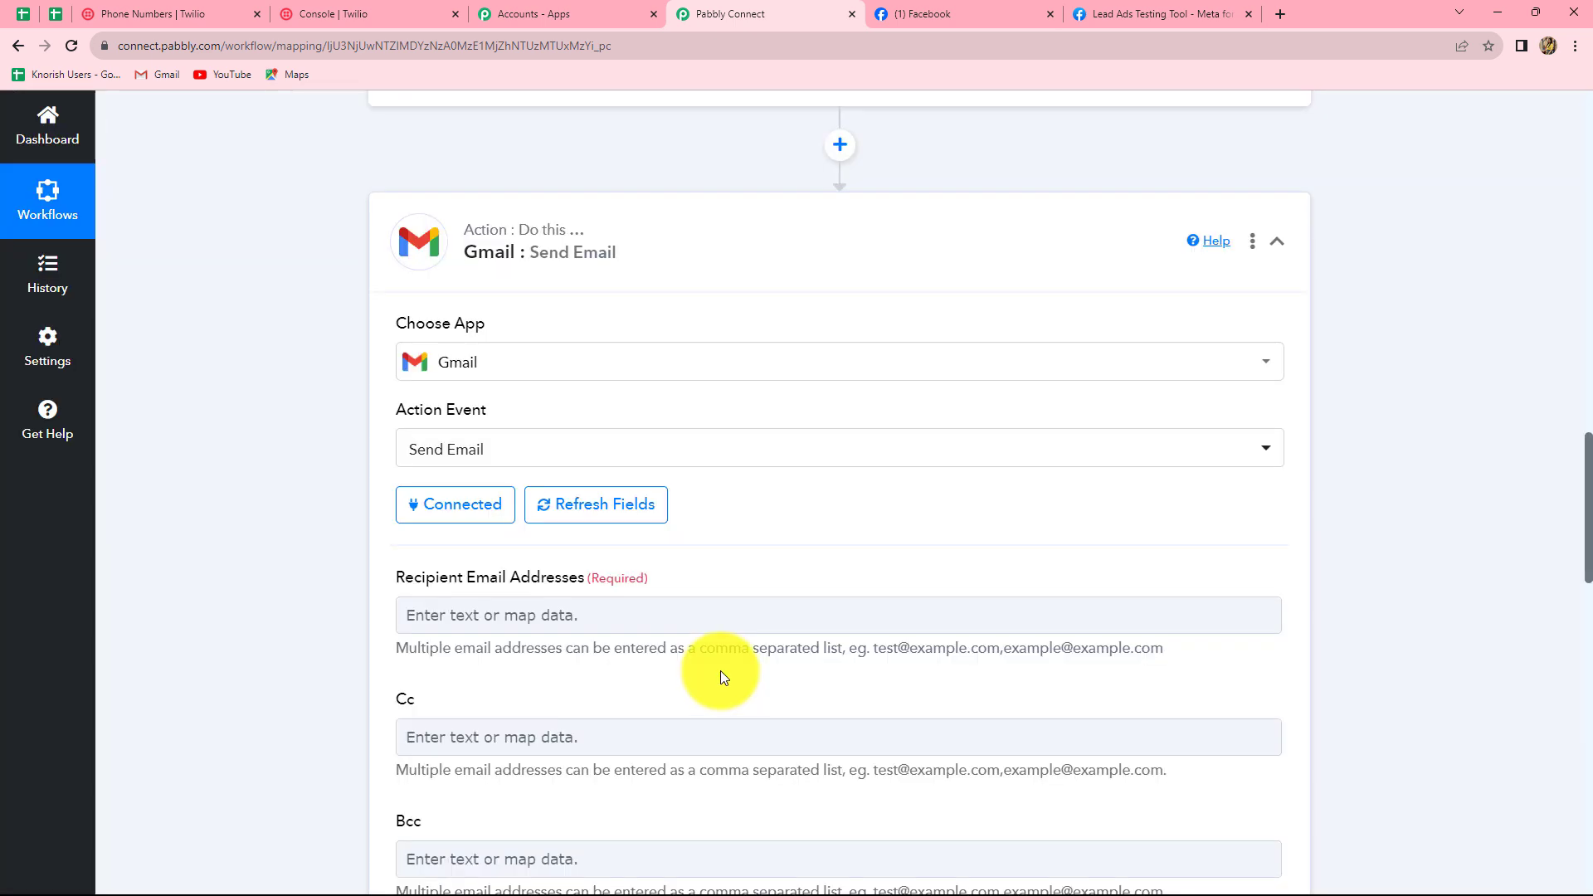
# - Map Res4 Email from Facebook Lead Ads: New Lead (Instant) into Recipient Email Addresses
pyautogui.scroll(-5, 720, 670)
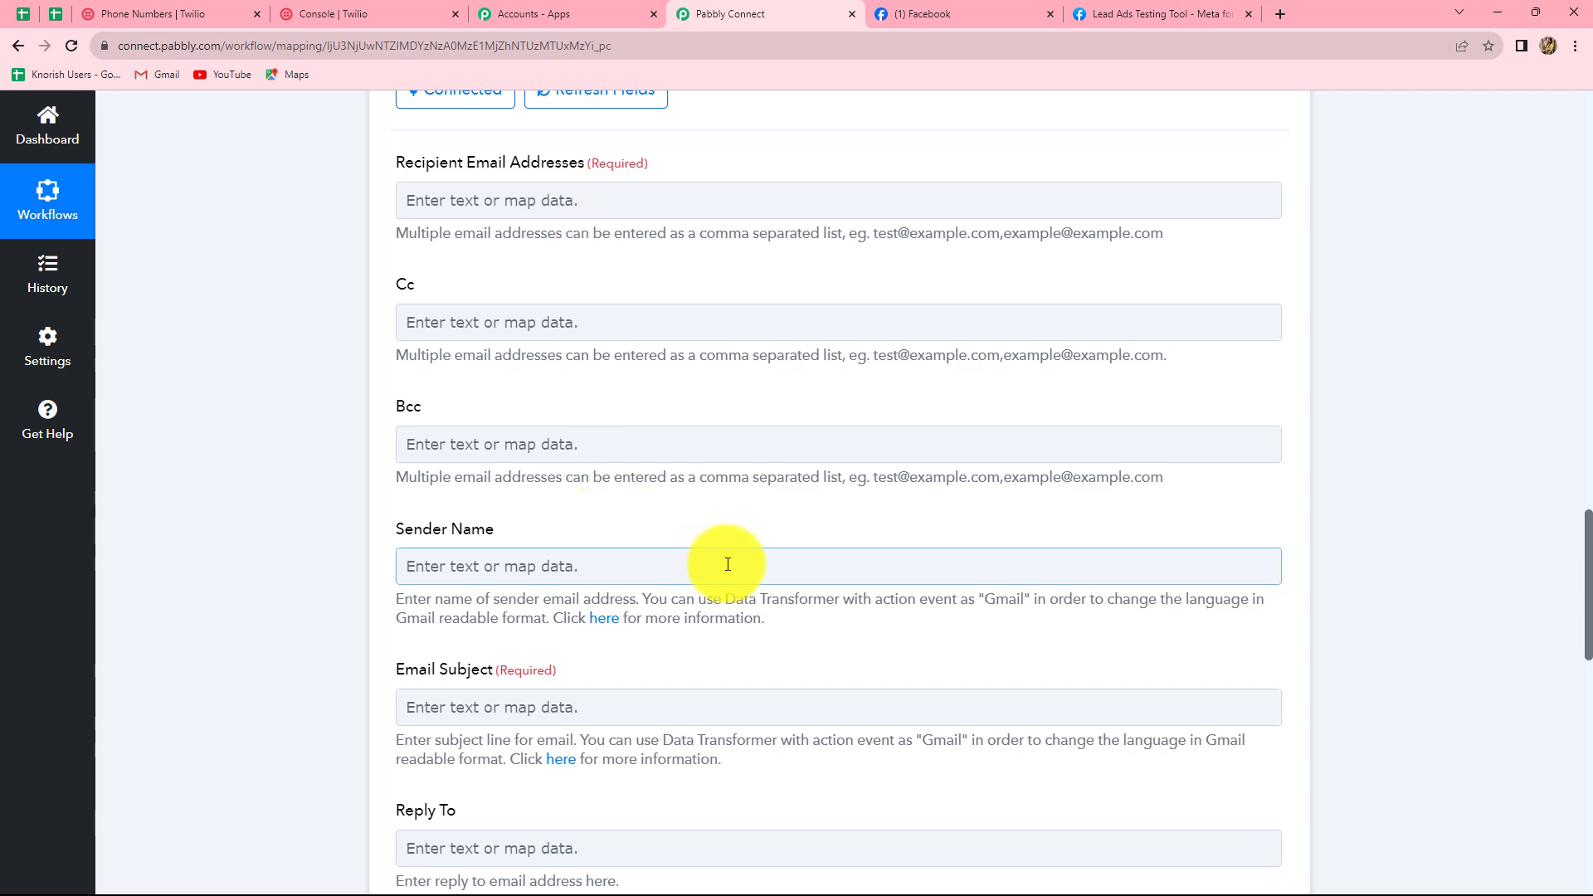
pyautogui.scroll(5, 729, 564)
pyautogui.scroll(7, 729, 571)
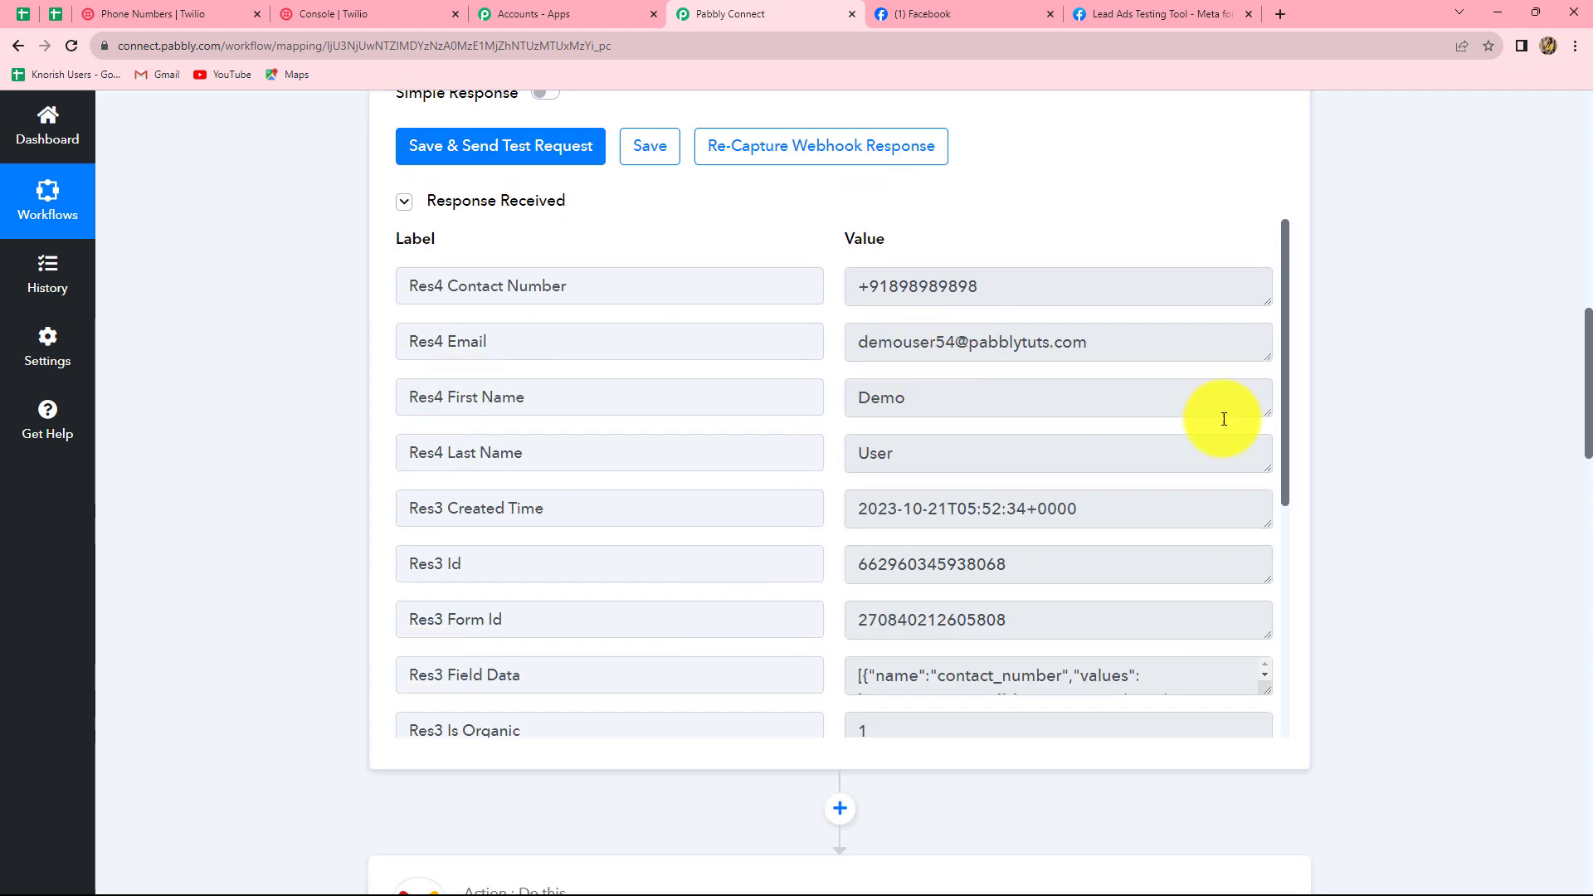
pyautogui.click(863, 346)
pyautogui.moveTo(863, 346); pyautogui.dragTo(1308, 431)
pyautogui.click(1505, 460)
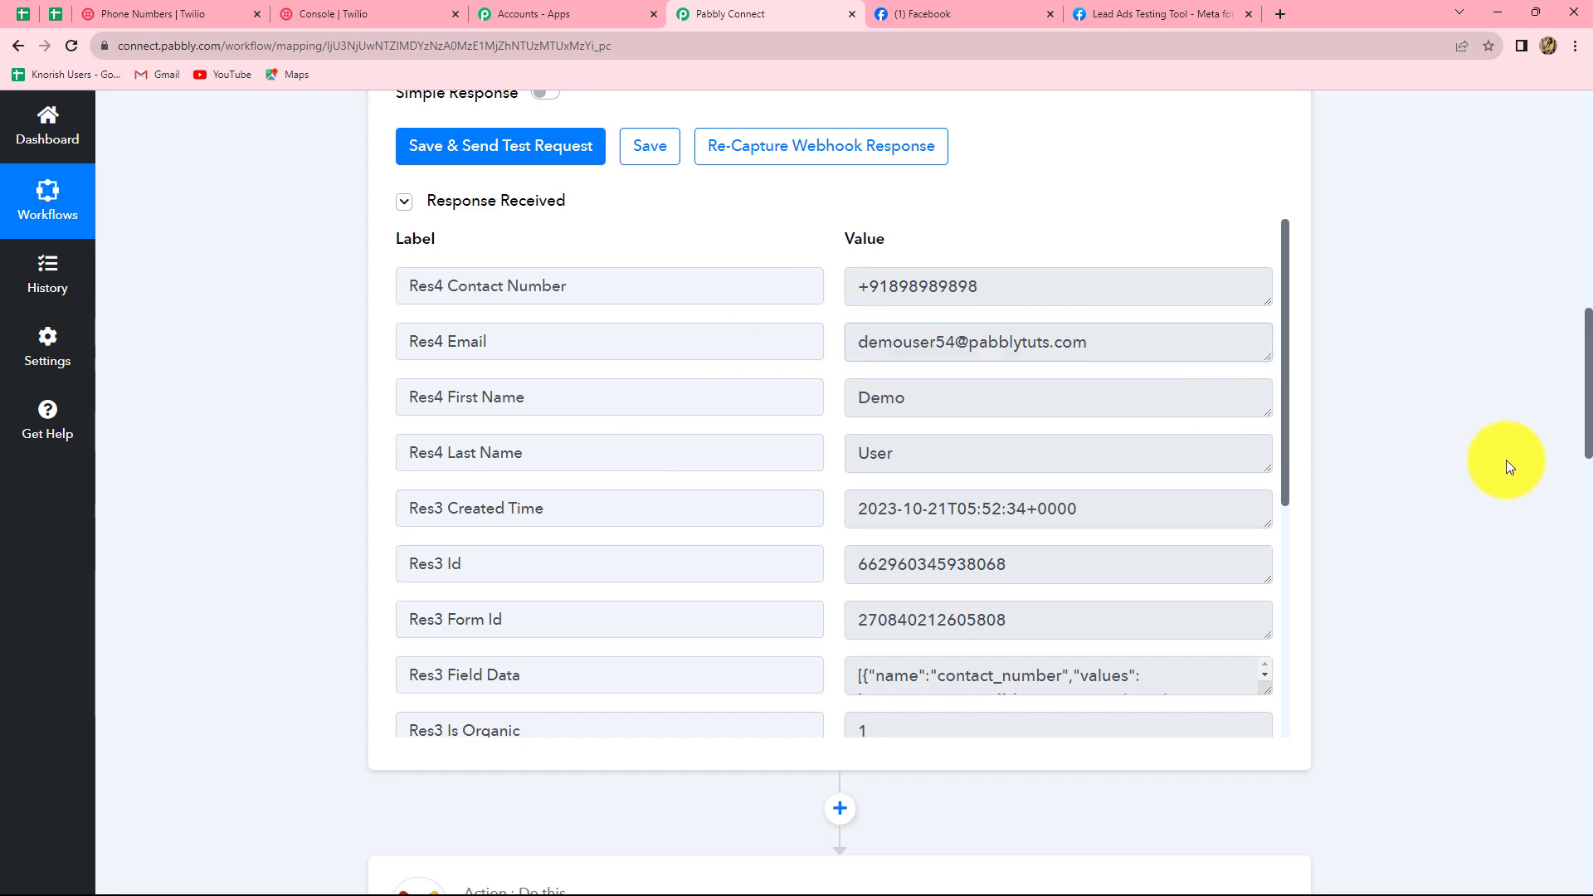
pyautogui.scroll(-12, 1326, 581)
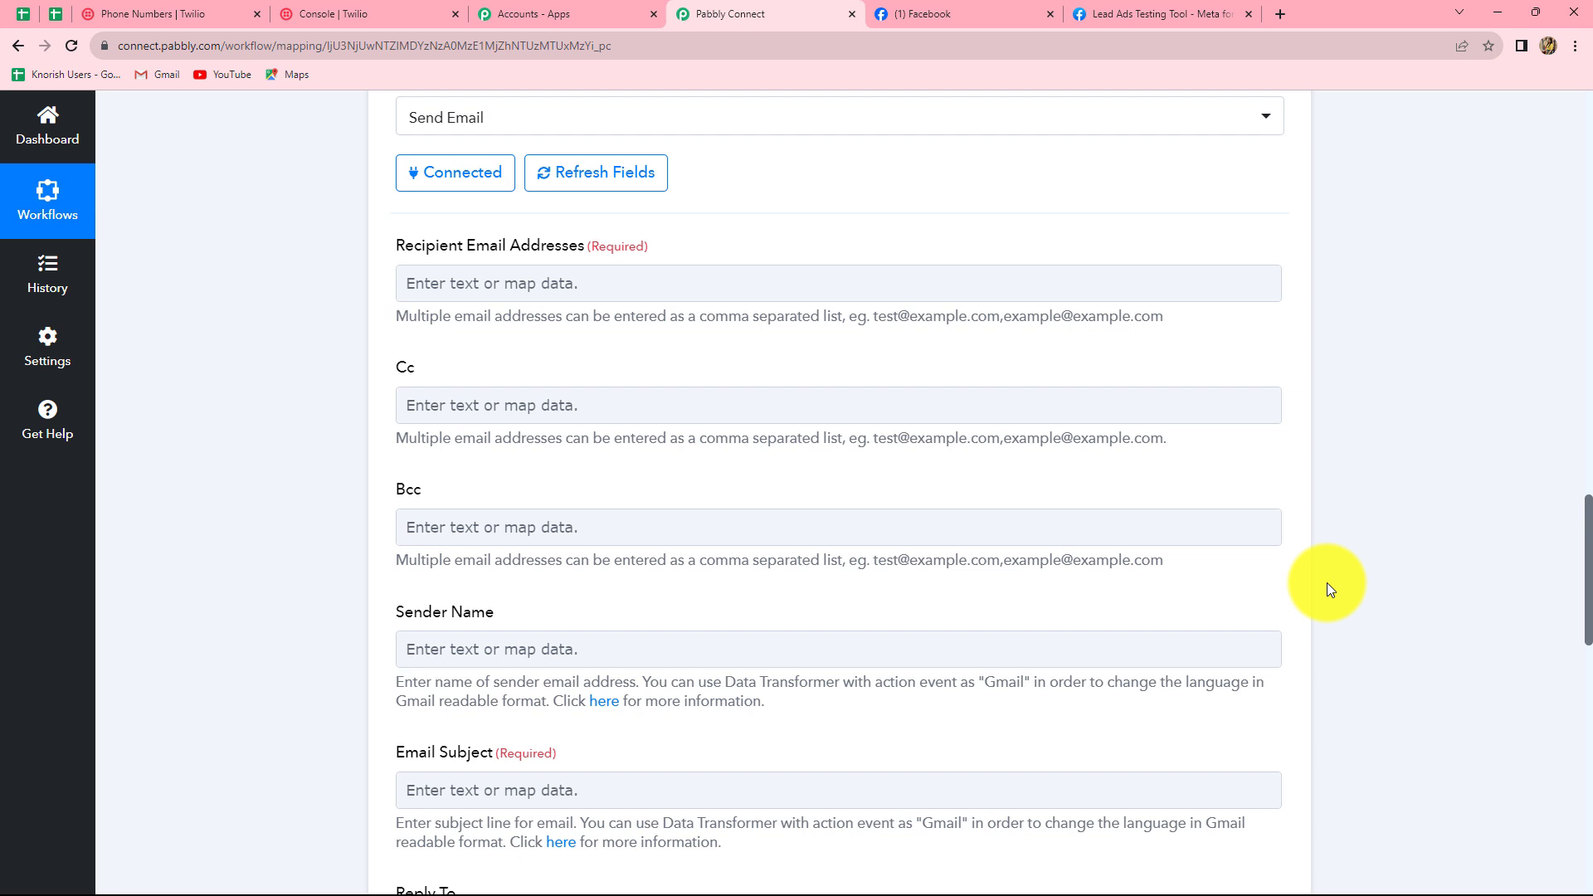
pyautogui.click(470, 292)
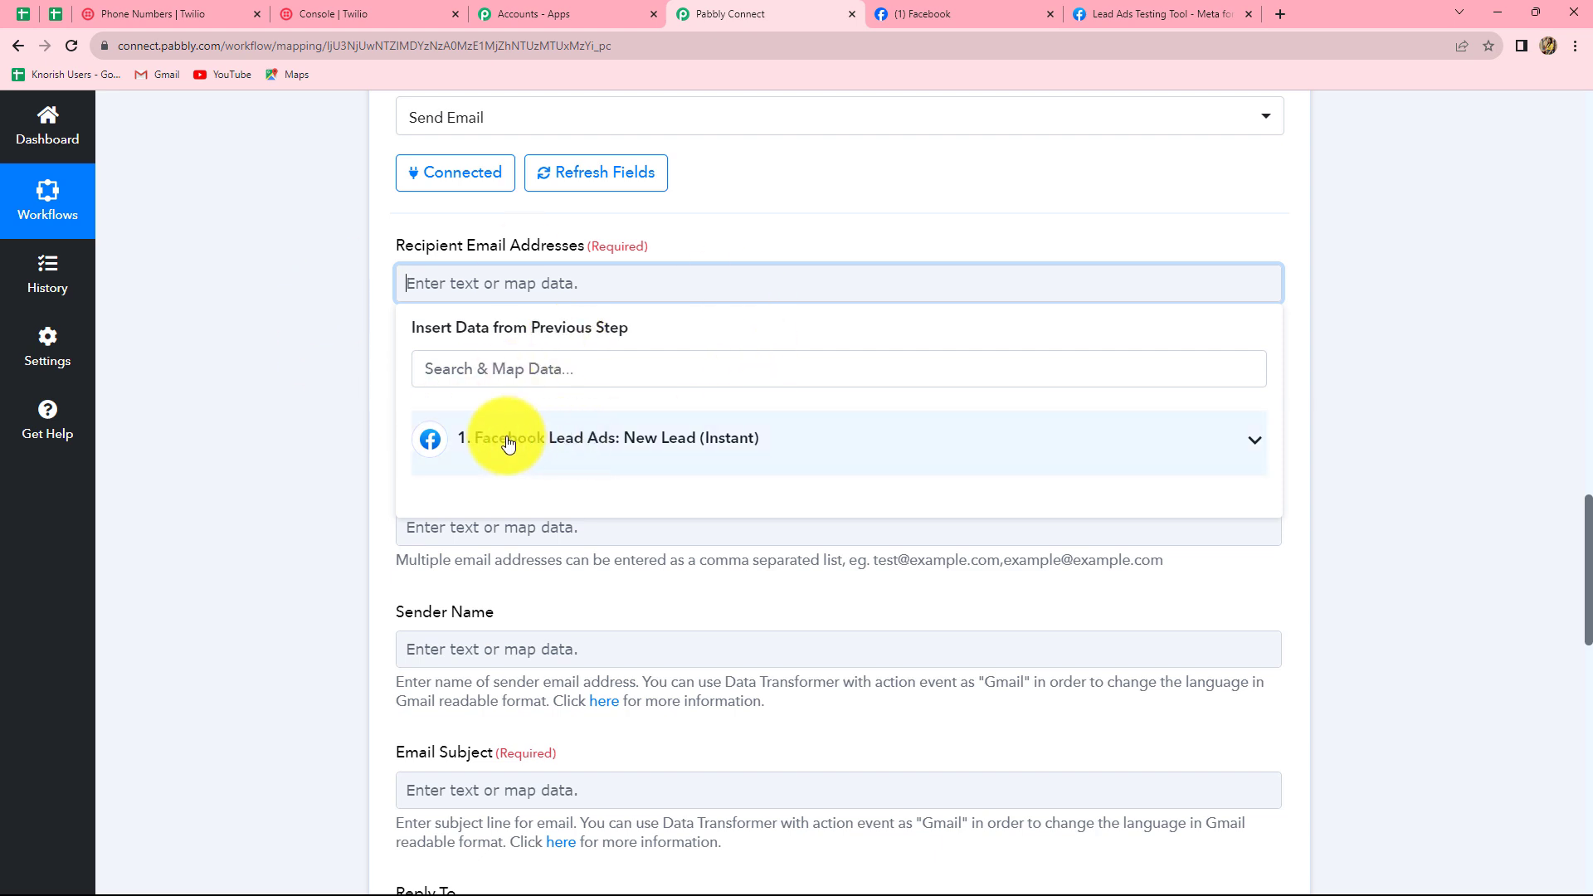
pyautogui.click(533, 440)
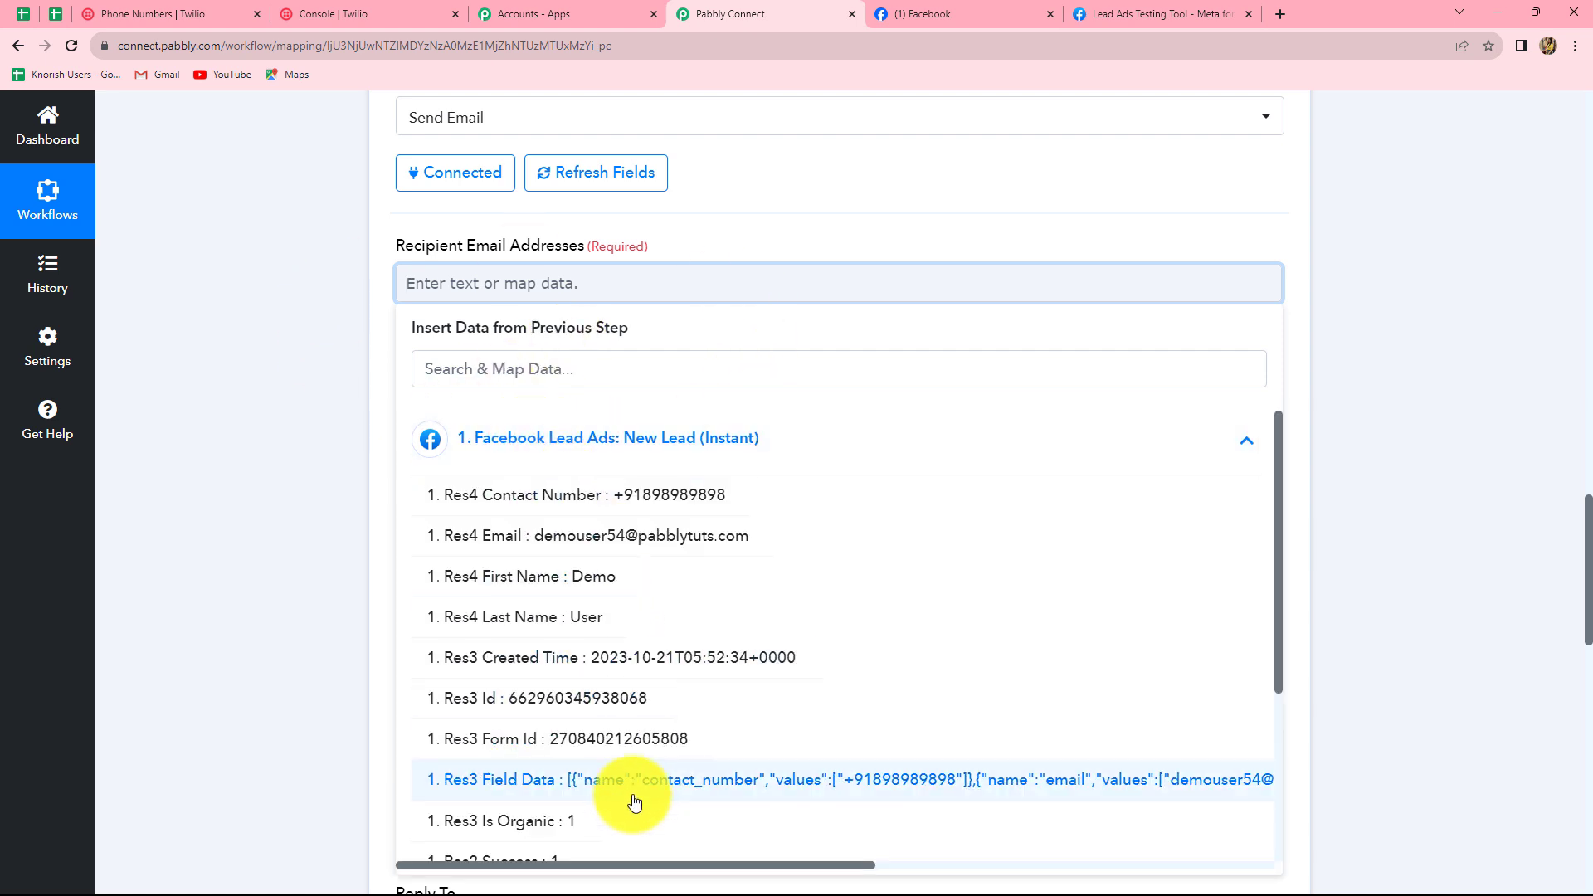
pyautogui.click(636, 537)
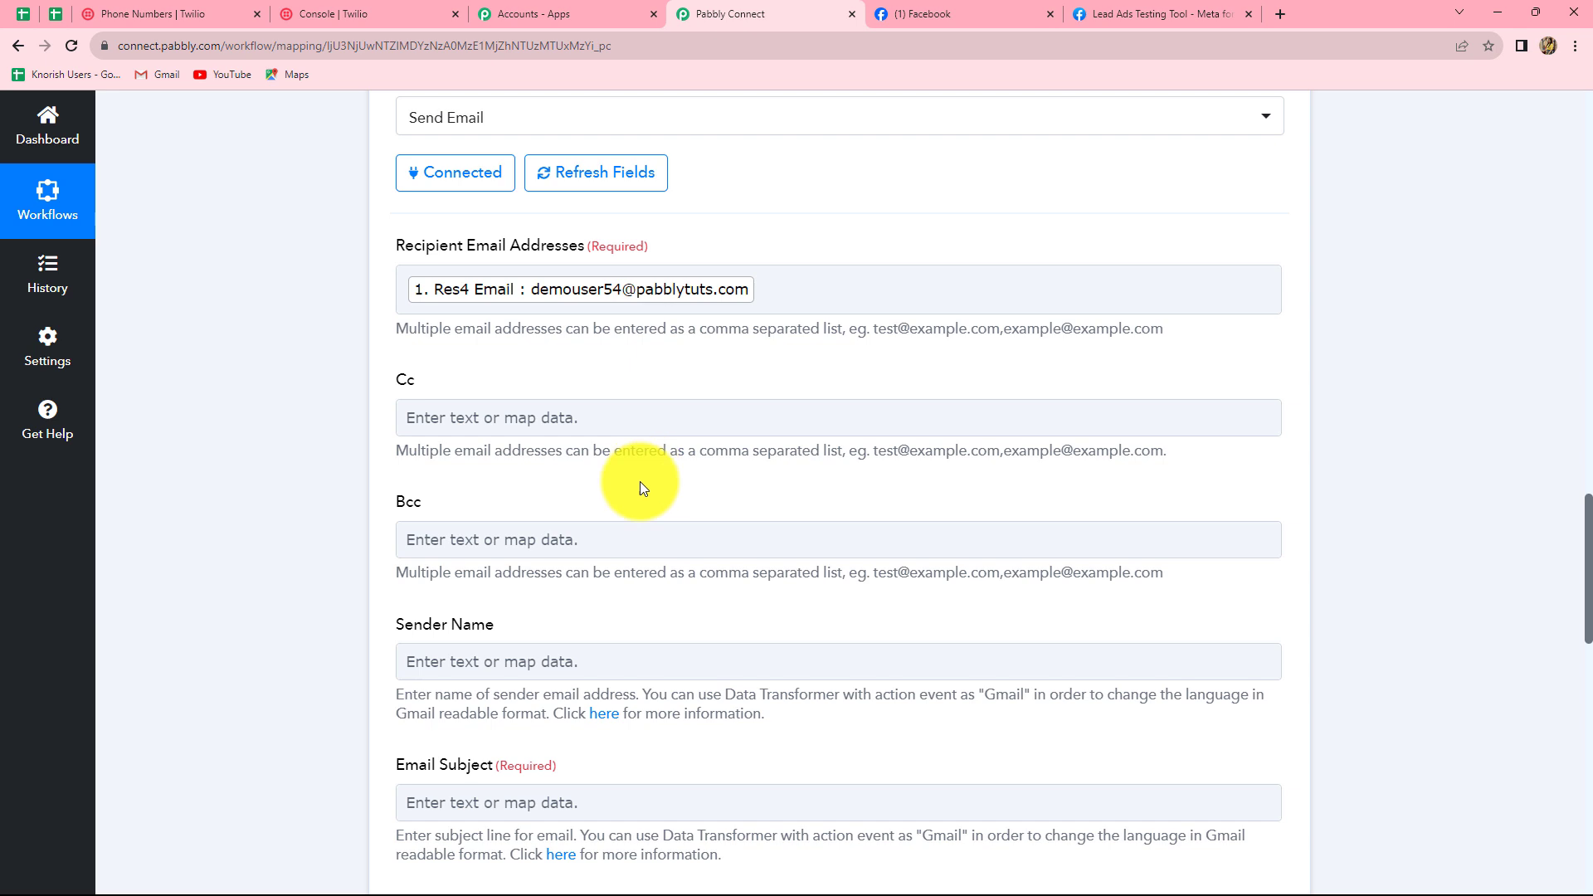
# - Enter 'Sparkle Evenings' in the Sender Name field
pyautogui.scroll(-4, 615, 494)
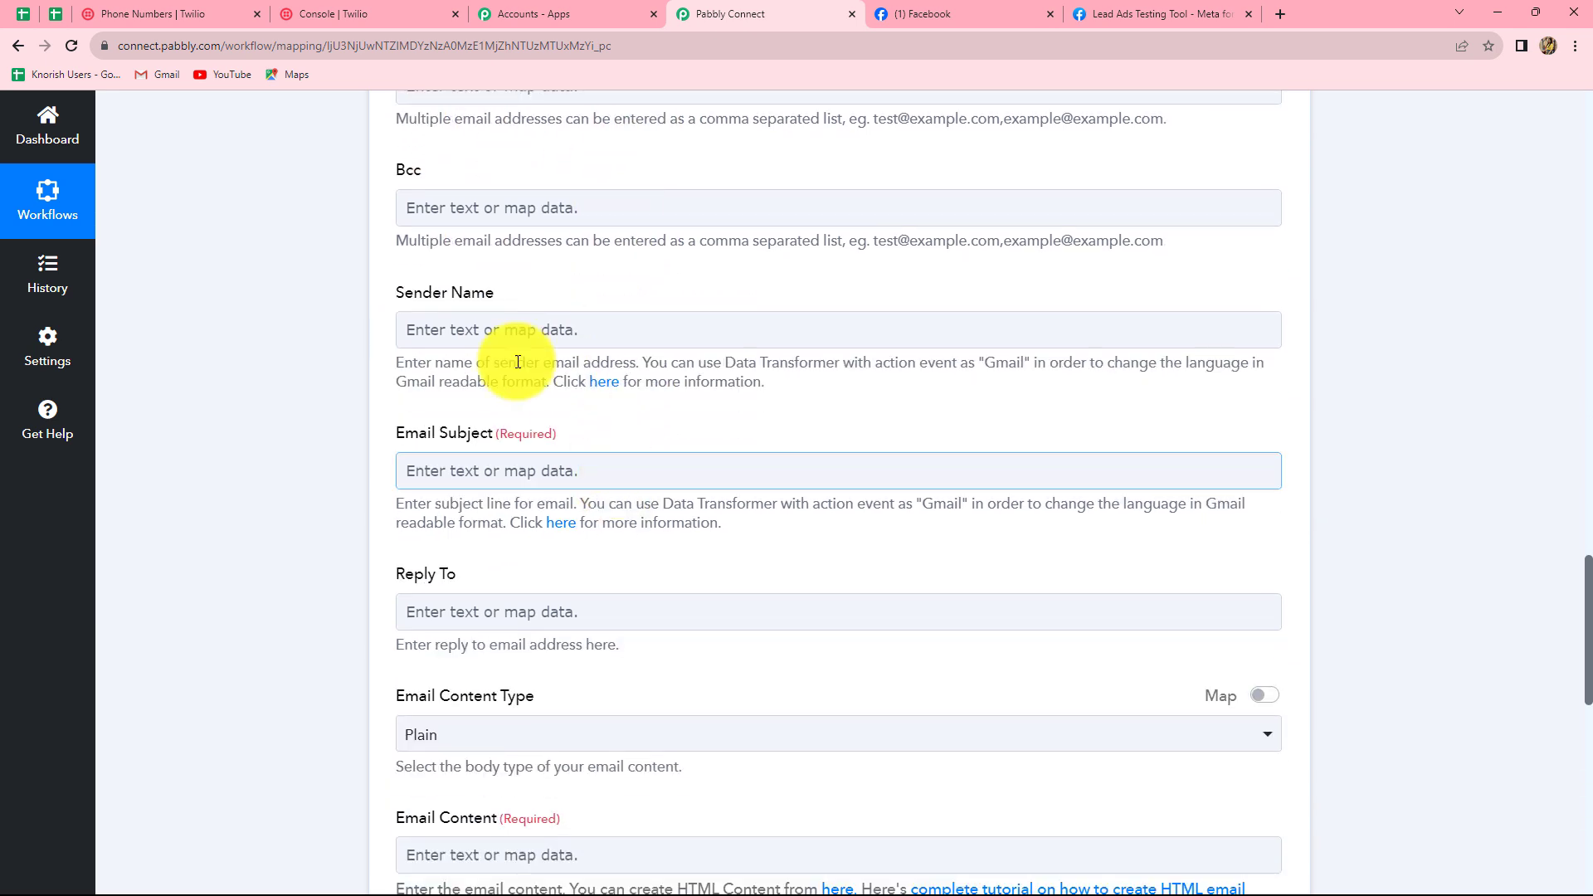
pyautogui.click(436, 325)
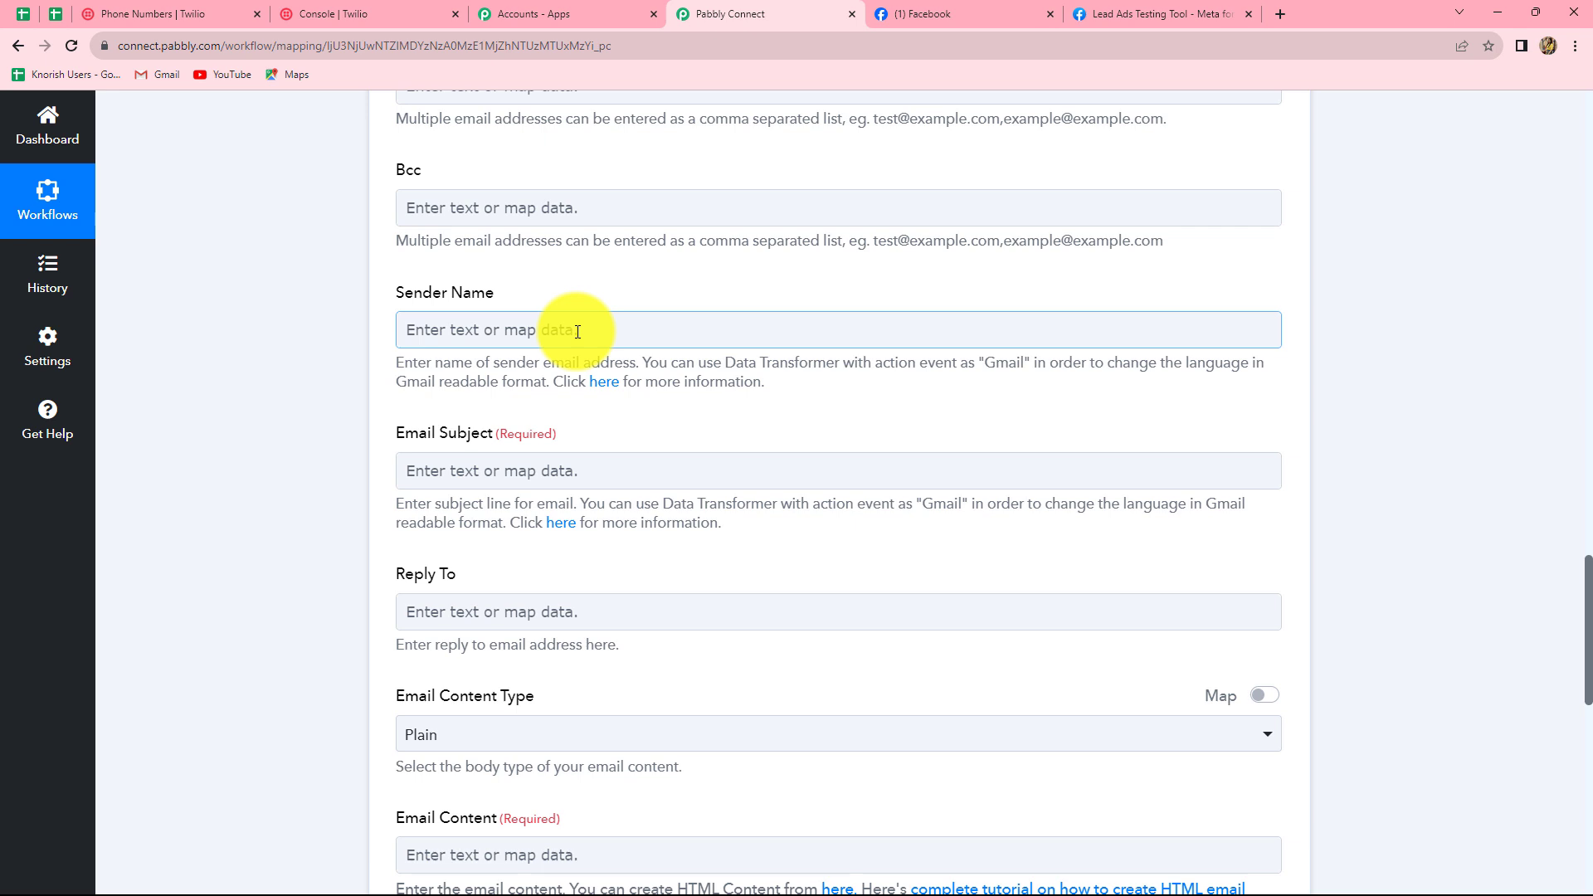
pyautogui.click(463, 328)
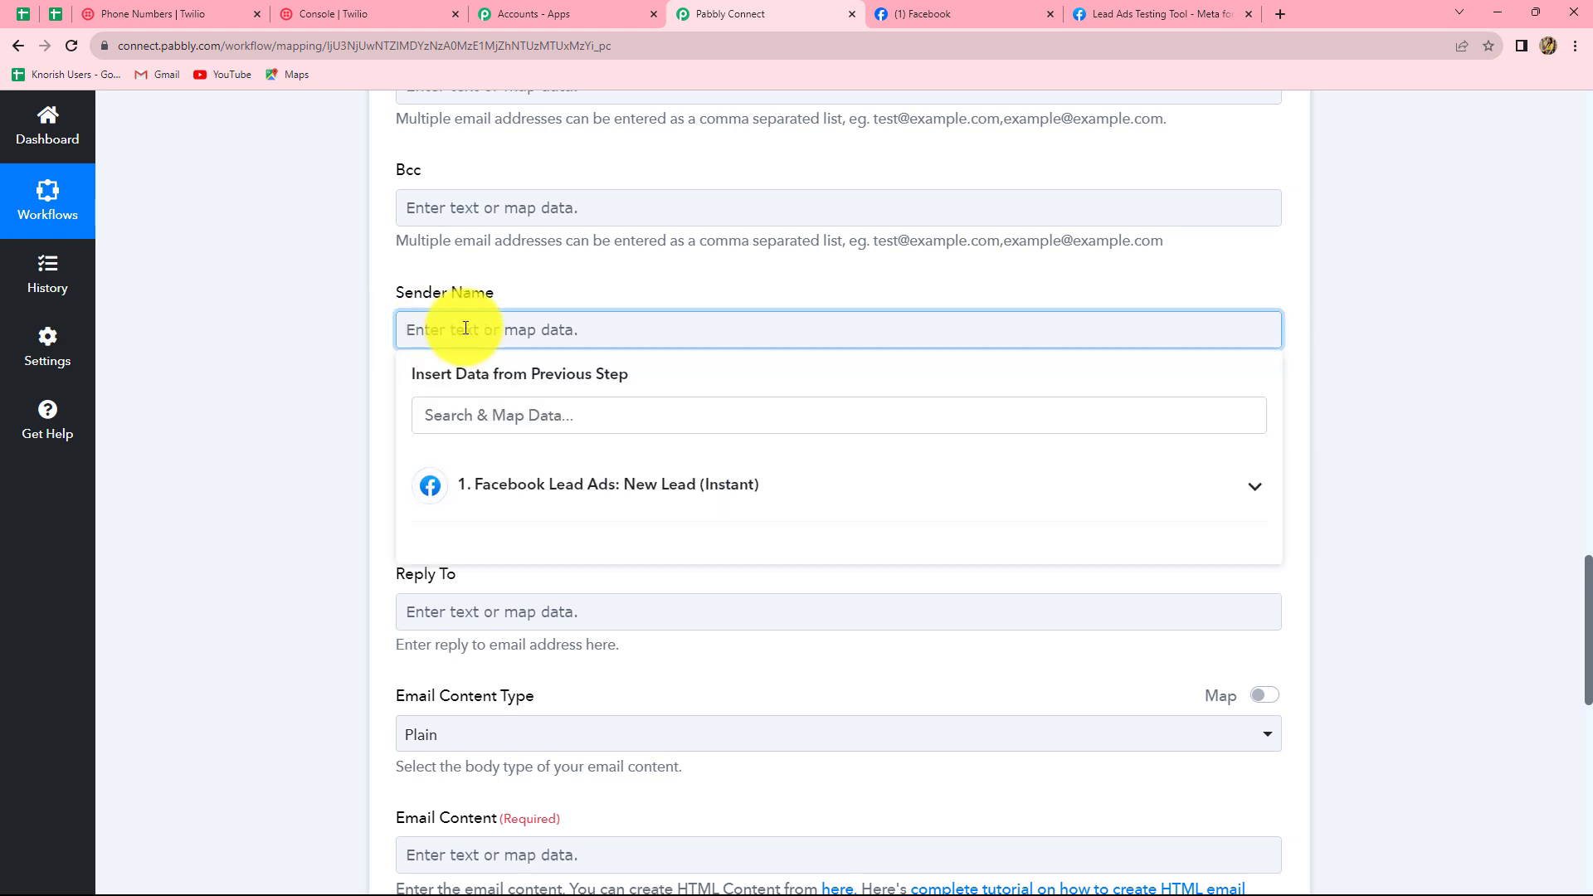
pyautogui.write('Sparkle Evenings')
pyautogui.click(605, 356)
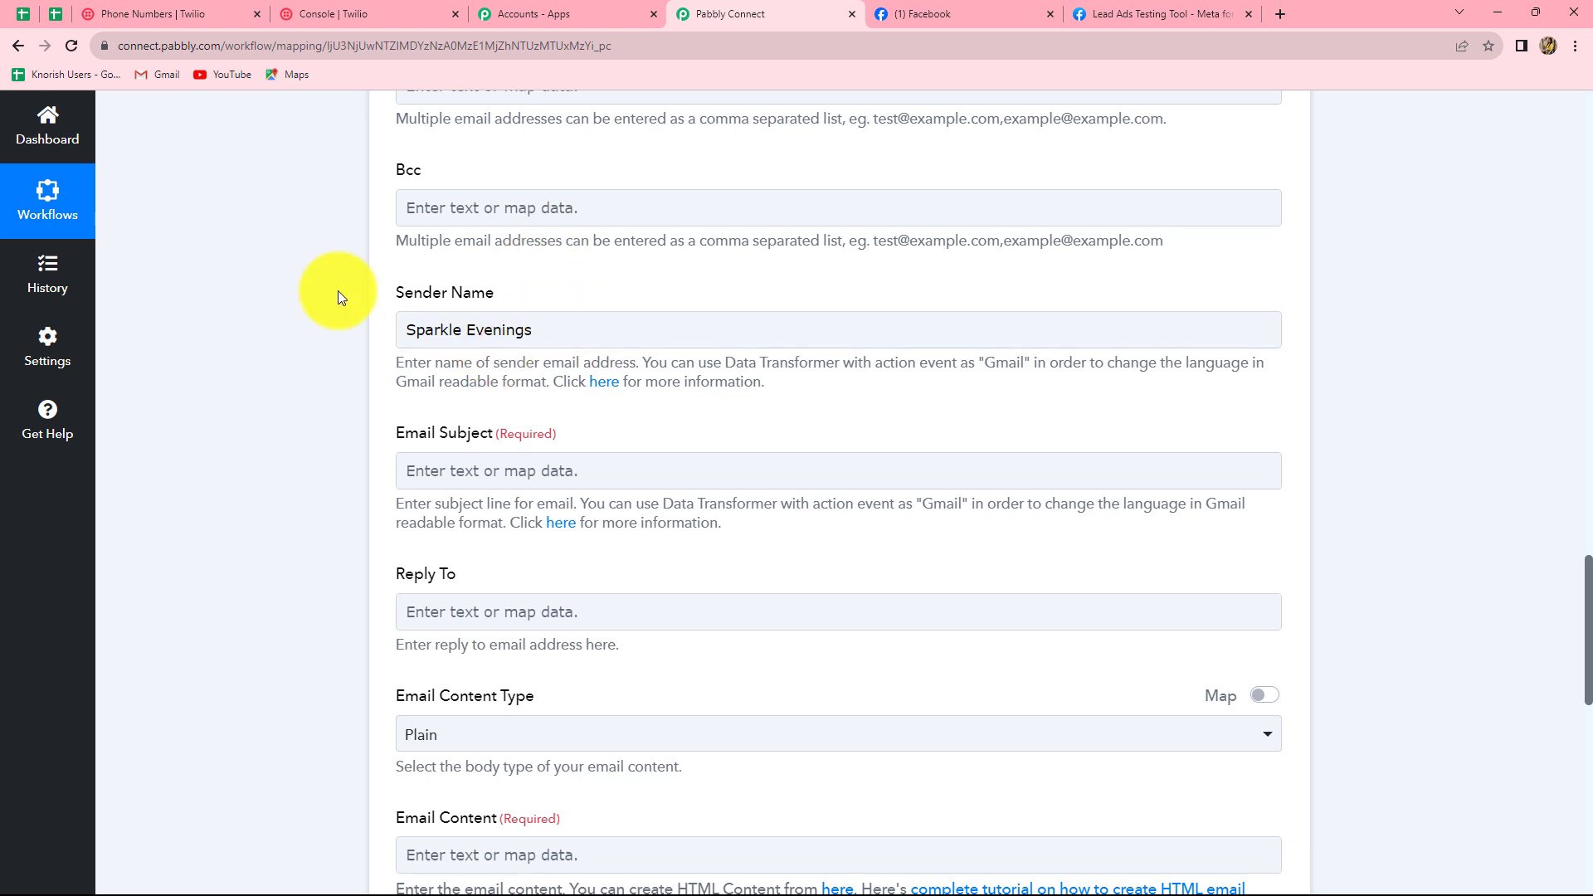
pyautogui.click(451, 346)
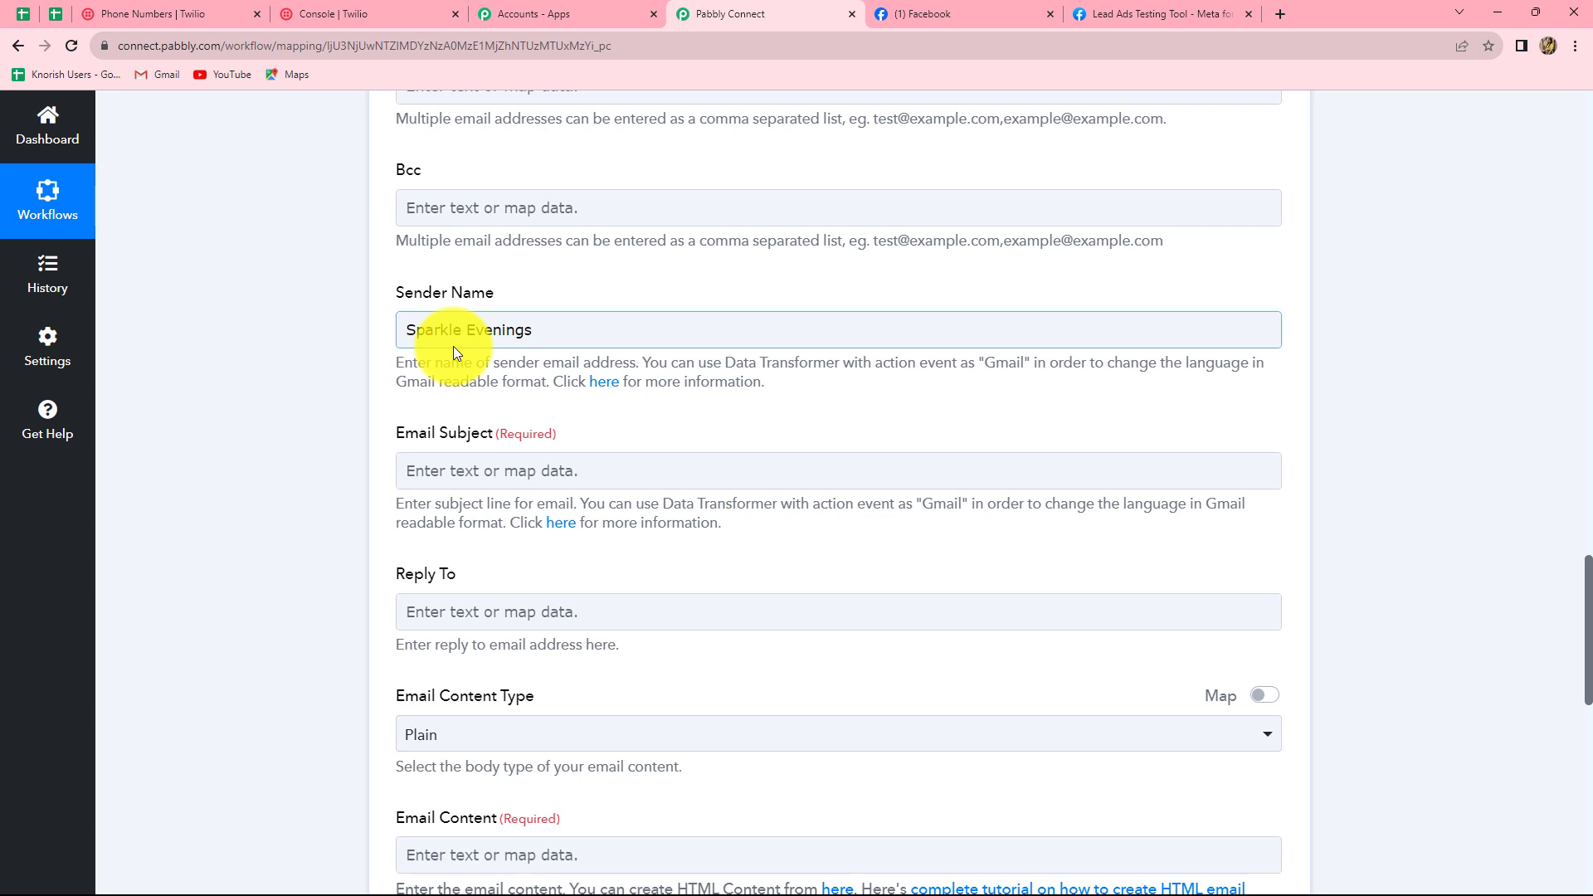
pyautogui.click(316, 157)
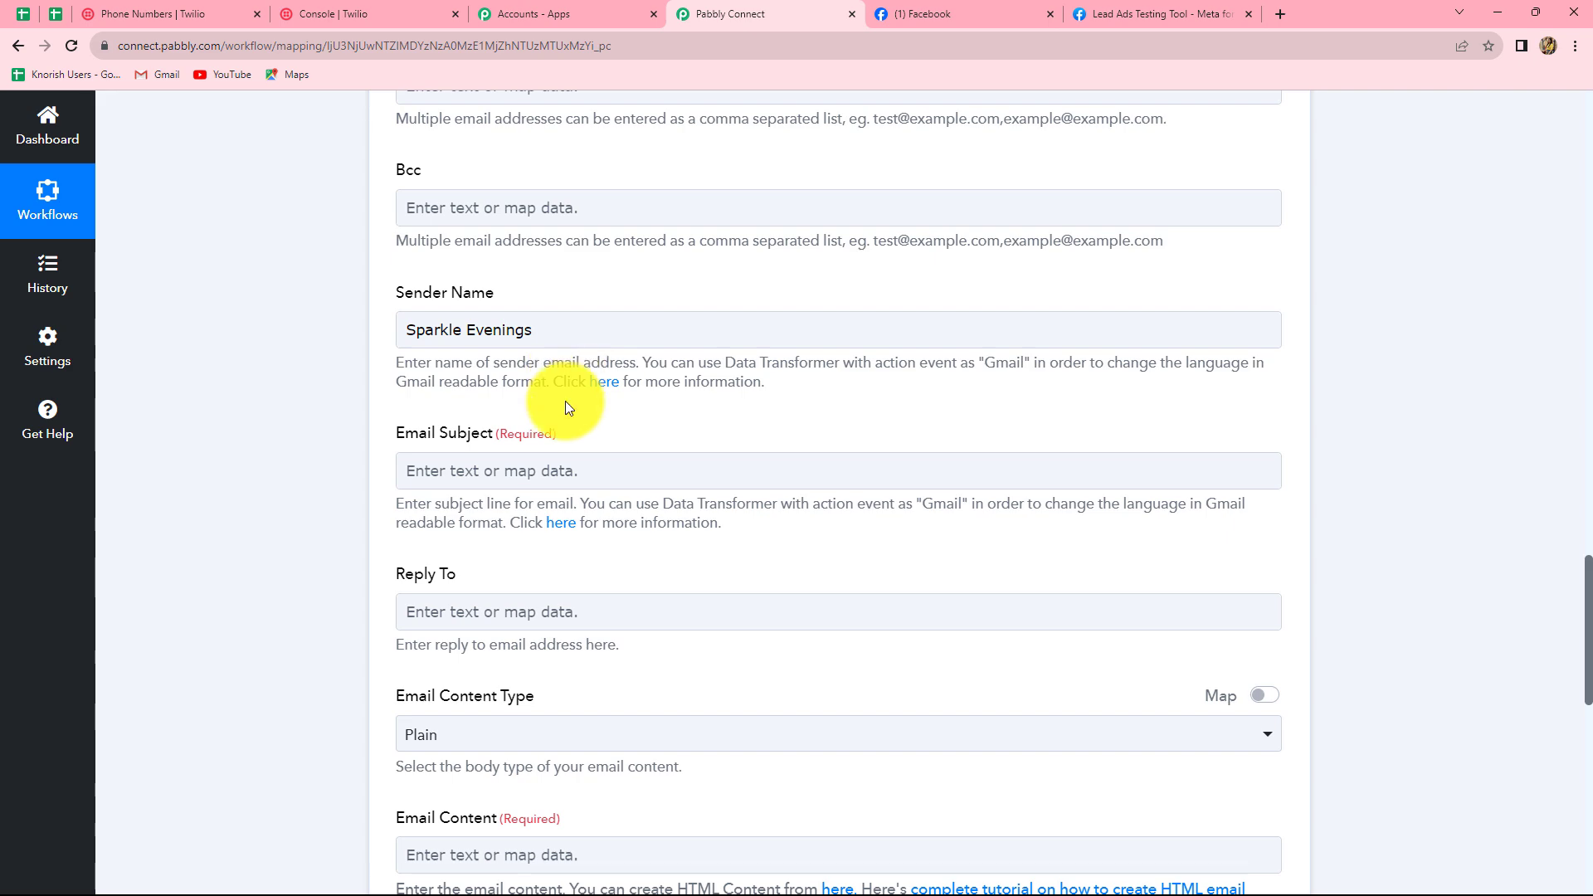
pyautogui.scroll(-3, 565, 401)
# - Type 'Registration Confirmed!' as the Email Subject
pyautogui.click(465, 221)
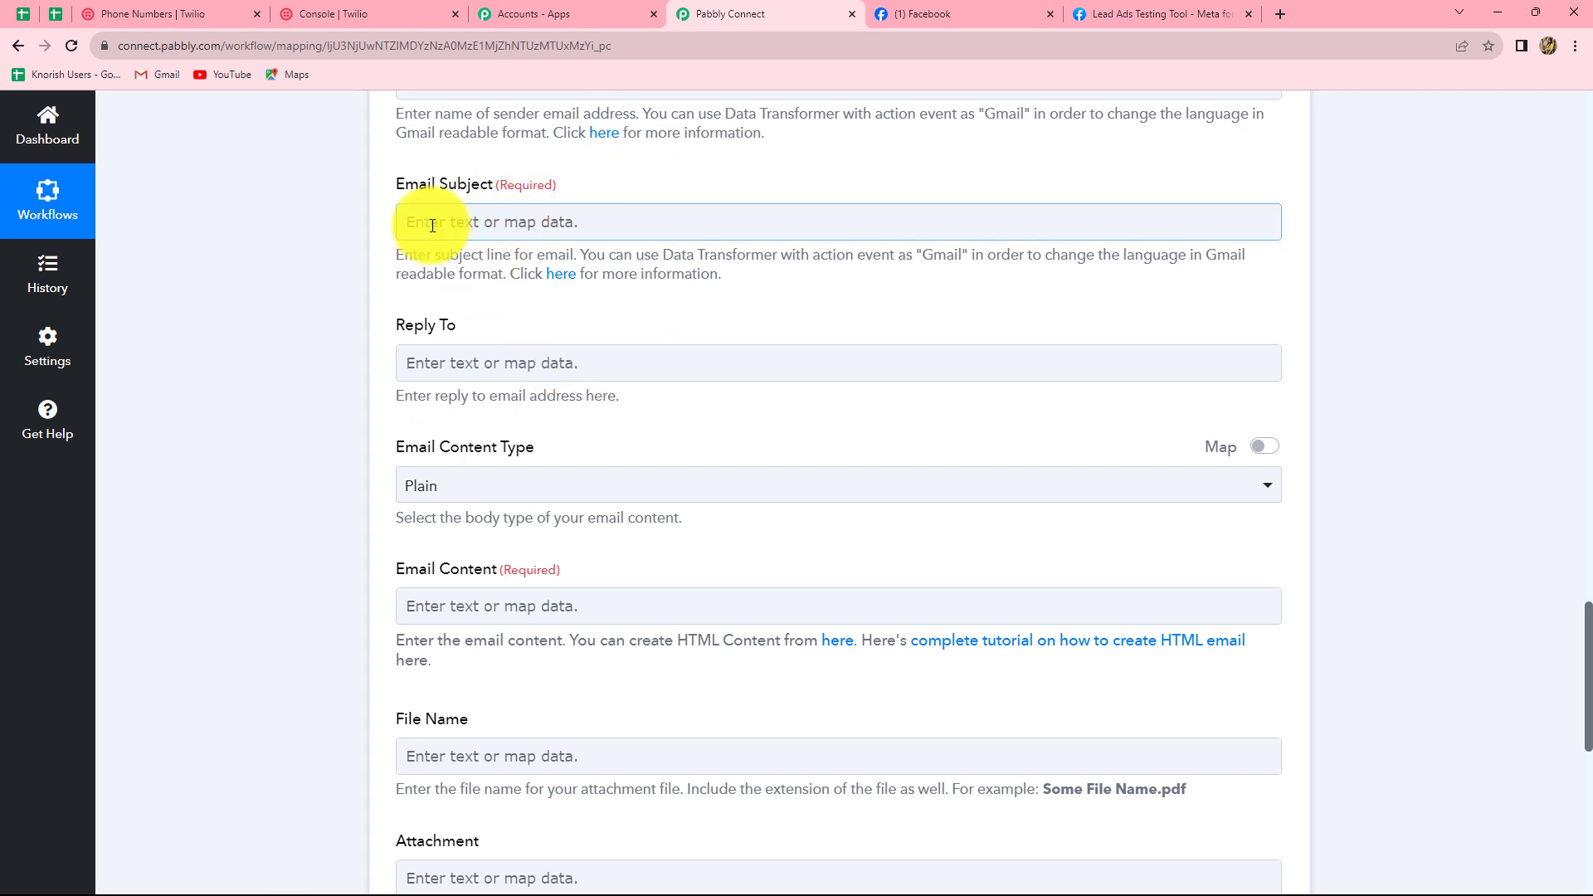
pyautogui.click(432, 225)
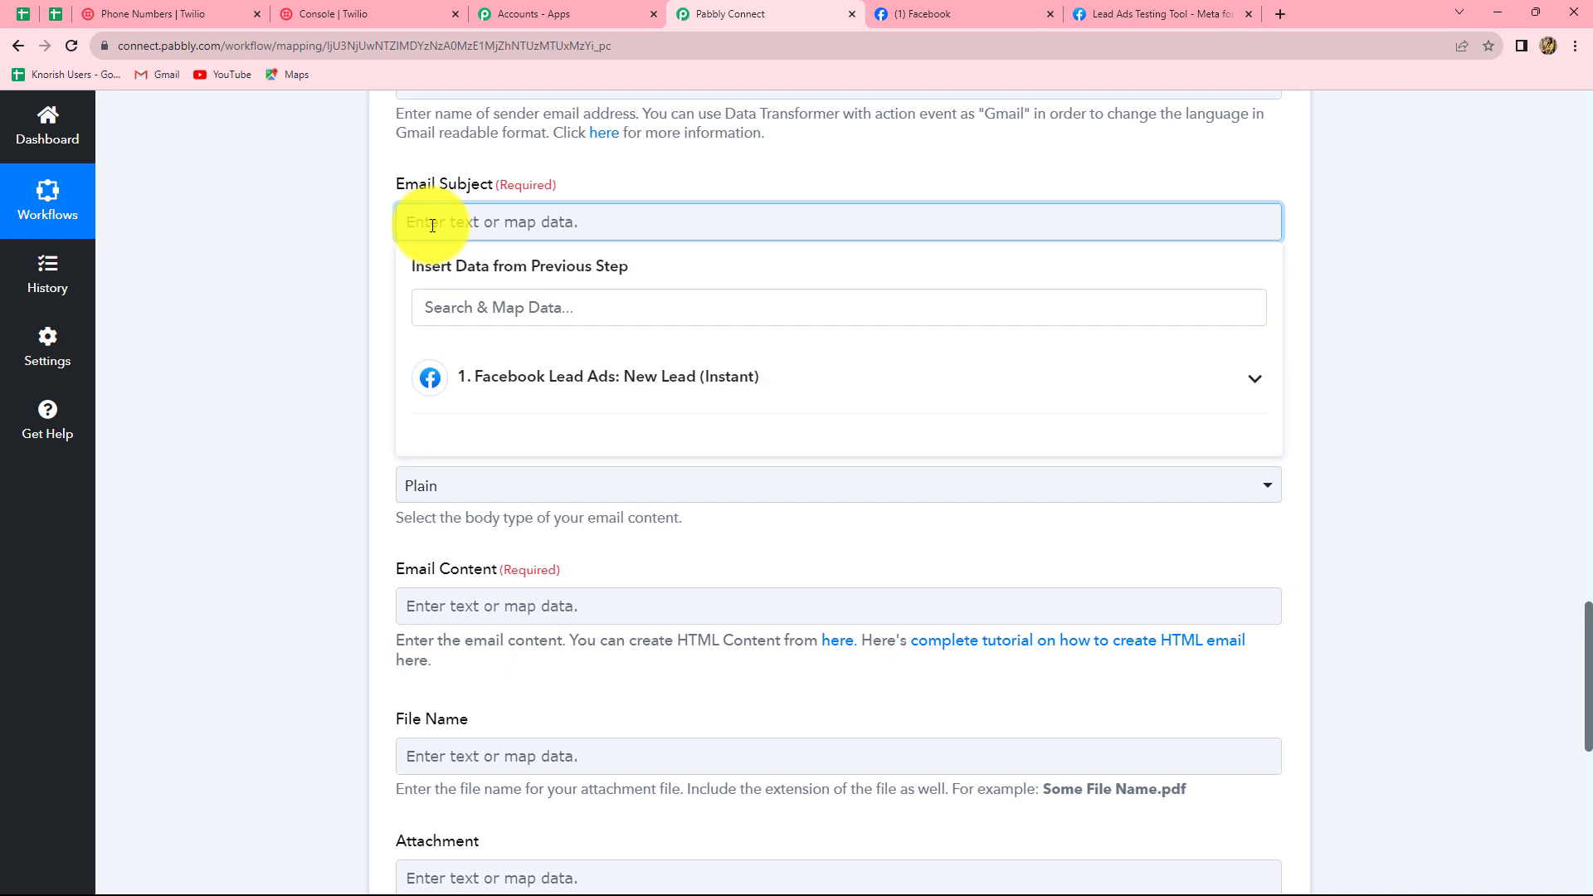
pyautogui.write('Registration Confirmed!')
pyautogui.click(1365, 386)
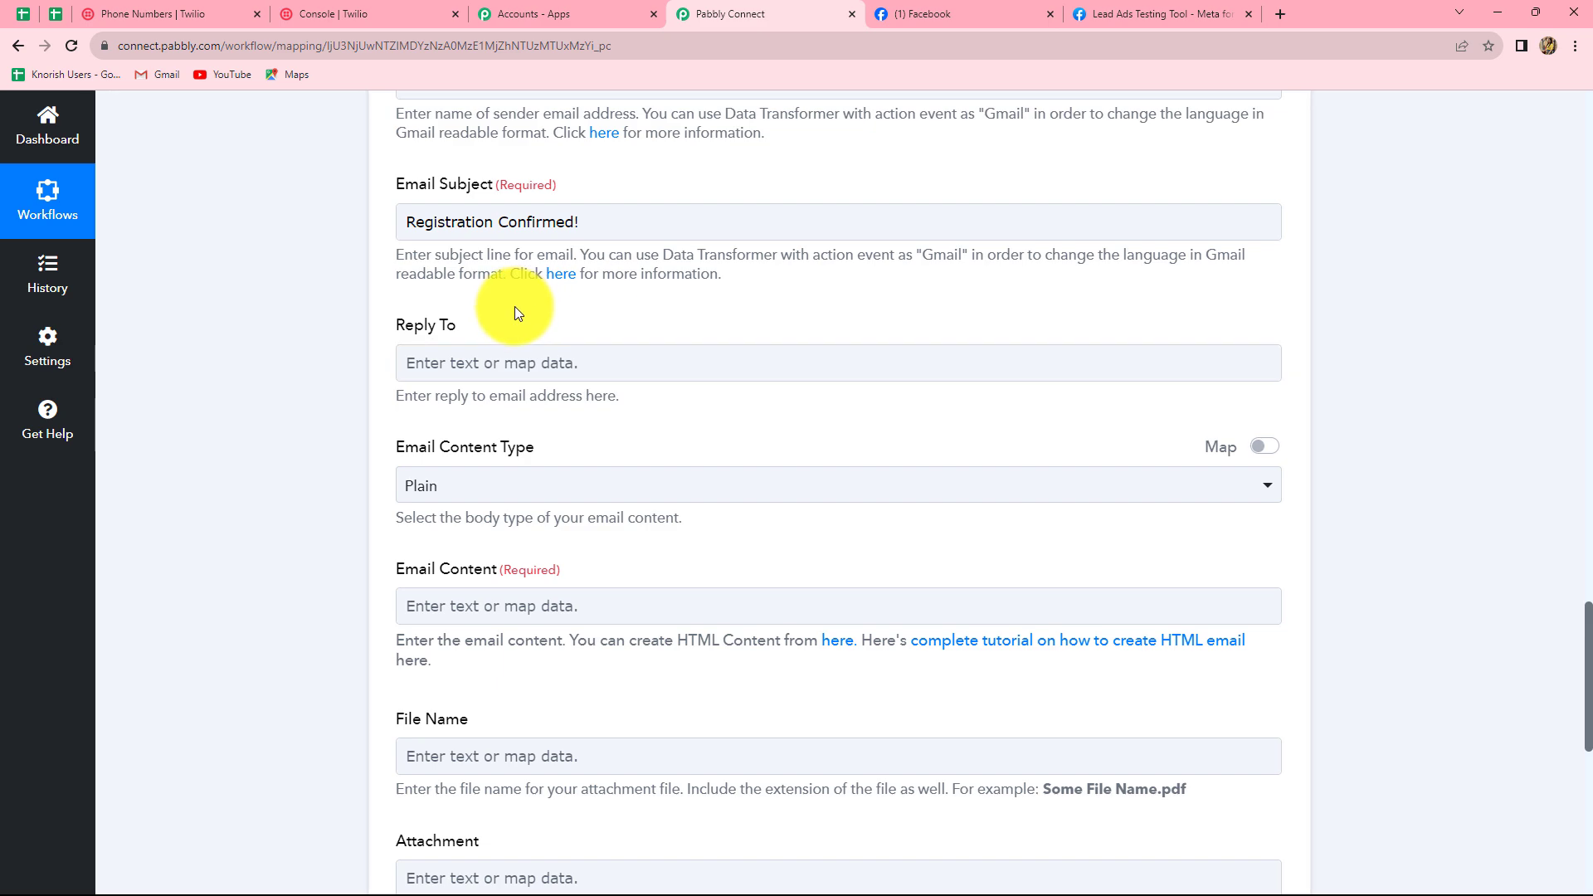
# - Put the cursor in the Email Content field, ready for the body
pyautogui.scroll(-3, 534, 359)
pyautogui.click(531, 360)
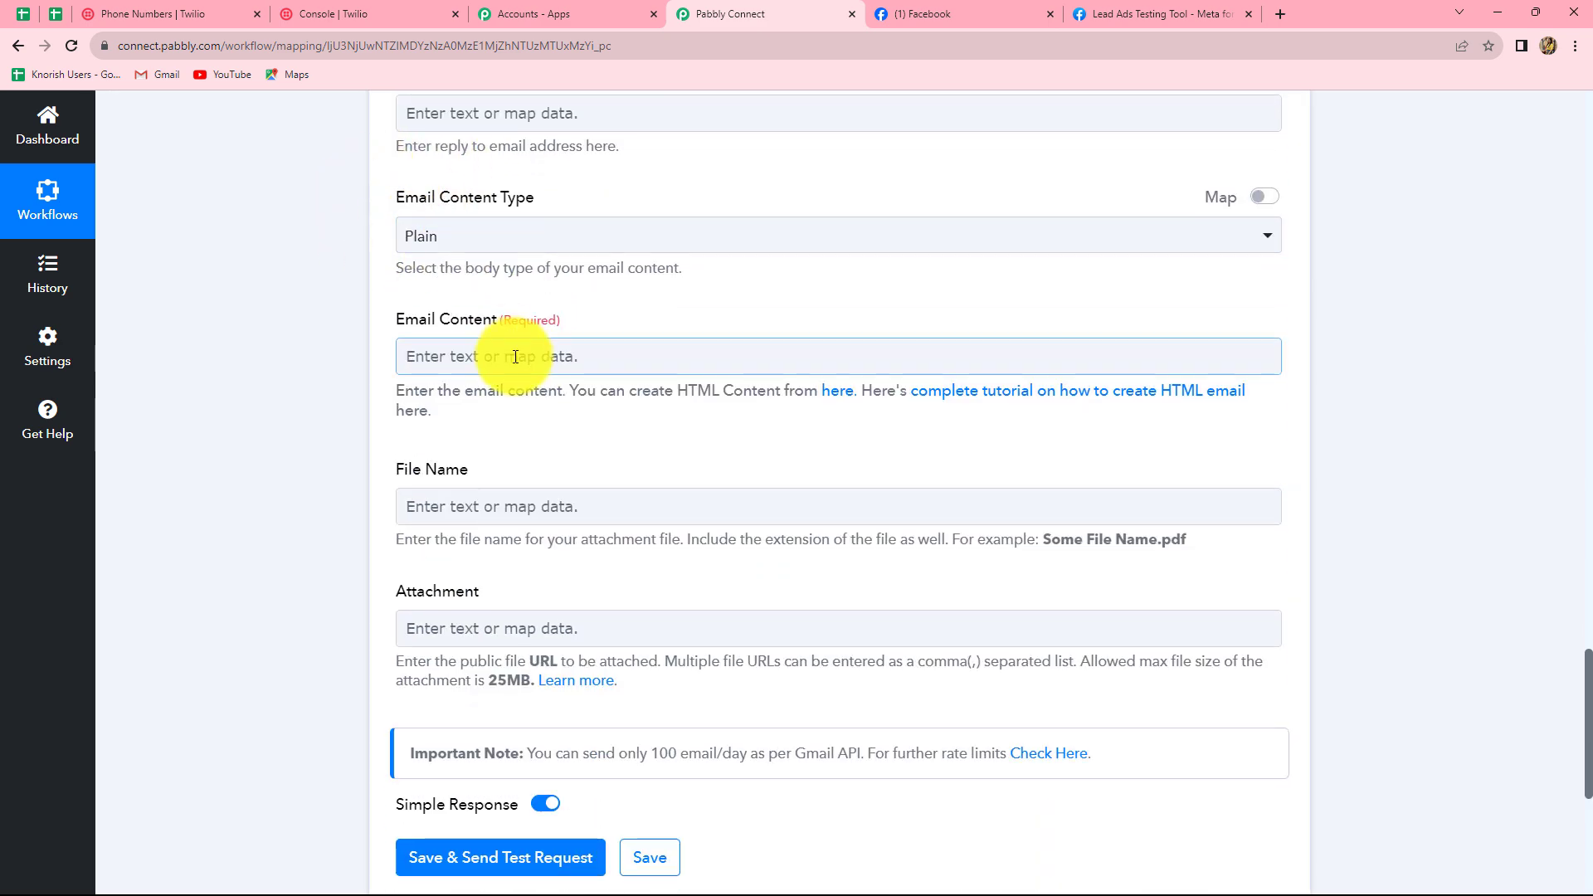
pyautogui.scroll(-2, 509, 355)
pyautogui.click(458, 199)
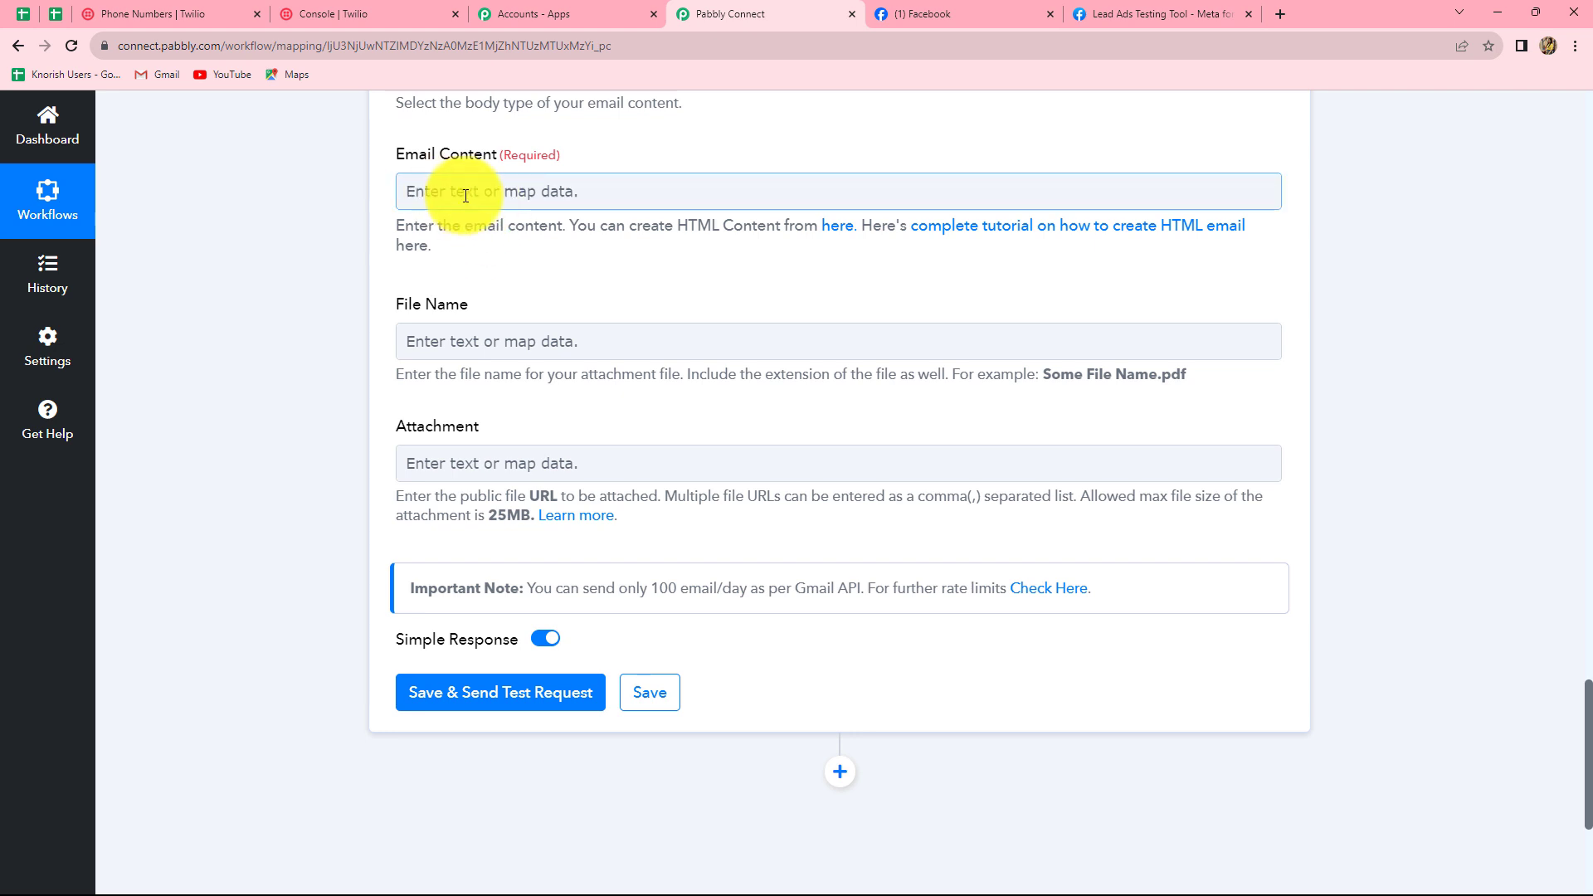
# - Start the body with 'Hello,' and the lead's first name, then paste the booking-confirmation message
pyautogui.click(518, 189)
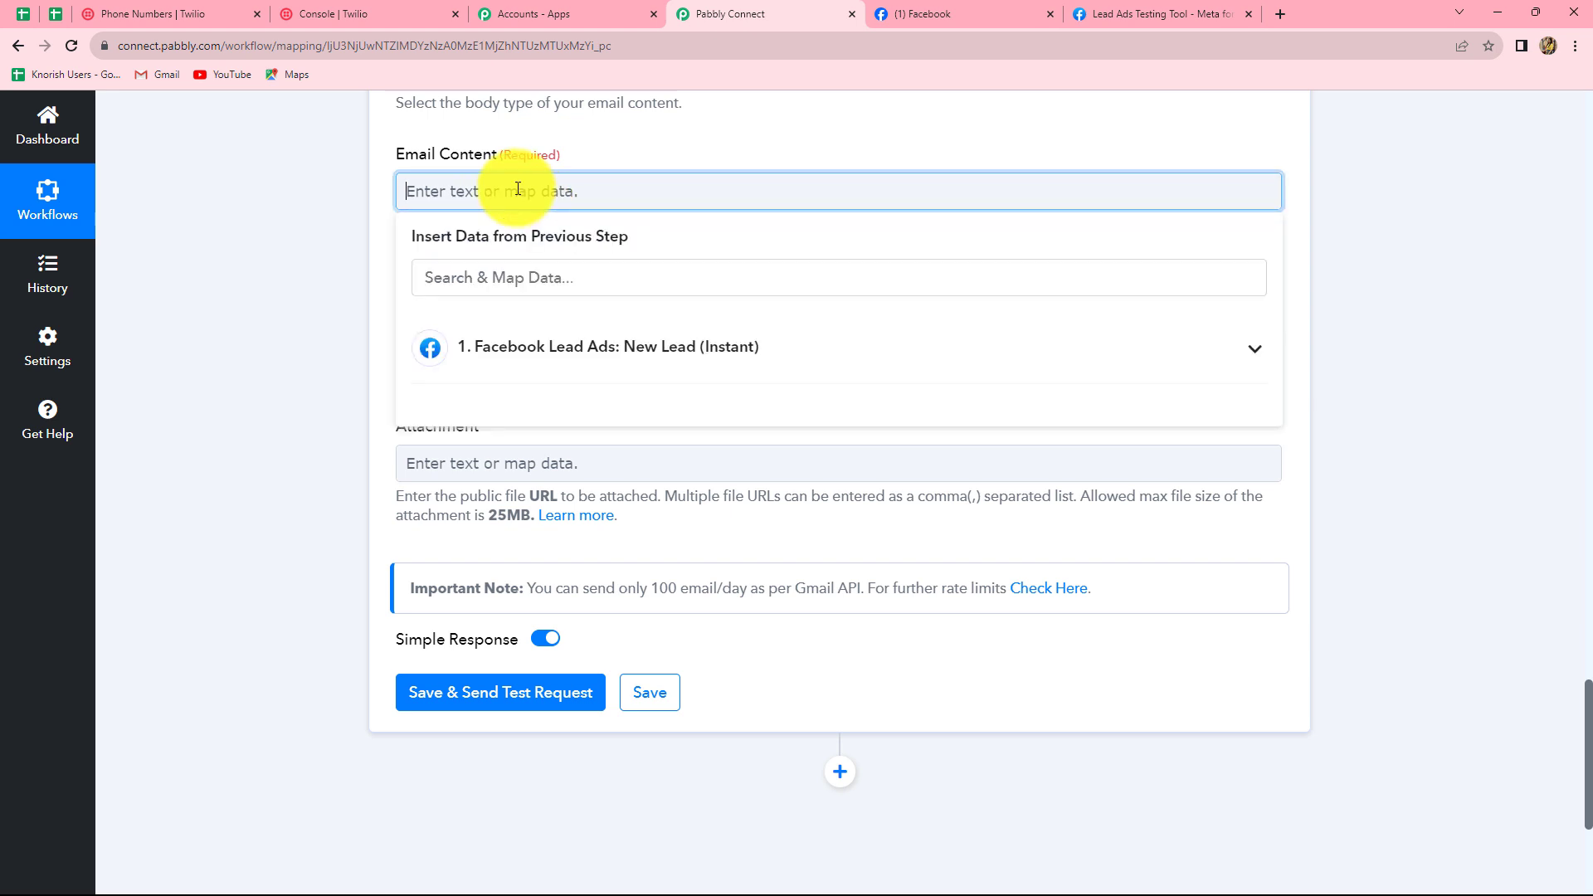
pyautogui.write('Hello,')
pyautogui.click(550, 346)
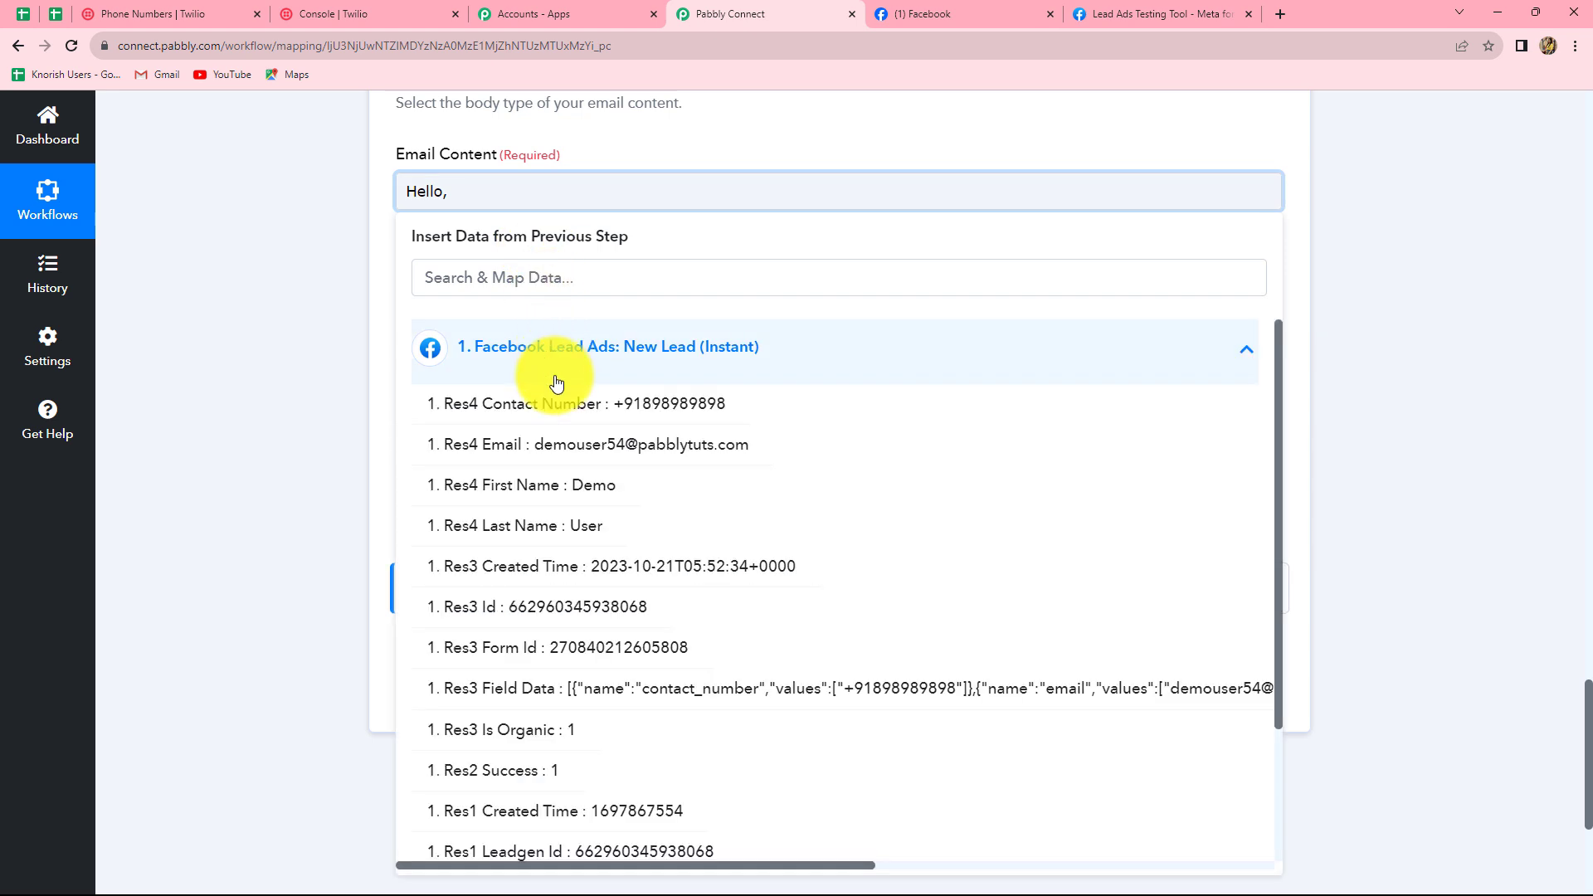
pyautogui.click(573, 489)
pyautogui.click(333, 365)
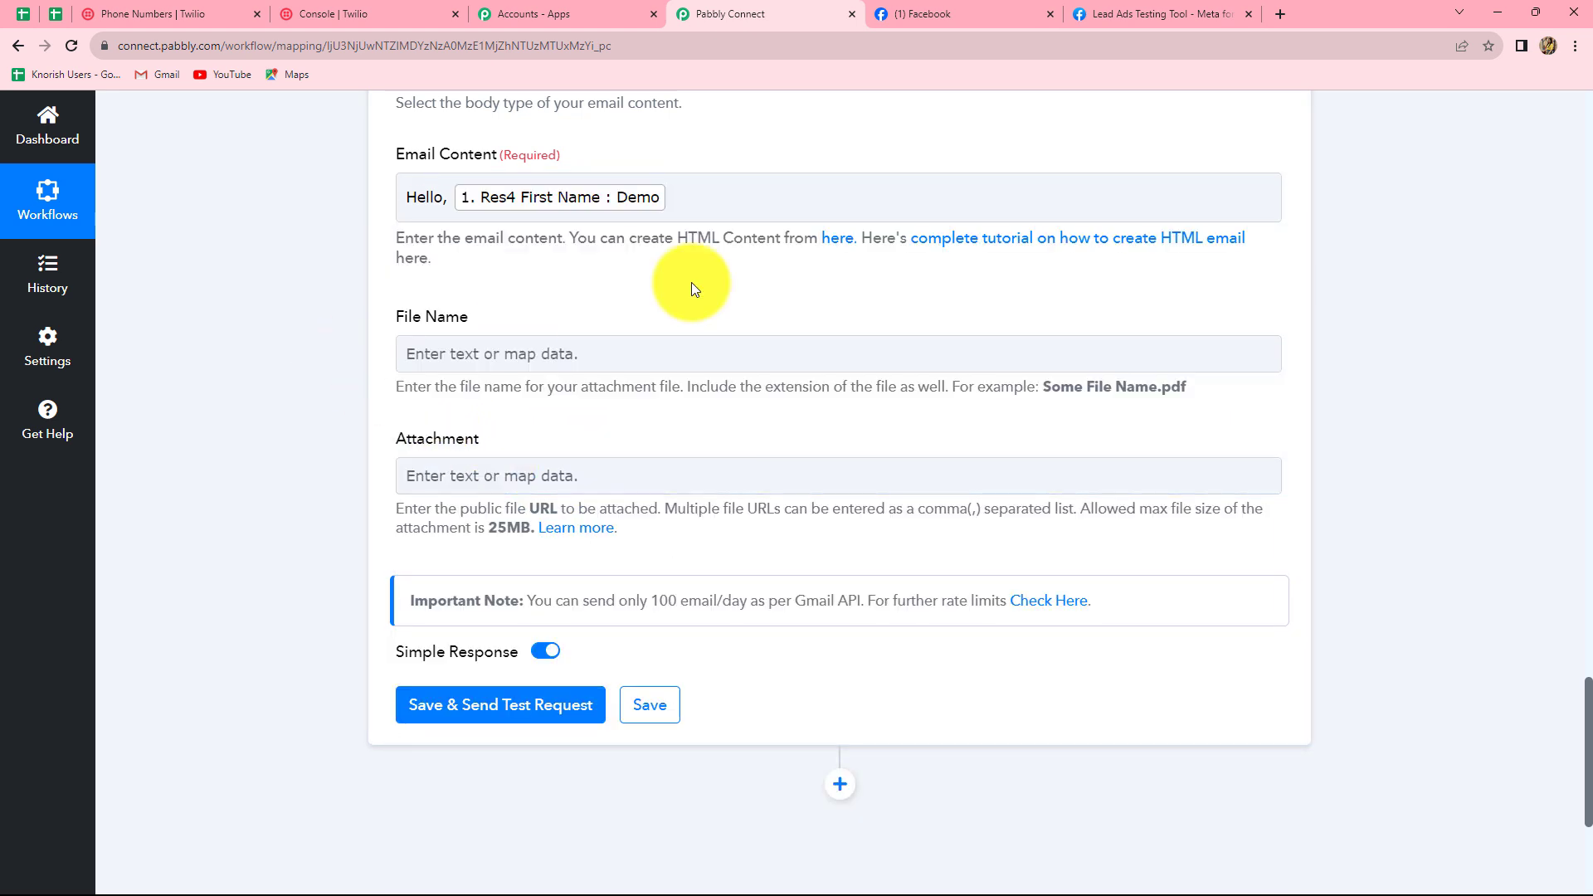
pyautogui.click(677, 197)
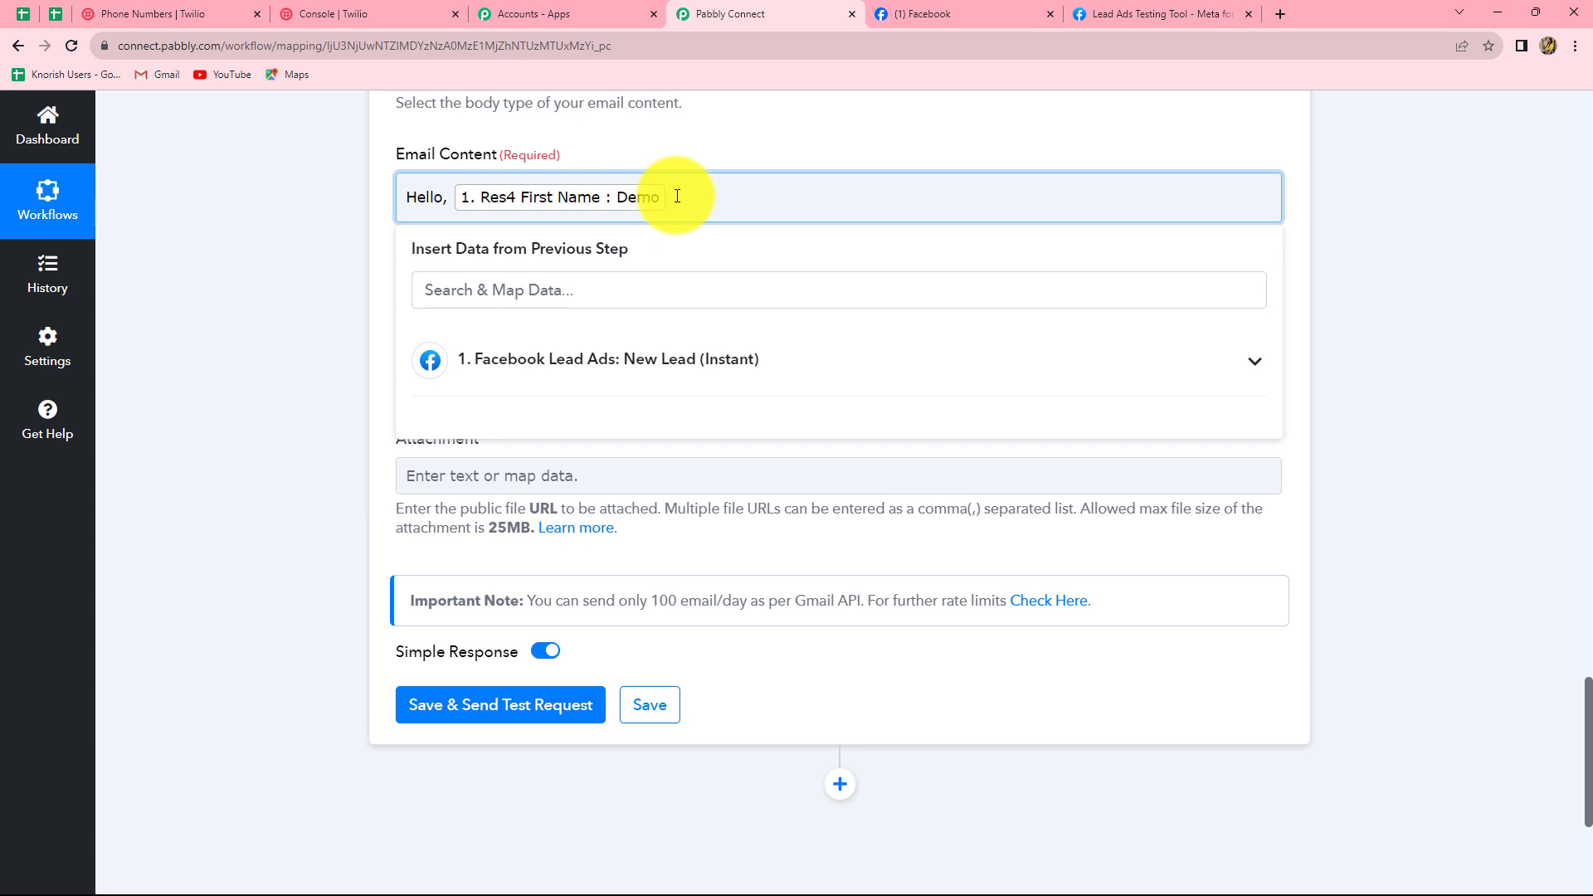
pyautogui.hotkey('ctrl', 'v')
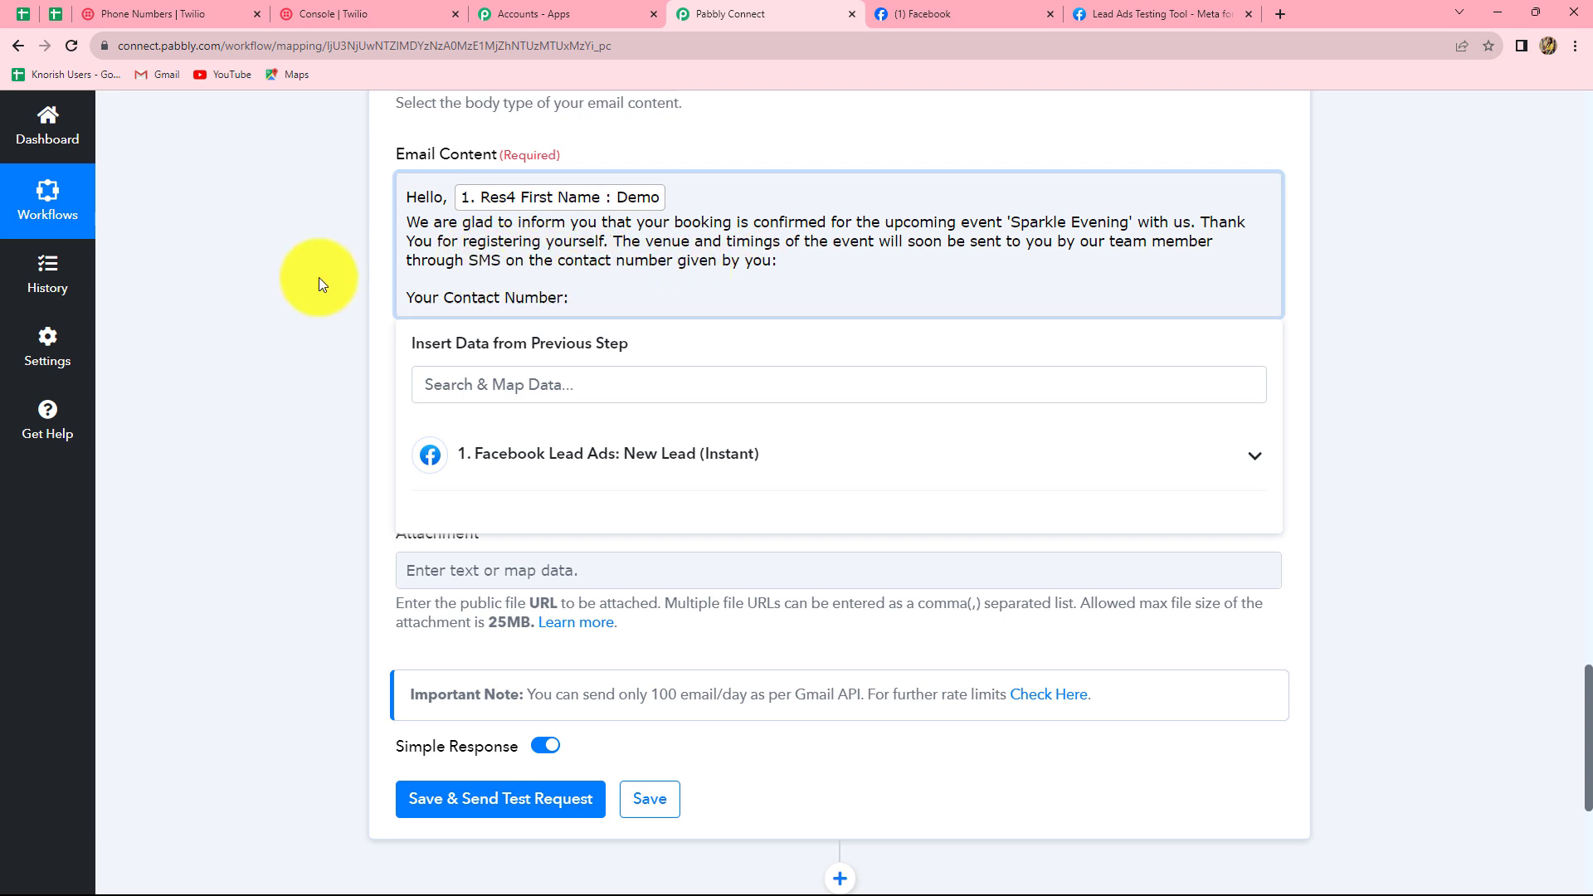
# - Insert Res4 Contact Number and add the 'Thank You' / 'Team, Sparkle Evenings' sign-off
pyautogui.click(675, 456)
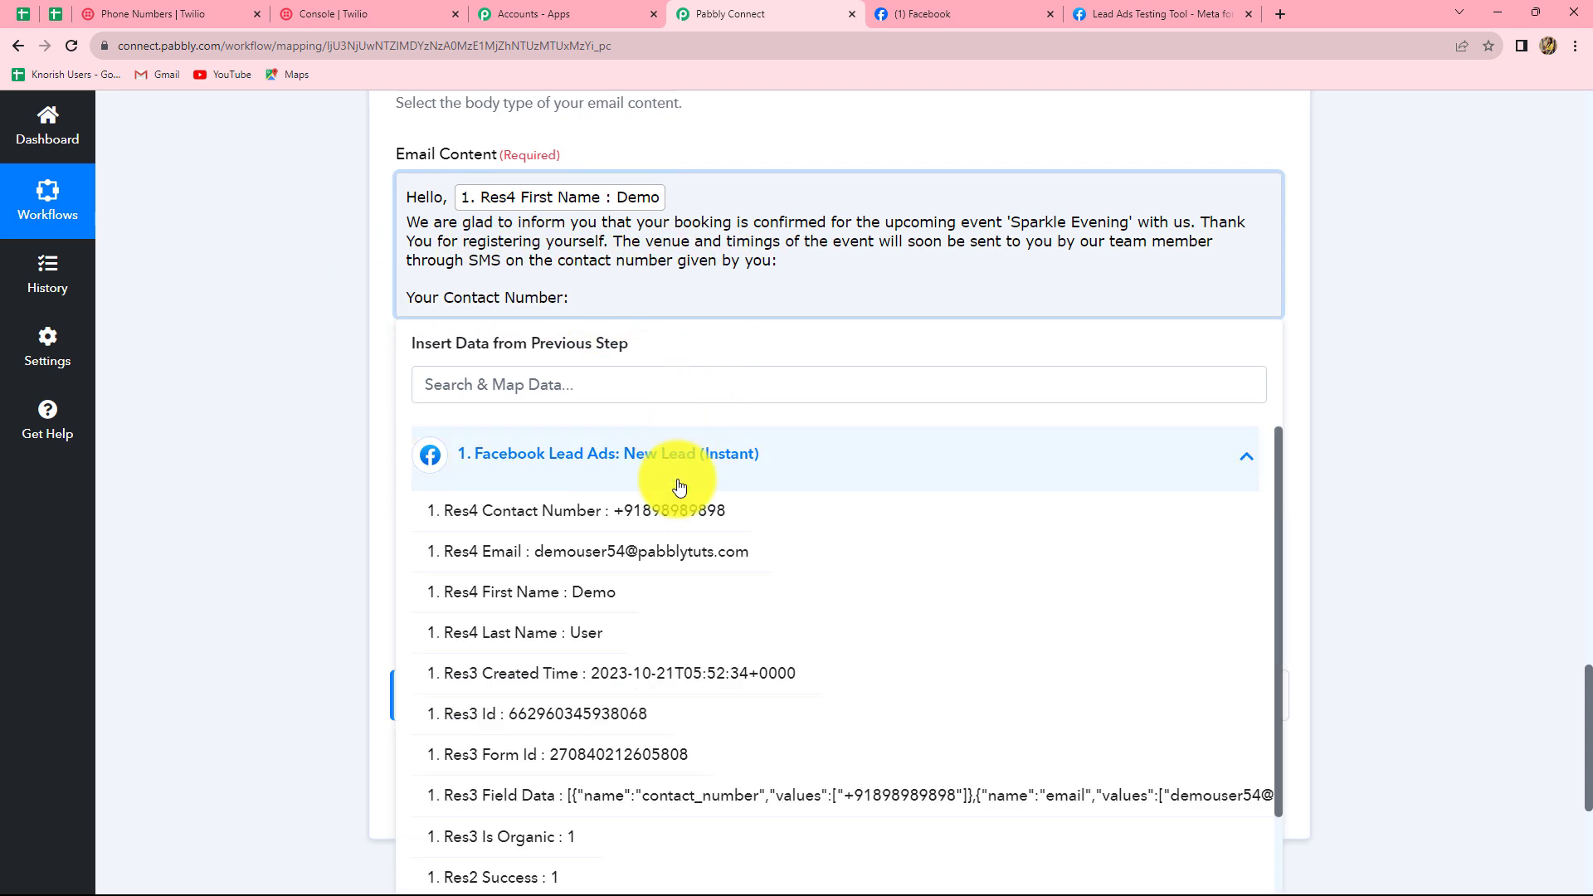
pyautogui.click(685, 521)
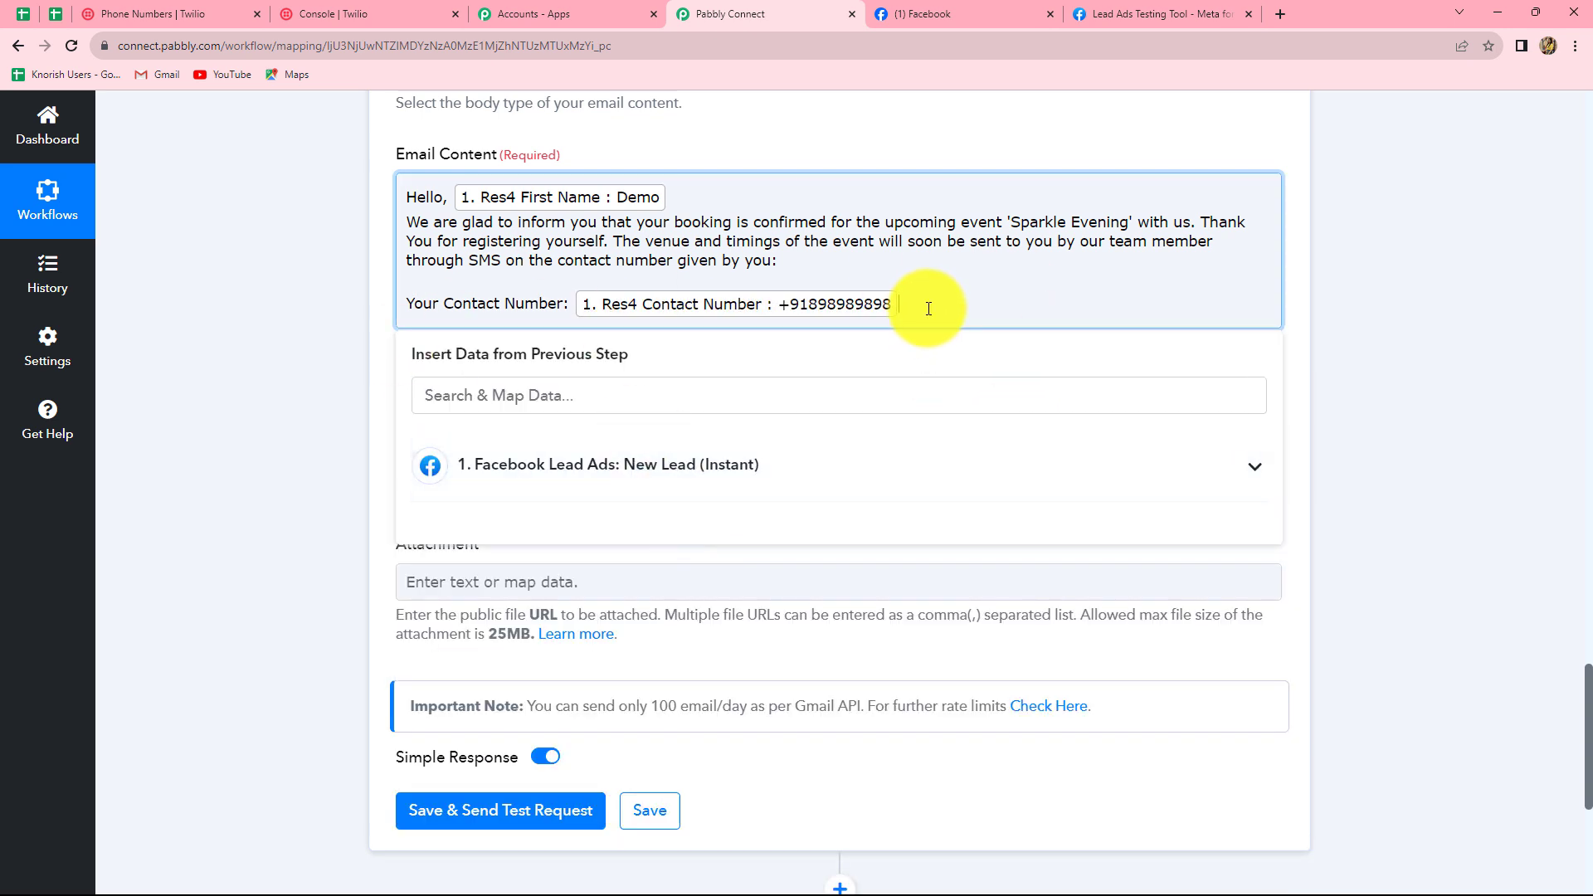
pyautogui.press('Return')
pyautogui.press('Return')
pyautogui.write('Thank You')
pyautogui.press('Return')
pyautogui.write('Team')
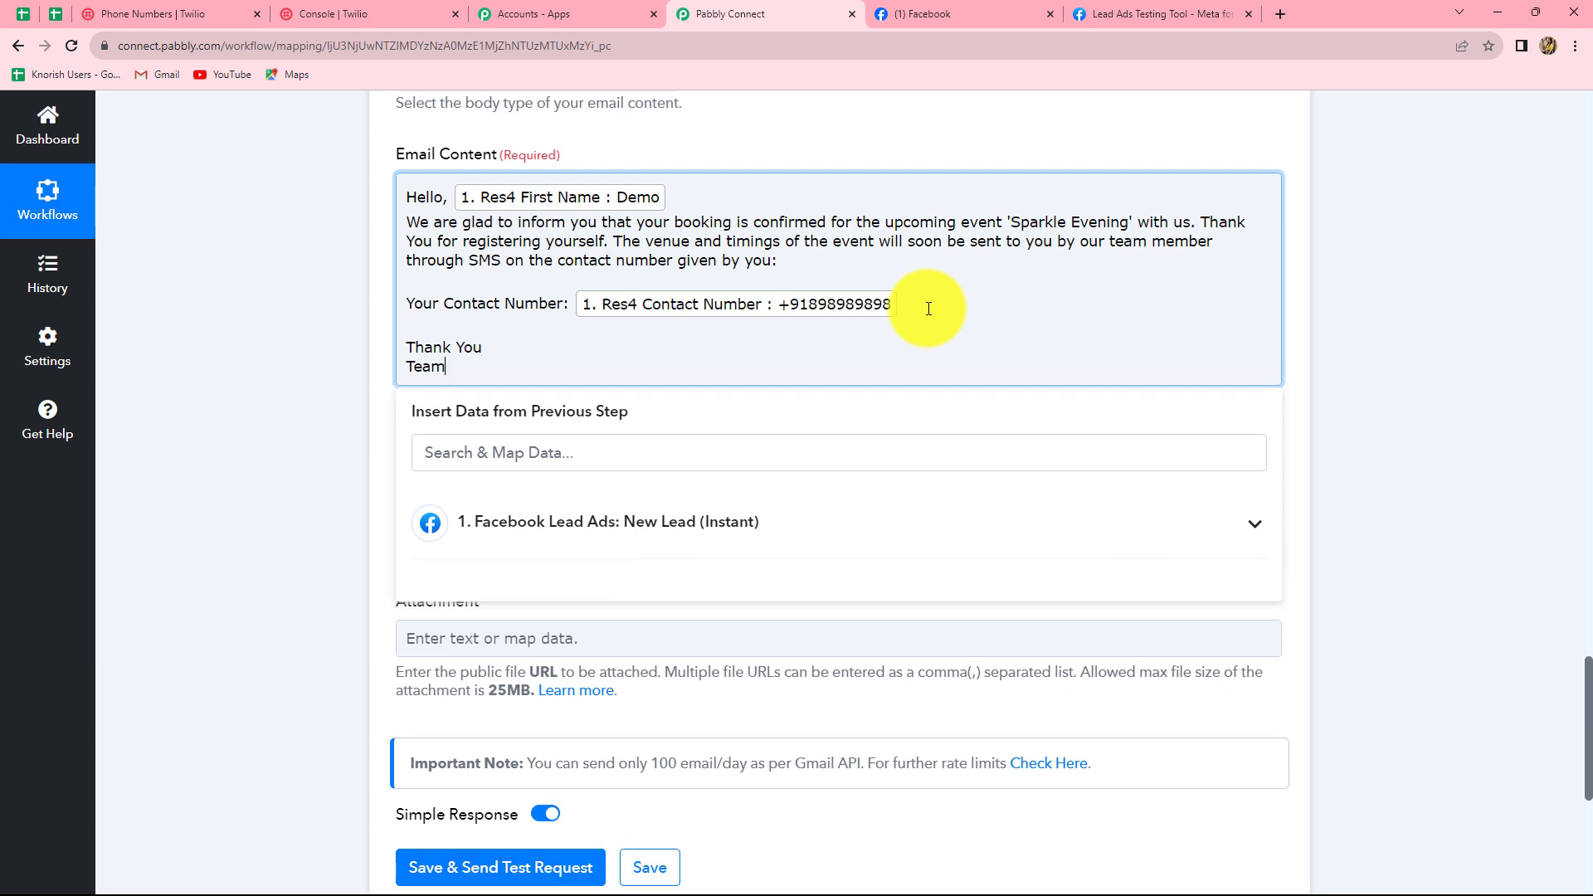
pyautogui.write(', Sparkle Evenings.')
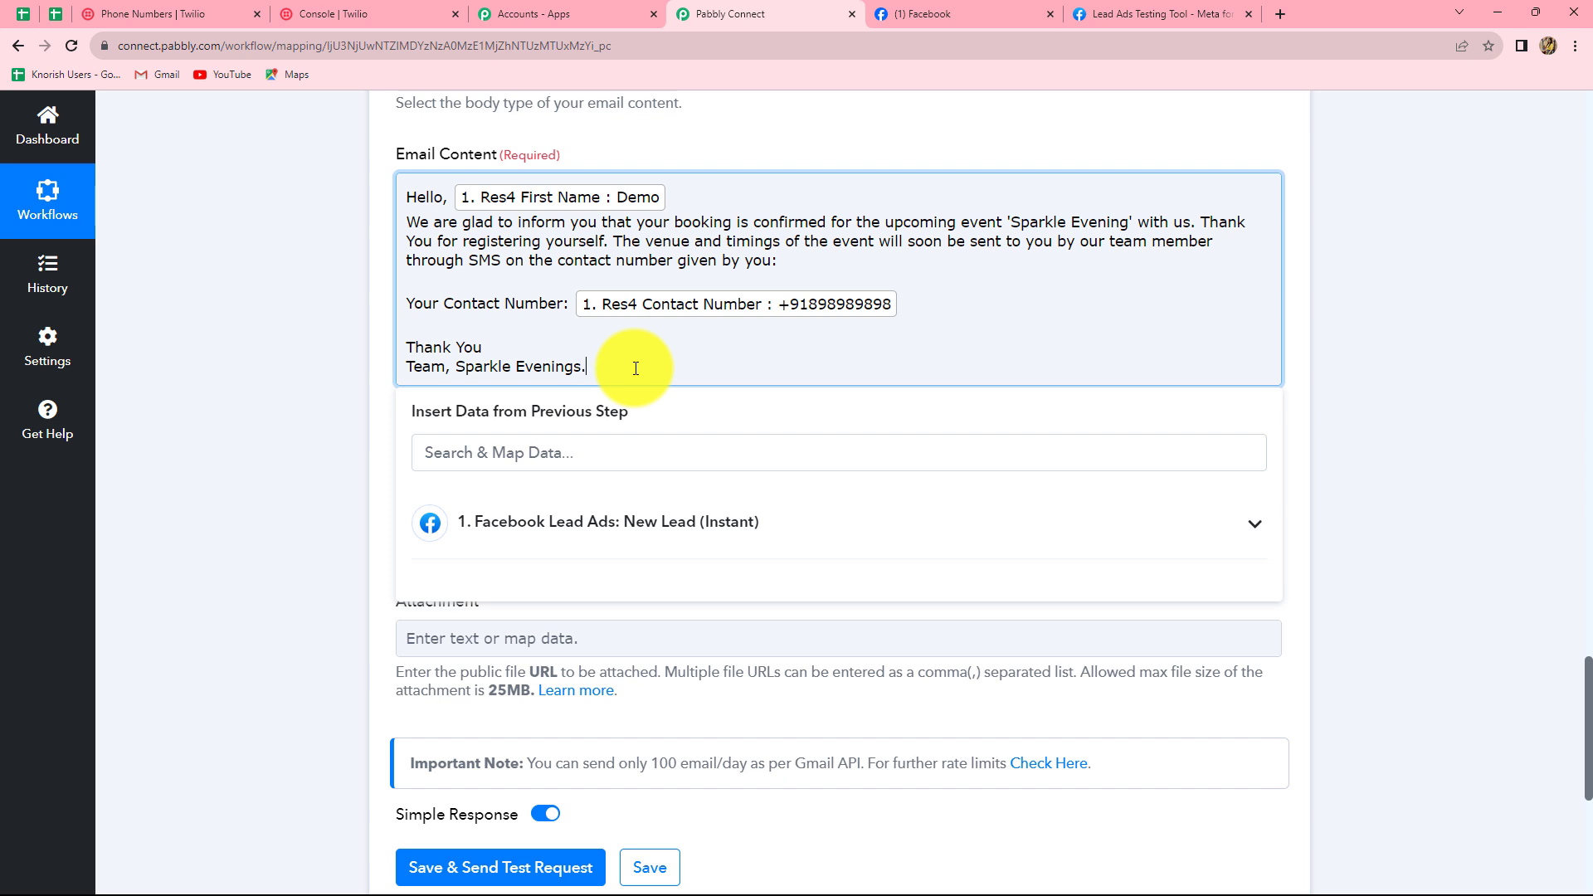
# - Save the Gmail step and send a test email
pyautogui.click(1362, 330)
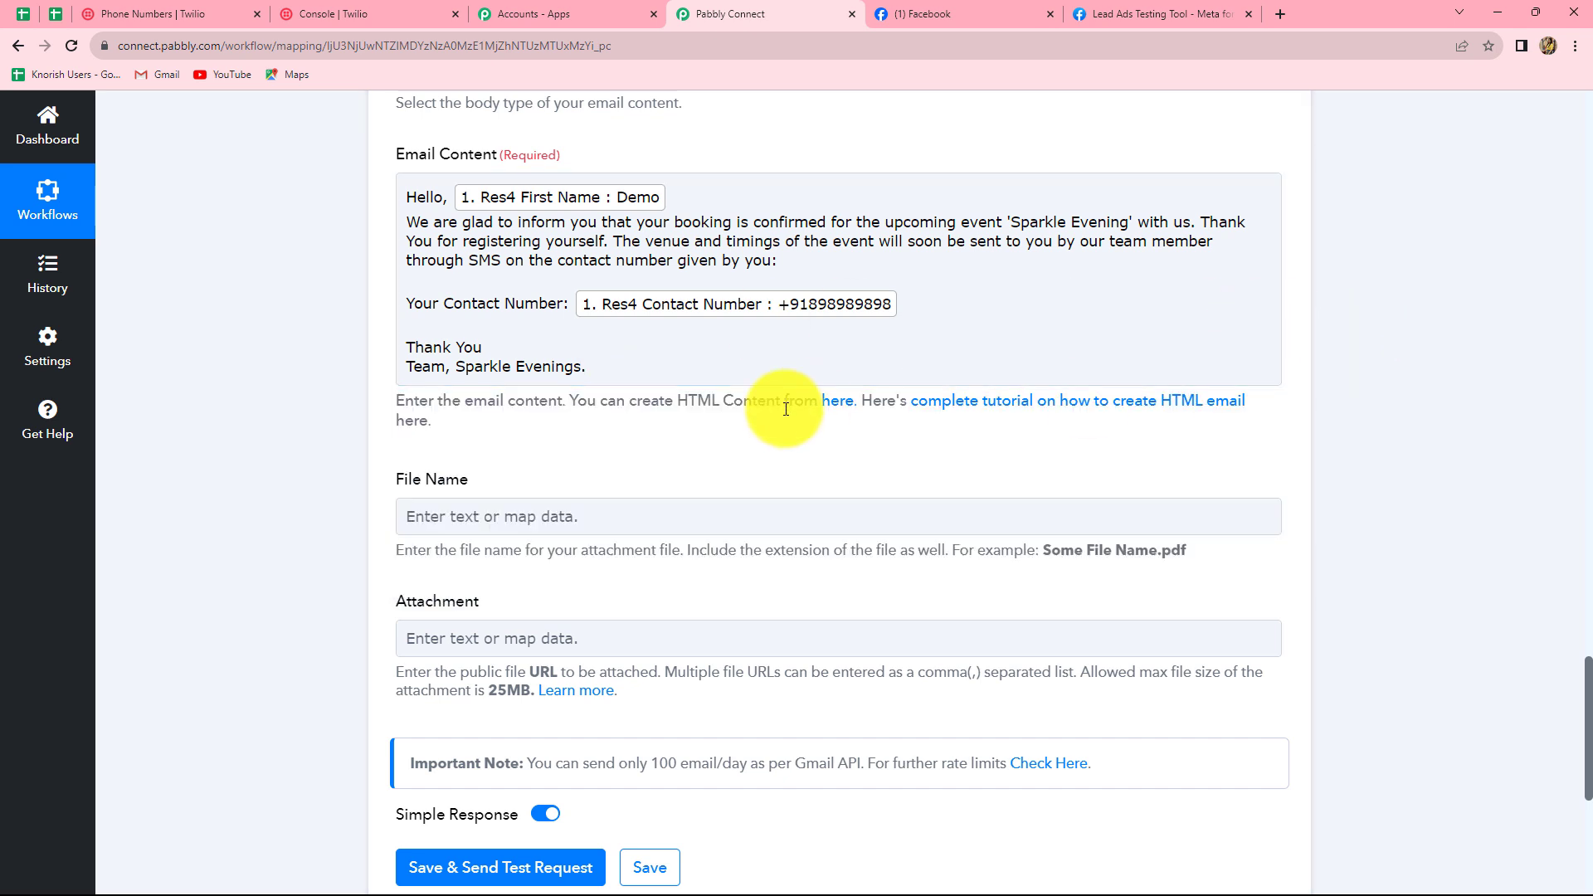
pyautogui.scroll(-4, 436, 320)
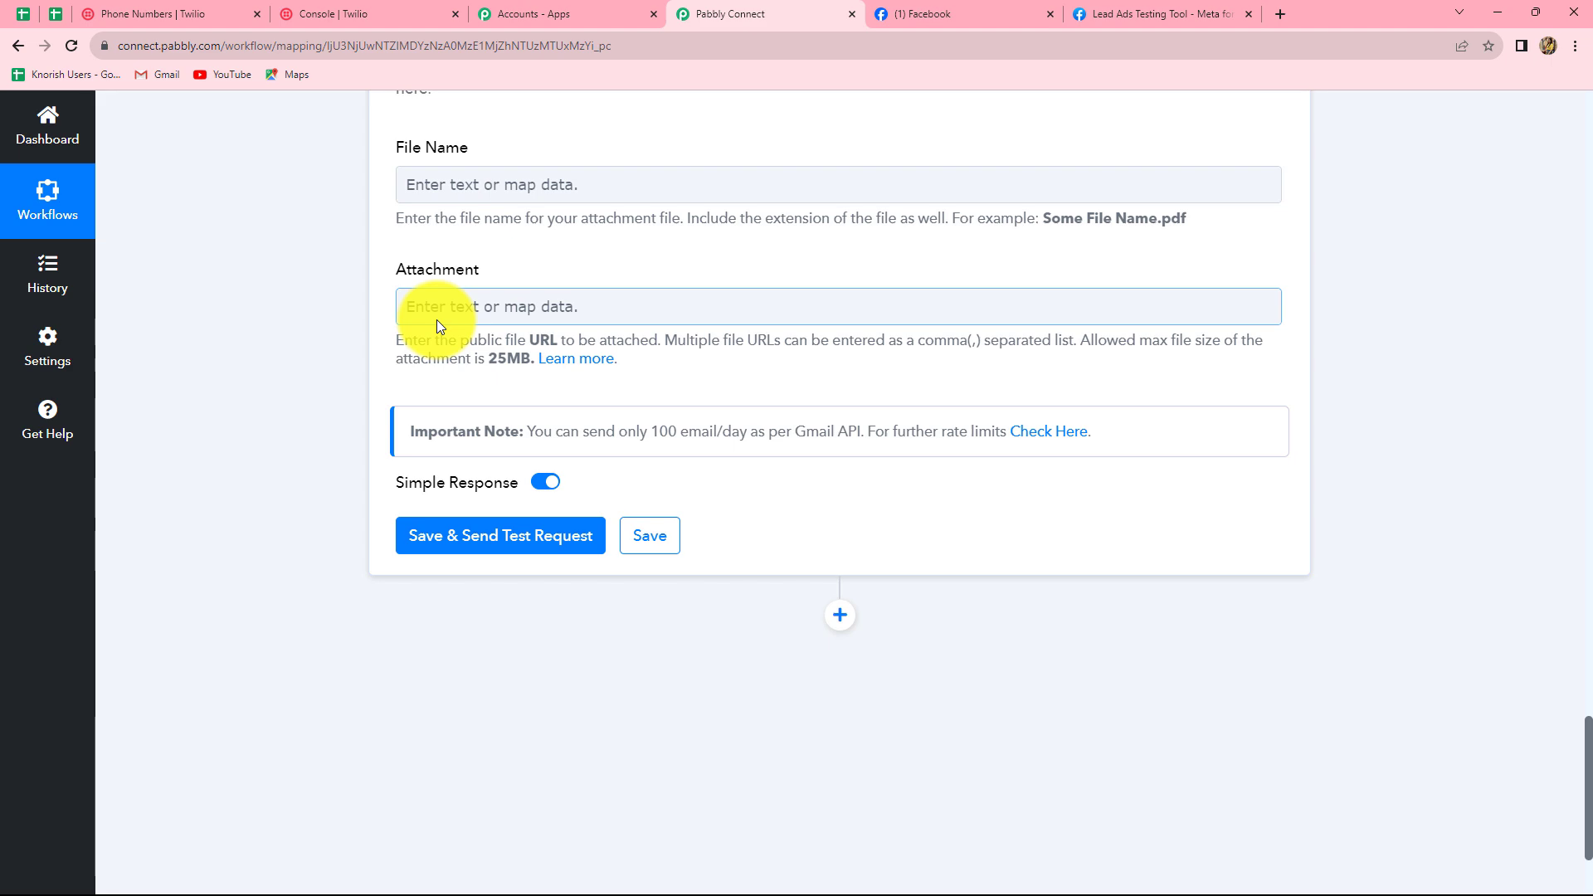
pyautogui.scroll(6, 705, 430)
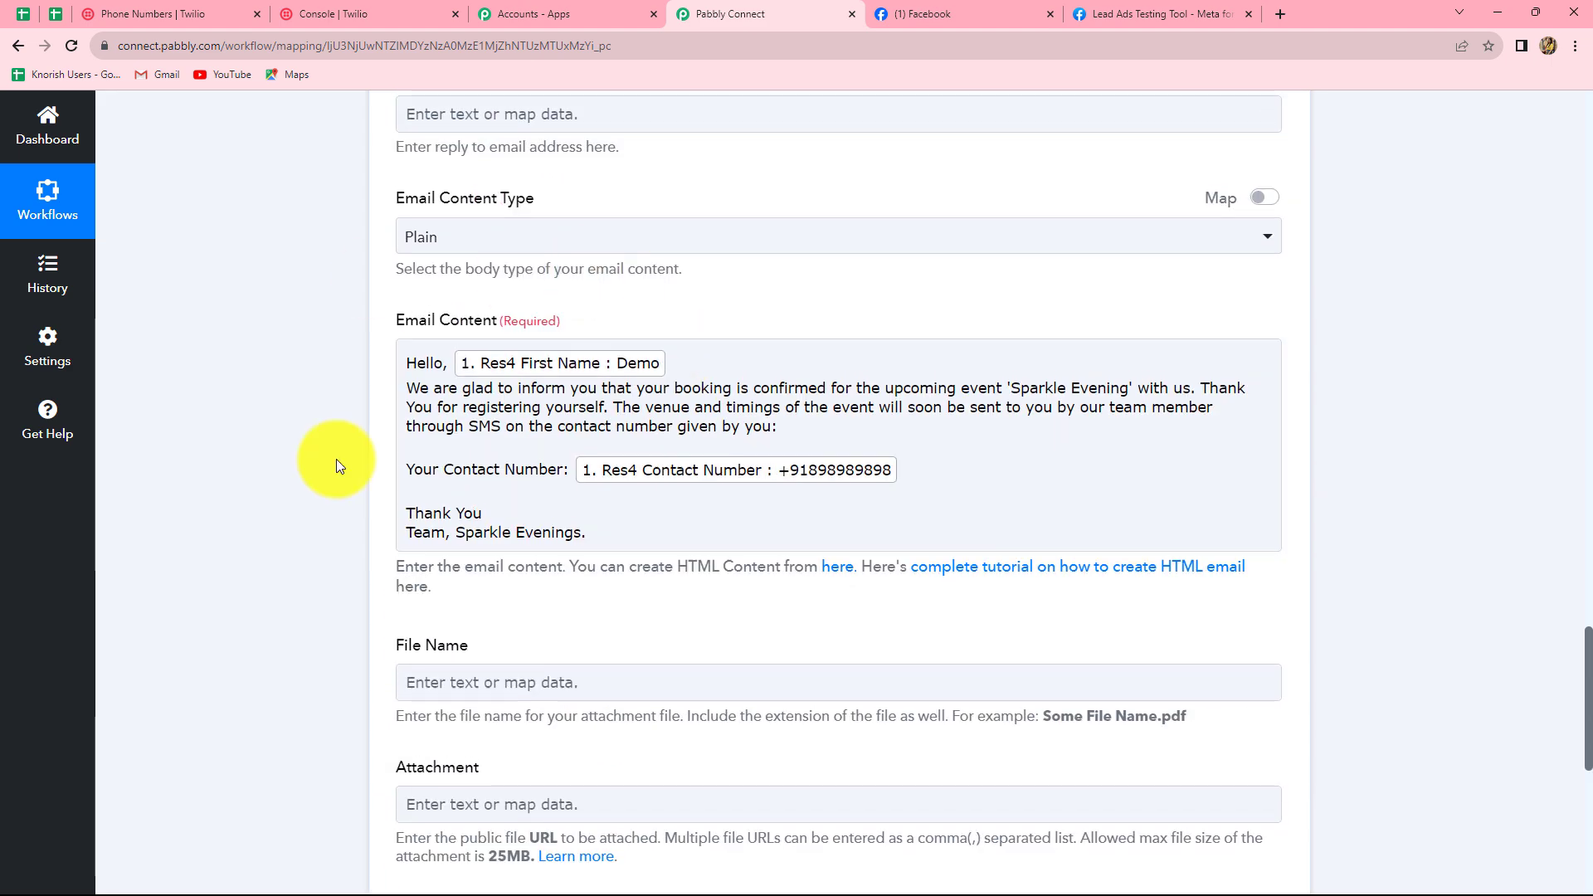
pyautogui.scroll(-3, 540, 639)
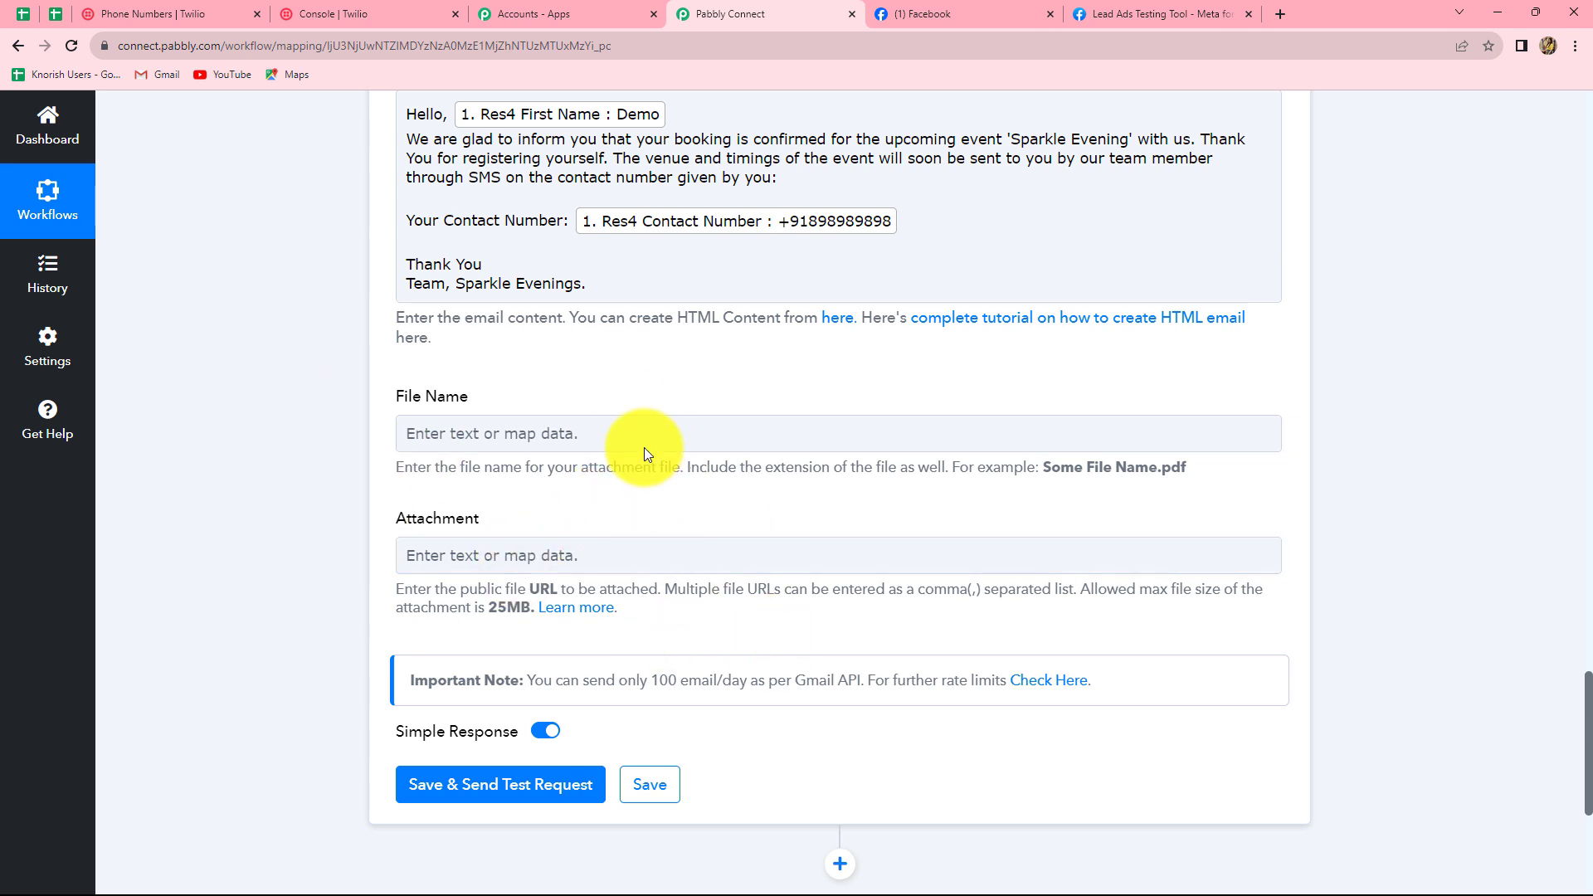
pyautogui.scroll(-1, 655, 537)
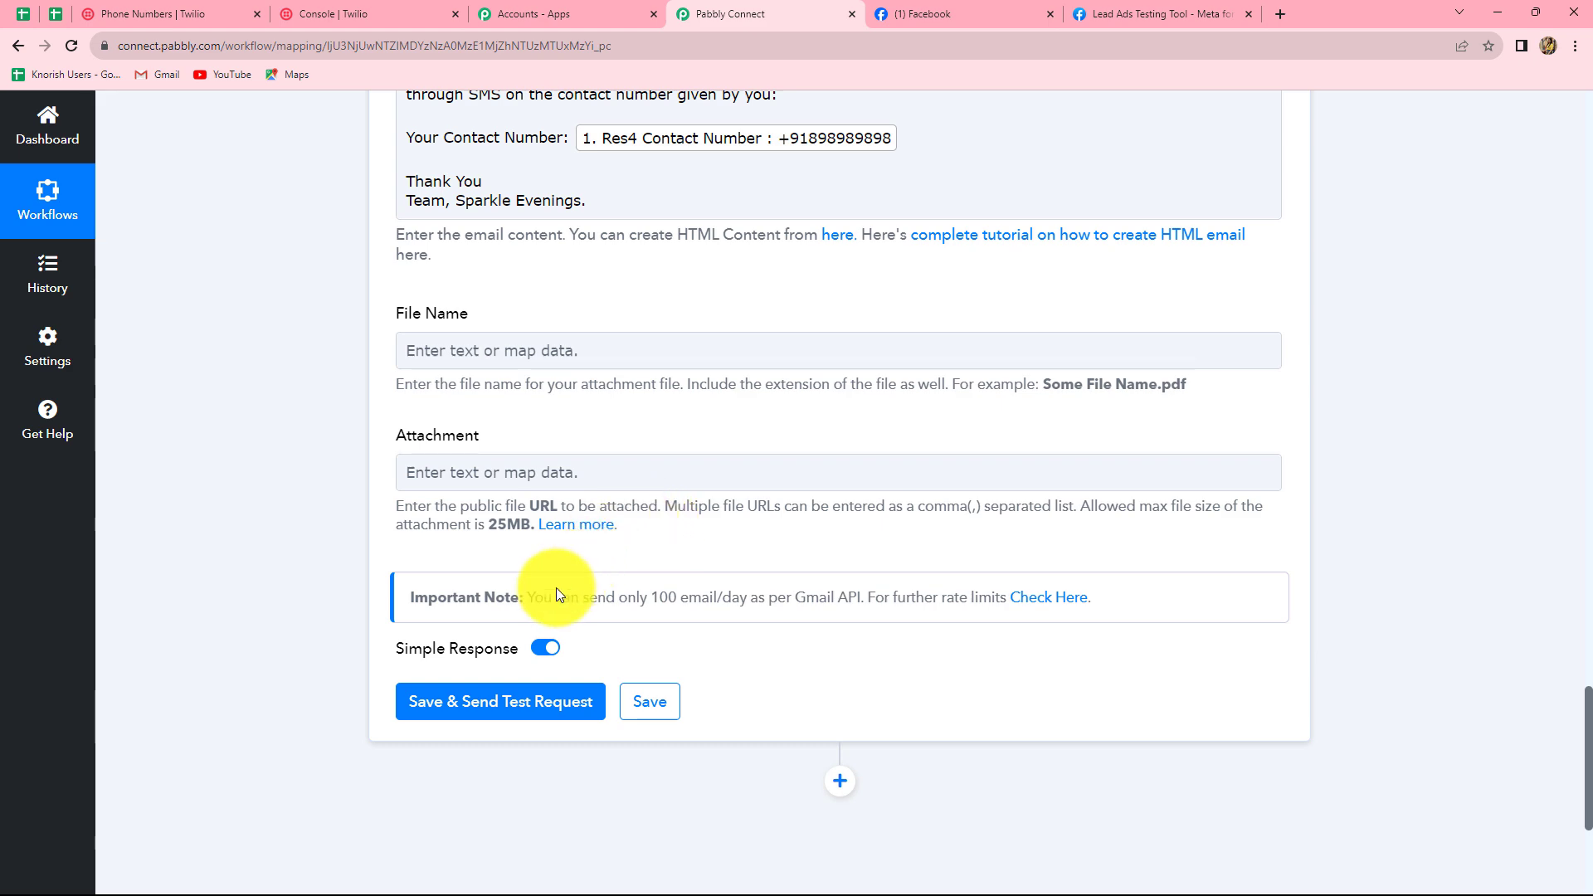
pyautogui.click(506, 706)
# - Check the response shows a sent status with 1485 emails of quota remaining
pyautogui.scroll(-4, 1558, 554)
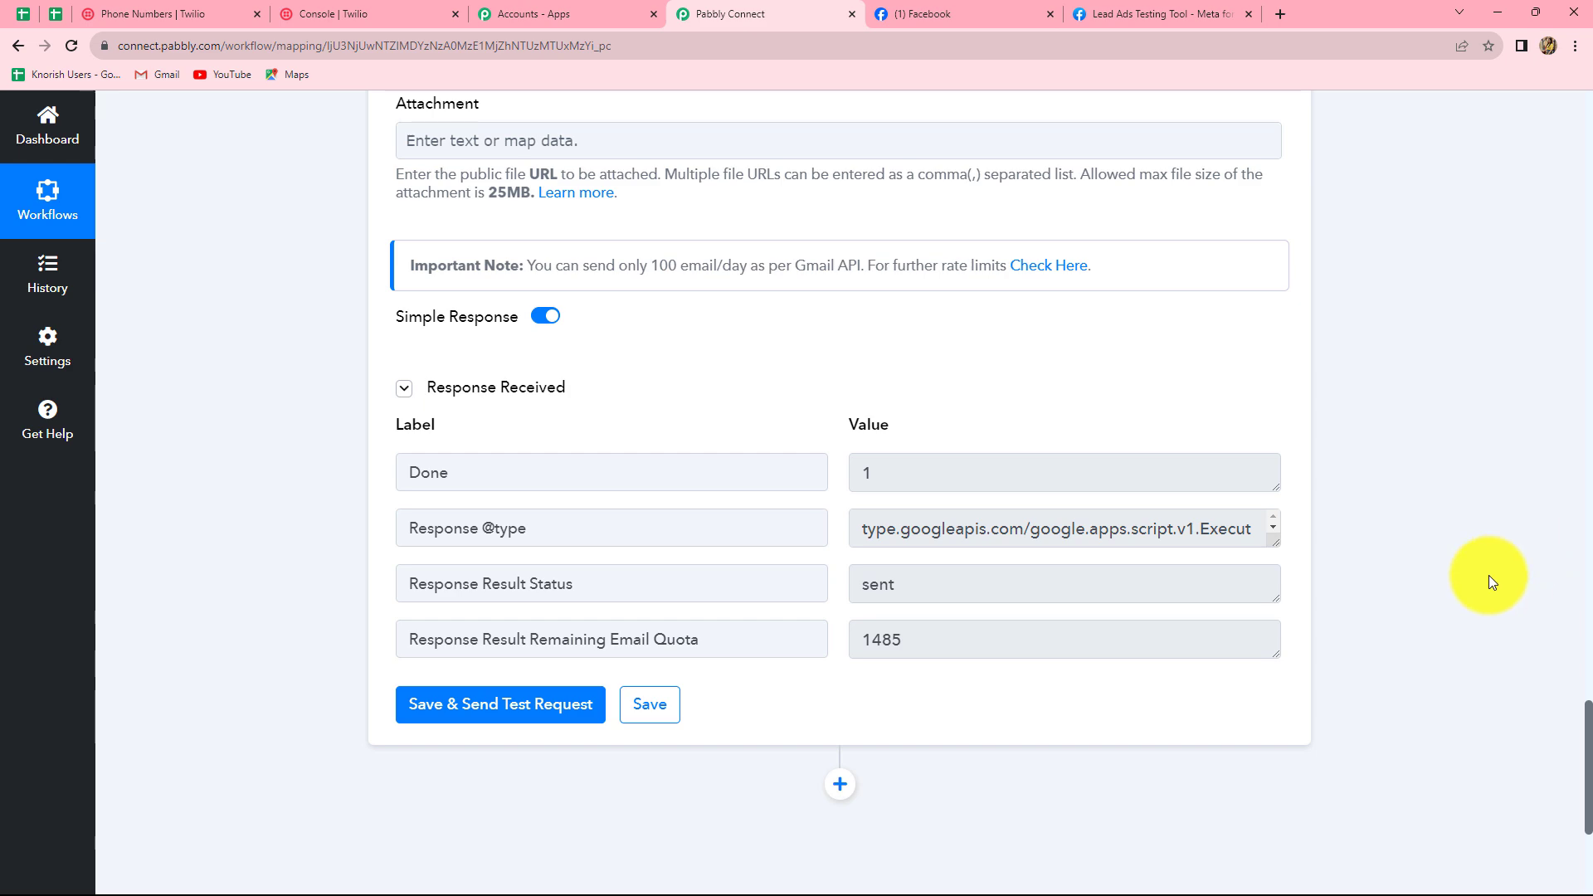
pyautogui.moveTo(899, 583); pyautogui.dragTo(834, 594)
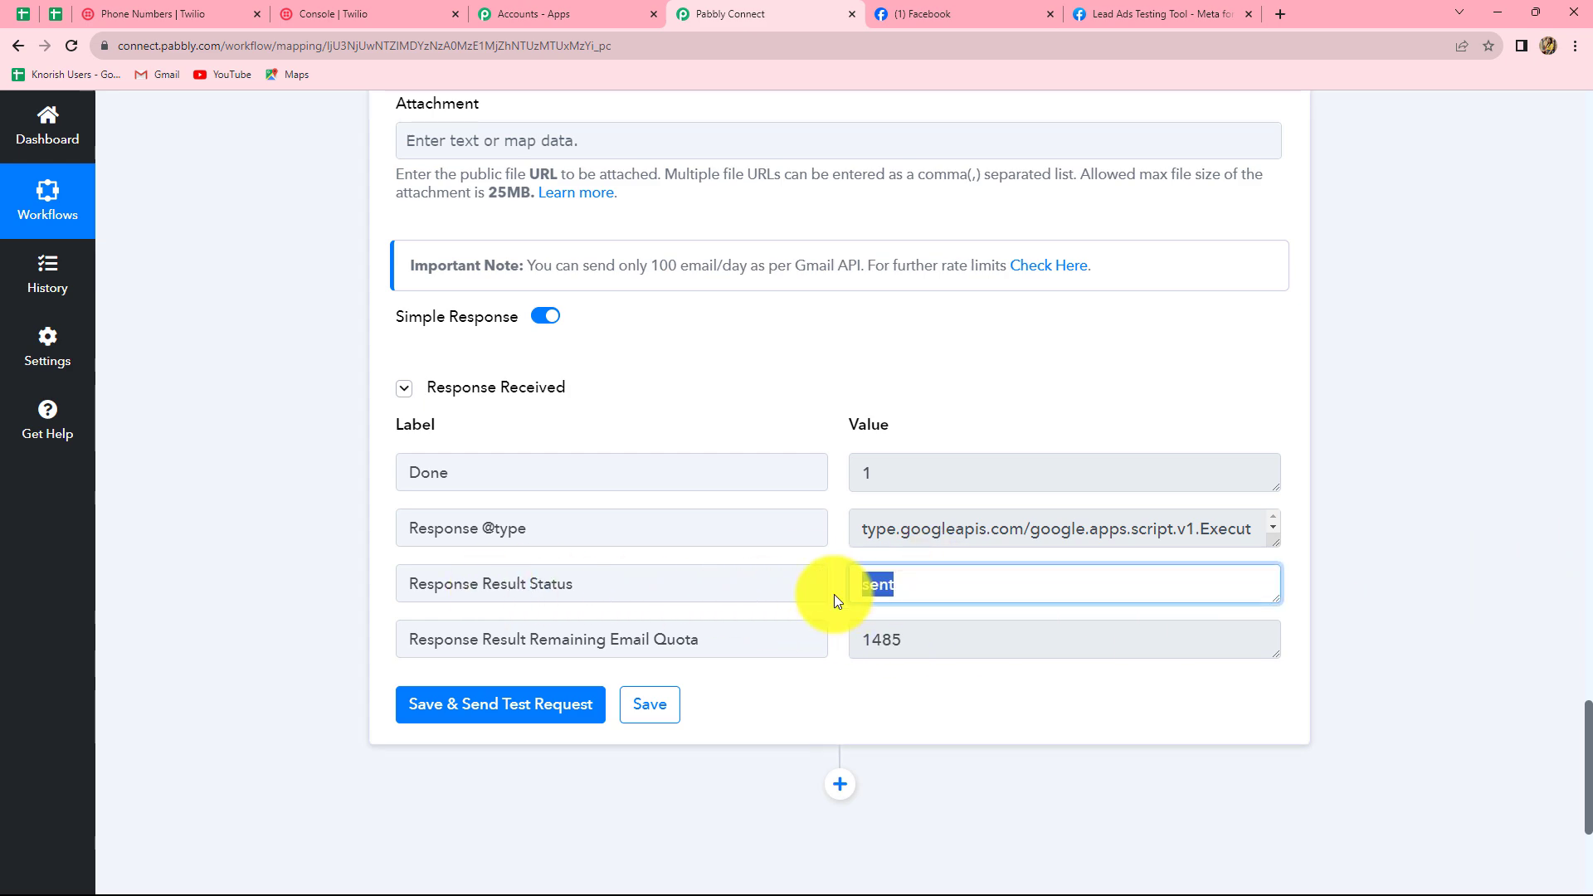
pyautogui.scroll(10, 952, 597)
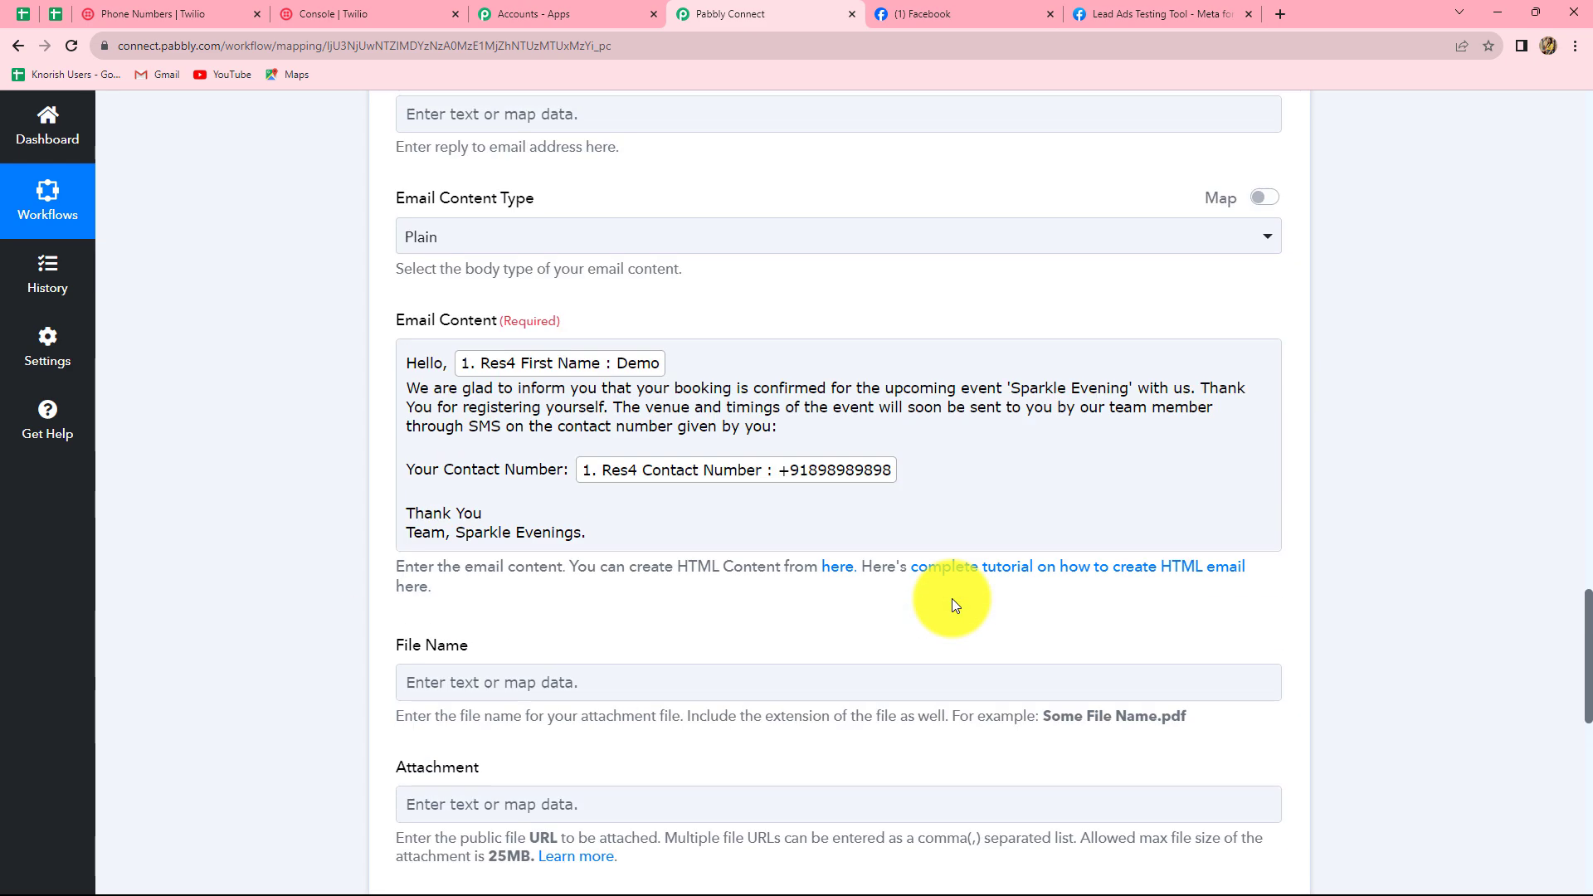
pyautogui.scroll(7, 886, 572)
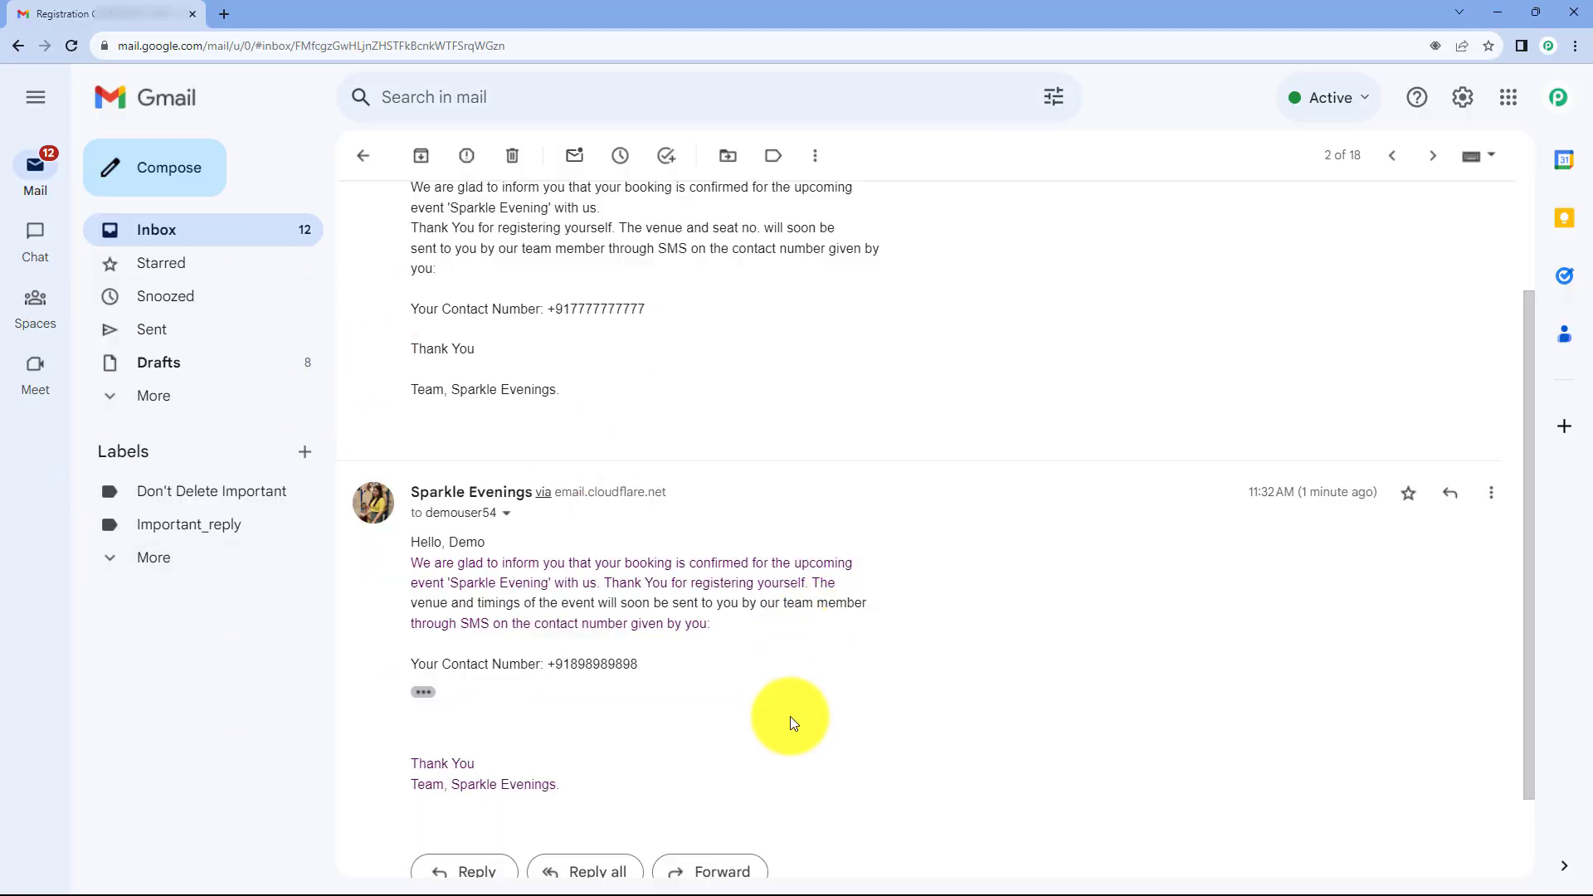
# - Inspect the received test email's sender details and full sign-off, then return to the workflow
pyautogui.click(508, 515)
pyautogui.click(395, 564)
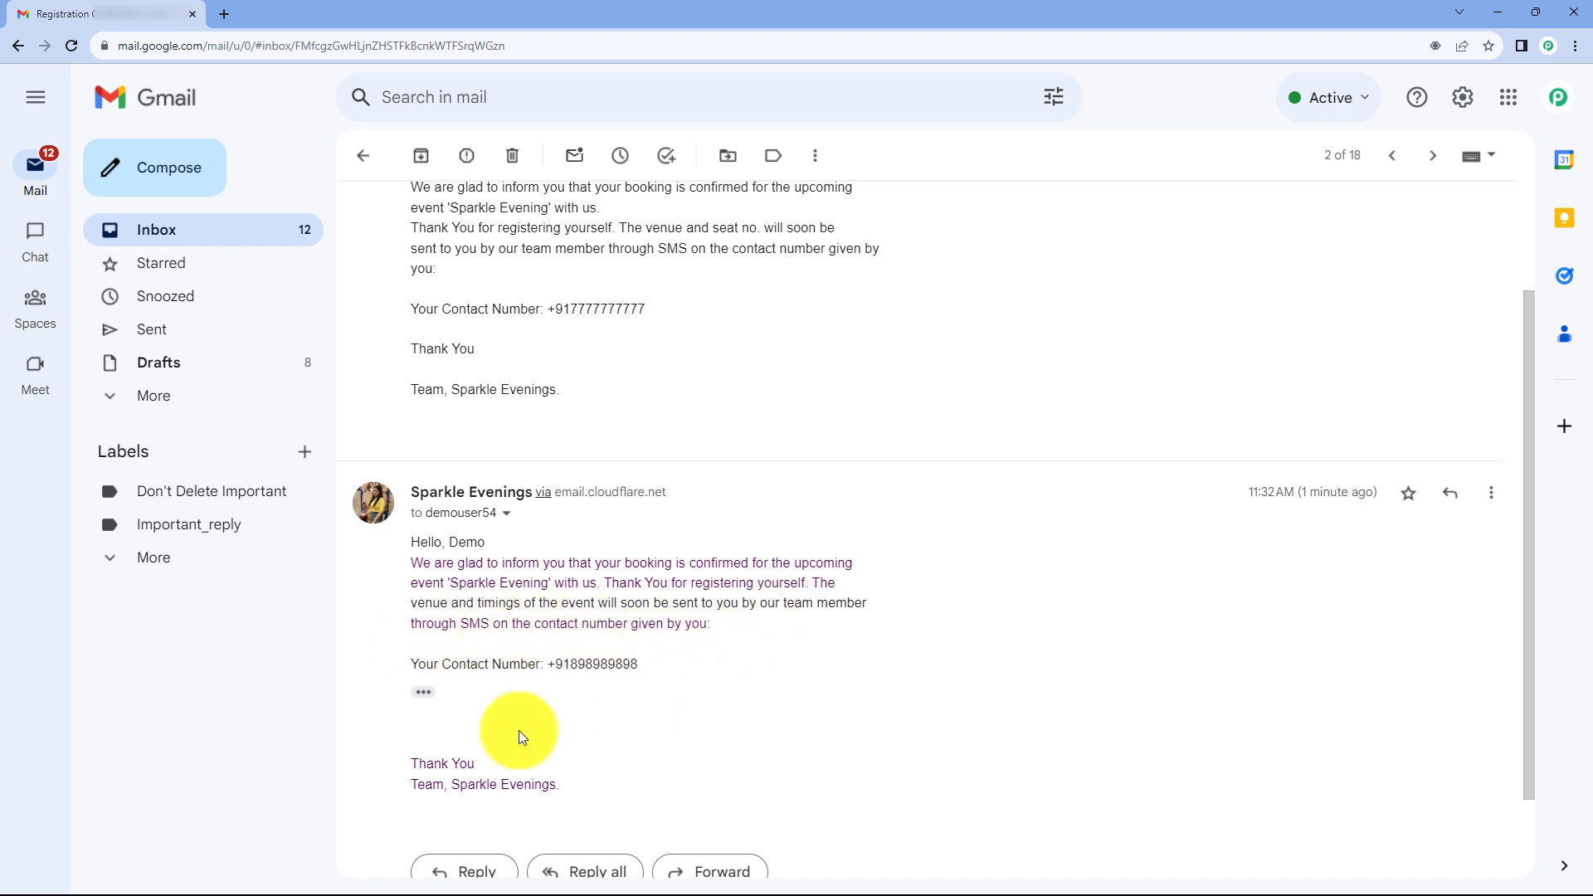
pyautogui.click(423, 691)
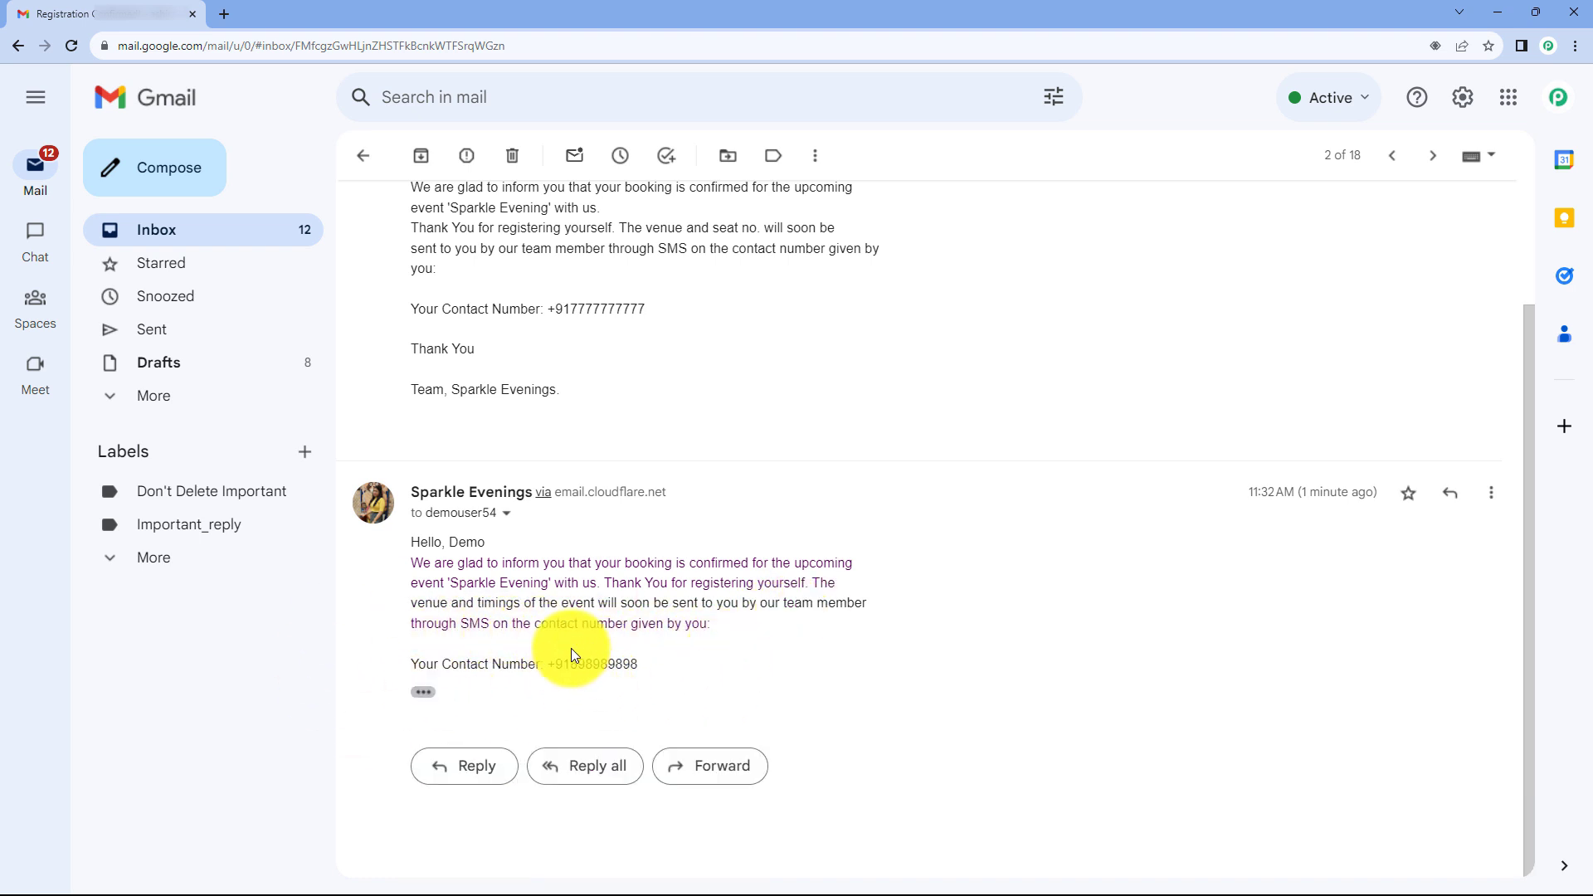
pyautogui.click(422, 692)
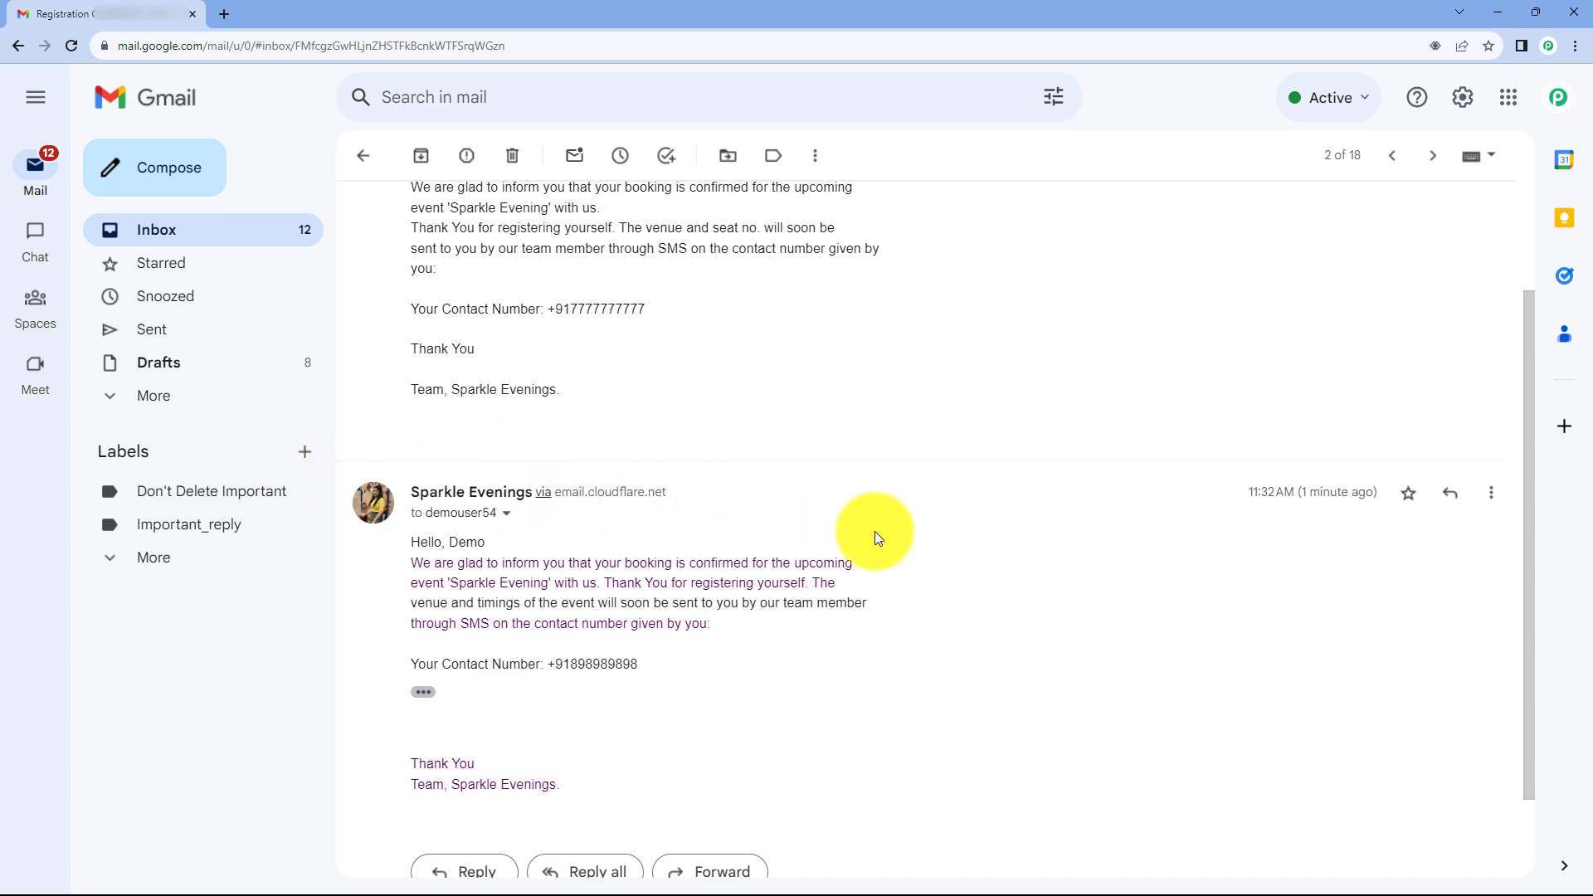
pyautogui.click(1496, 12)
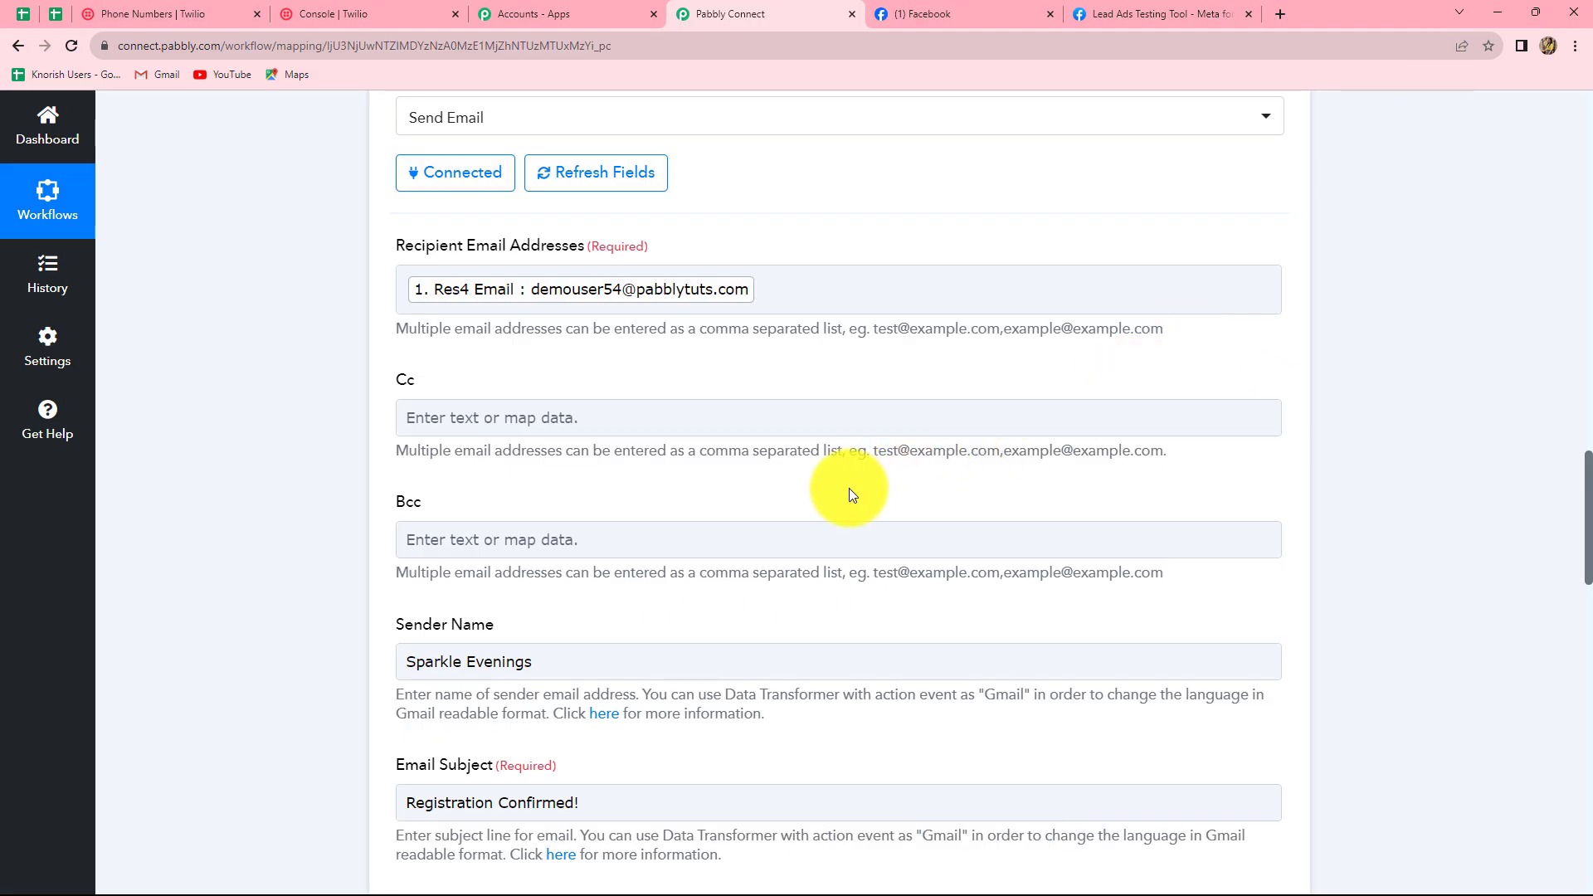
# - Add a Twilio action step, found by searching 'Twi', with the Send SMS Message event
pyautogui.scroll(-20, 848, 495)
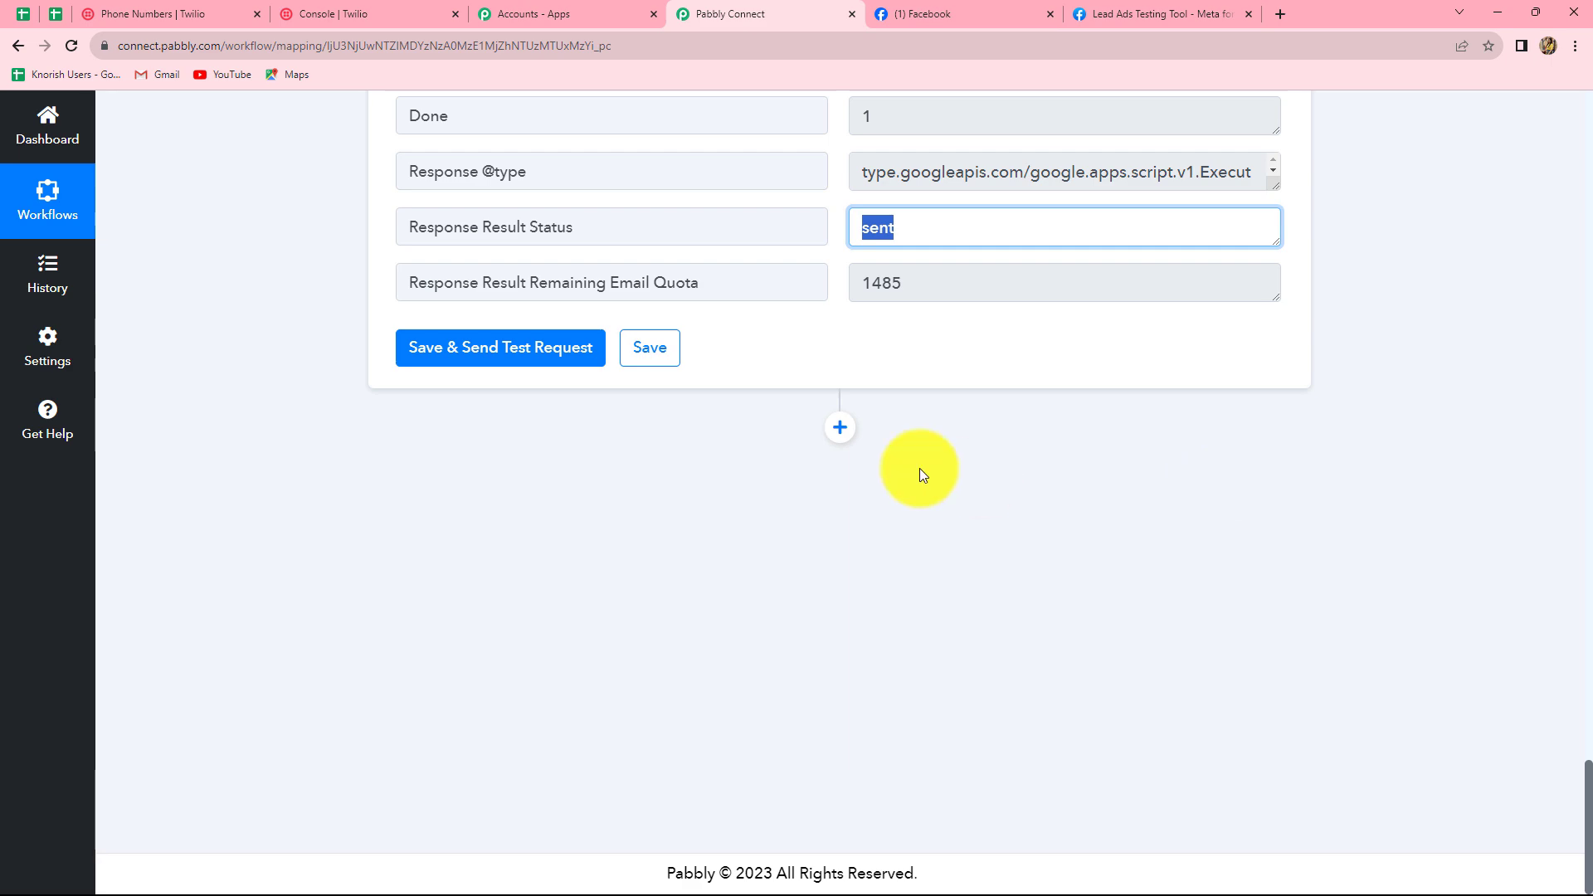
pyautogui.click(839, 428)
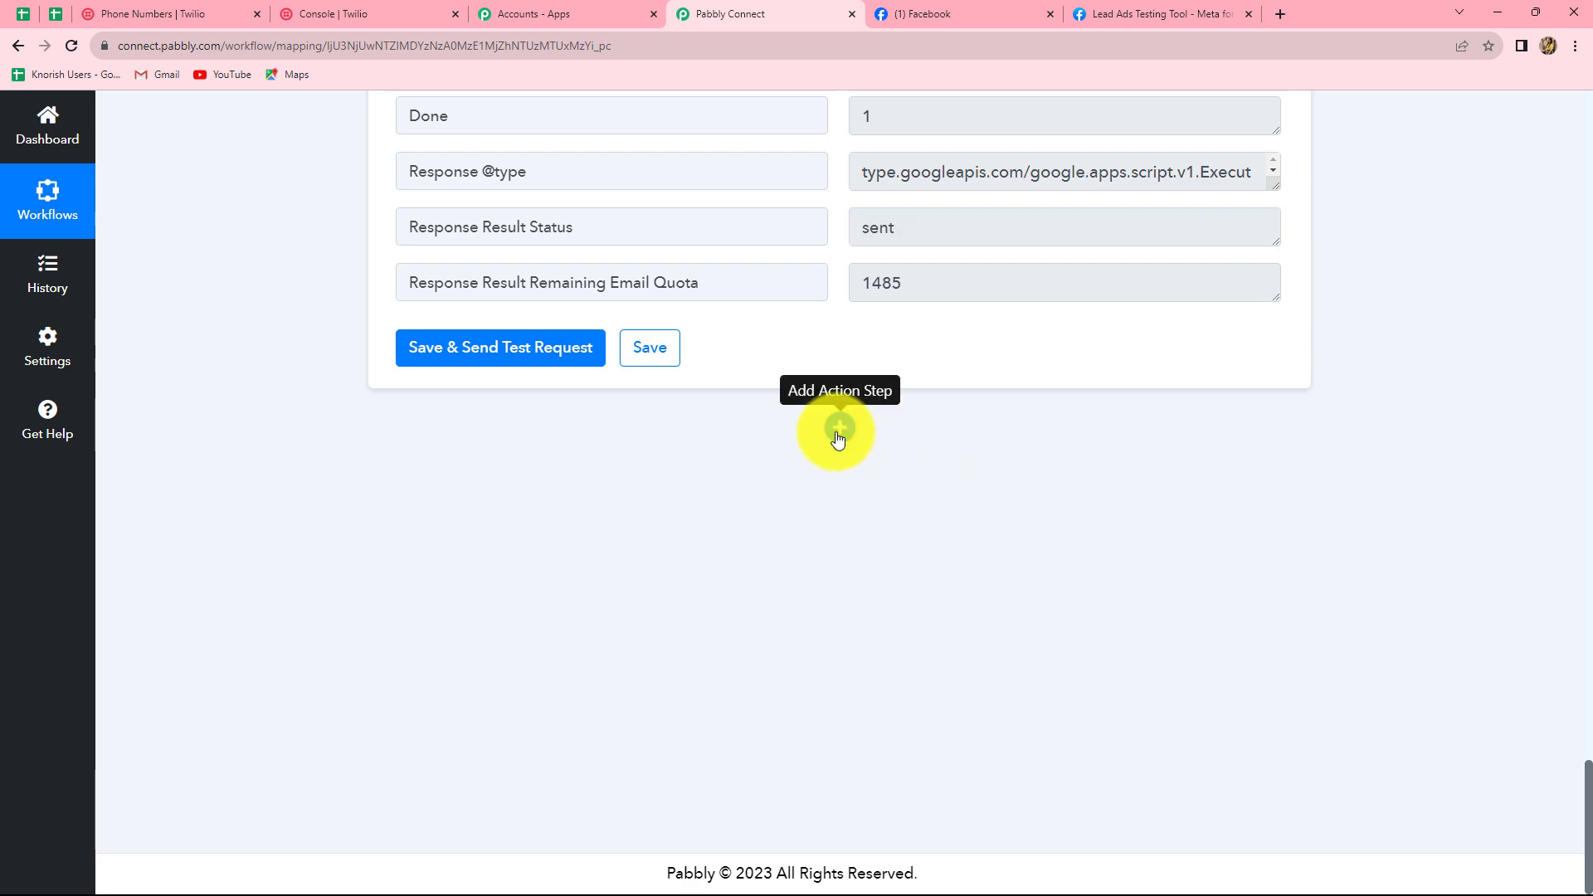
pyautogui.click(839, 428)
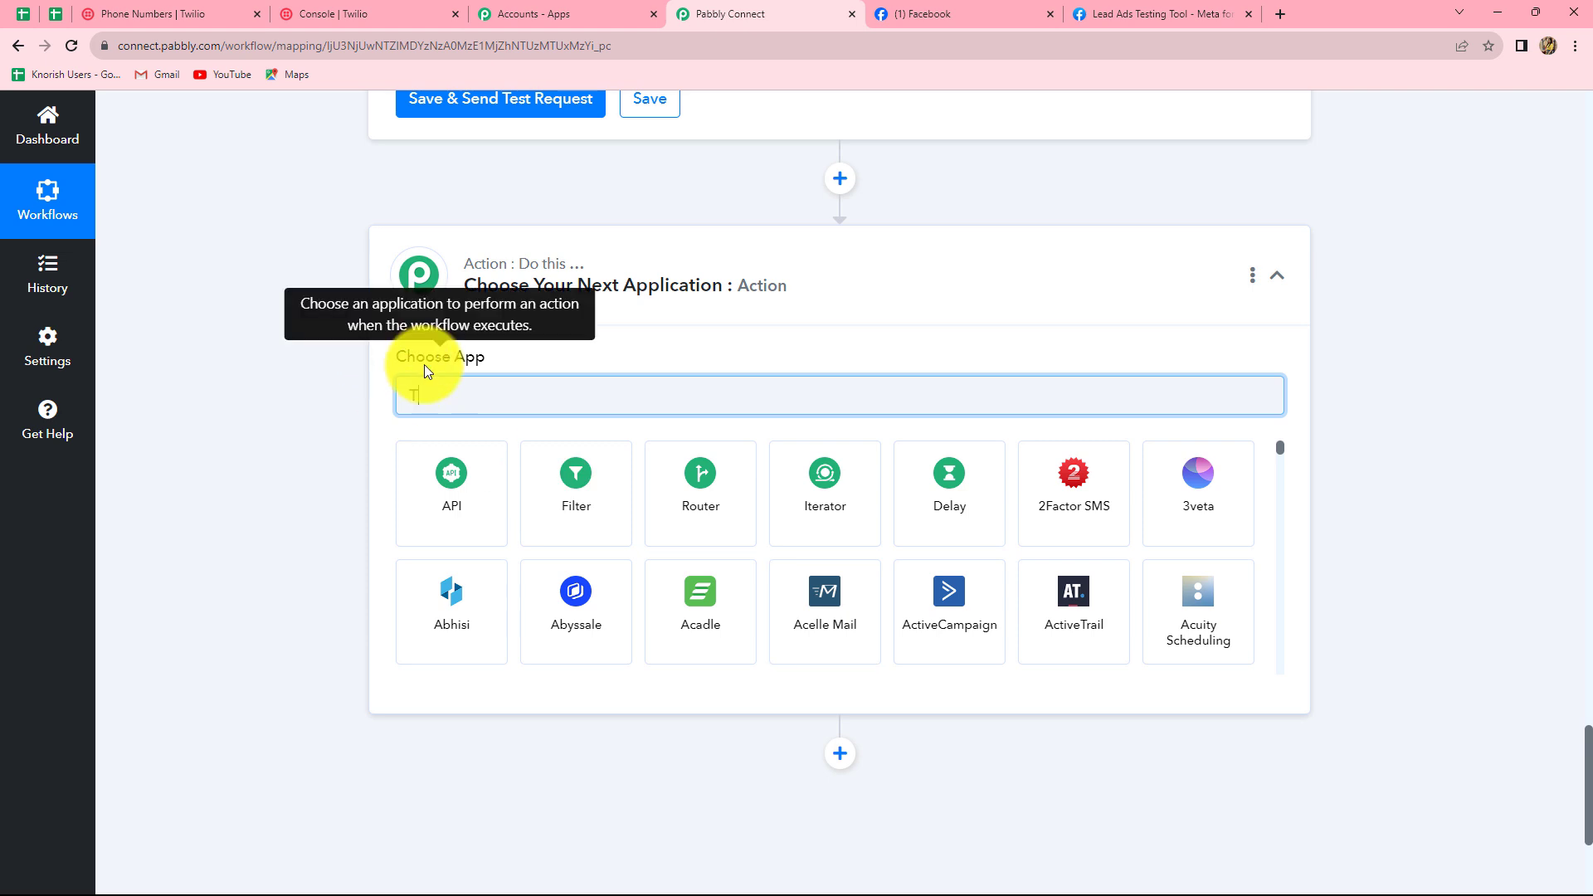
pyautogui.write('Twi')
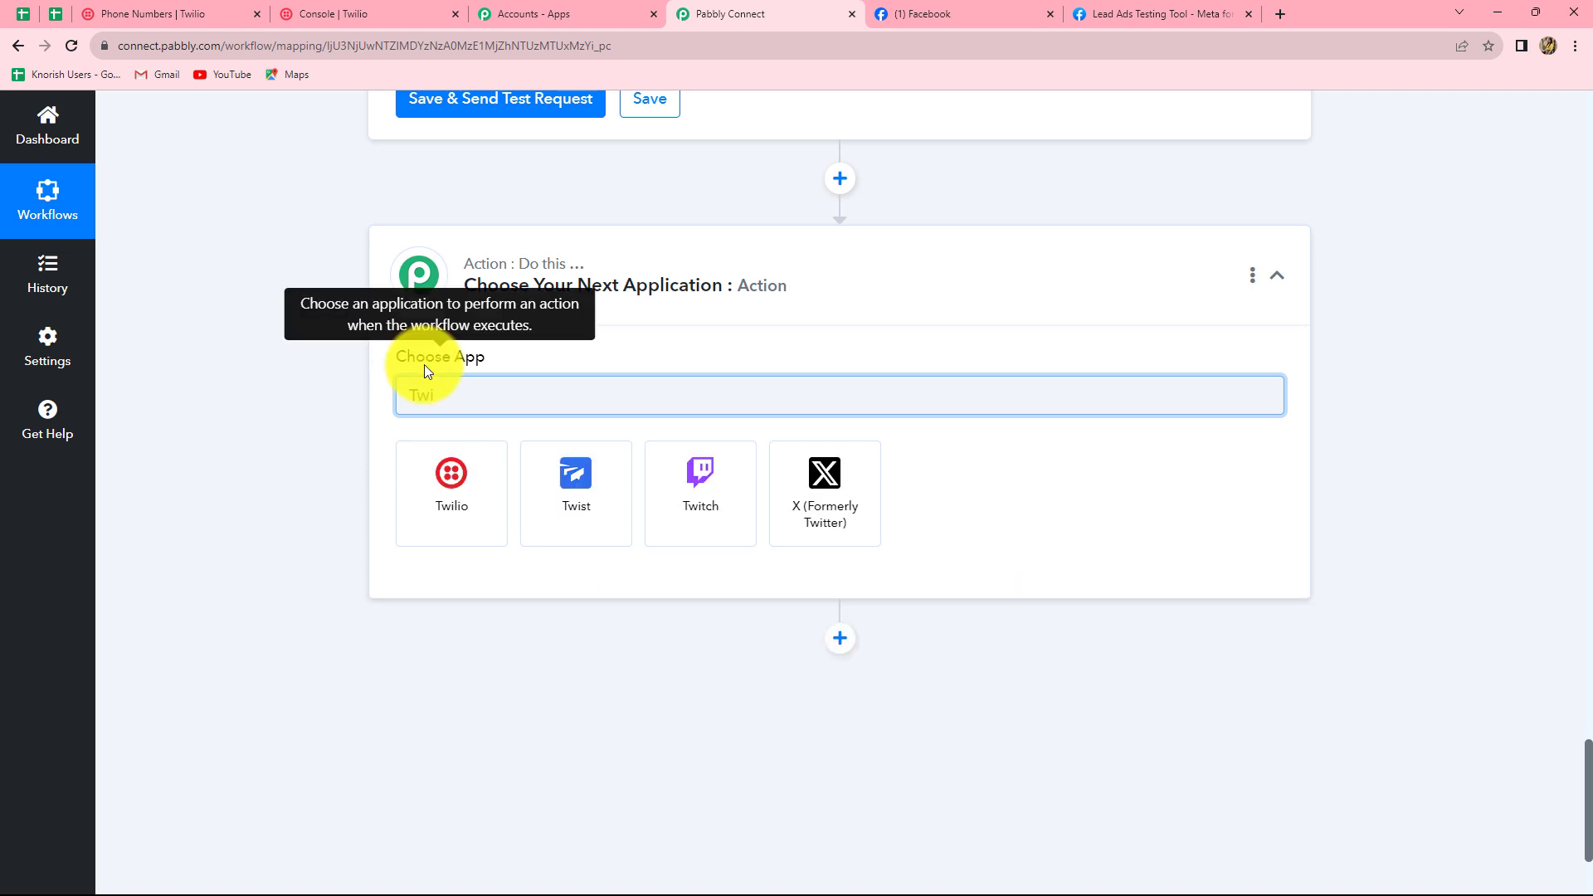
pyautogui.click(427, 492)
pyautogui.click(427, 490)
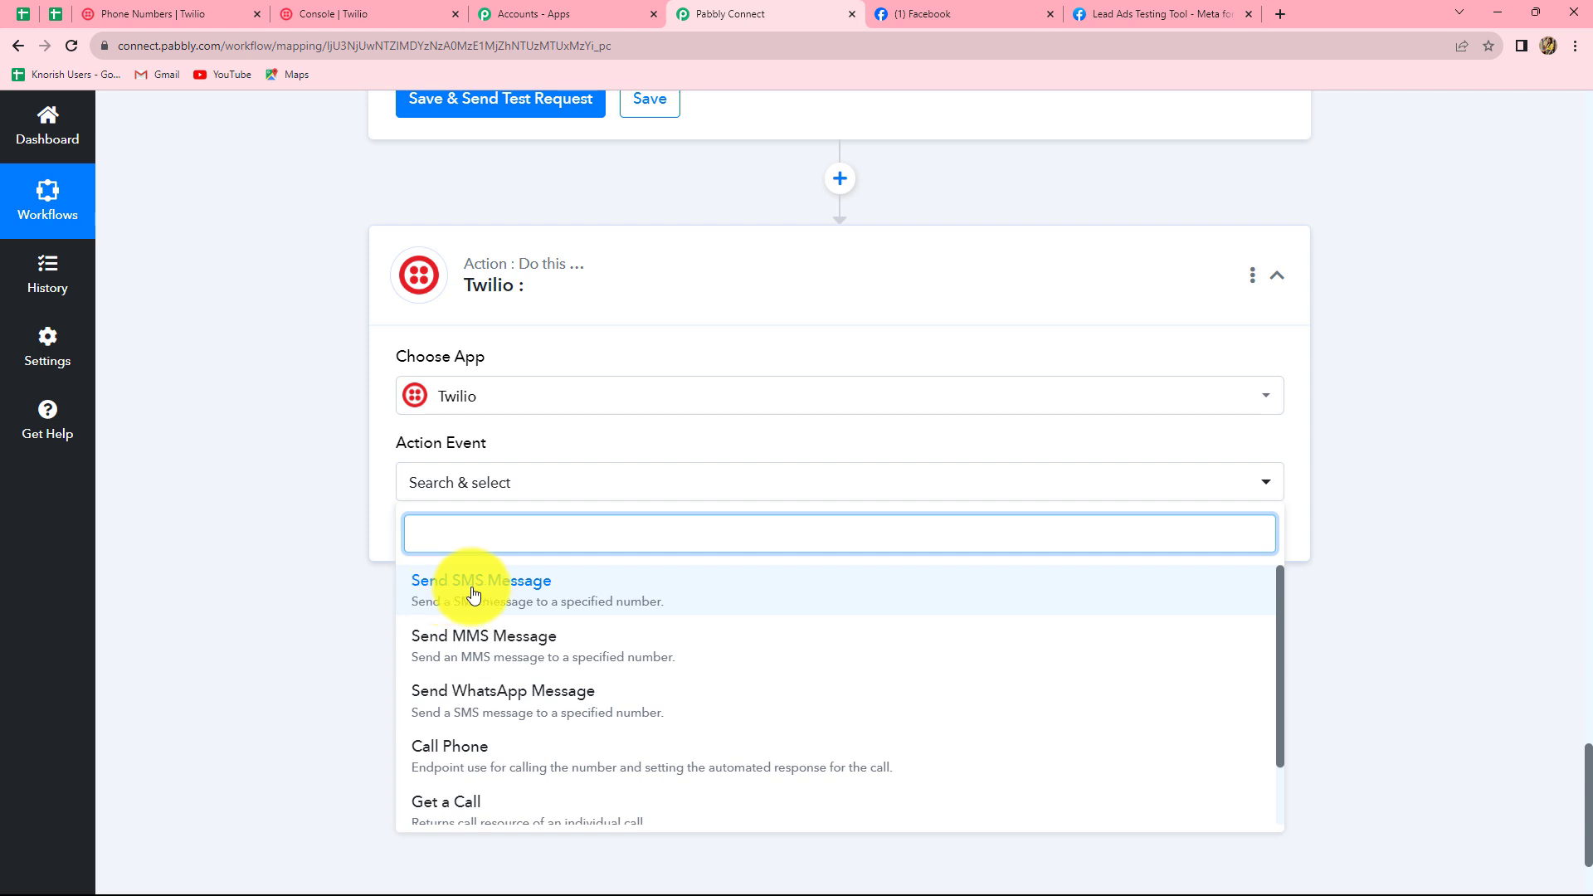
pyautogui.click(543, 596)
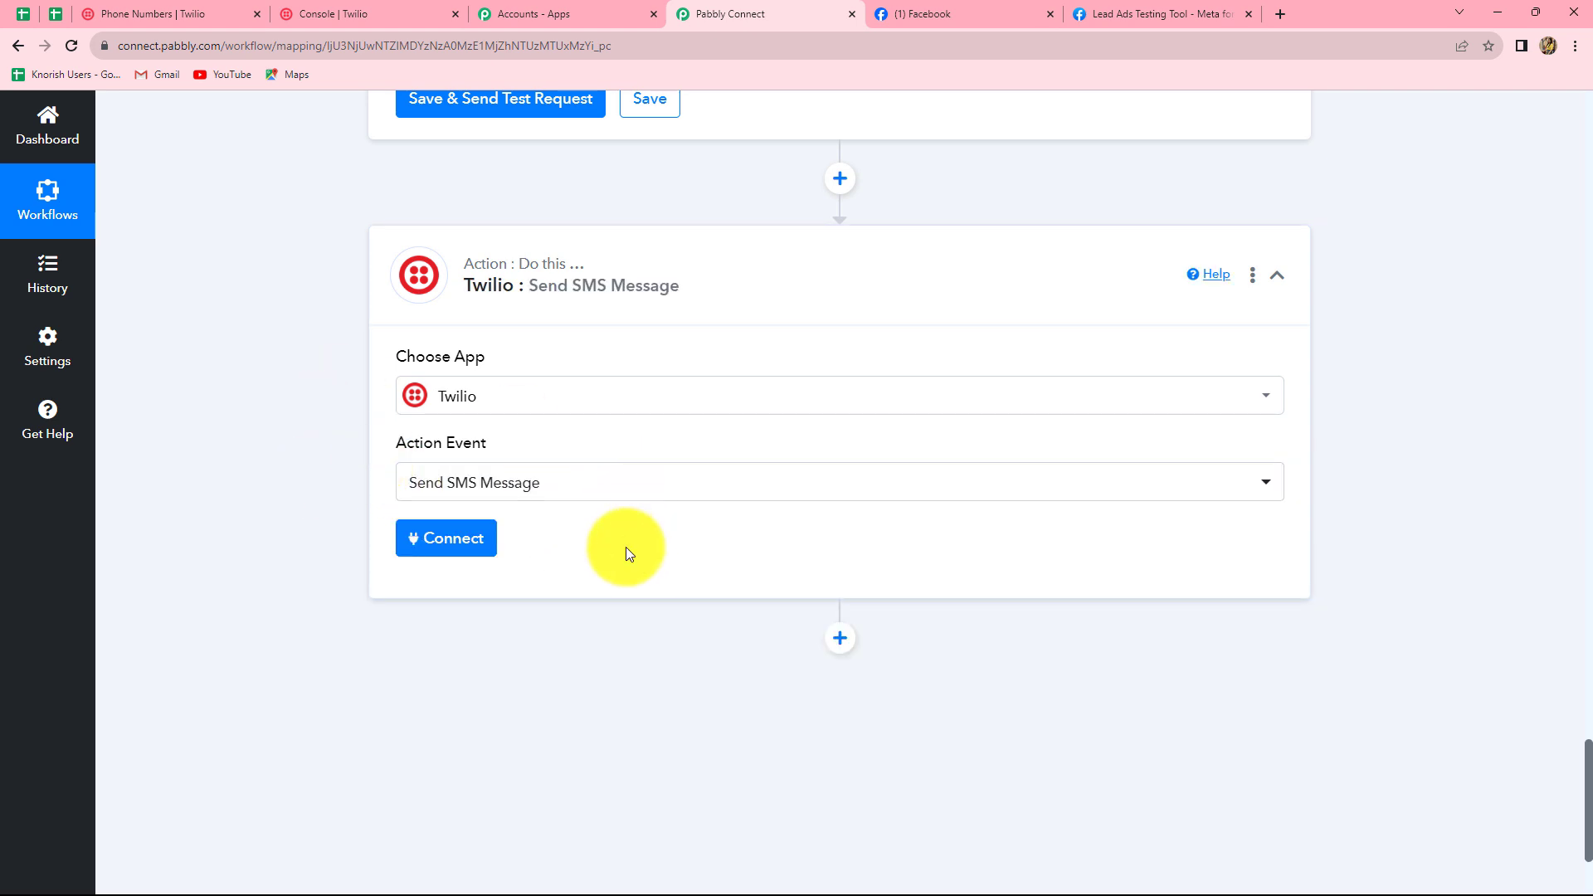
# - Start a new Twilio connection and paste the Account SID from the Twilio Console into both SID fields
pyautogui.click(445, 546)
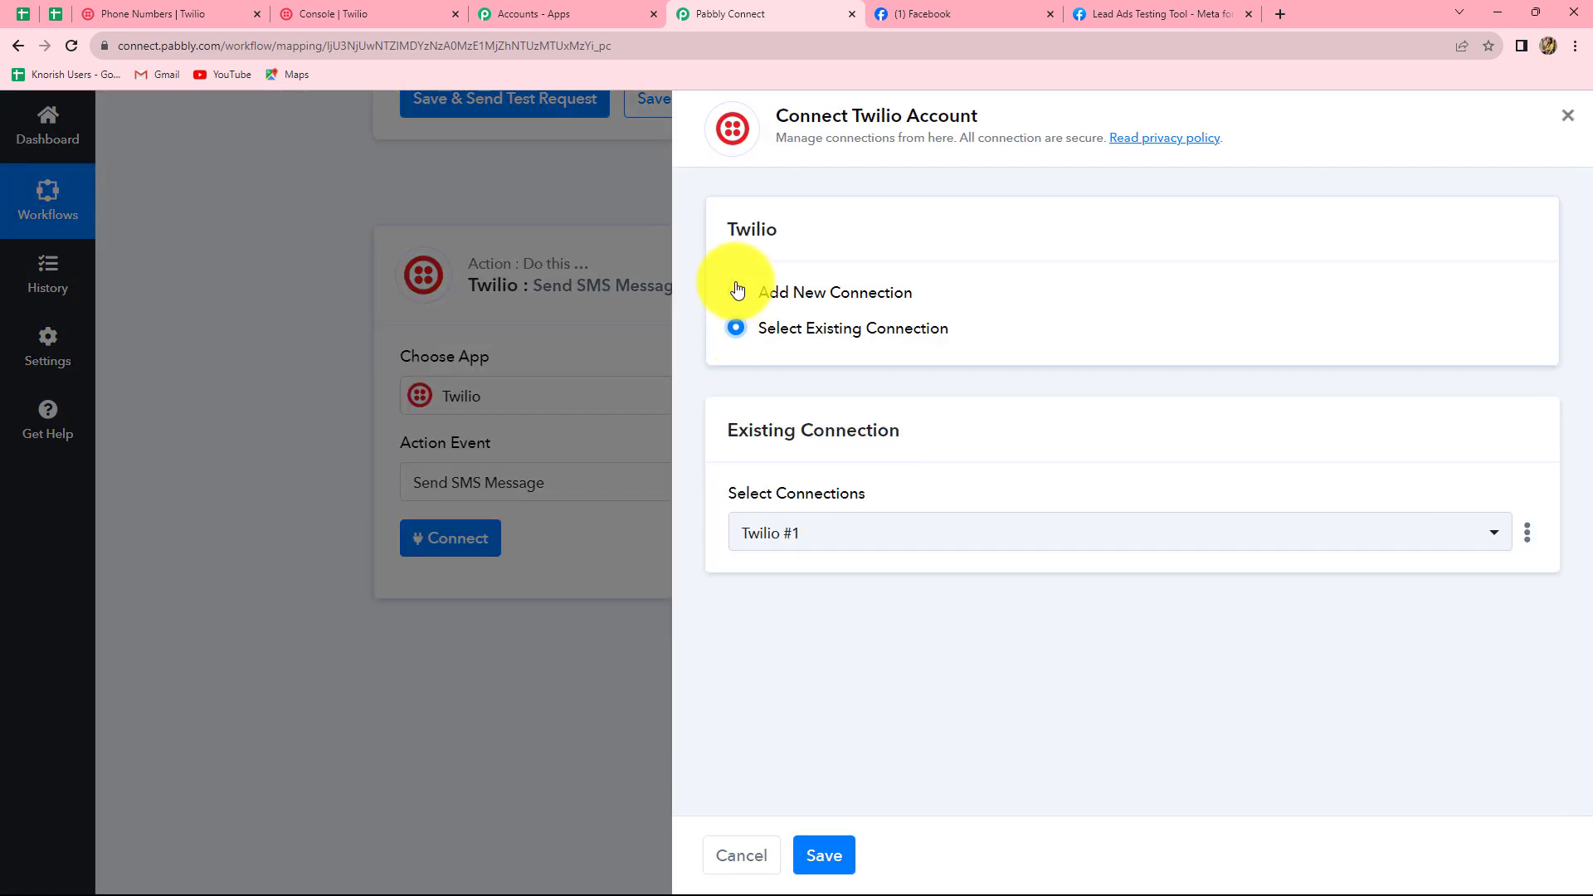
pyautogui.click(737, 293)
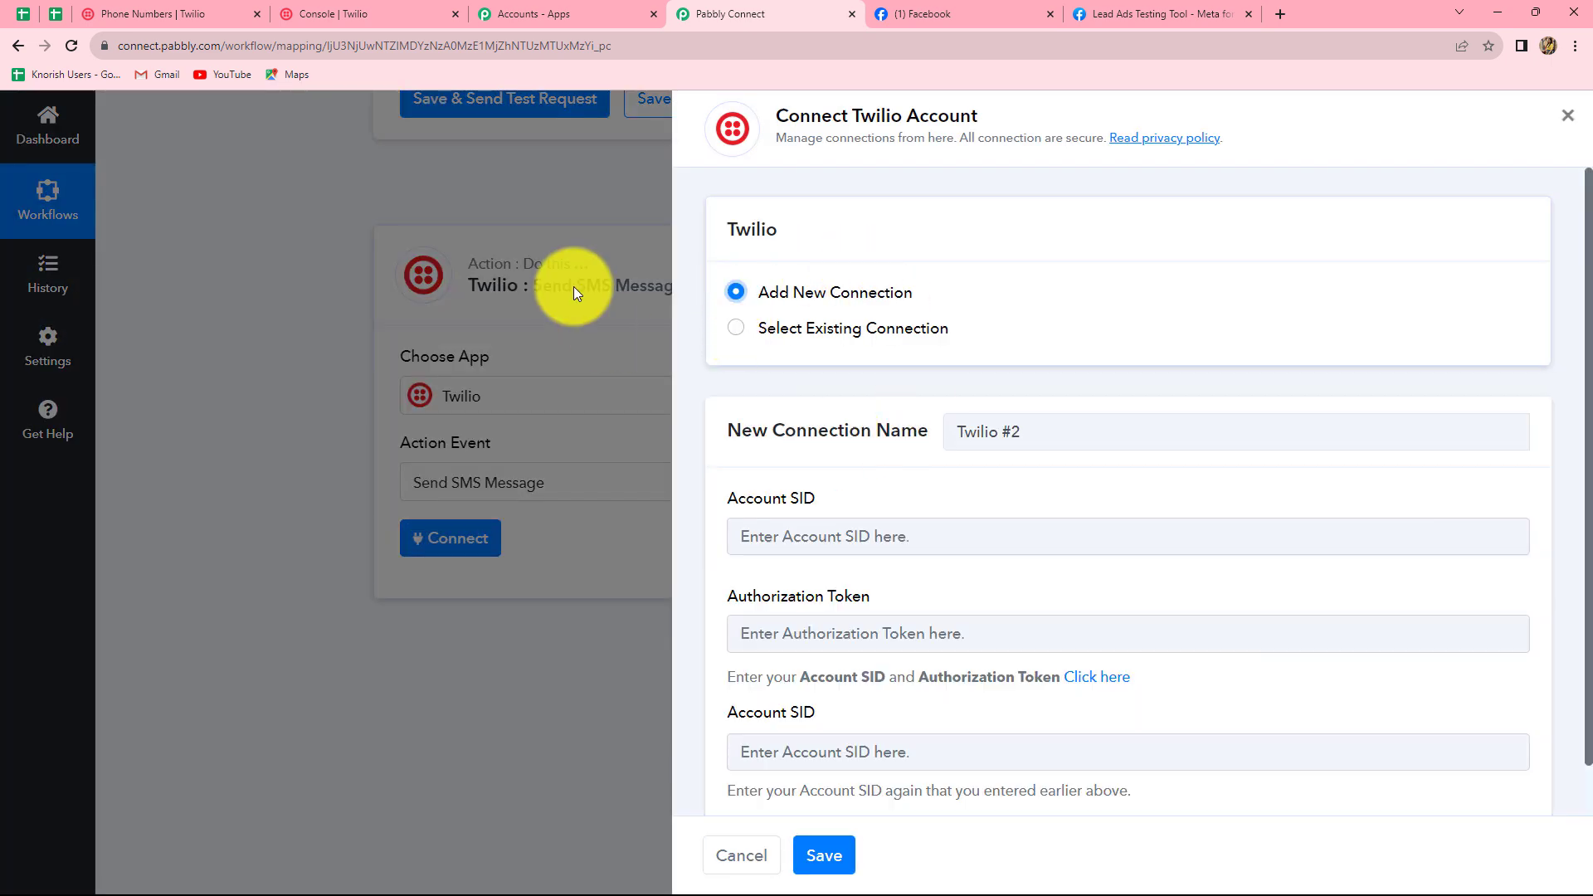
pyautogui.scroll(-1, 909, 310)
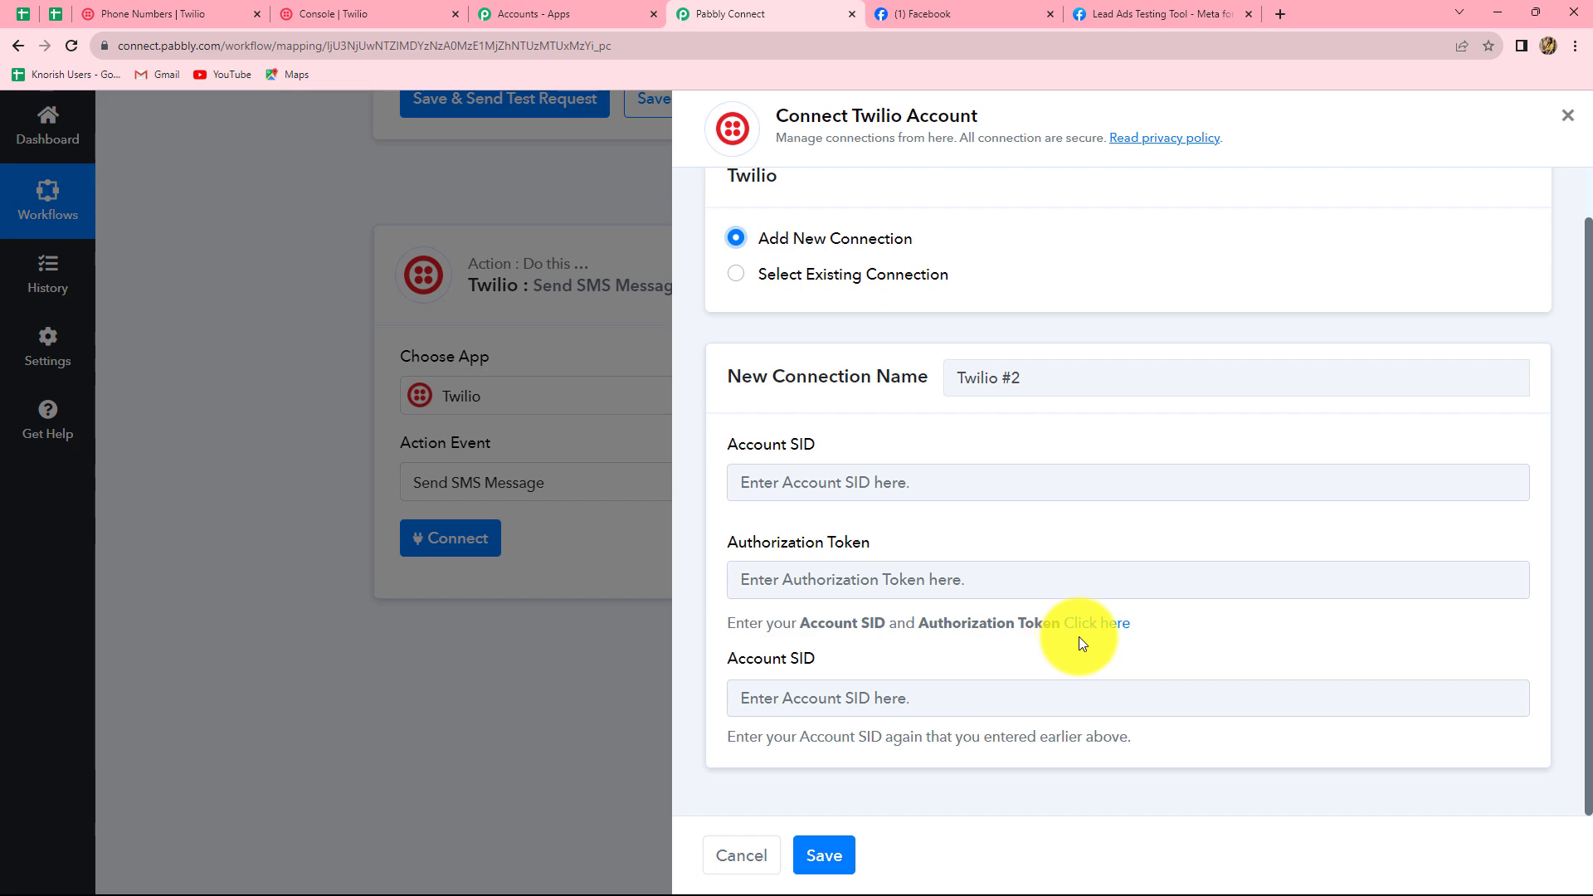
pyautogui.click(330, 2)
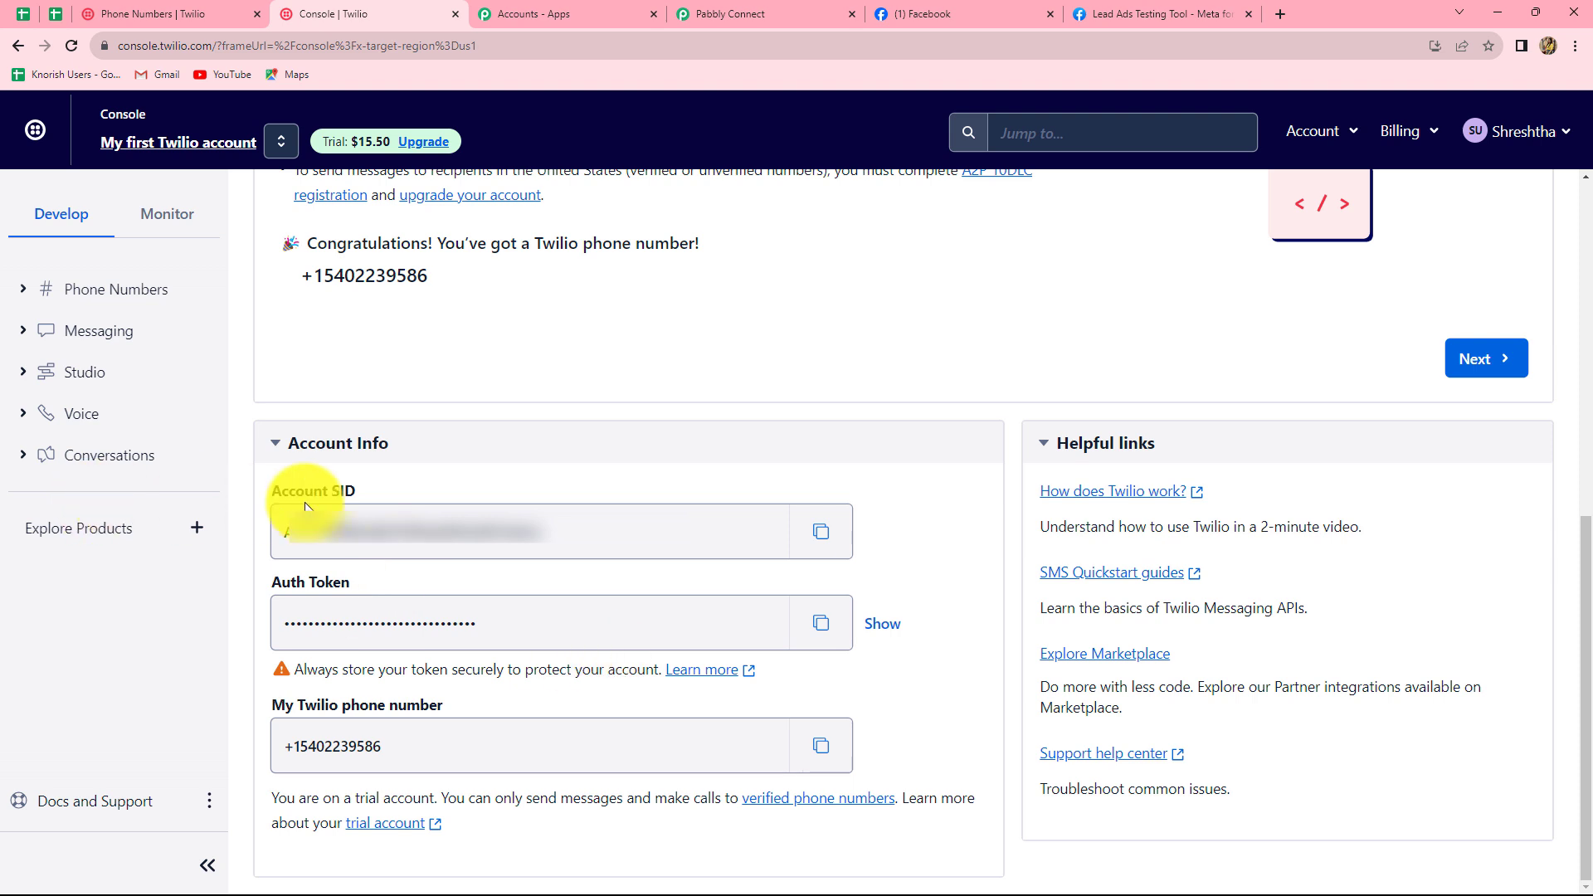
pyautogui.click(813, 536)
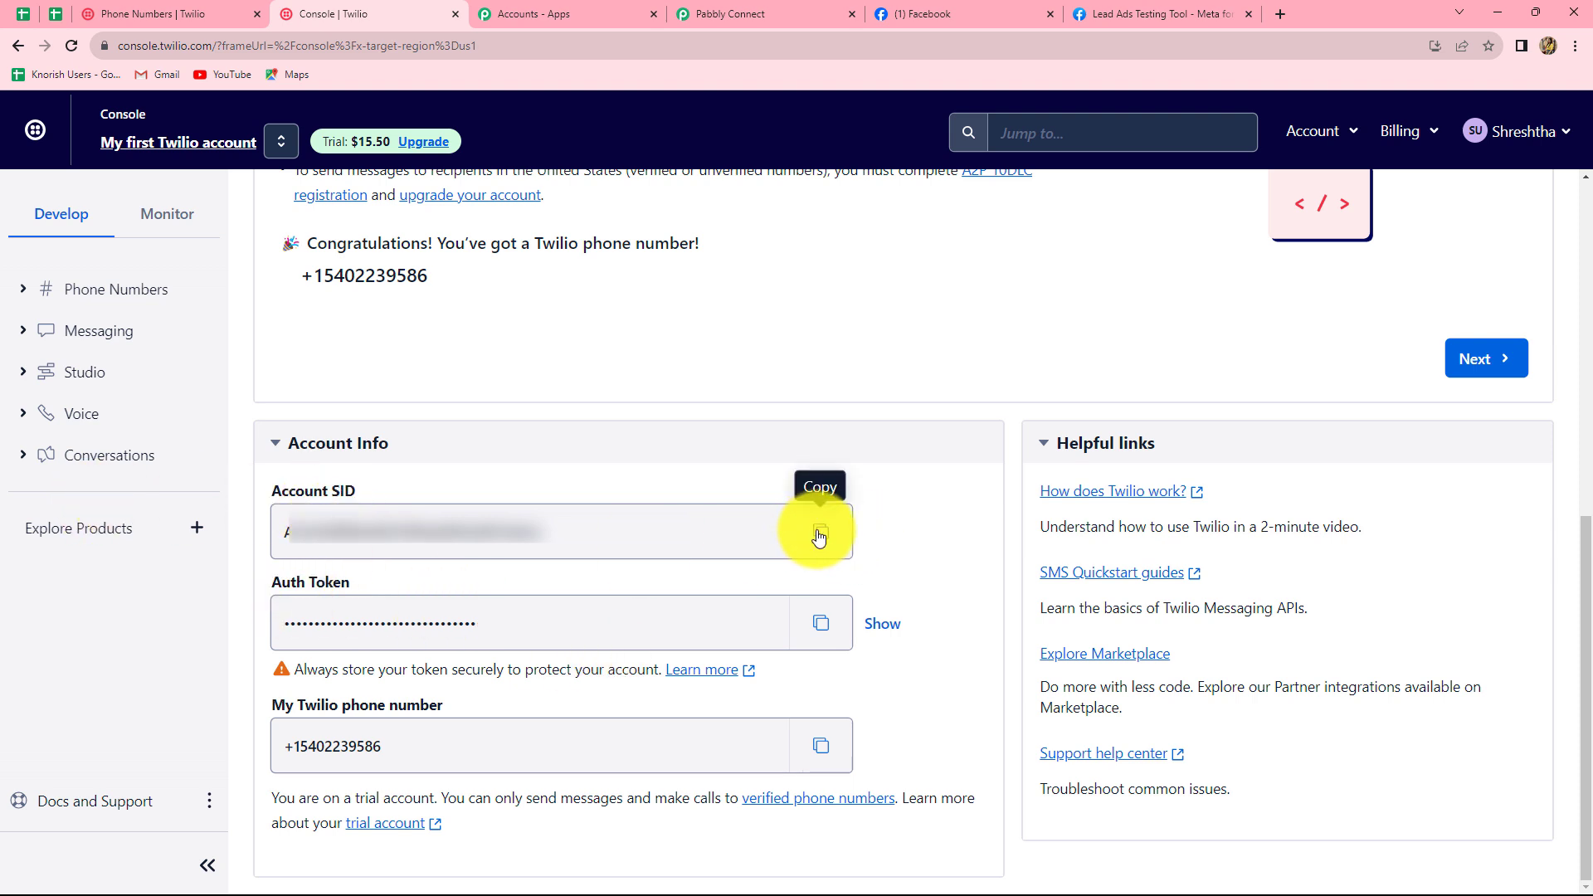
pyautogui.click(751, 13)
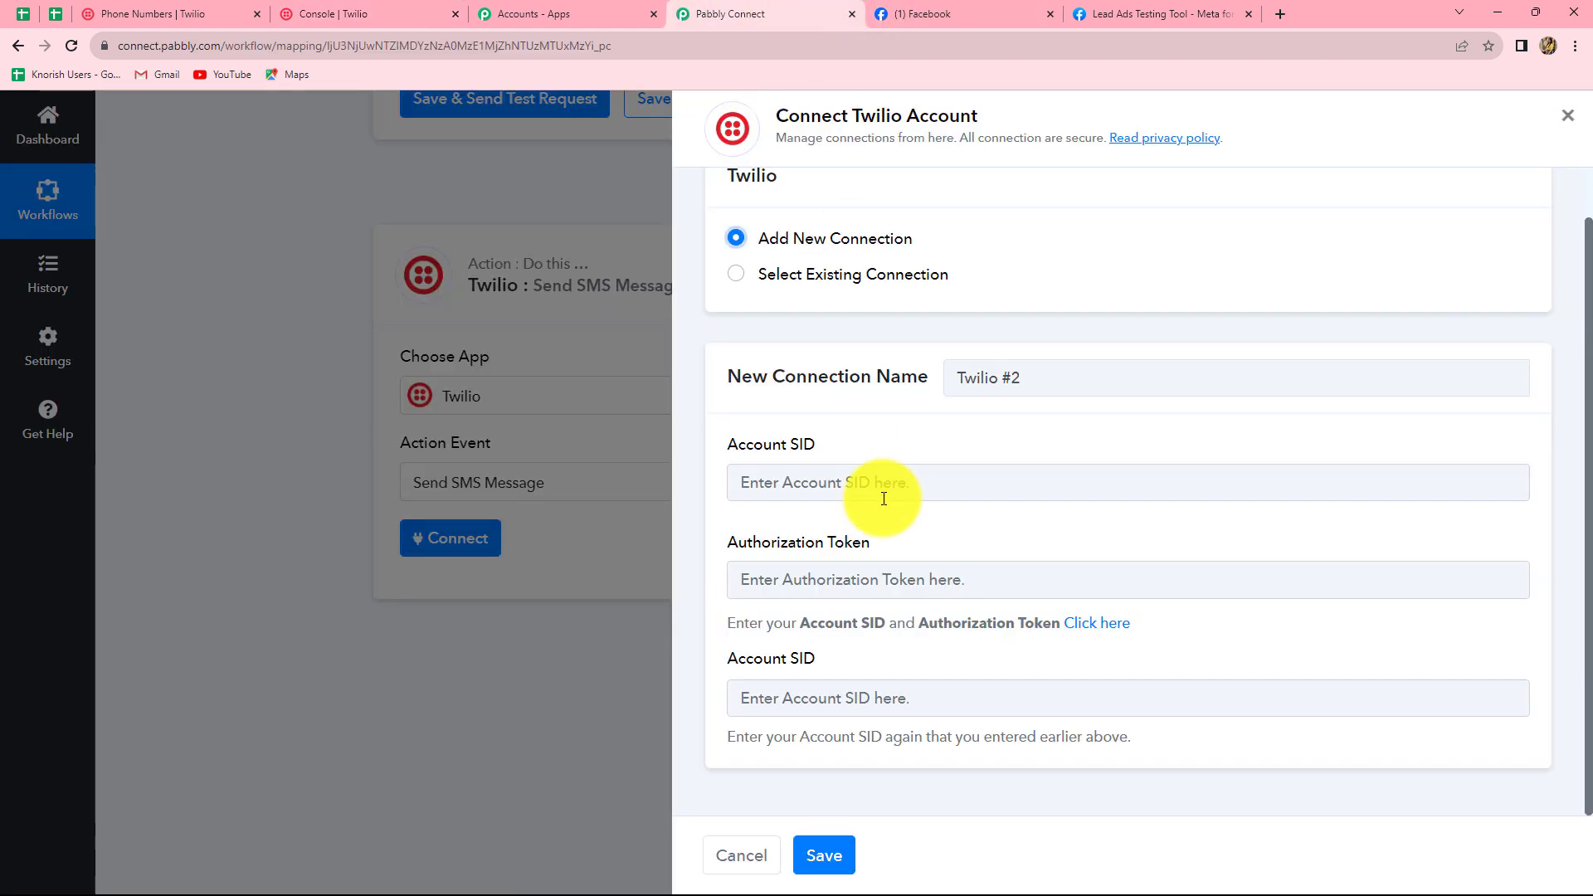
pyautogui.click(798, 483)
pyautogui.hotkey('ctrl', 'v')
pyautogui.click(798, 697)
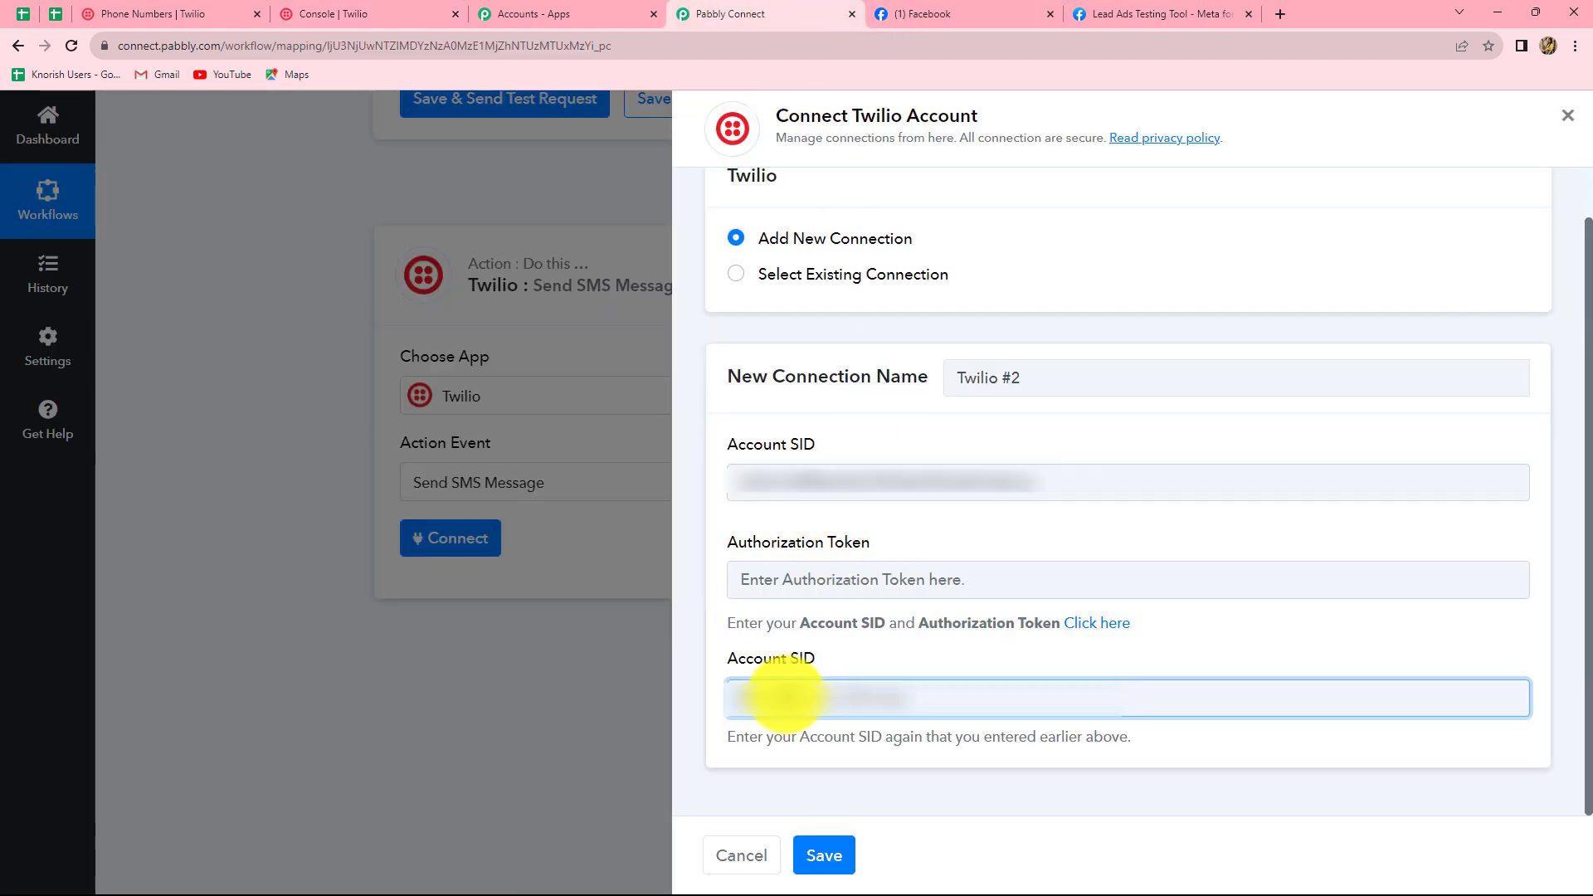
pyautogui.hotkey('ctrl', 'v')
# - Paste the Twilio Auth Token into Authorization Token and save the connection
pyautogui.click(800, 580)
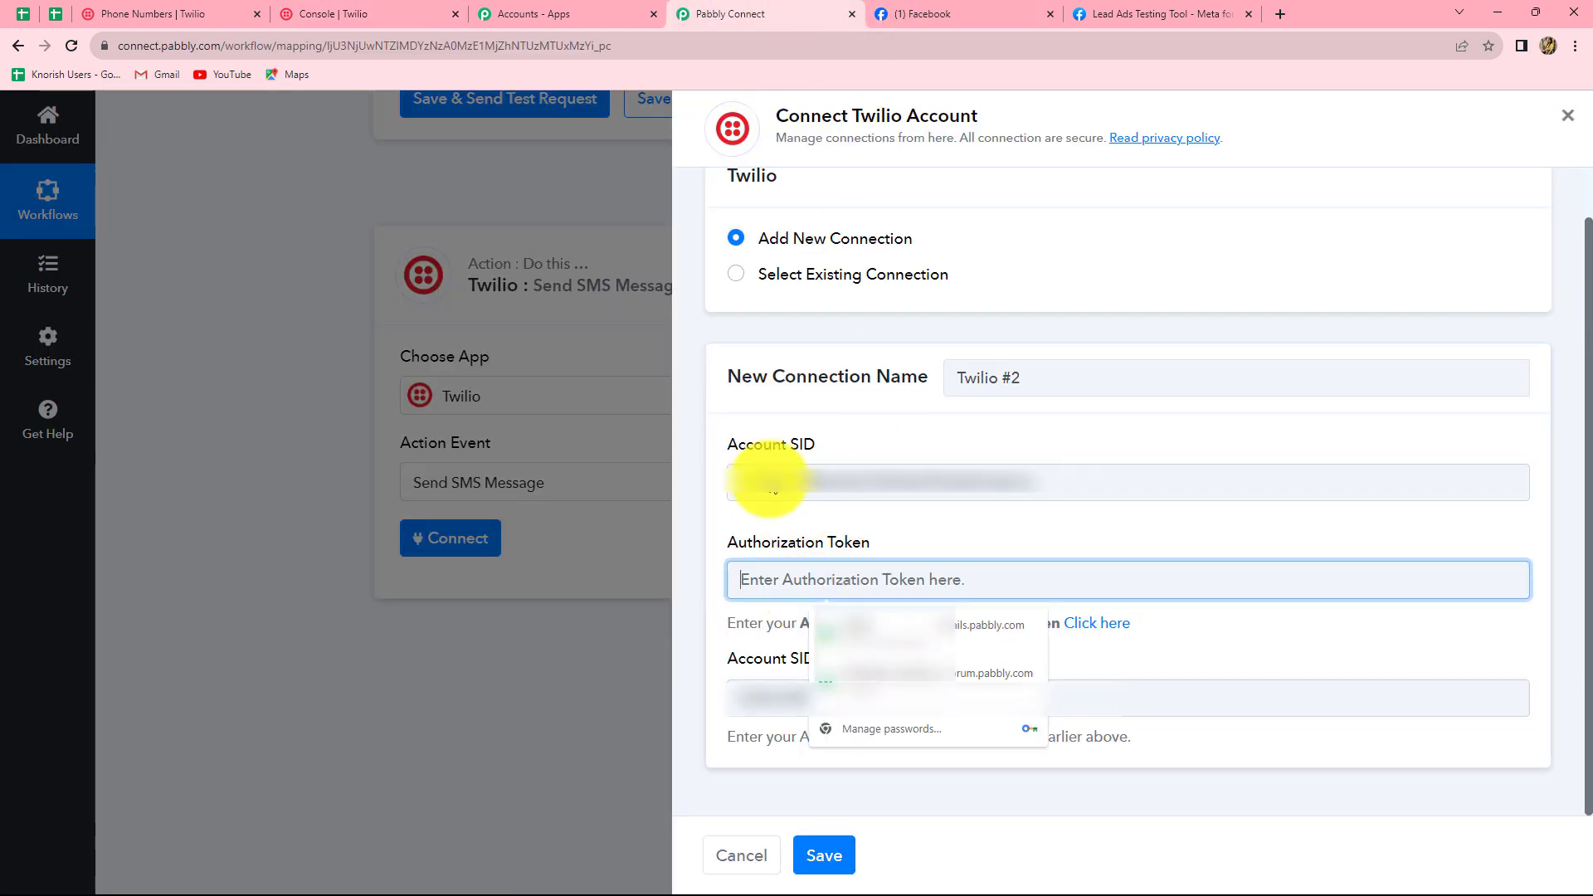
pyautogui.click(413, 15)
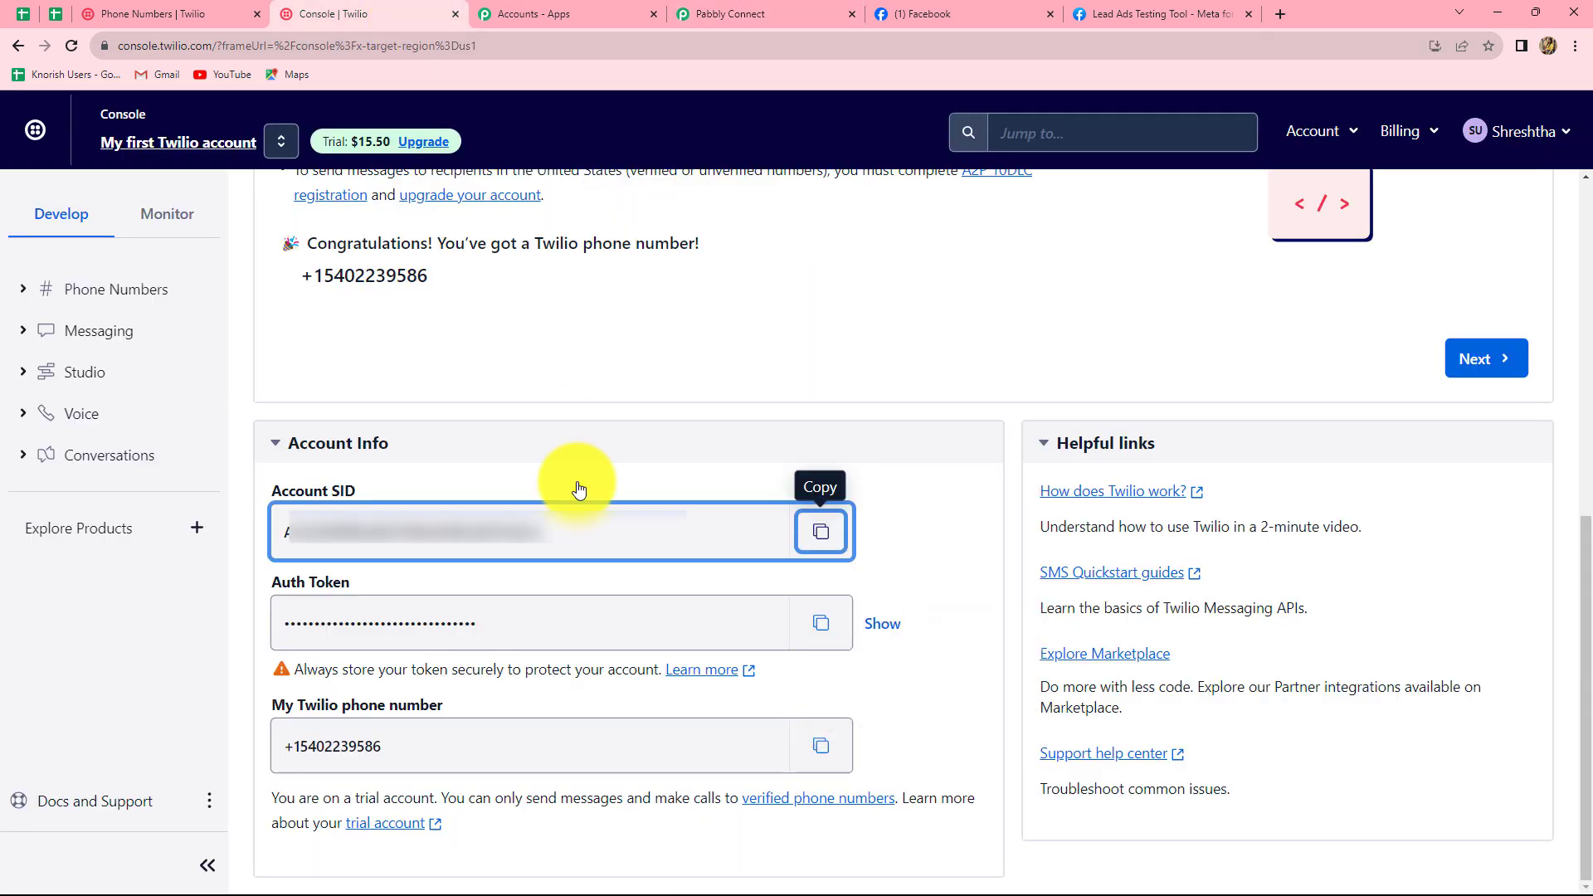
pyautogui.click(820, 623)
pyautogui.hotkey('ctrl', 'Tab')
pyautogui.hotkey('ctrl', 'Tab')
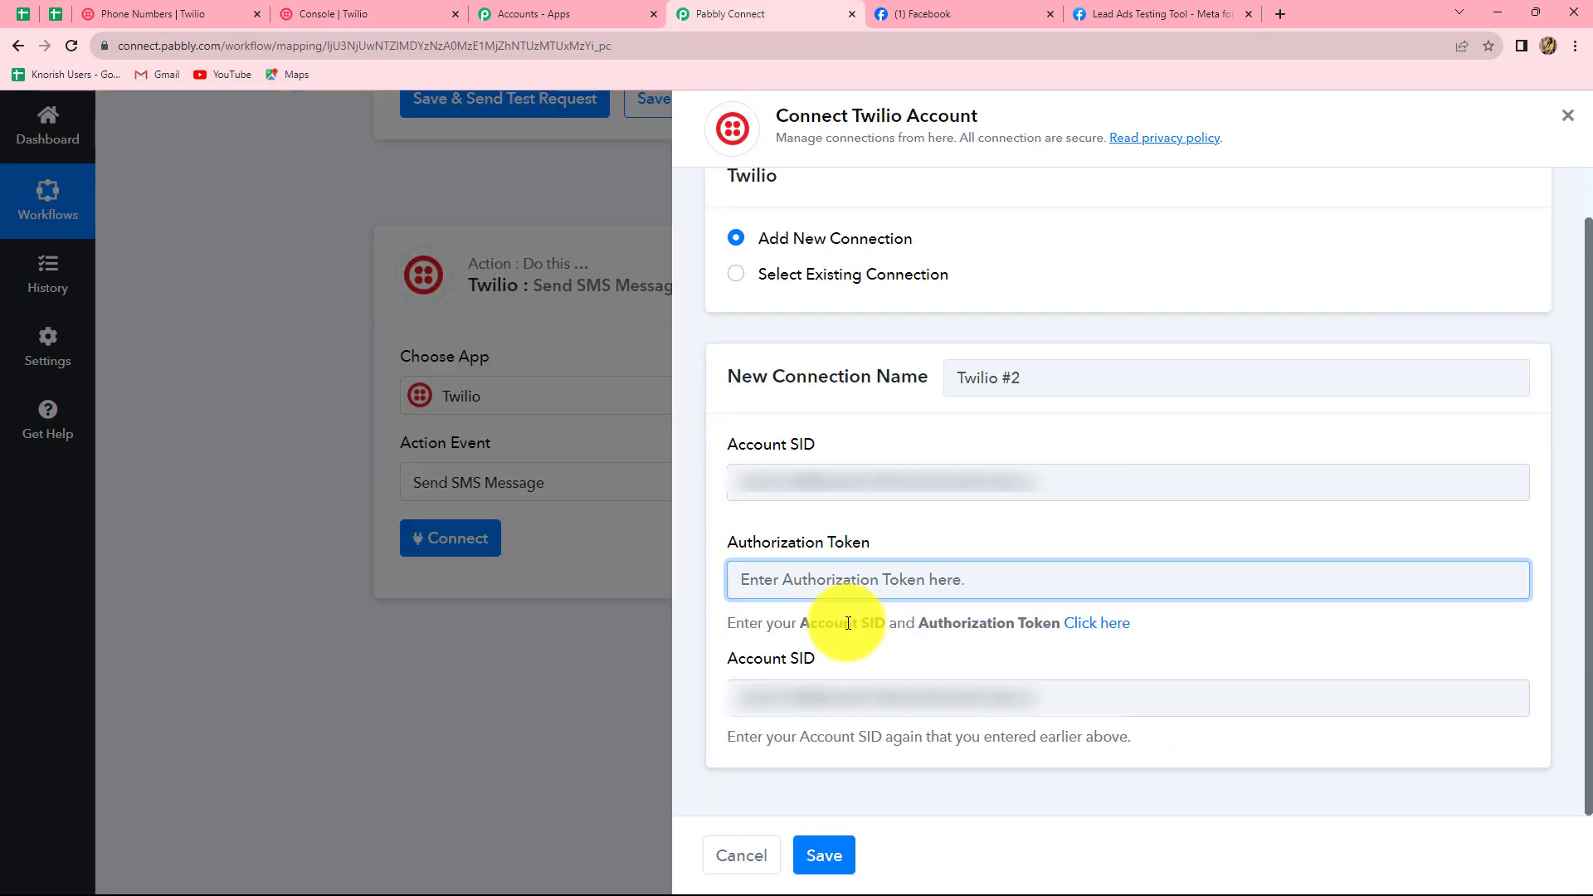
pyautogui.hotkey('ctrl', 'v')
pyautogui.click(825, 854)
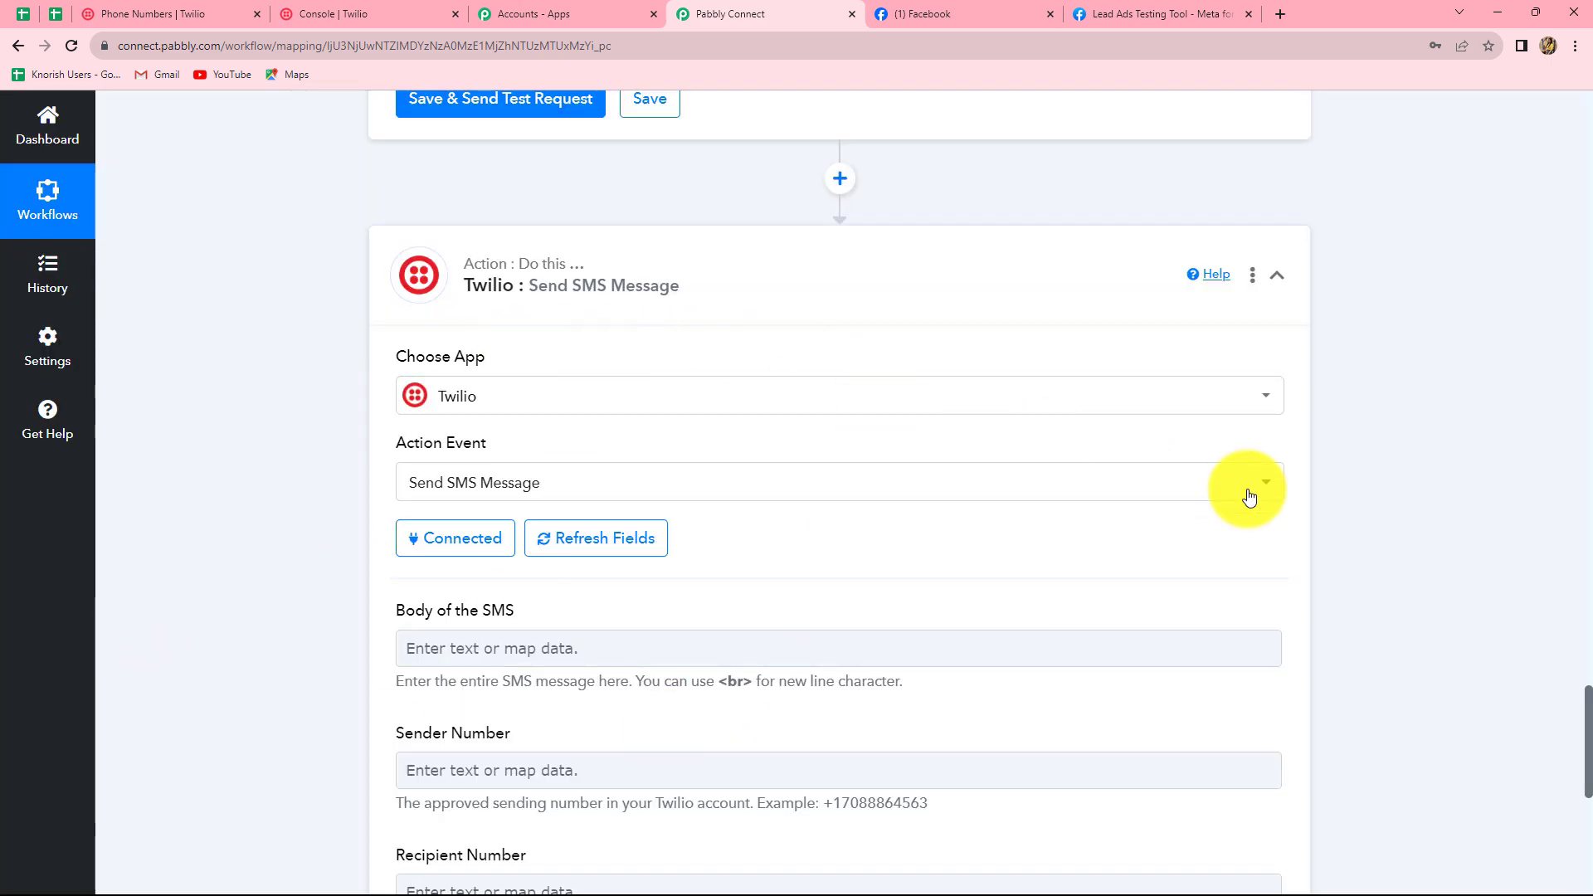
# - Paste the Twilio sending phone number into the Sender Number field
pyautogui.scroll(-5, 1462, 524)
pyautogui.scroll(3, 589, 342)
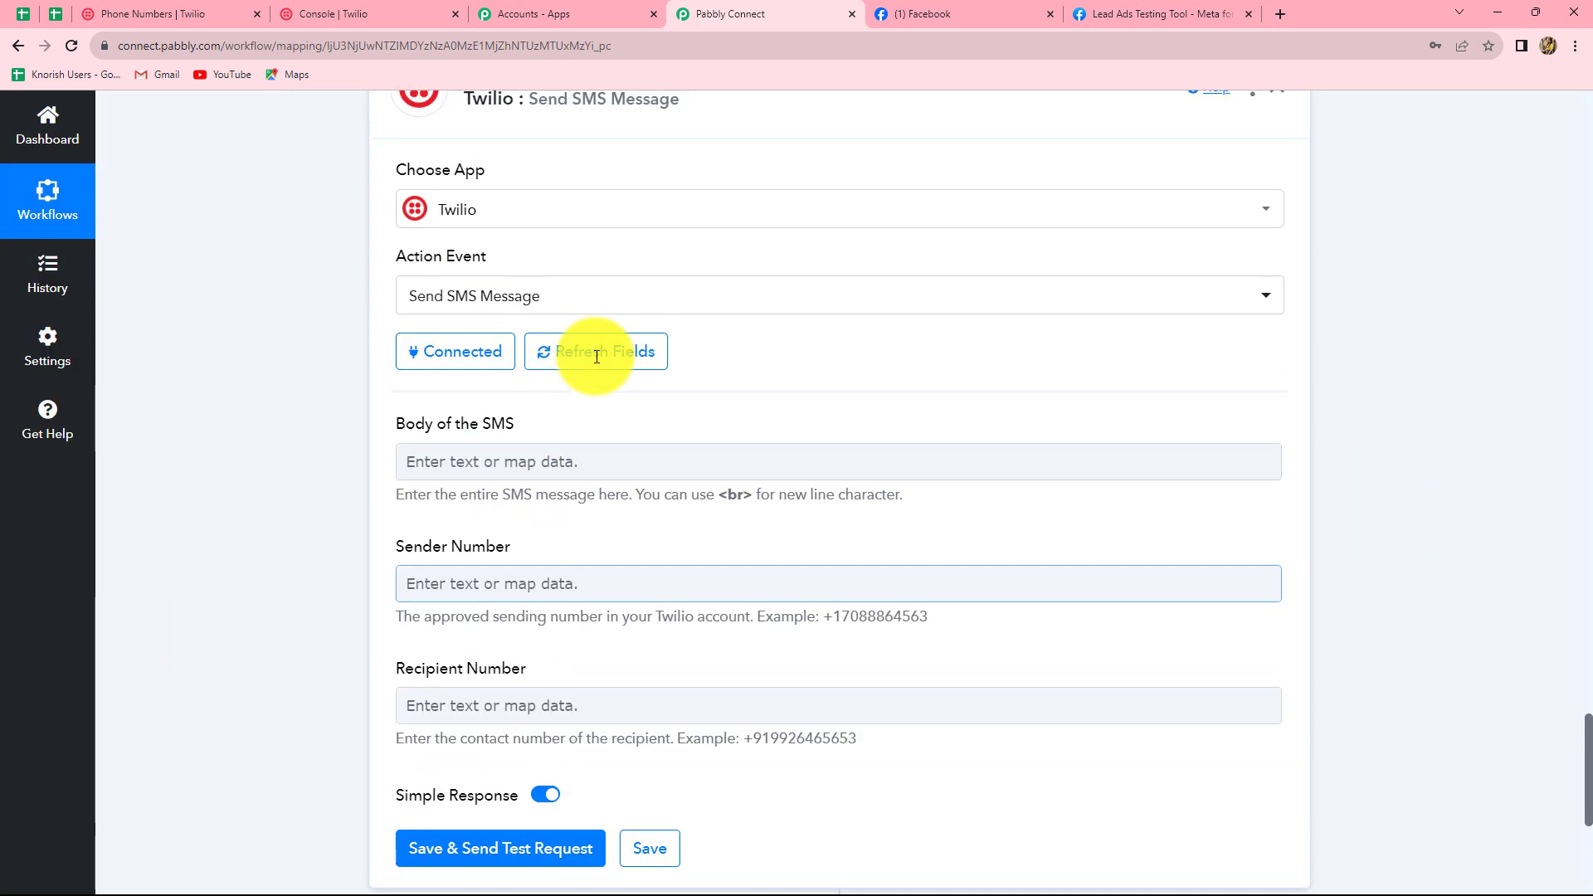
pyautogui.scroll(-1, 580, 365)
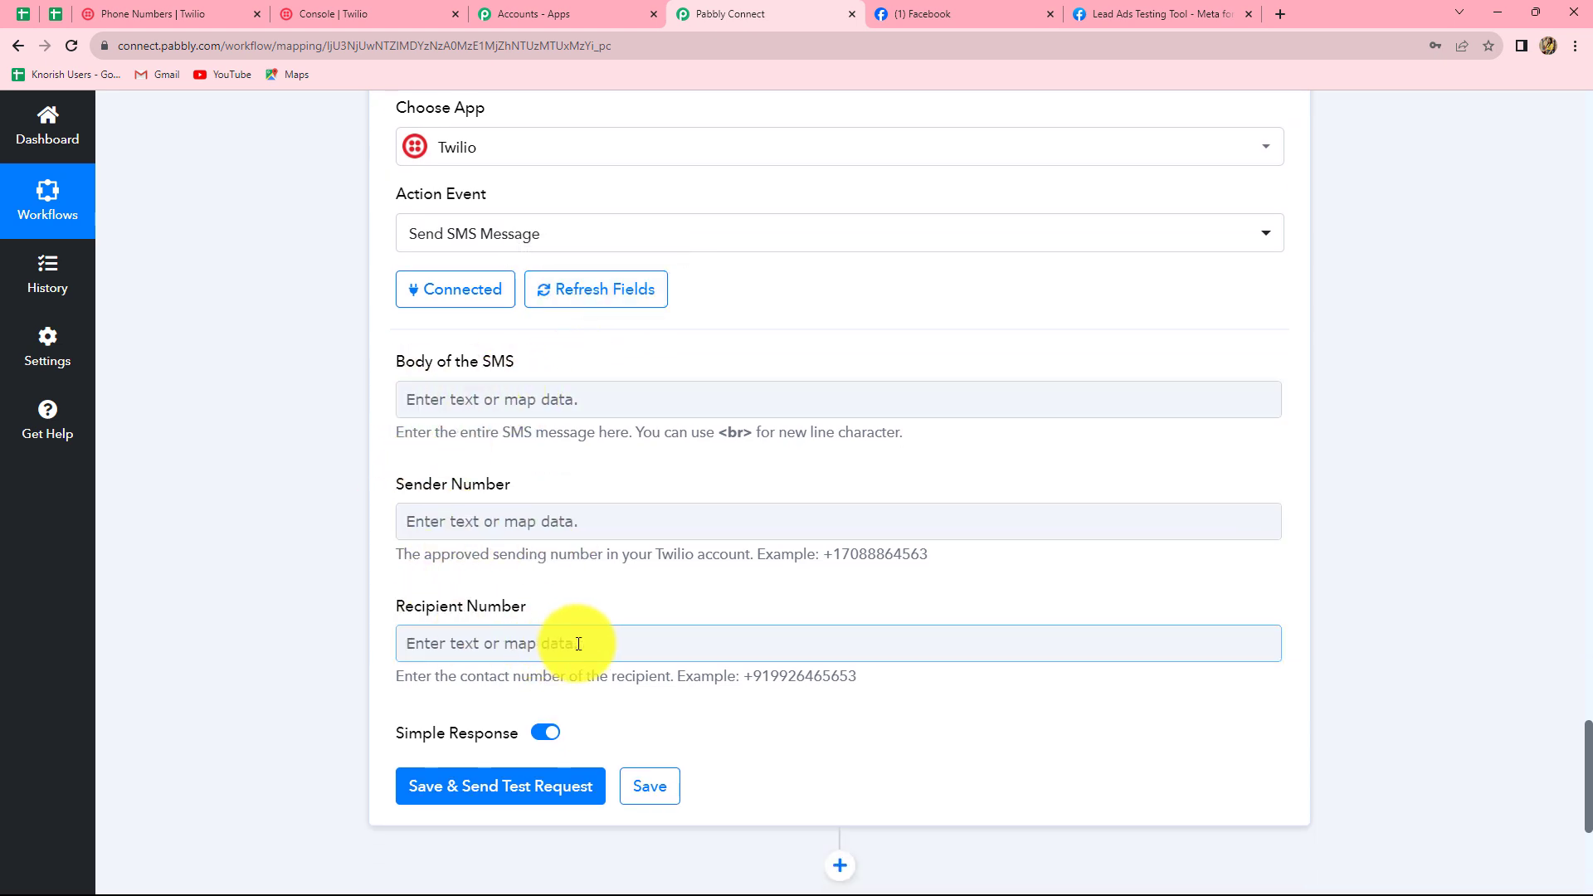
pyautogui.click(540, 535)
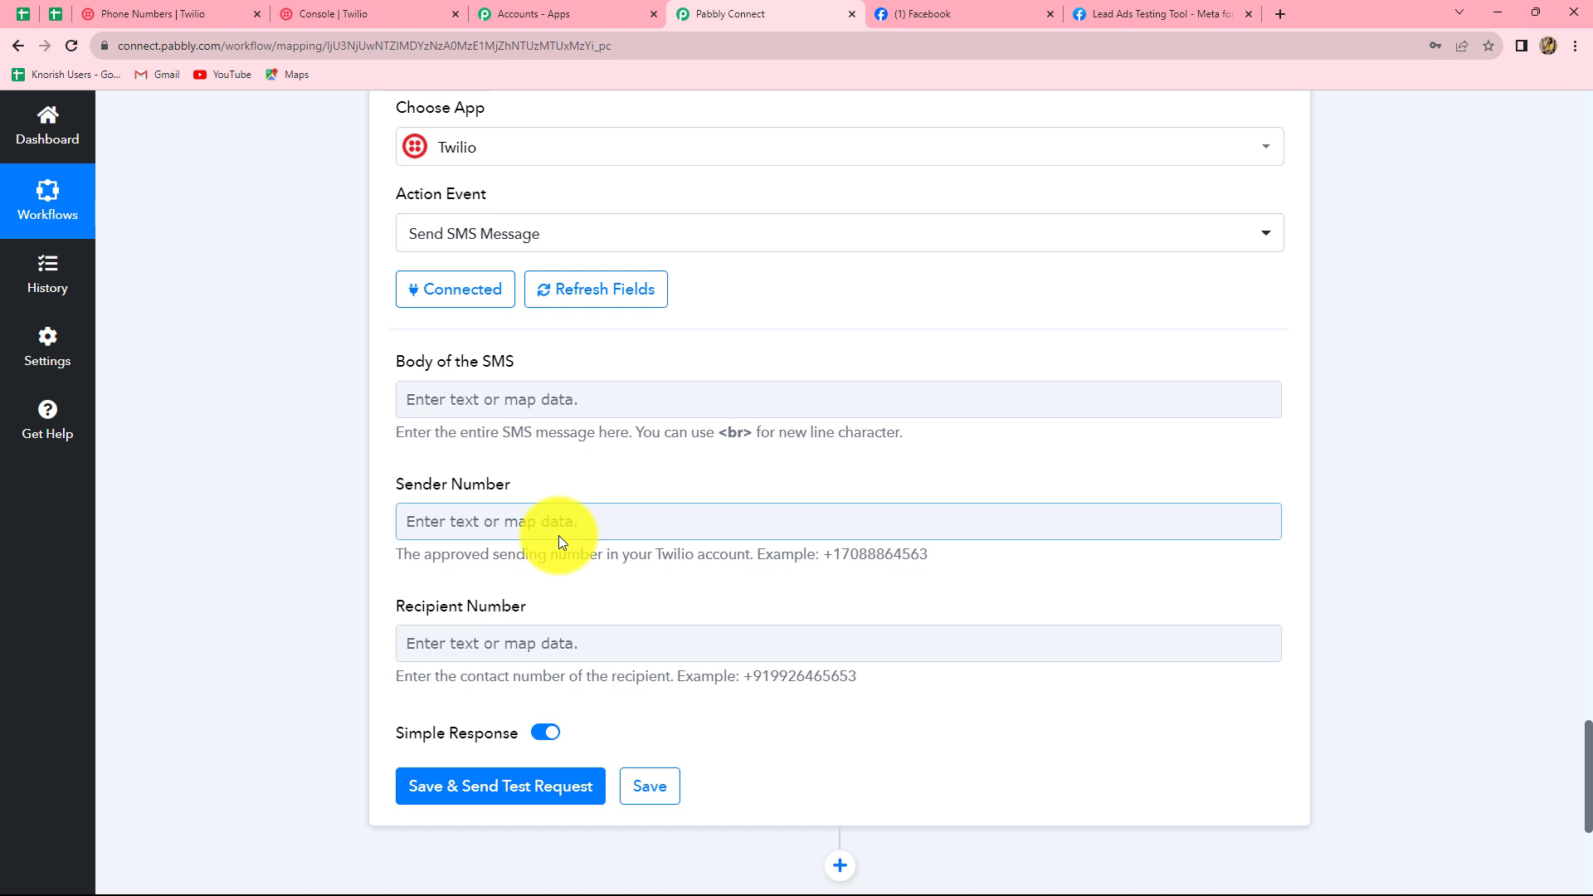
pyautogui.click(499, 525)
pyautogui.hotkey('ctrl', 'v')
pyautogui.click(335, 614)
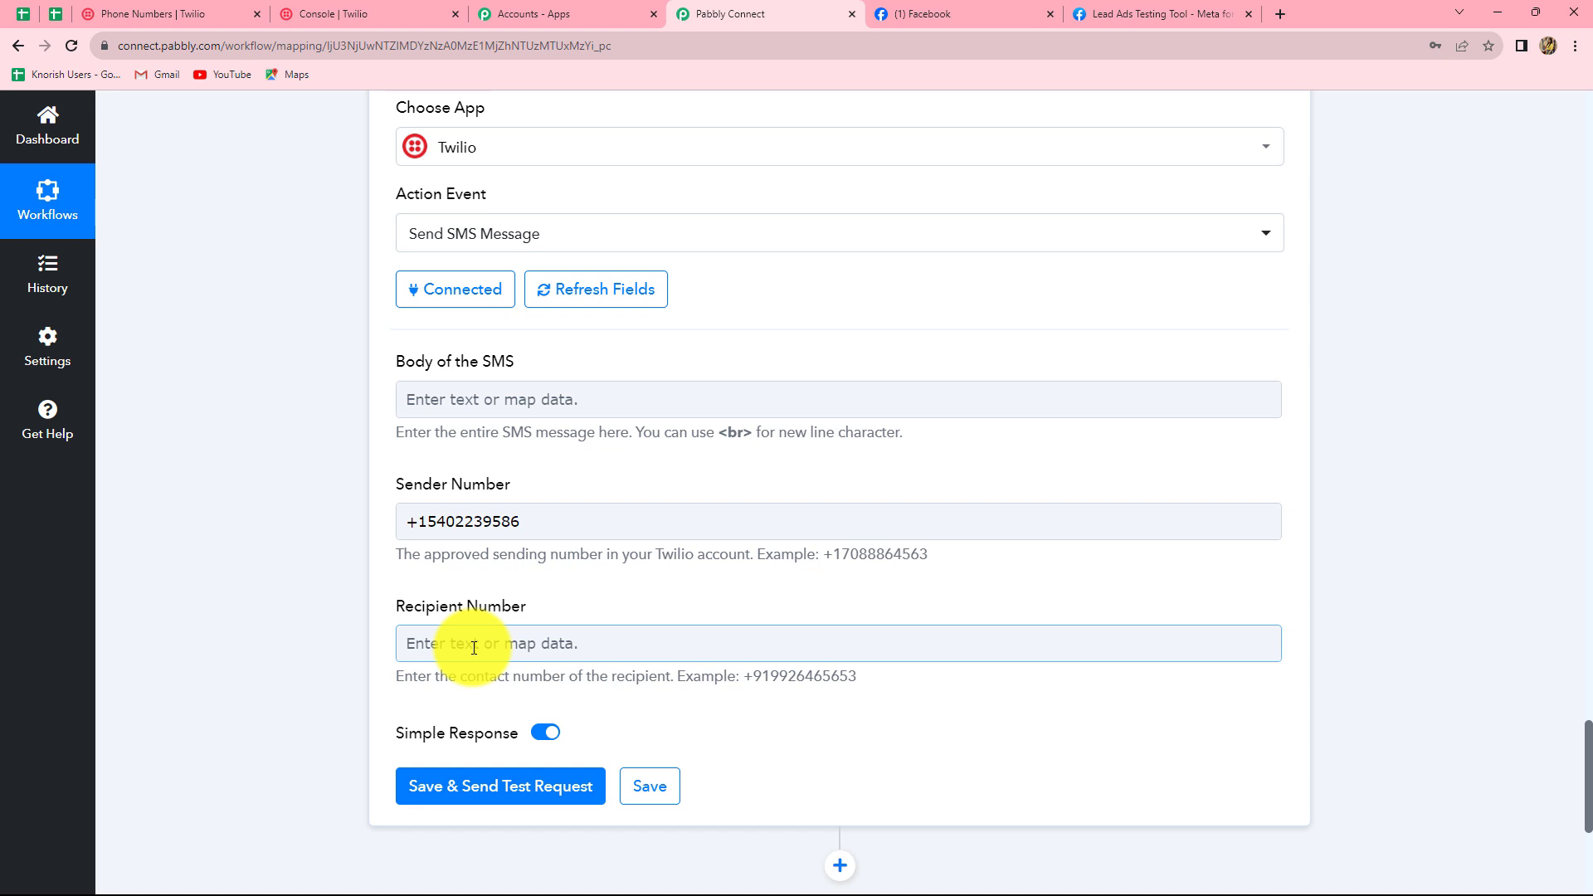
# - Map Facebook Lead Ads: New Lead's Res4 Contact Number as the Recipient Number
pyautogui.scroll(-3, 474, 648)
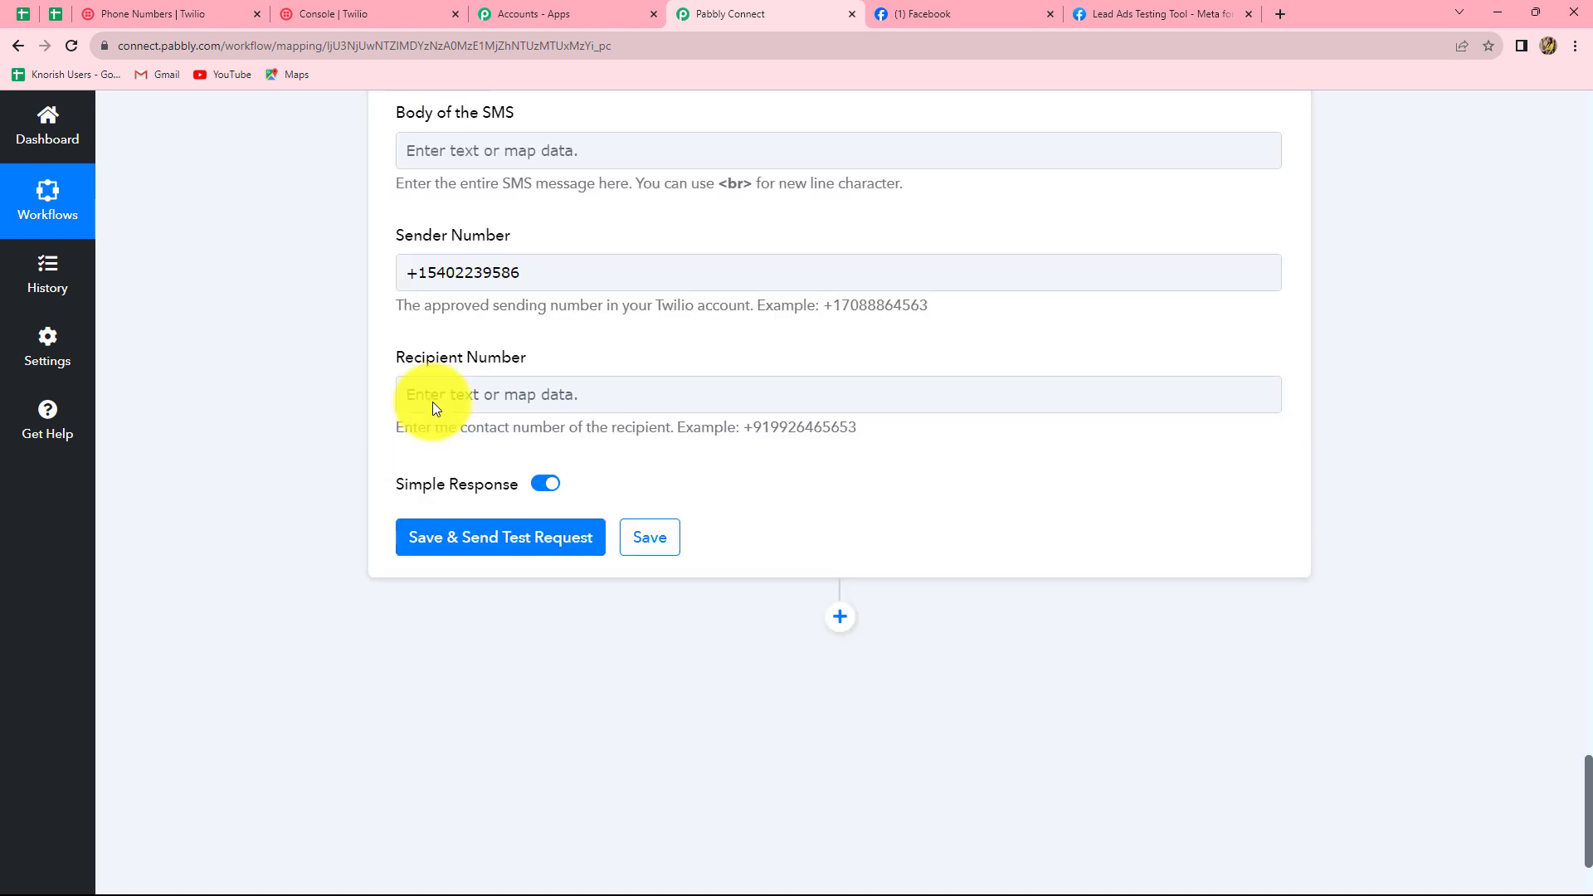
pyautogui.click(531, 395)
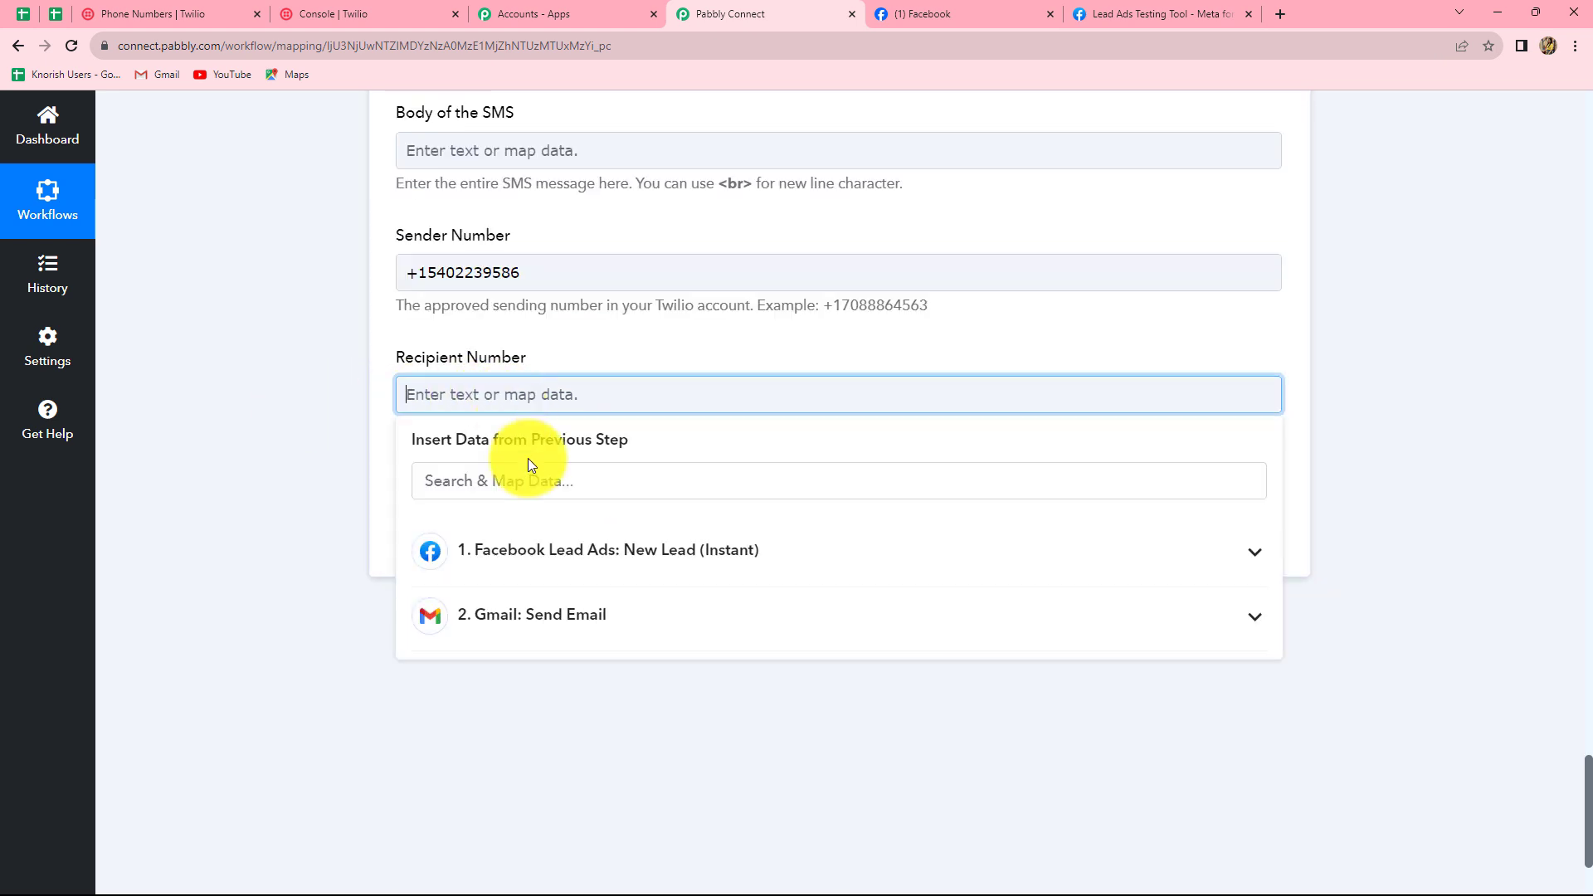
pyautogui.click(551, 552)
pyautogui.click(603, 615)
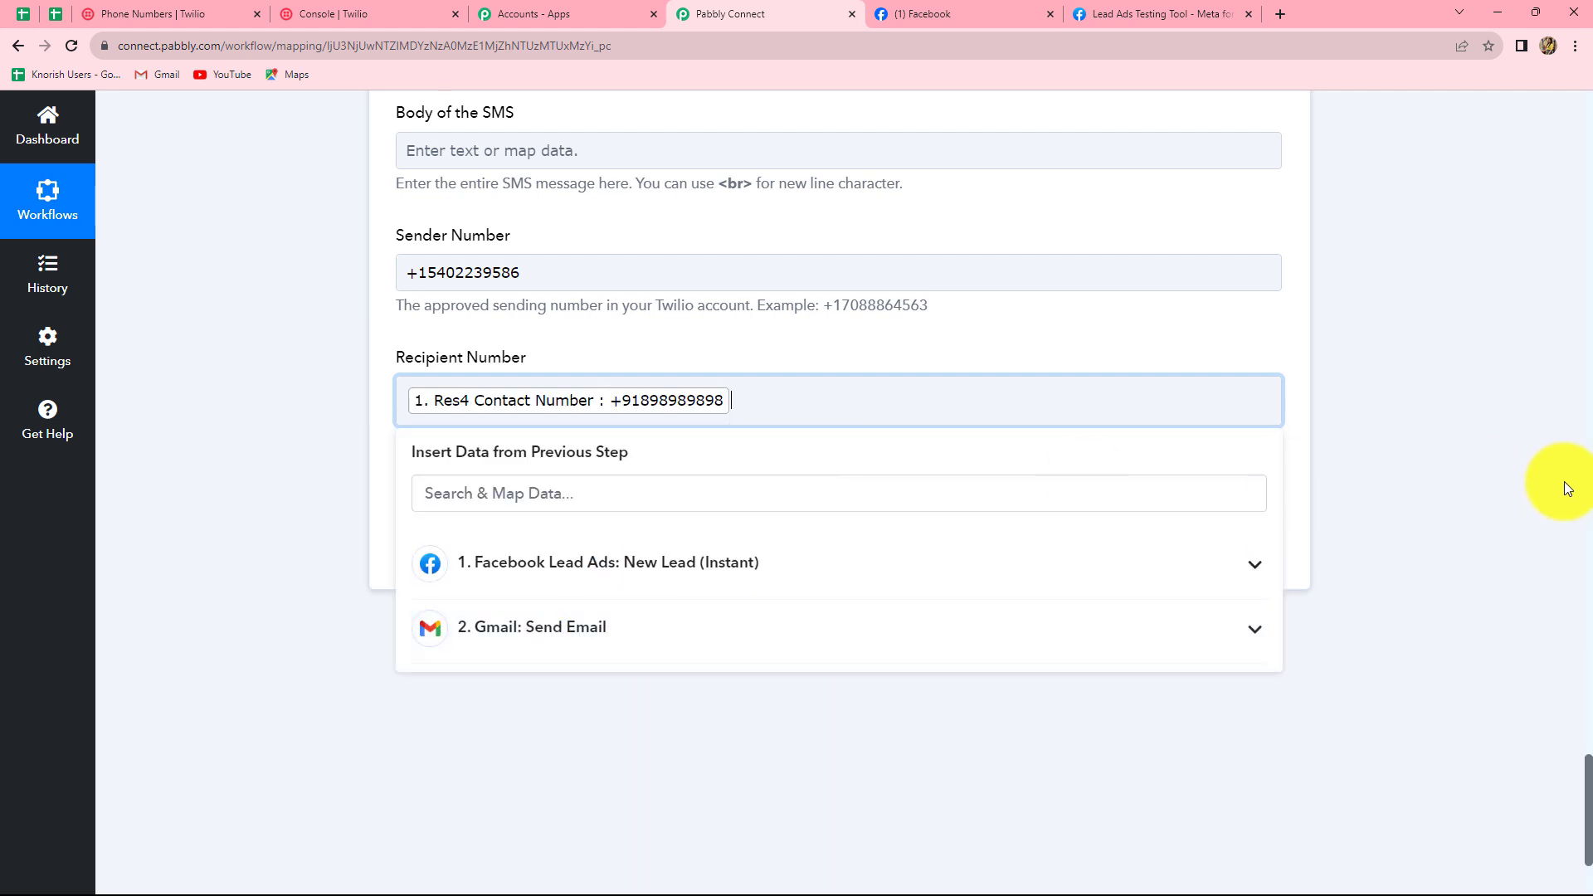
pyautogui.click(330, 420)
pyautogui.scroll(4, 330, 420)
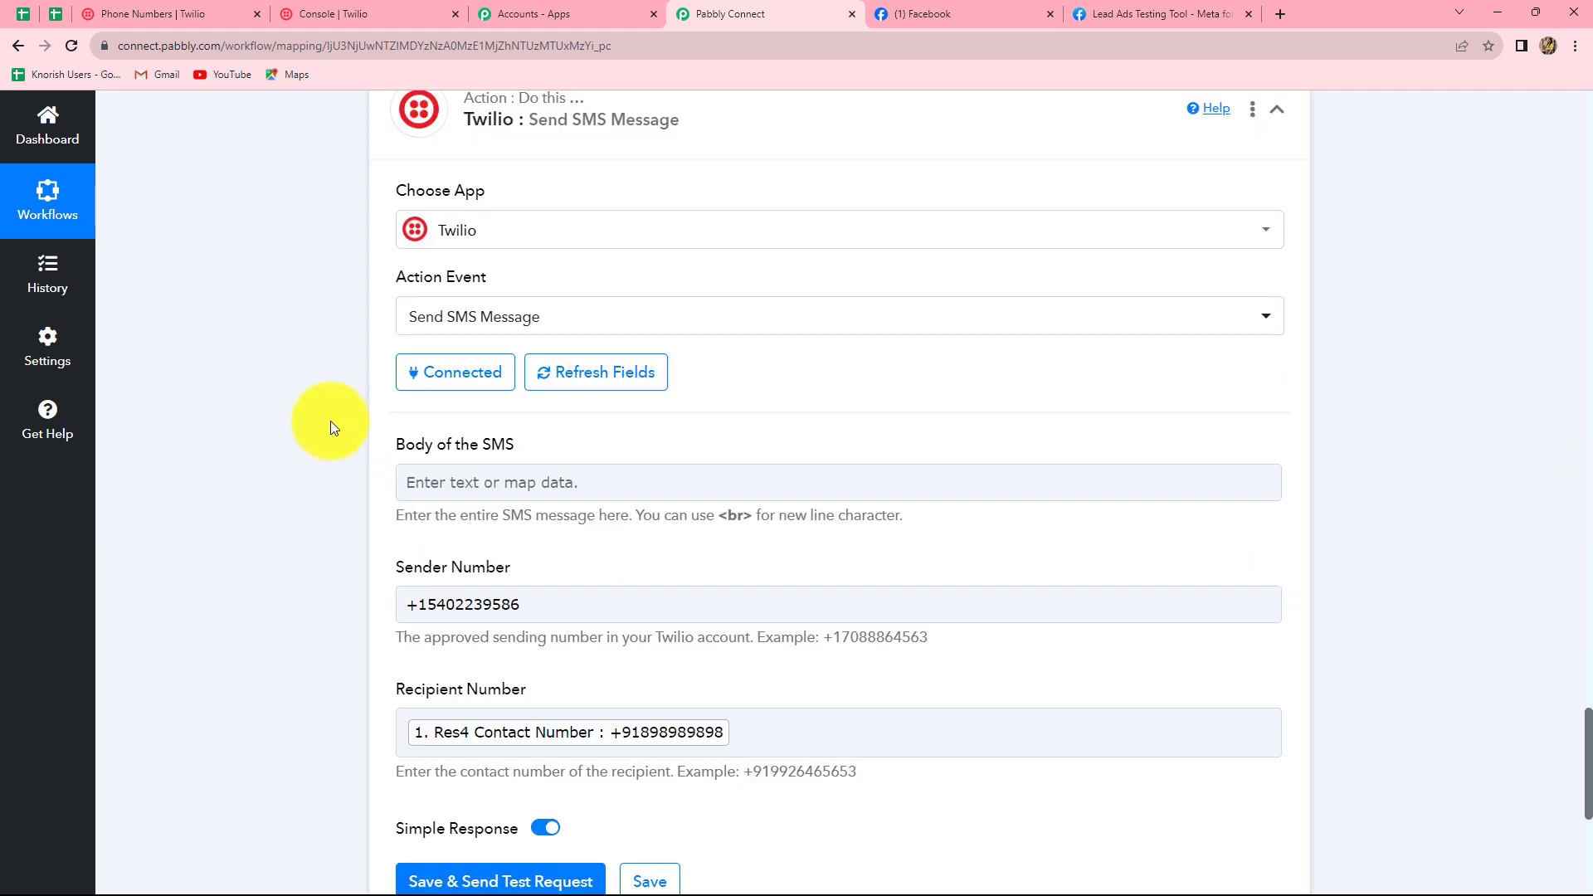
# - Write the SMS body as 'Hello' plus the mapped Res4 First Name, then the pasted venue and timings message
pyautogui.click(540, 481)
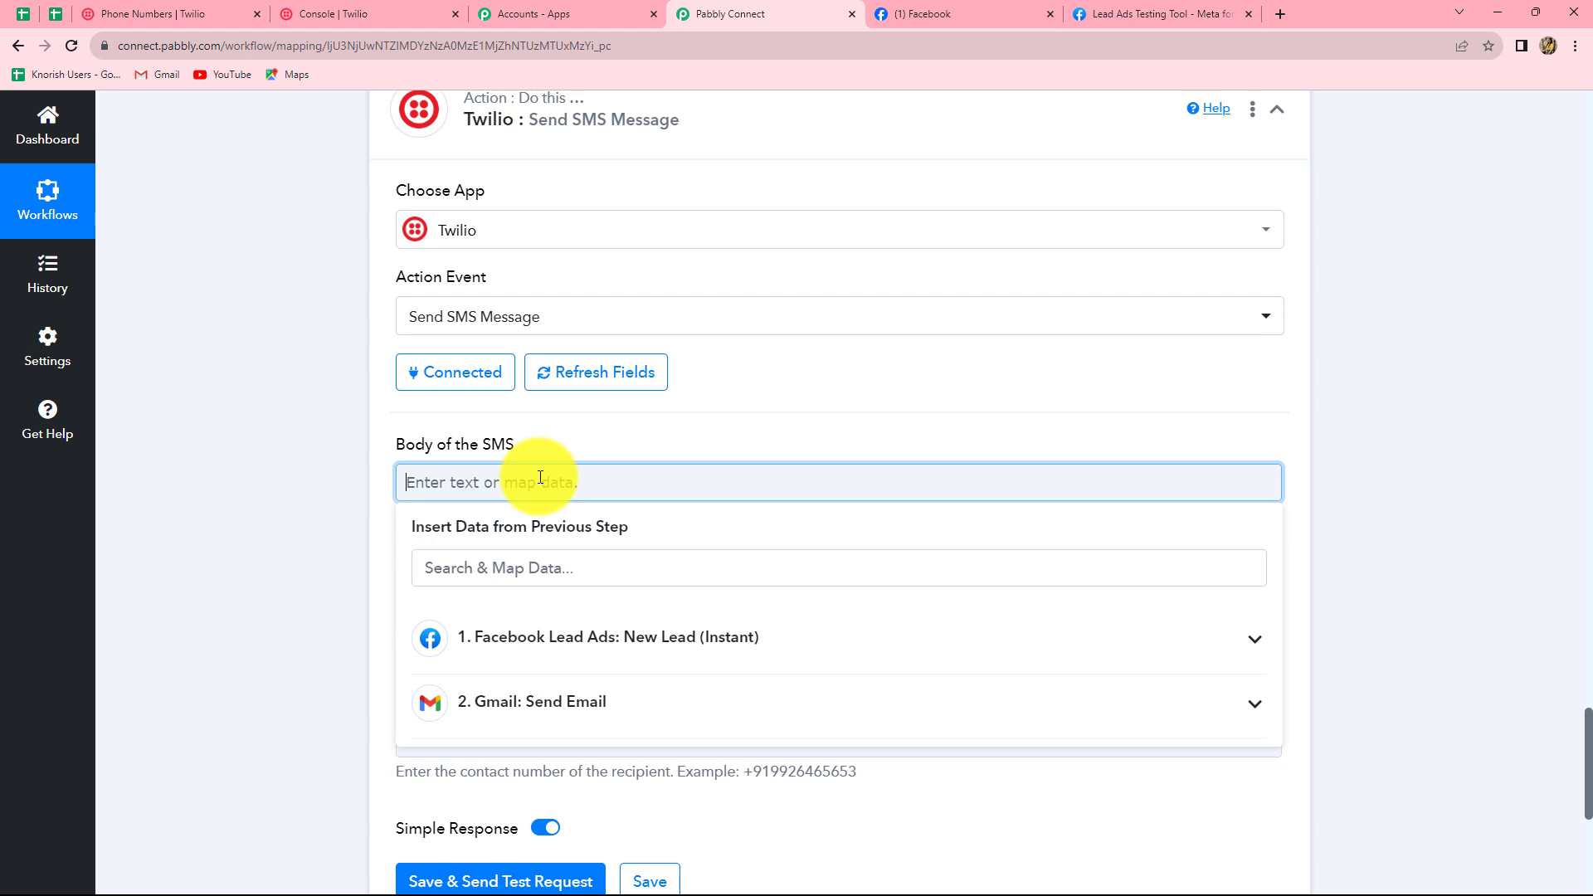
pyautogui.write('Hello,')
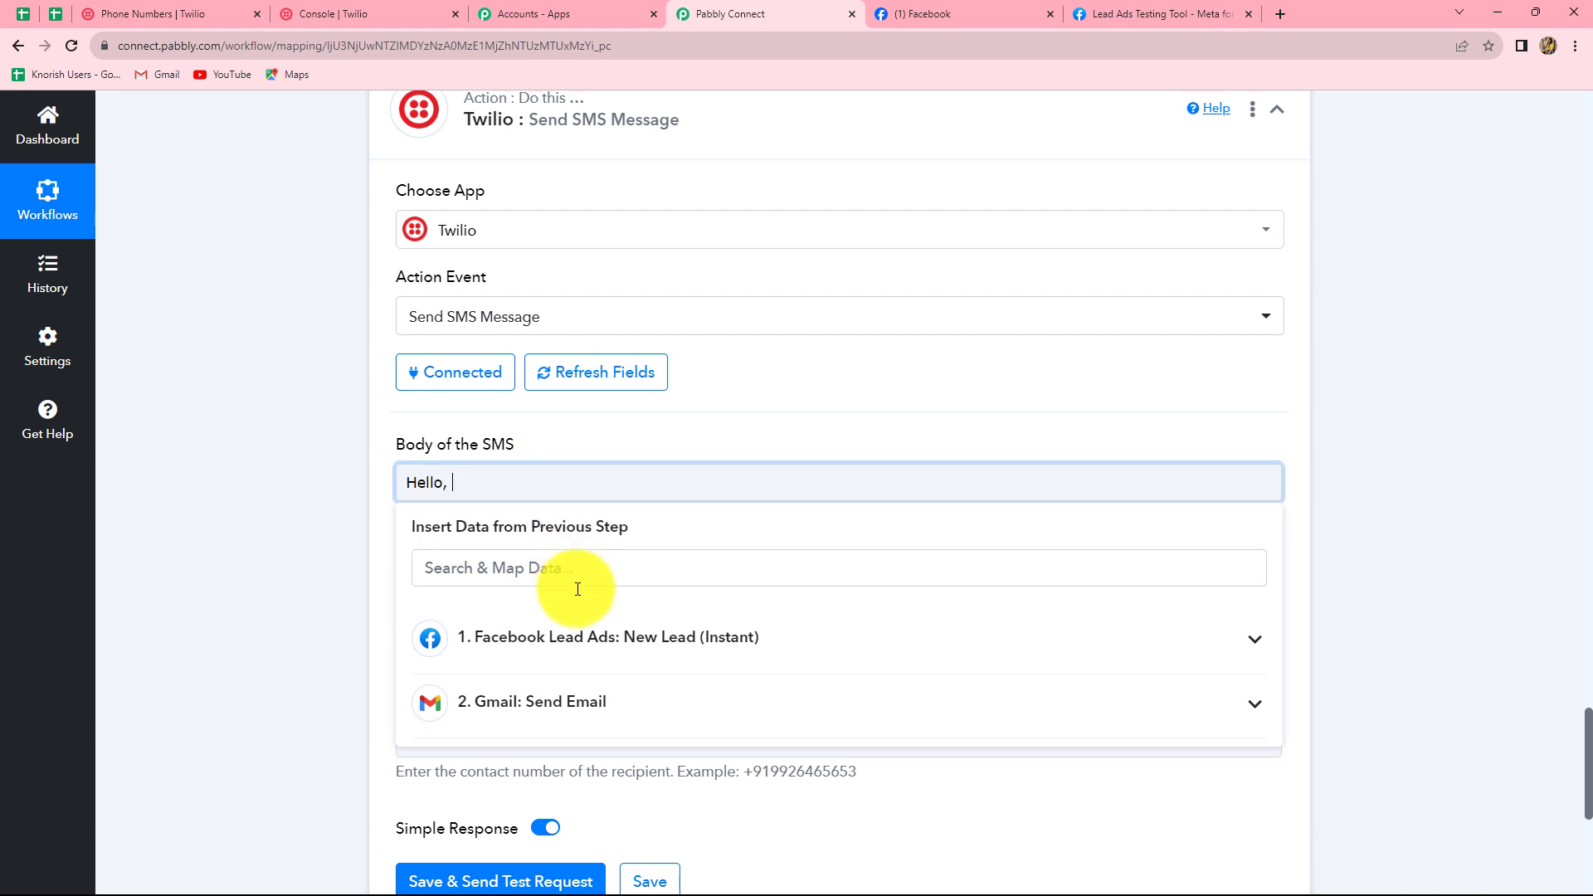
pyautogui.click(579, 637)
pyautogui.click(567, 777)
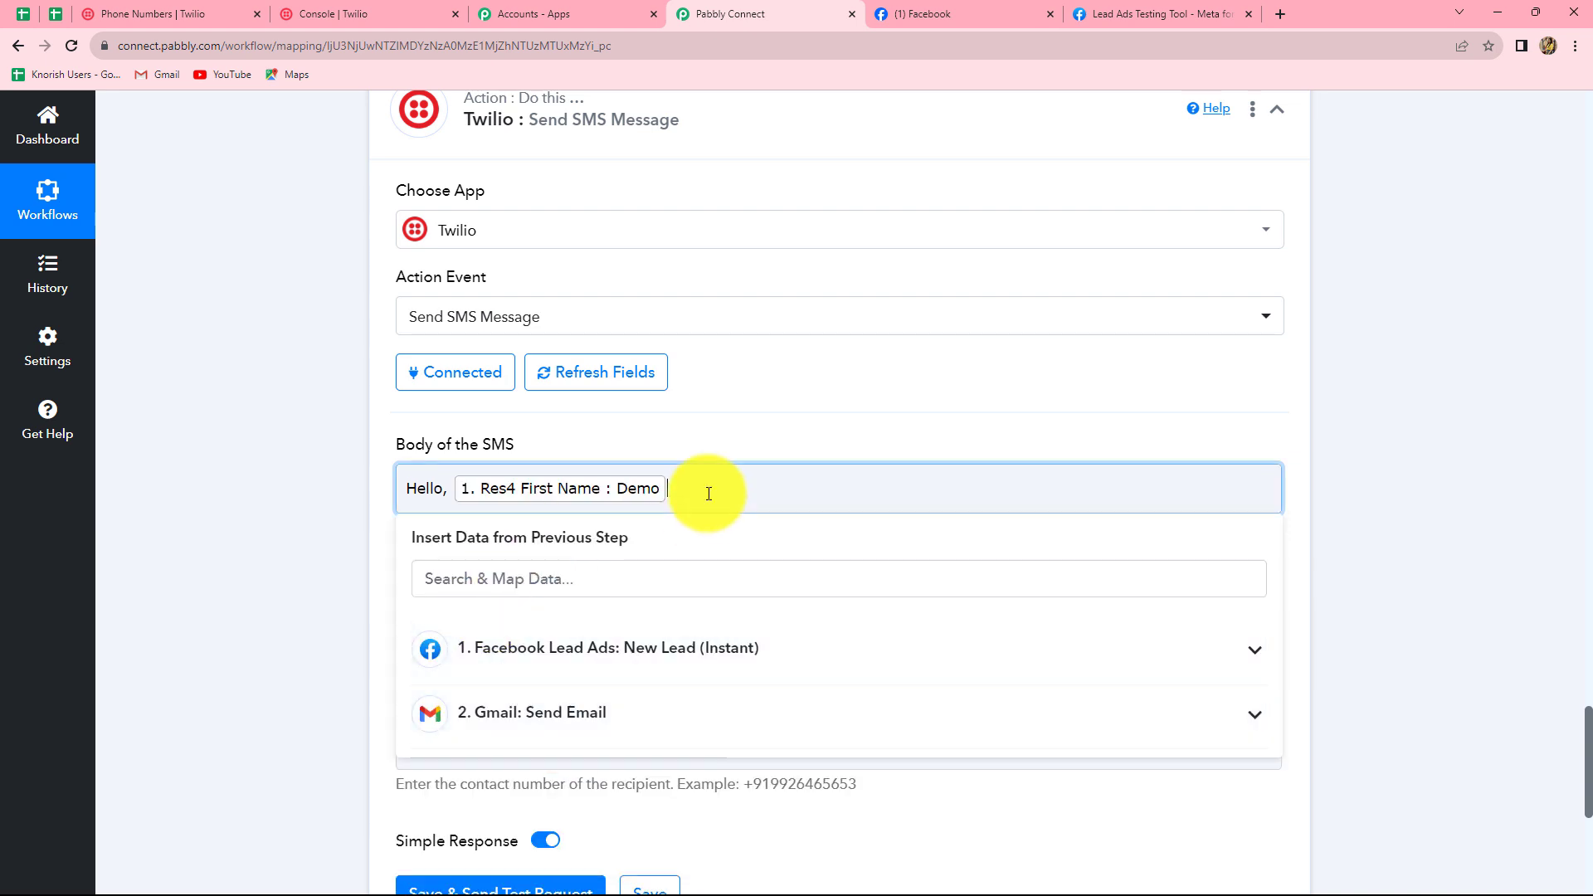
pyautogui.press('Return')
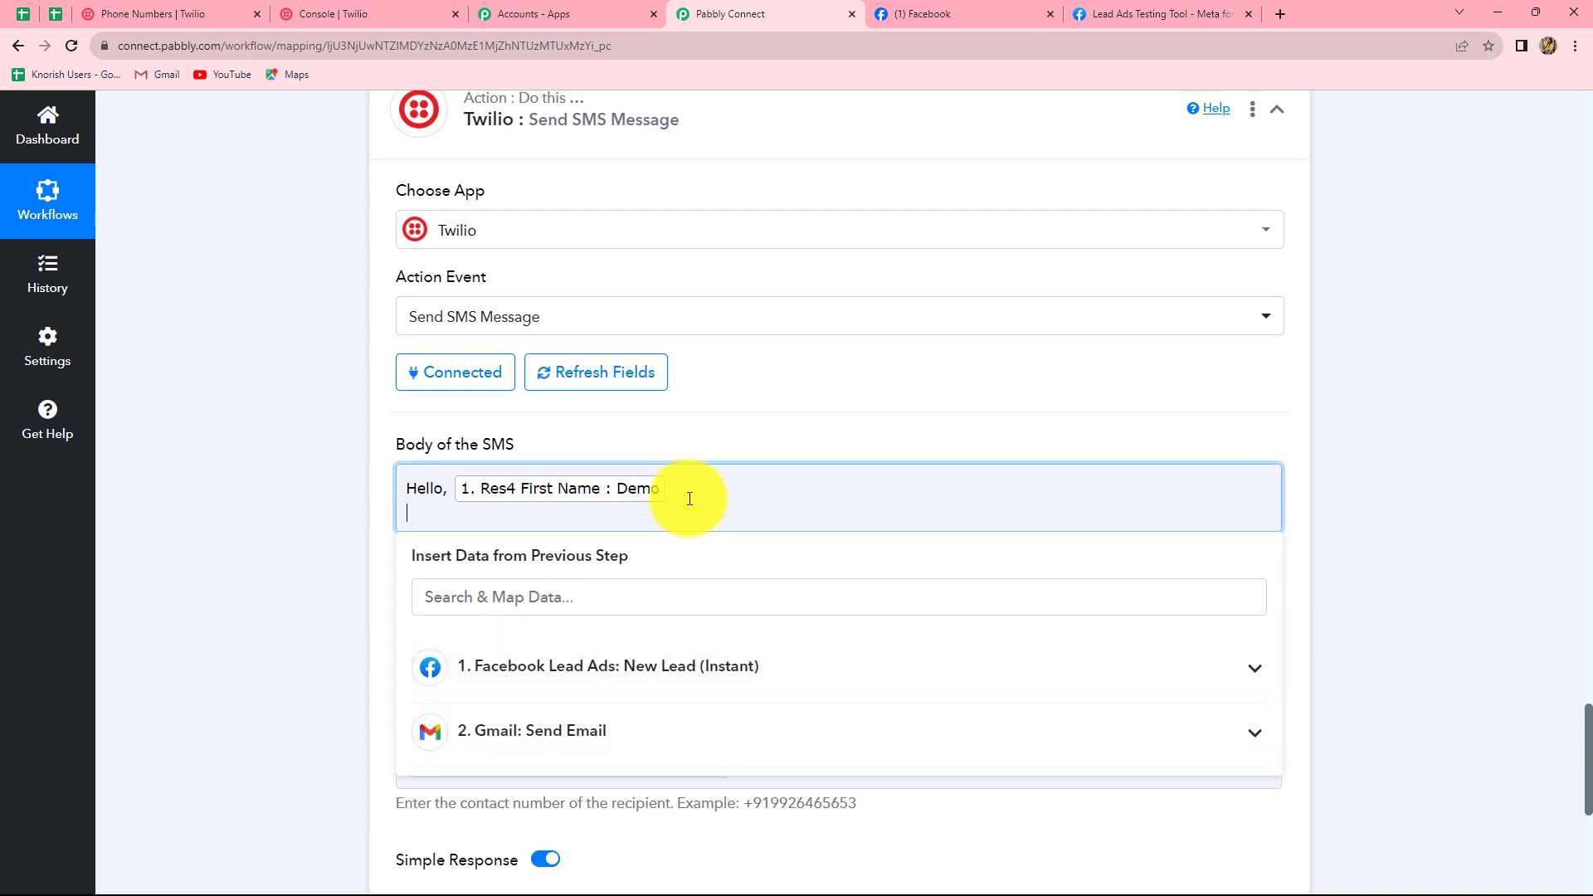
pyautogui.write('Here are the timings & venue details for the event. Venue: ABC Auditorium, Random Street, Bhopal , MP, 462003 Timings: 6:30 p.m to 9:30 p.m  Thank You,  Sparkle Evenings.')
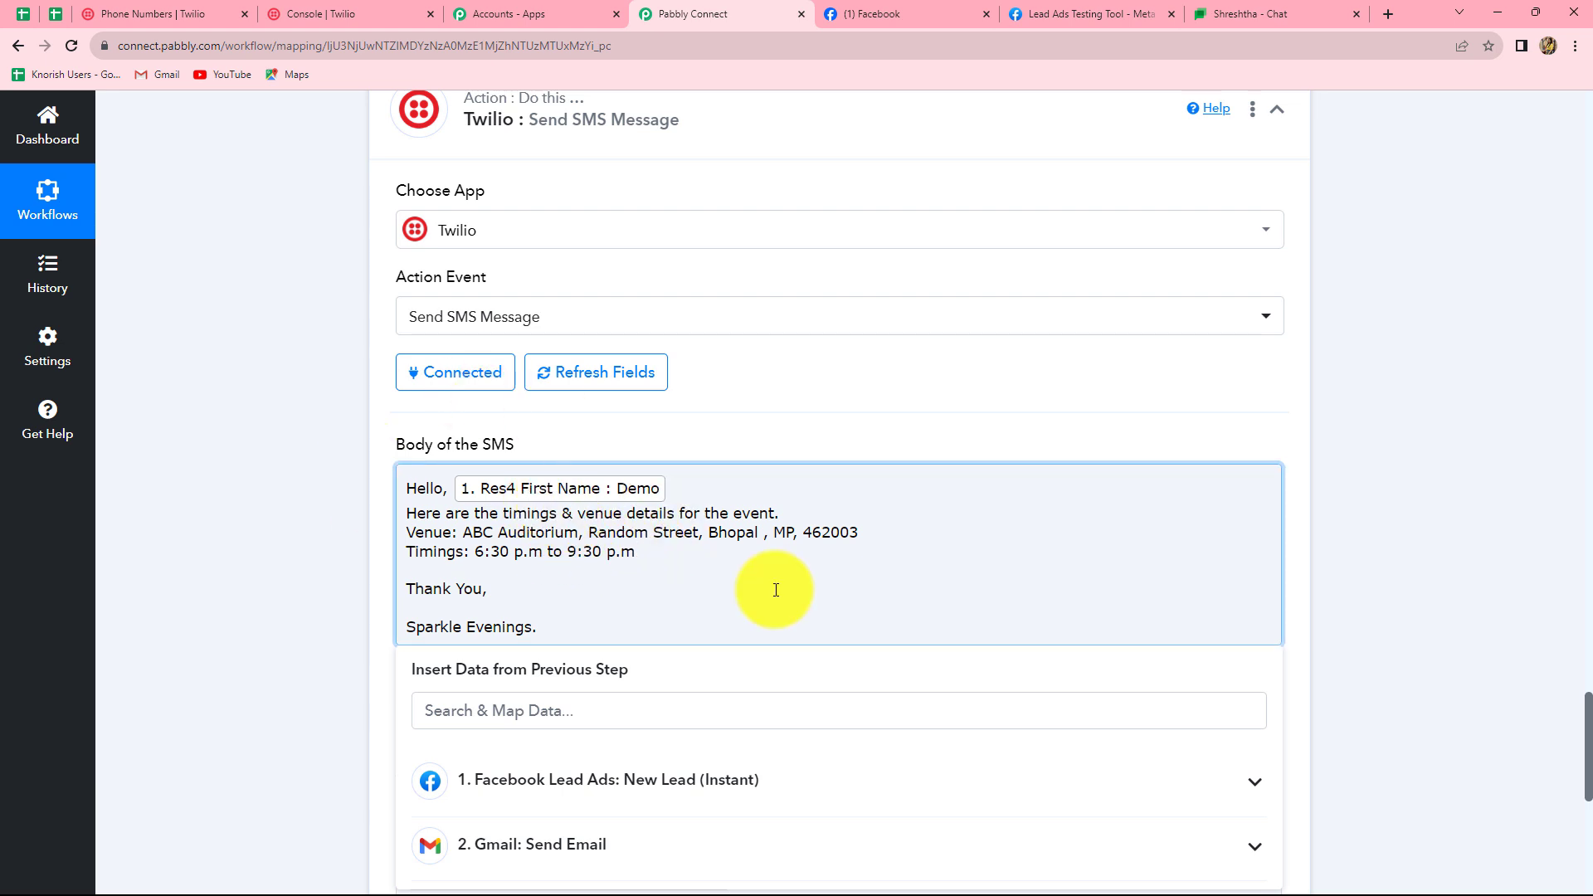
# - Save the Twilio step and send a test SMS, getting an outbound-api response greeting Demo
pyautogui.scroll(-1, 775, 590)
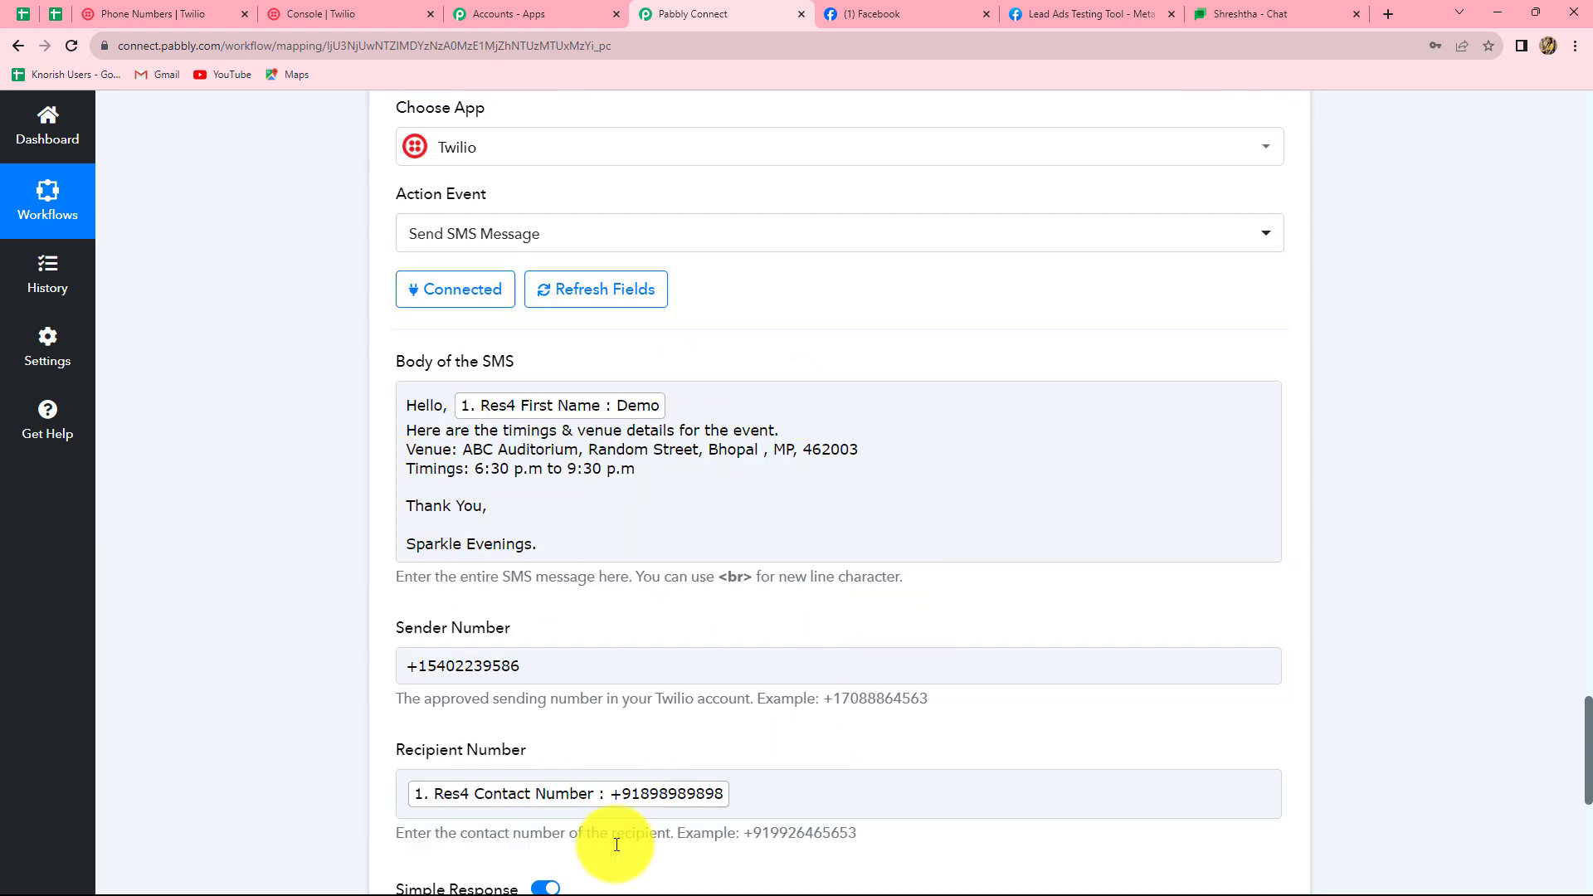
pyautogui.scroll(-2, 1010, 738)
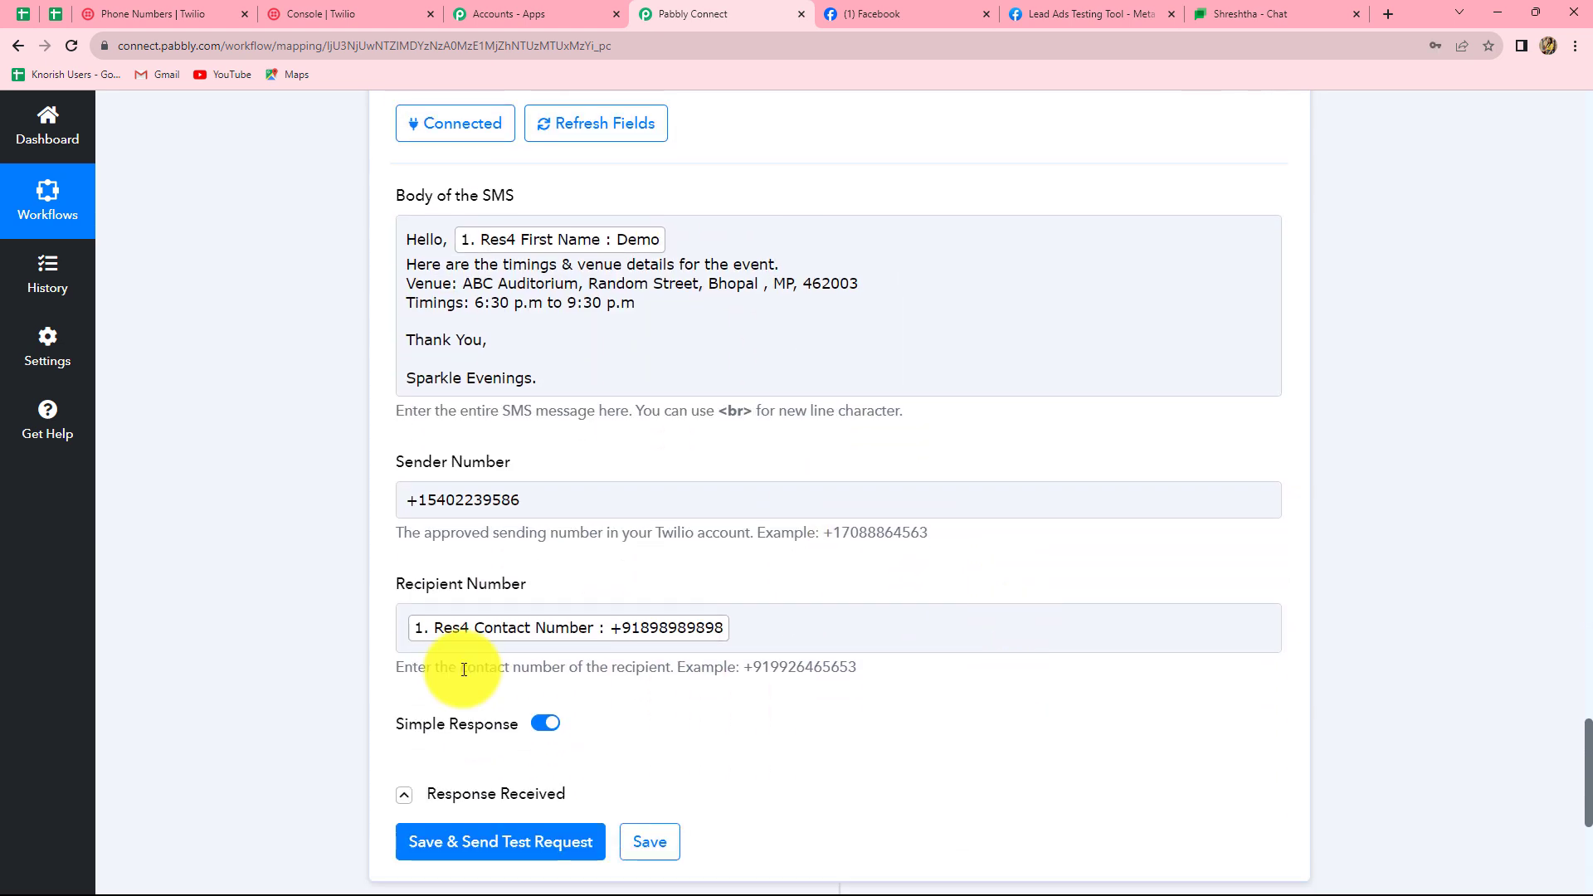
pyautogui.click(688, 649)
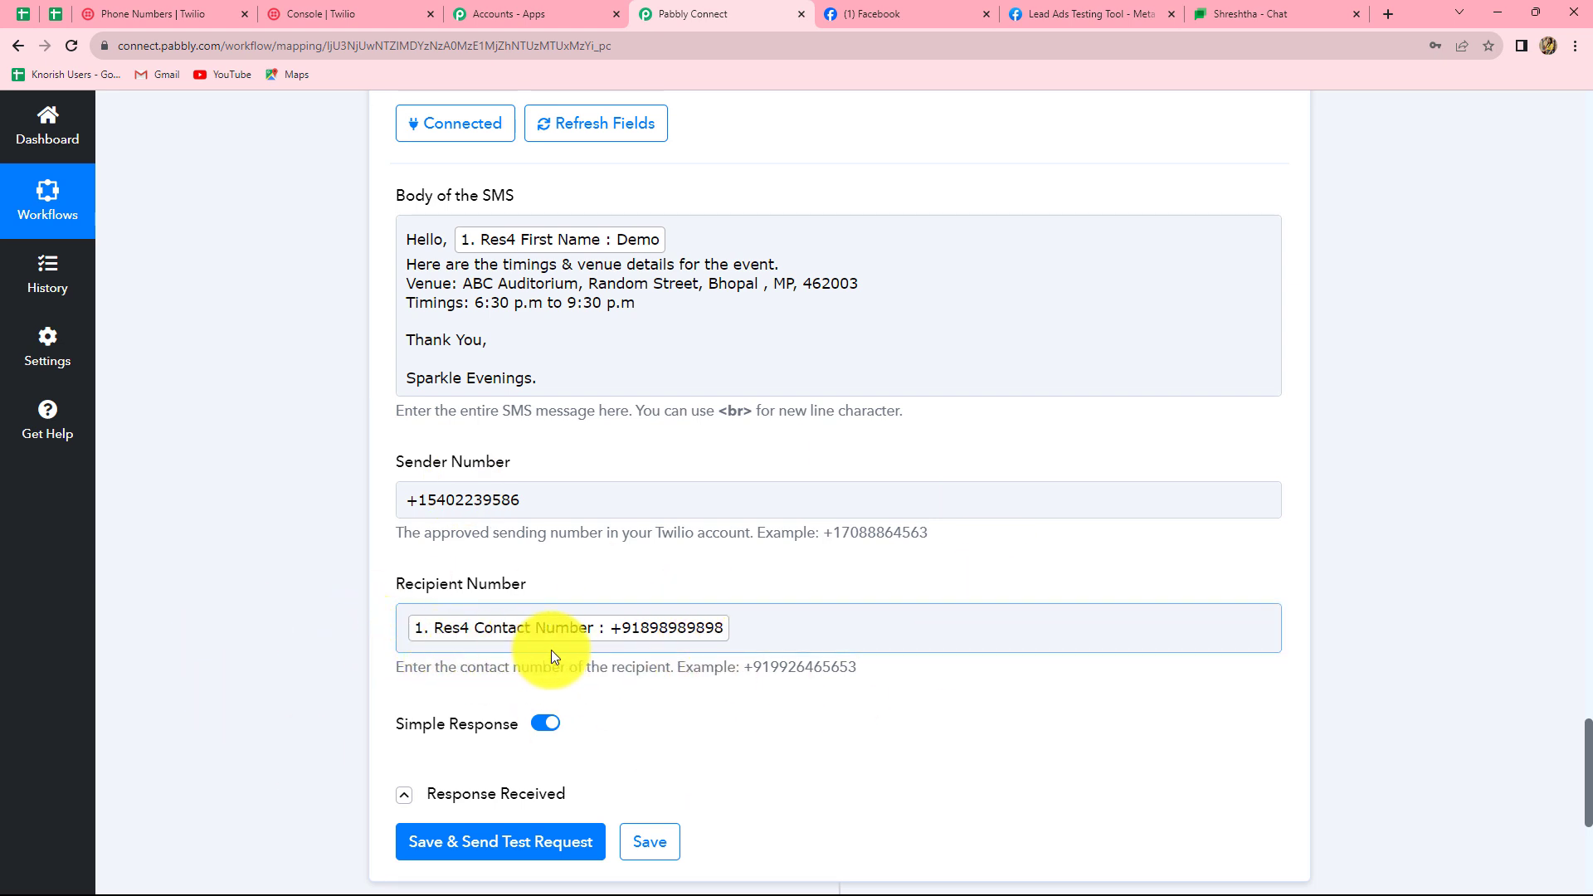
pyautogui.click(738, 630)
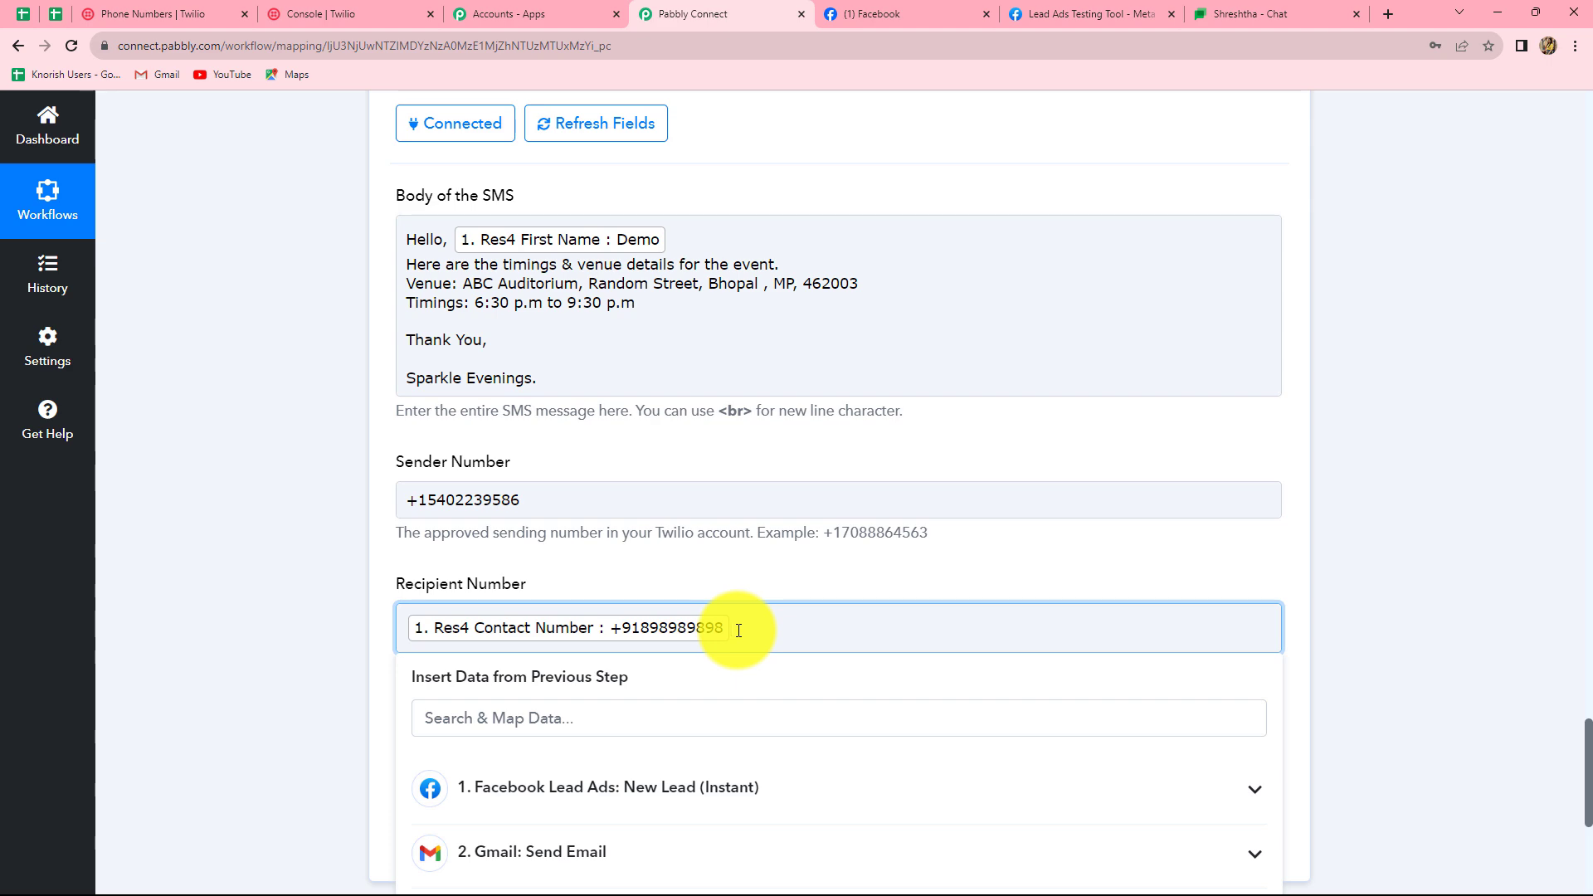
pyautogui.click(1421, 605)
pyautogui.scroll(-5, 1347, 614)
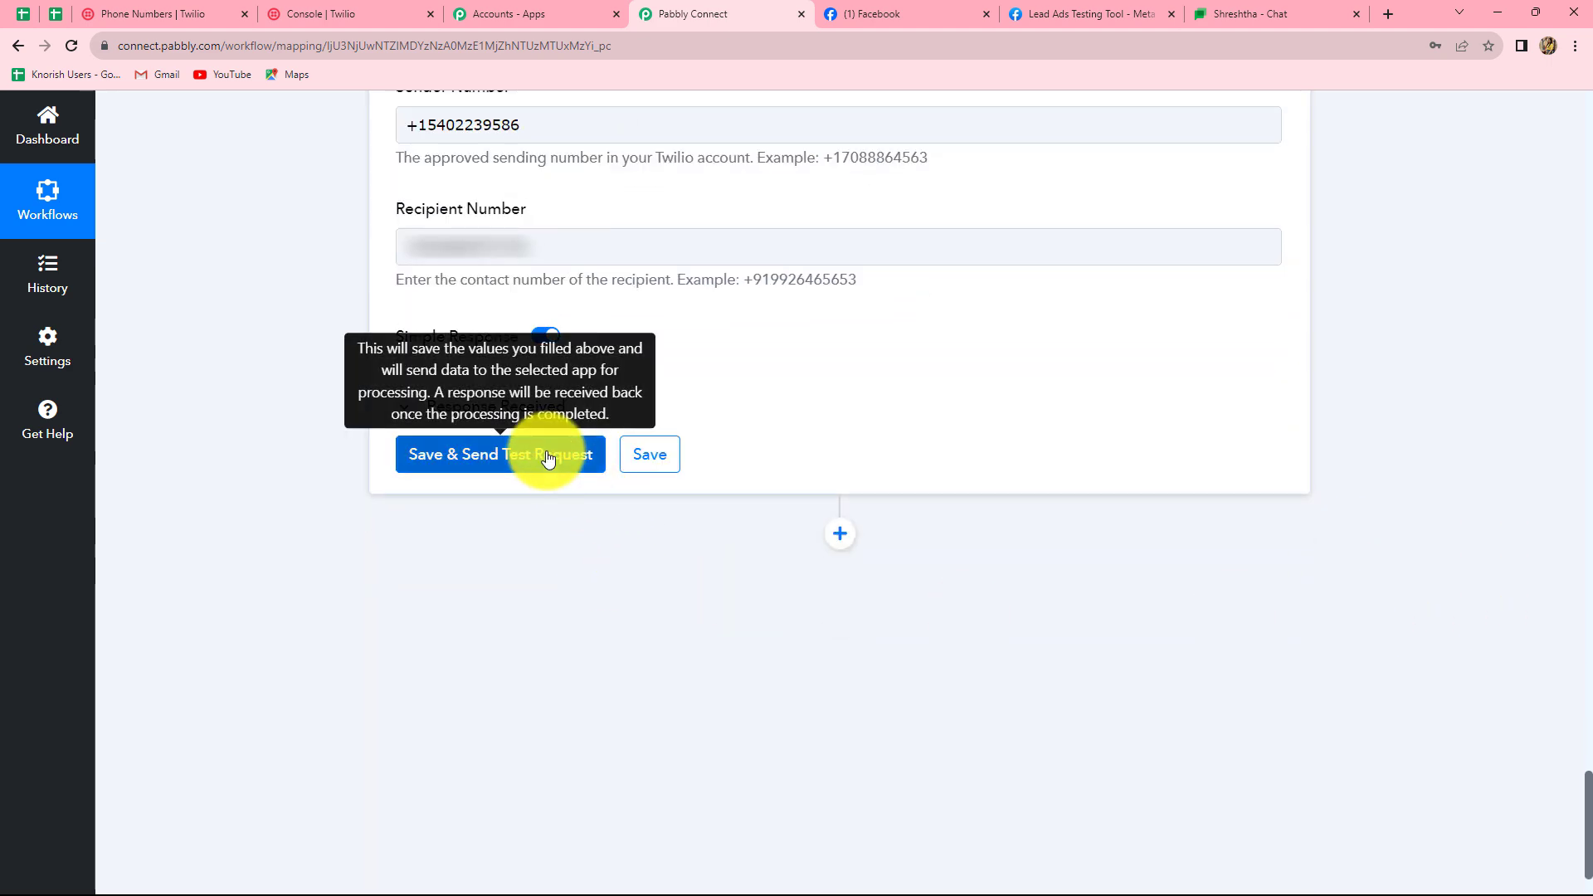
pyautogui.click(547, 454)
pyautogui.scroll(2, 1174, 581)
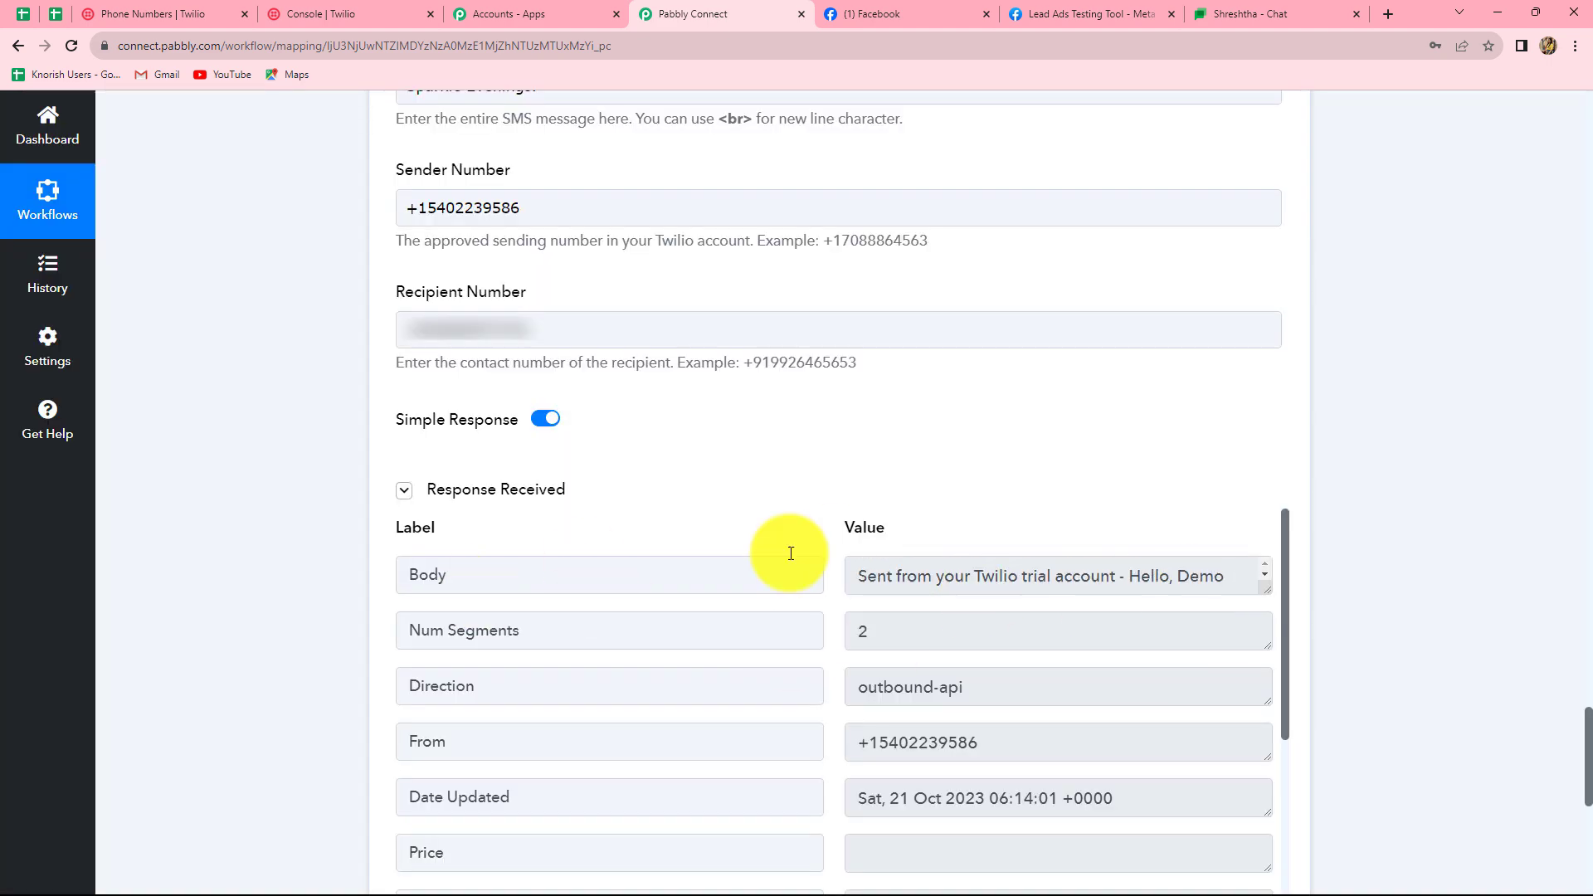
# - Check the received test SMS, then scroll back up through the three workflow steps in Pabbly Connect
pyautogui.scroll(-4, 1056, 581)
pyautogui.scroll(-2, 1322, 608)
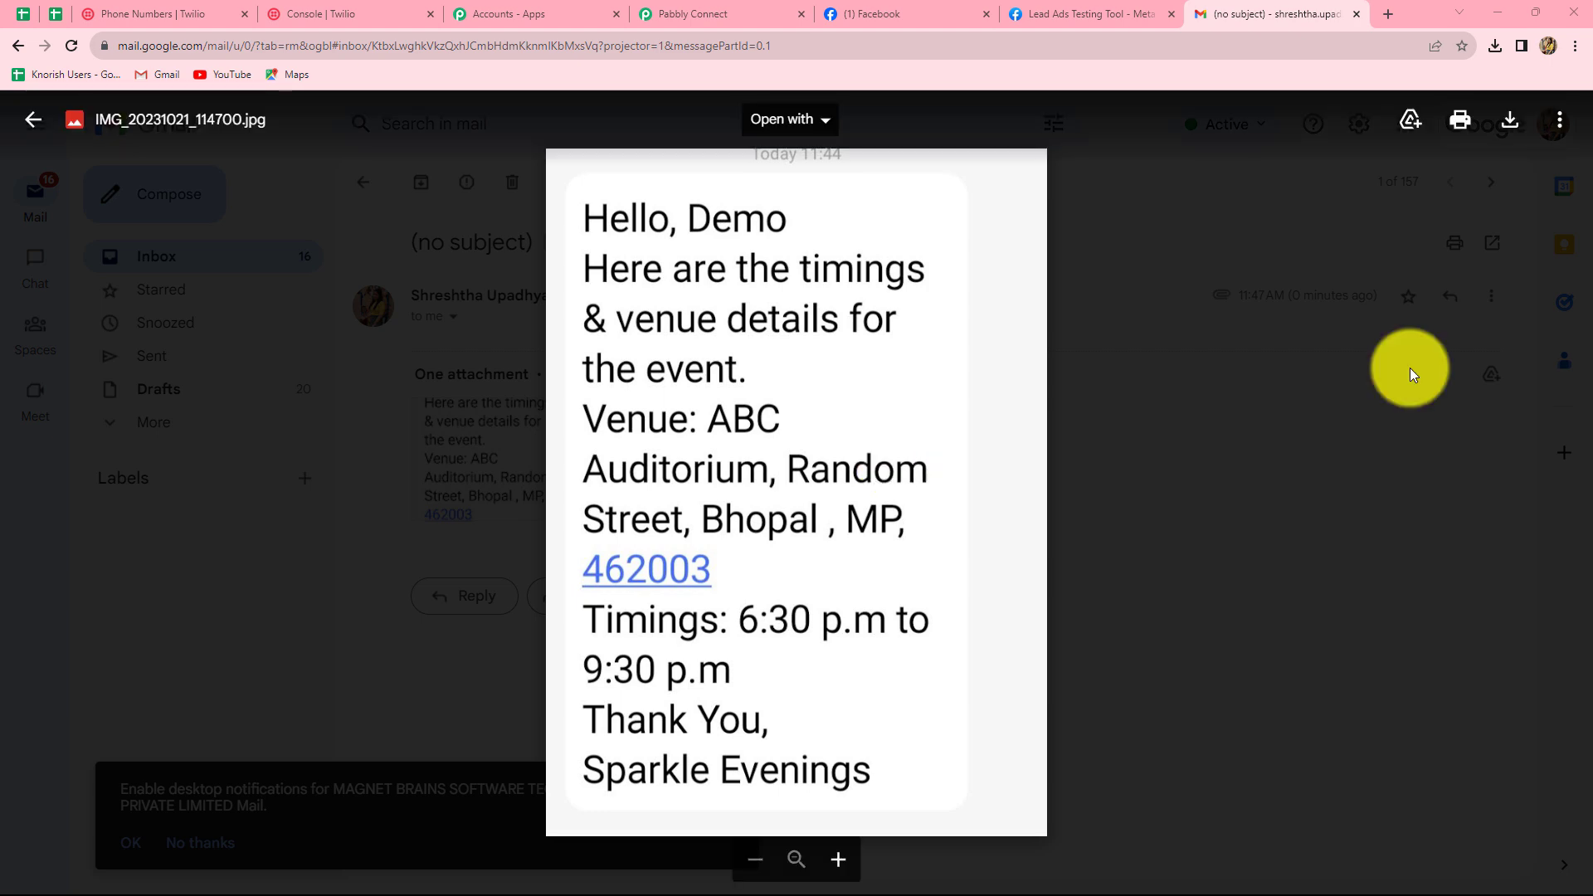
pyautogui.click(746, 13)
pyautogui.scroll(5, 1325, 567)
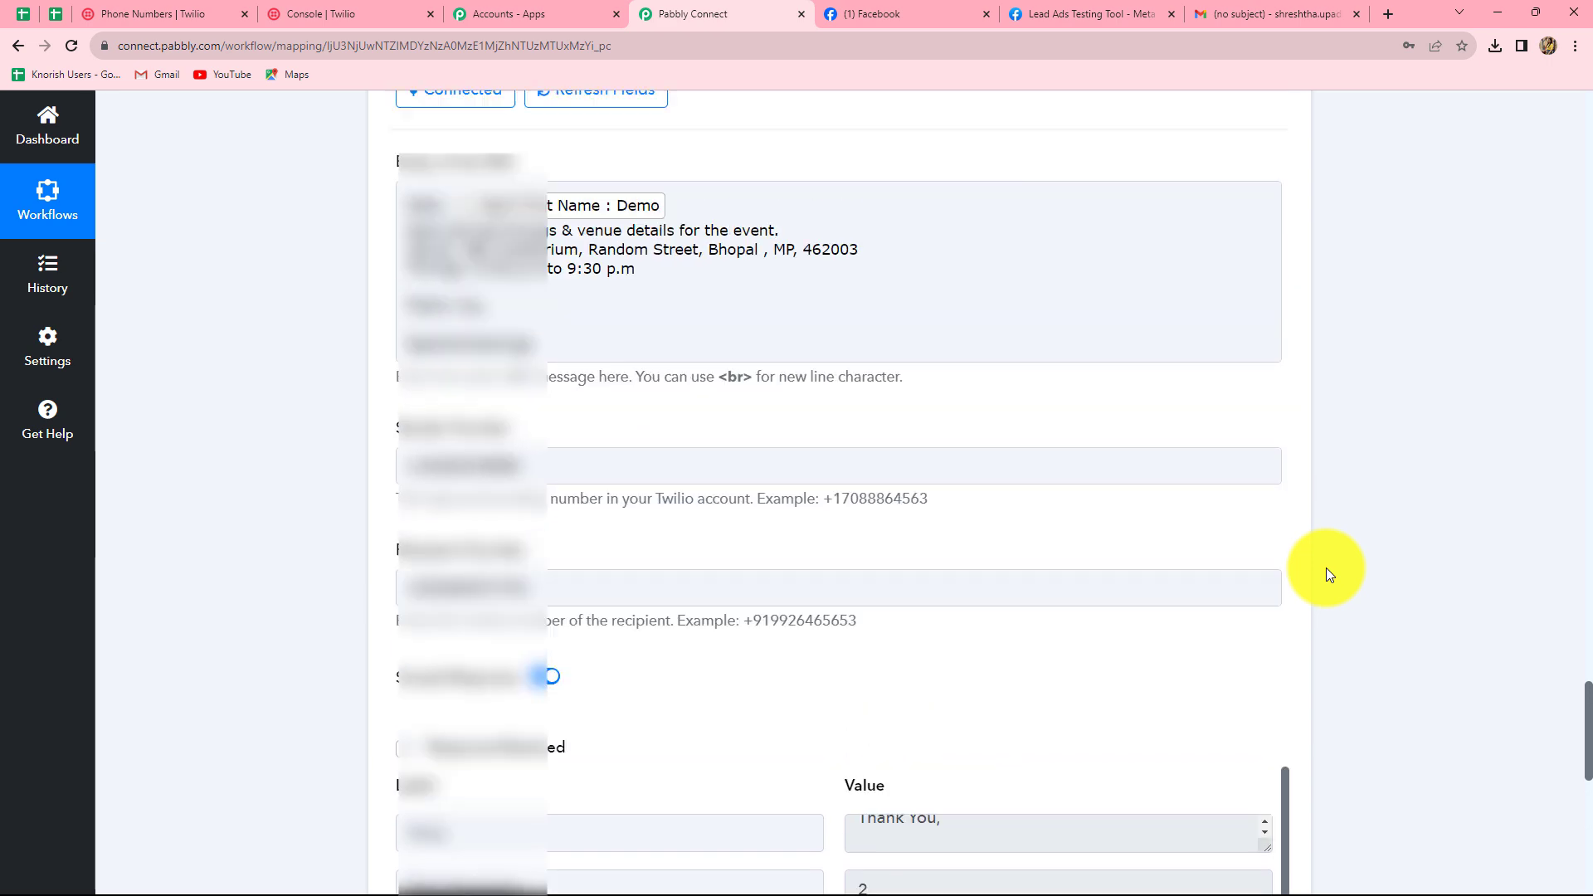
pyautogui.scroll(10, 1326, 568)
pyautogui.scroll(15, 1410, 664)
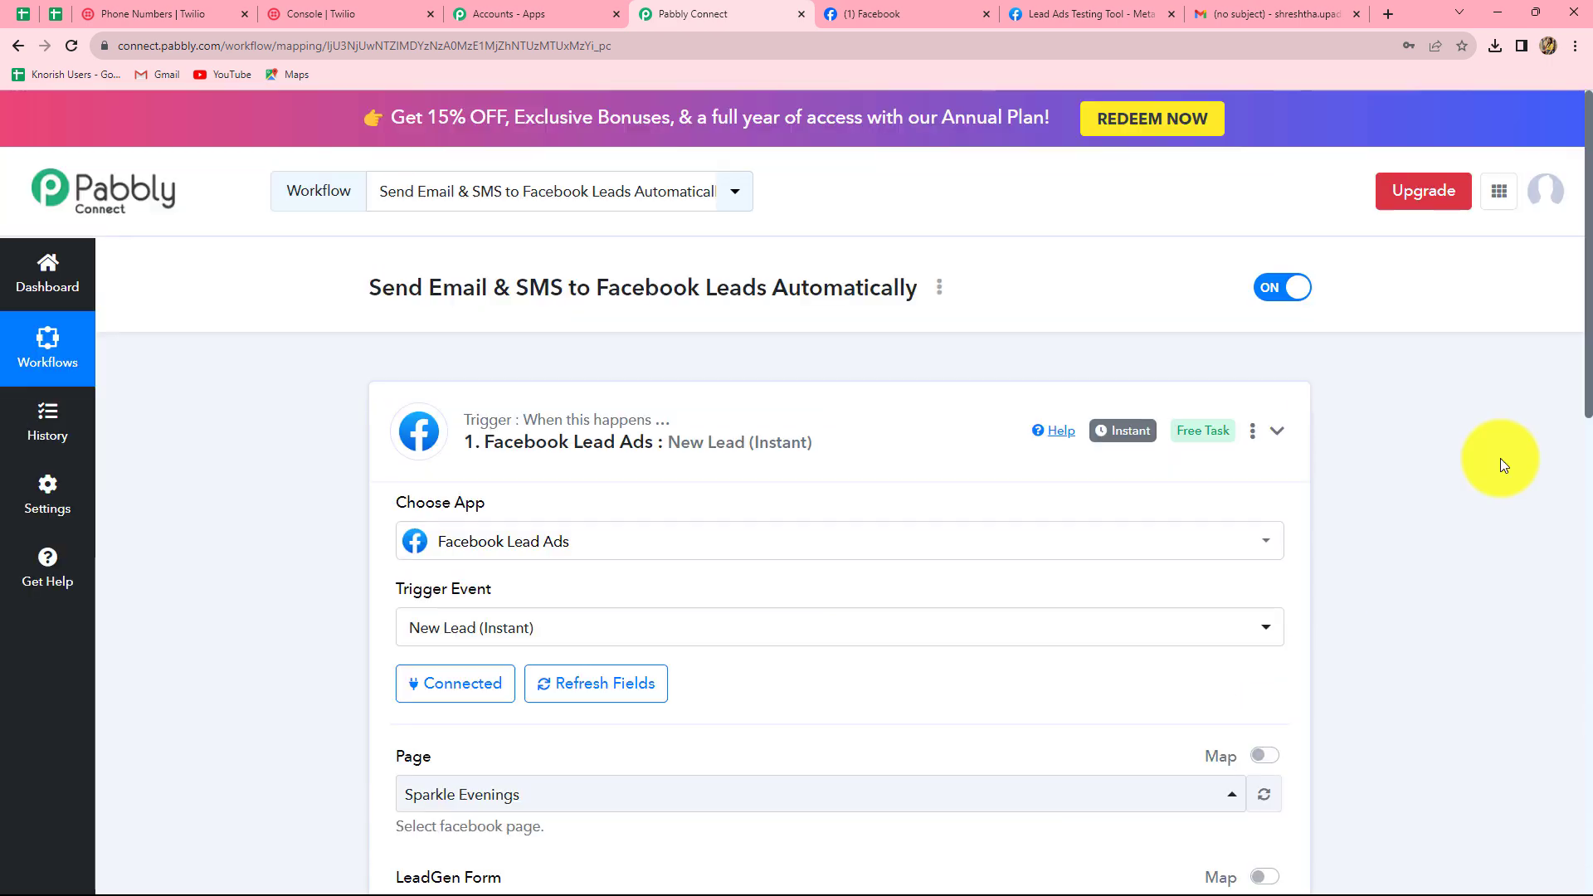